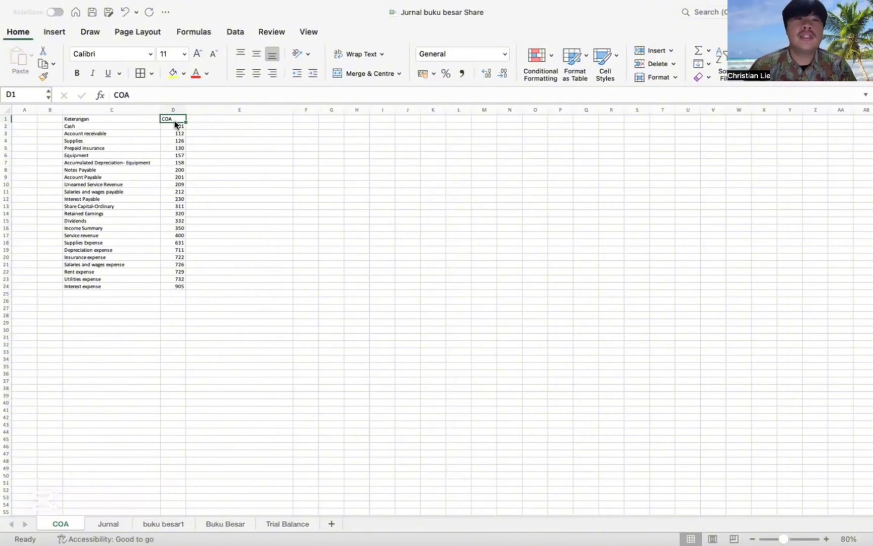
# - Examine the Keterangan and COA headers and the first account names, from Cash to Equipment, on the COA sheet
pyautogui.click(111, 118)
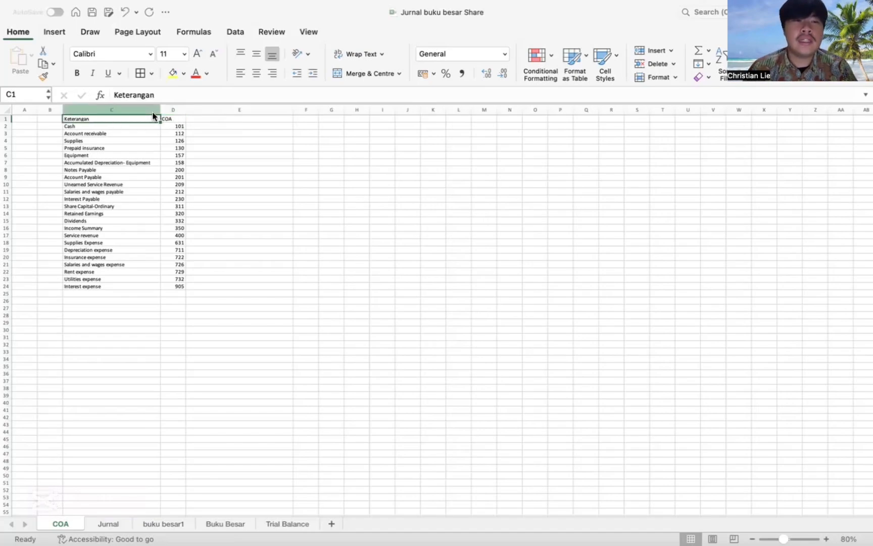
pyautogui.click(163, 120)
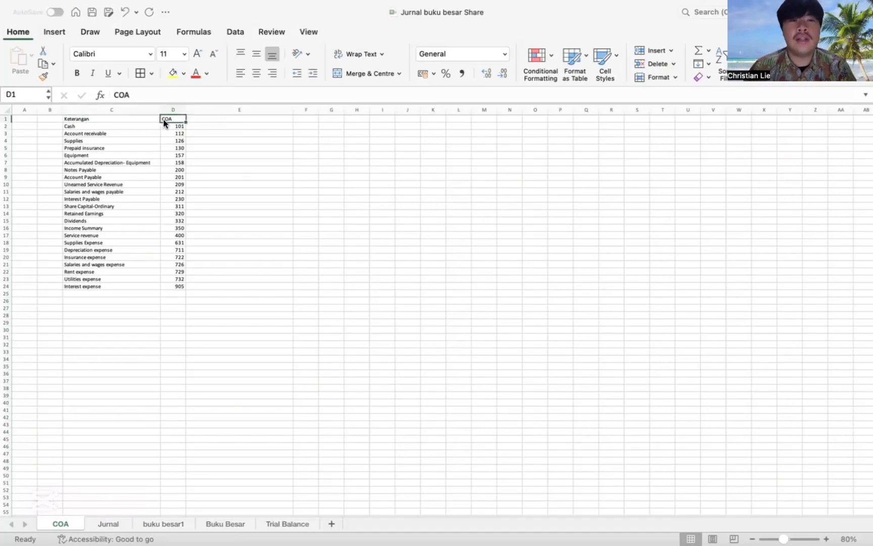
pyautogui.click(108, 118)
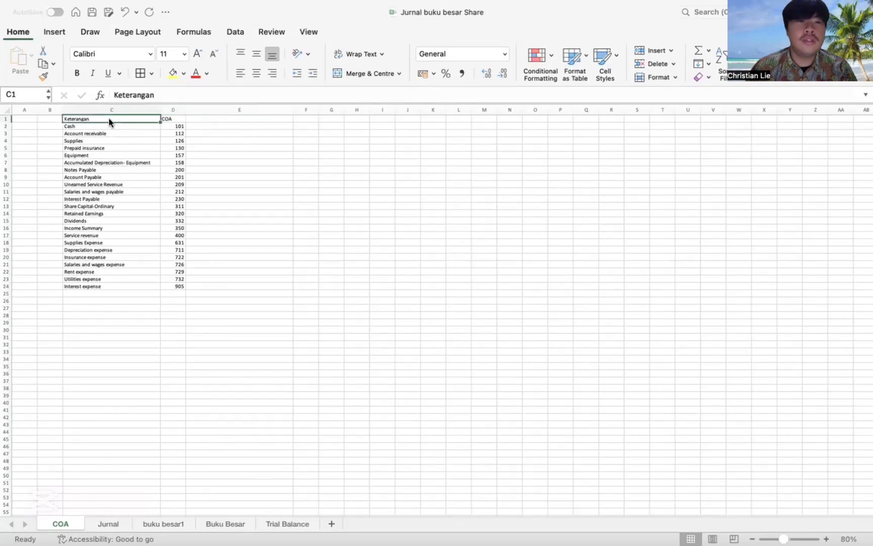
pyautogui.click(105, 127)
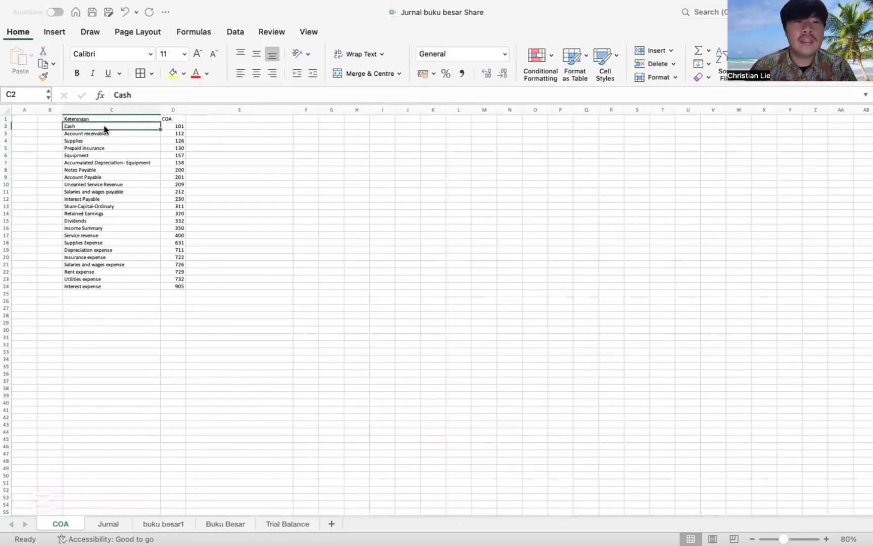
pyautogui.click(79, 133)
pyautogui.click(81, 141)
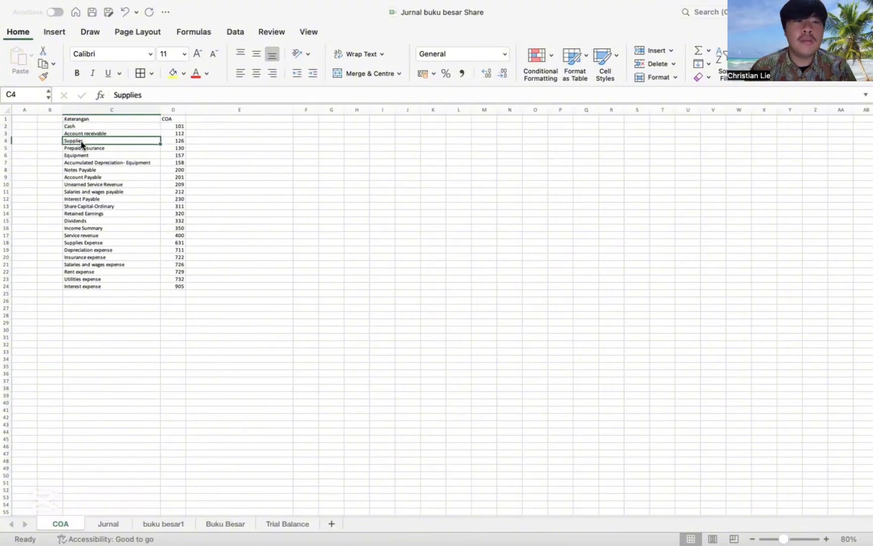
pyautogui.click(82, 148)
pyautogui.click(84, 156)
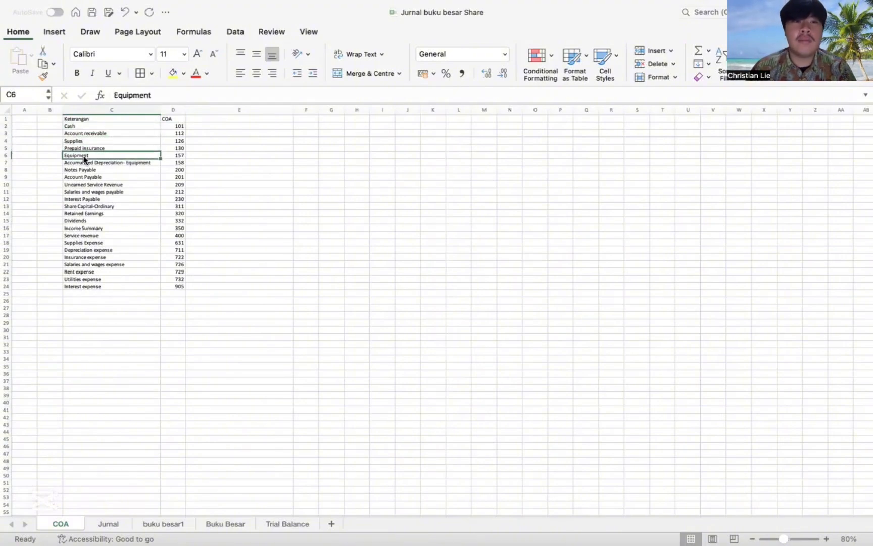
# - Examine the account codes in the COA column, comparing the first codes of the 100, 200 and 300 groups
pyautogui.click(178, 124)
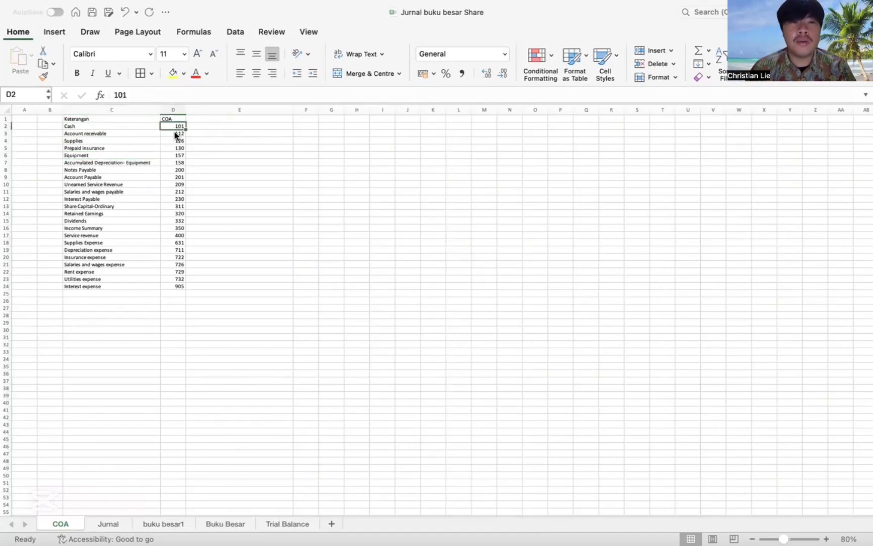
pyautogui.click(175, 133)
pyautogui.click(175, 127)
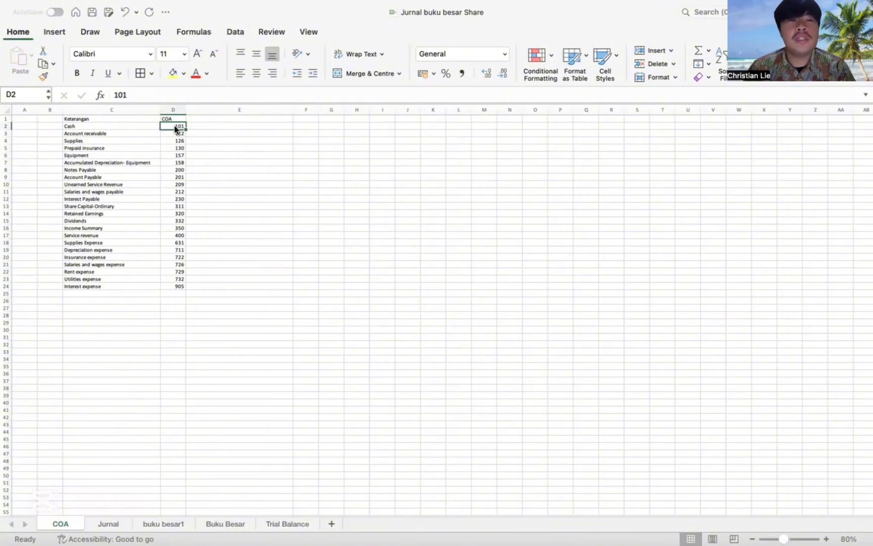
pyautogui.click(175, 140)
pyautogui.hotkey('ctrl', 'Up')
pyautogui.click(175, 156)
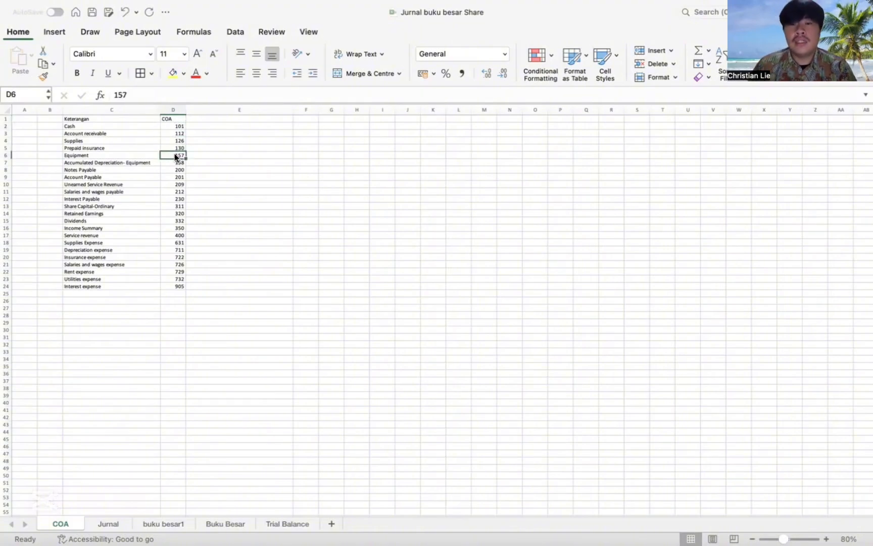
pyautogui.click(169, 127)
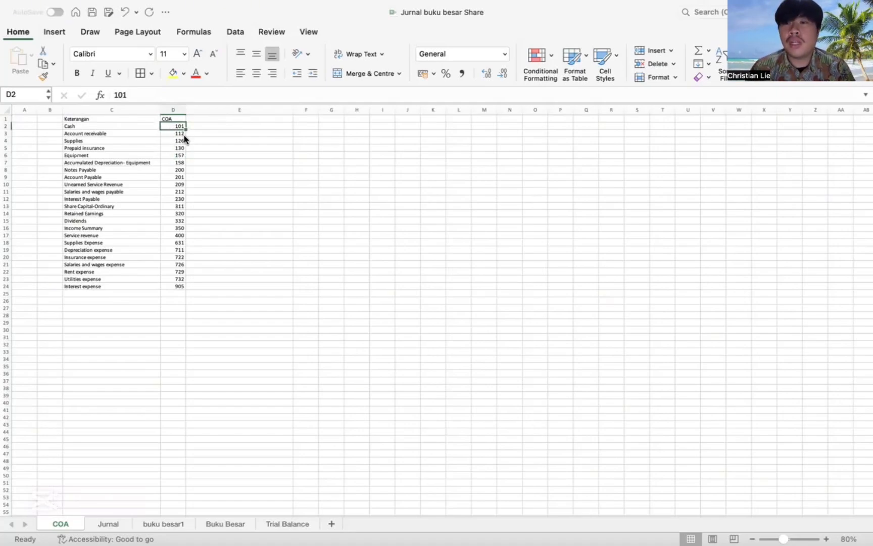
pyautogui.click(180, 169)
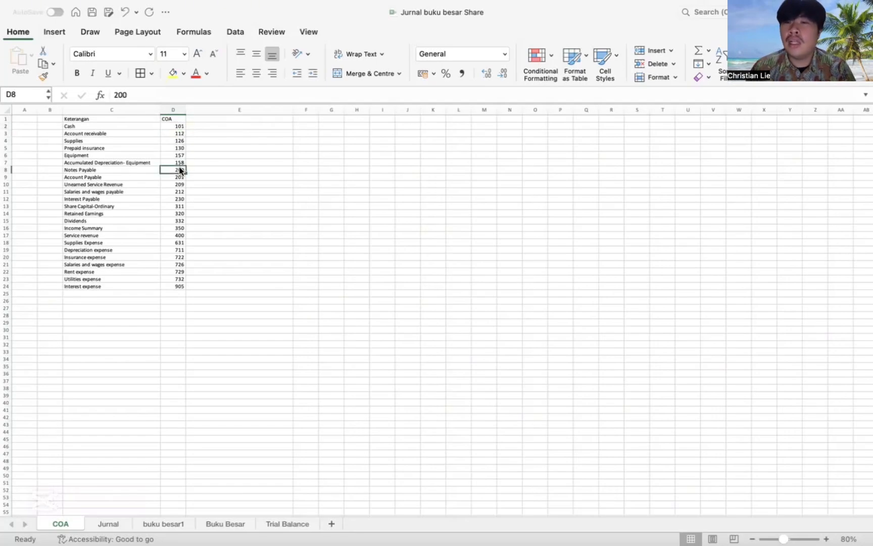
pyautogui.click(173, 208)
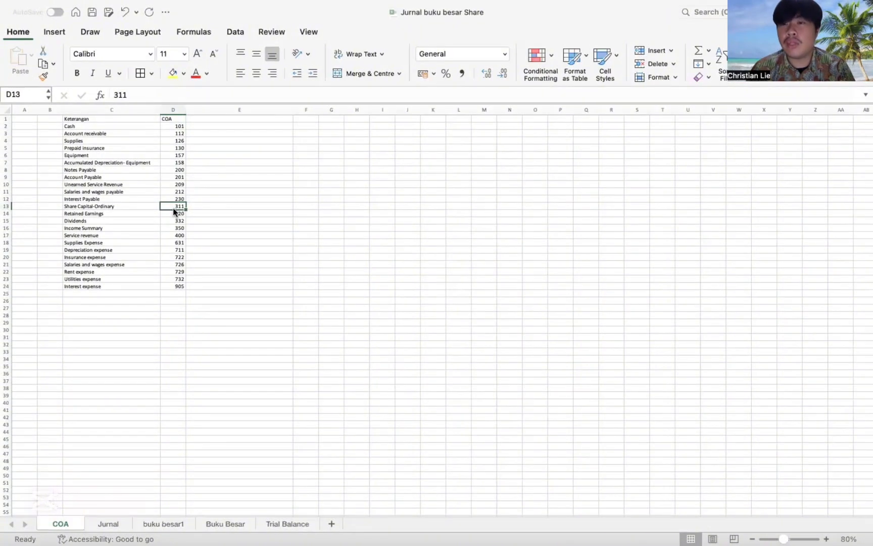
pyautogui.click(200, 125)
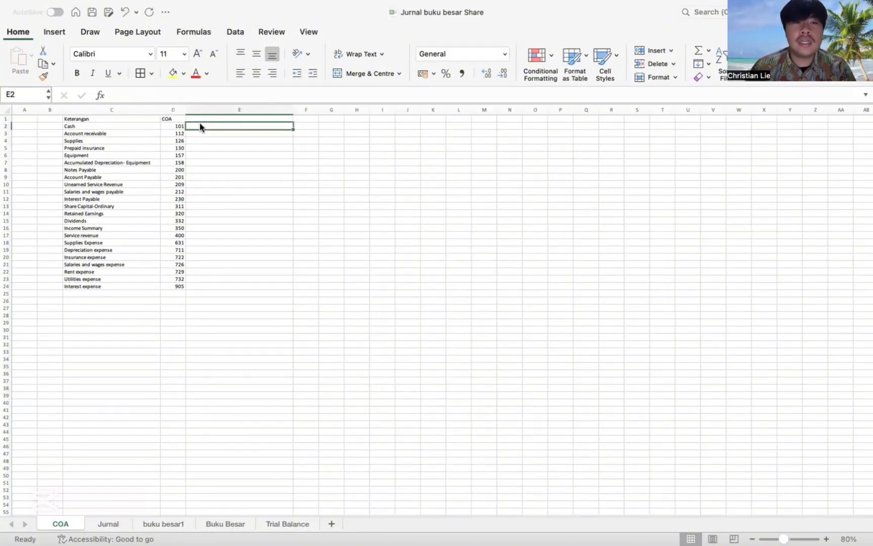
pyautogui.click(178, 126)
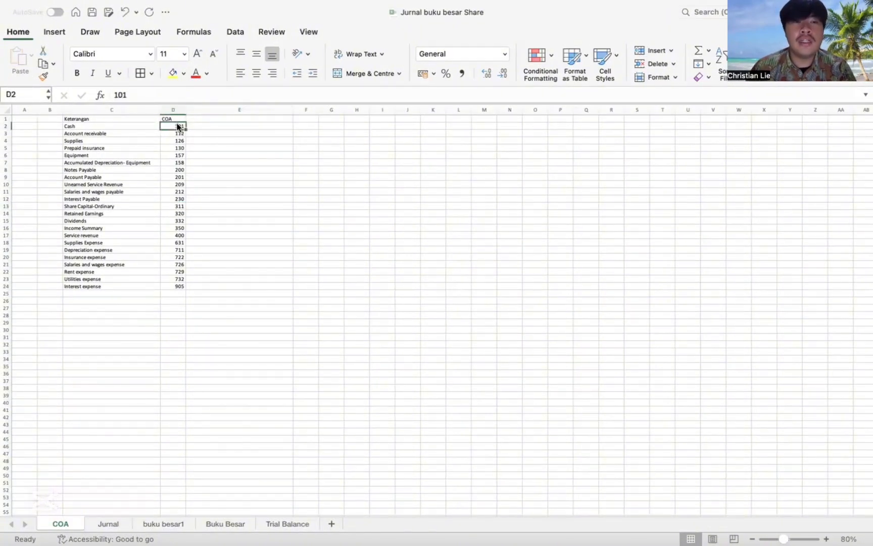
pyautogui.click(129, 126)
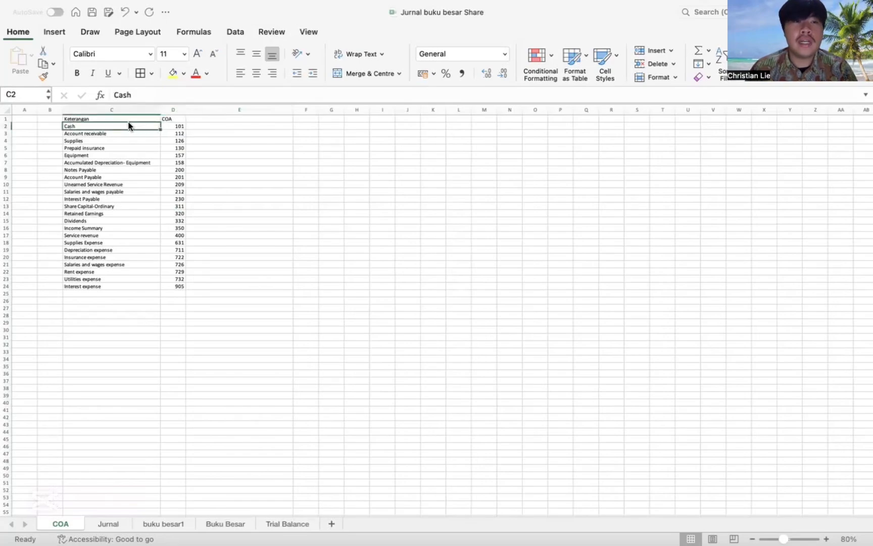
# - Enter =CONCATENATE(D2;" ";C2) in E2 to join the Cash account's code and name with a space
pyautogui.click(188, 128)
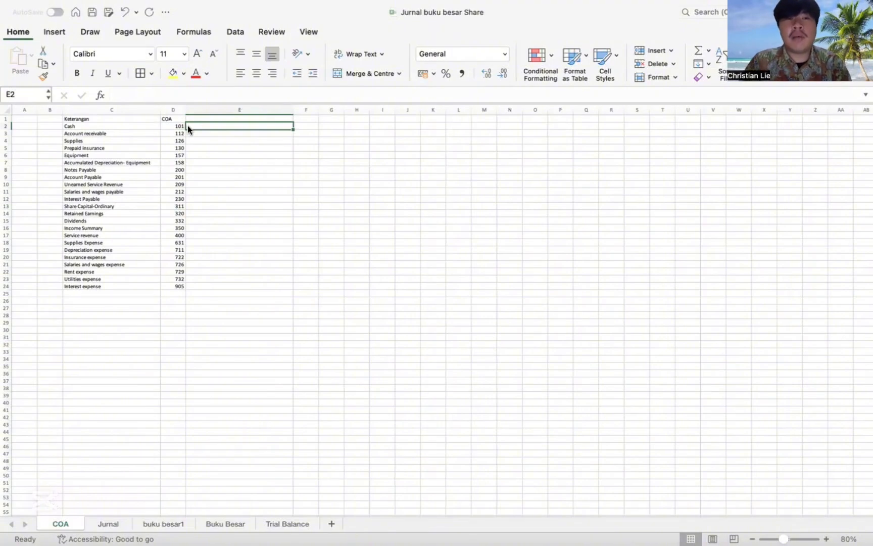
pyautogui.write('=con')
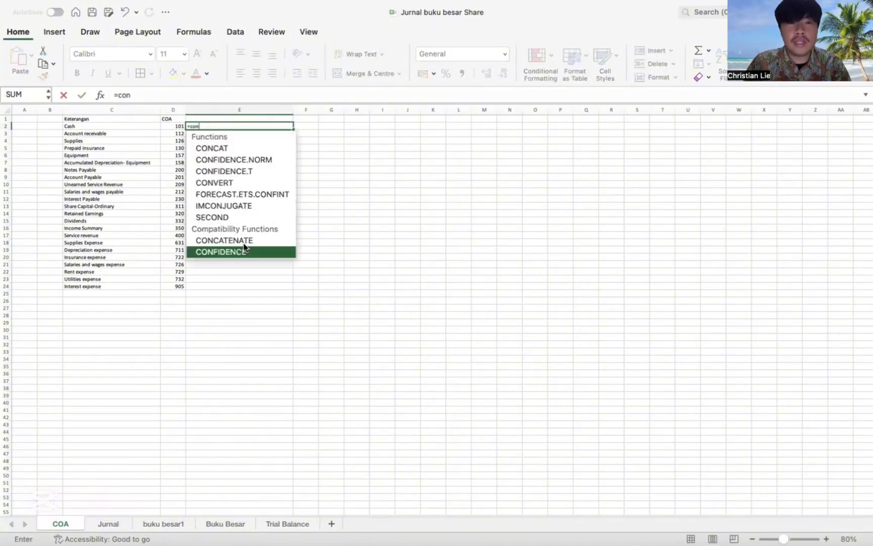
pyautogui.doubleClick(243, 241)
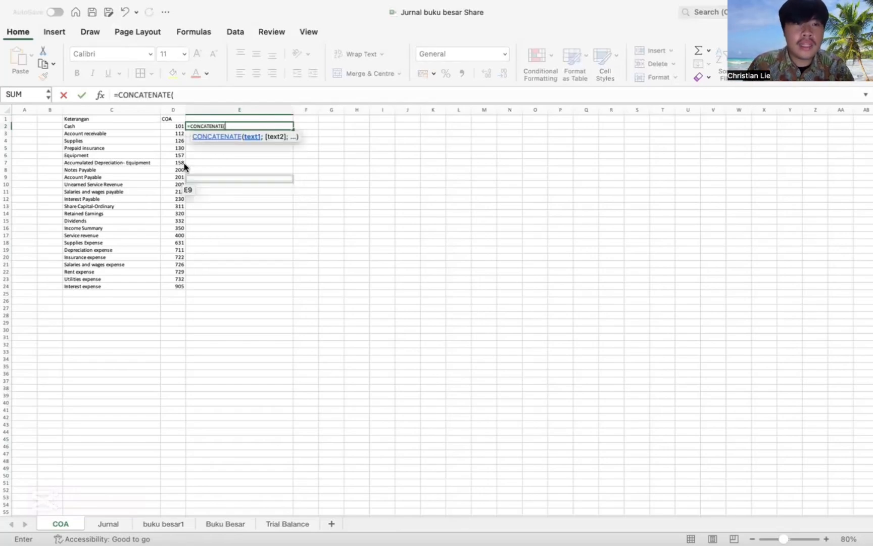
pyautogui.click(170, 126)
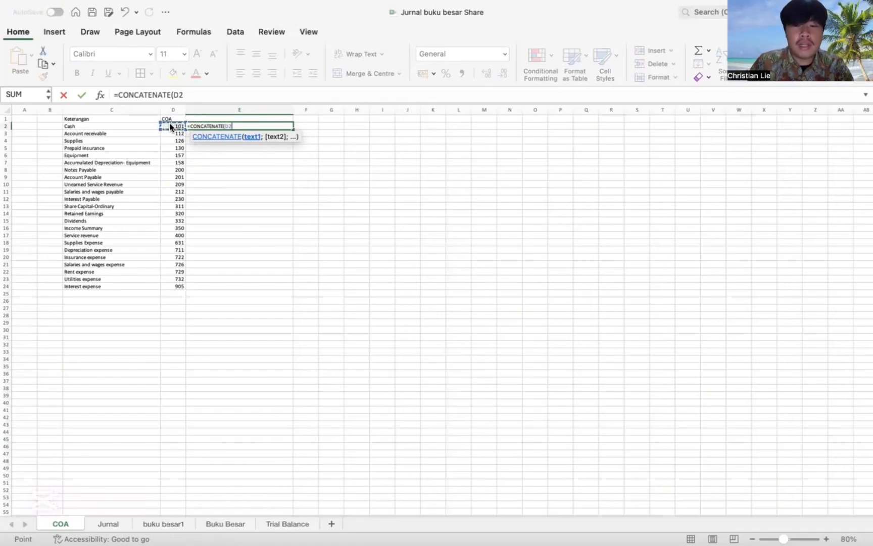
pyautogui.write(';')
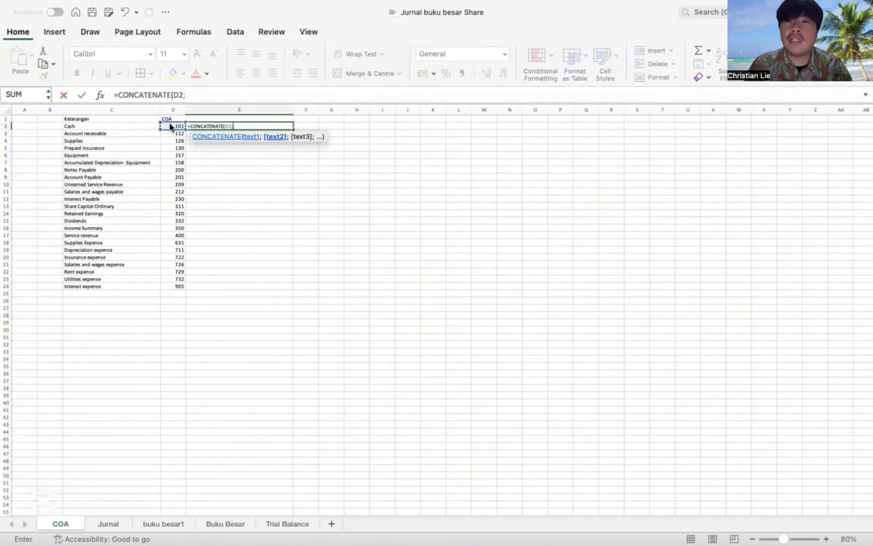
pyautogui.write('"')
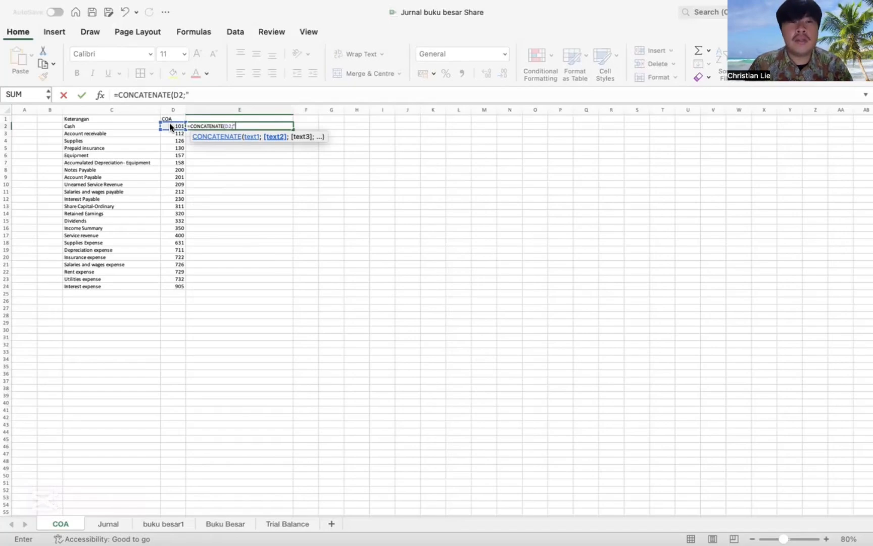
pyautogui.write(' "')
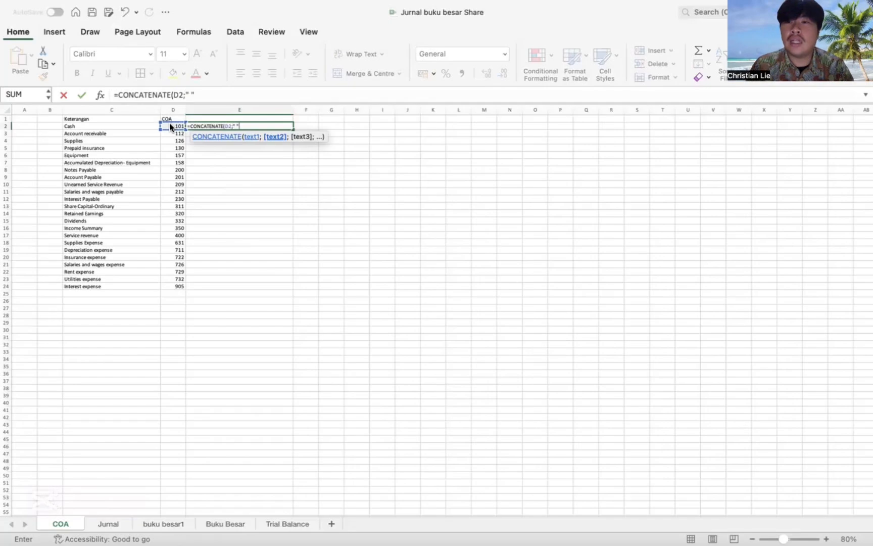
pyautogui.write(';')
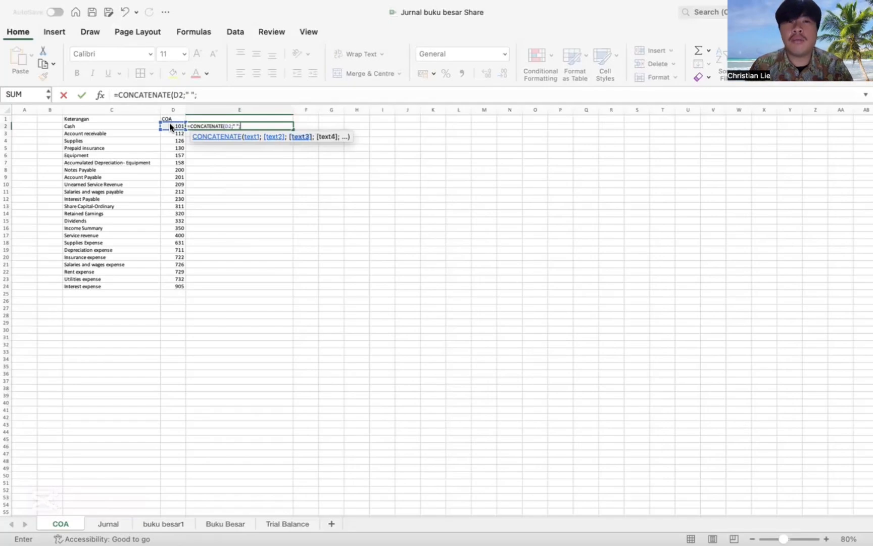
pyautogui.click(139, 125)
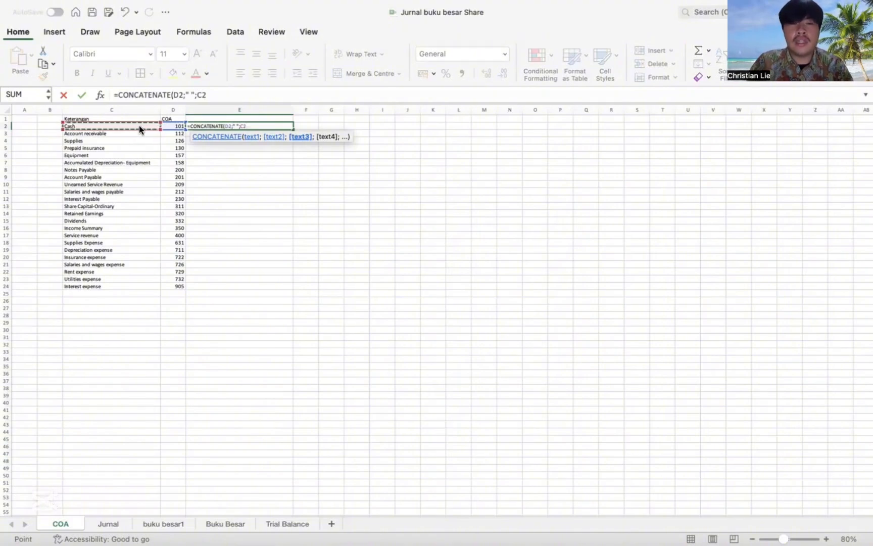
pyautogui.write(')')
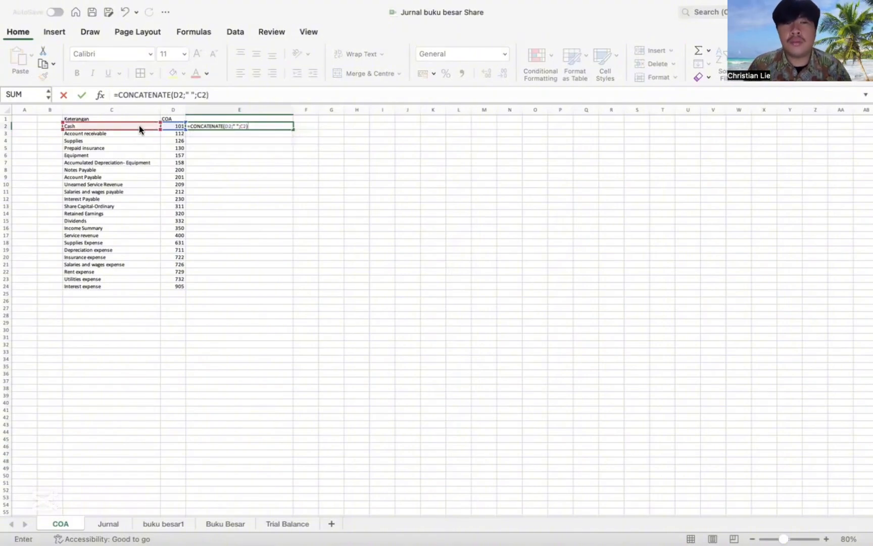
pyautogui.press('Up')
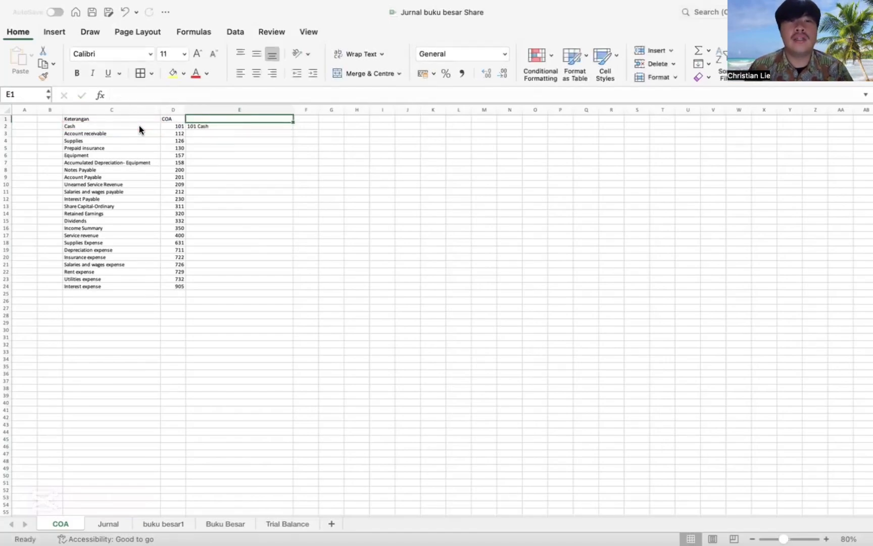
# - Fill the CONCATENATE formula from E2 down to E24 for all remaining accounts
pyautogui.click(191, 127)
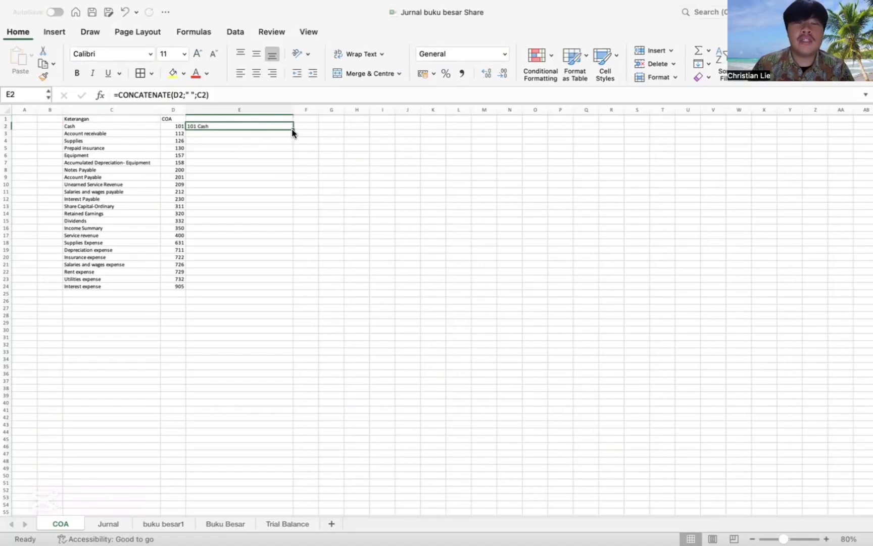
pyautogui.moveTo(292, 133); pyautogui.dragTo(272, 291)
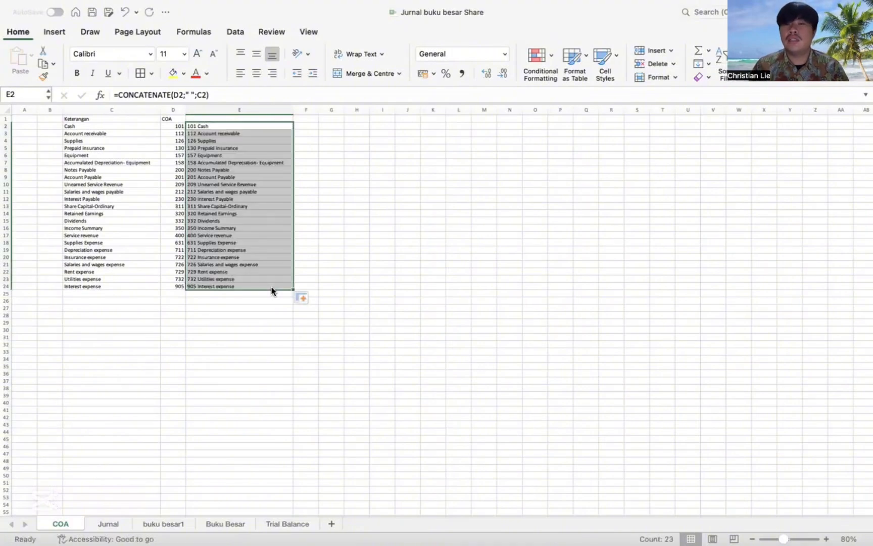
pyautogui.click(325, 204)
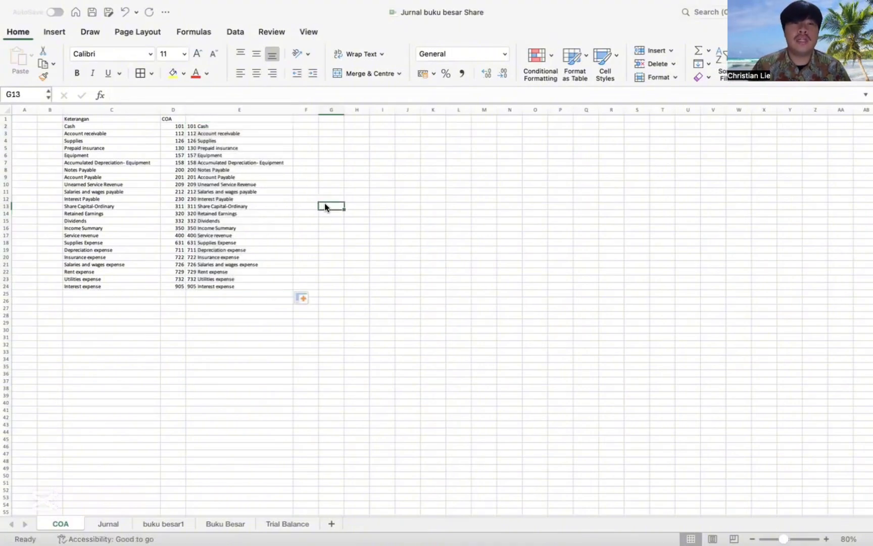
pyautogui.click(191, 126)
pyautogui.click(196, 141)
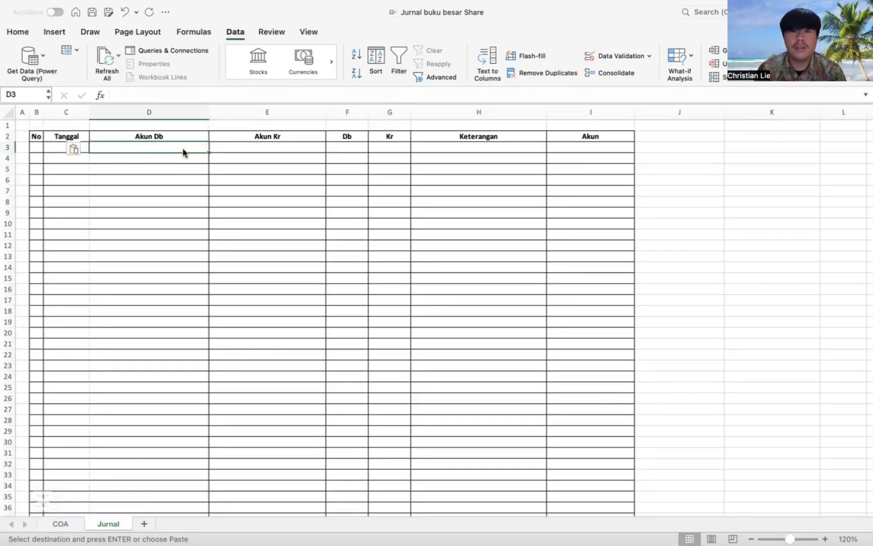
# - Examine the journal table's headers on the Jurnal sheet, from No and Tanggal through Akun Db, Akun Kr, Db and Kr
pyautogui.click(62, 134)
pyautogui.press('Left')
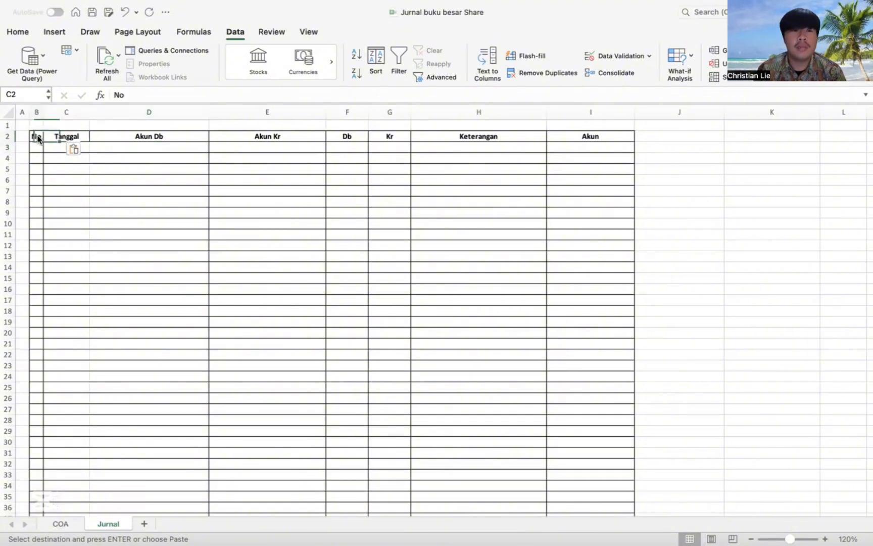
pyautogui.click(72, 157)
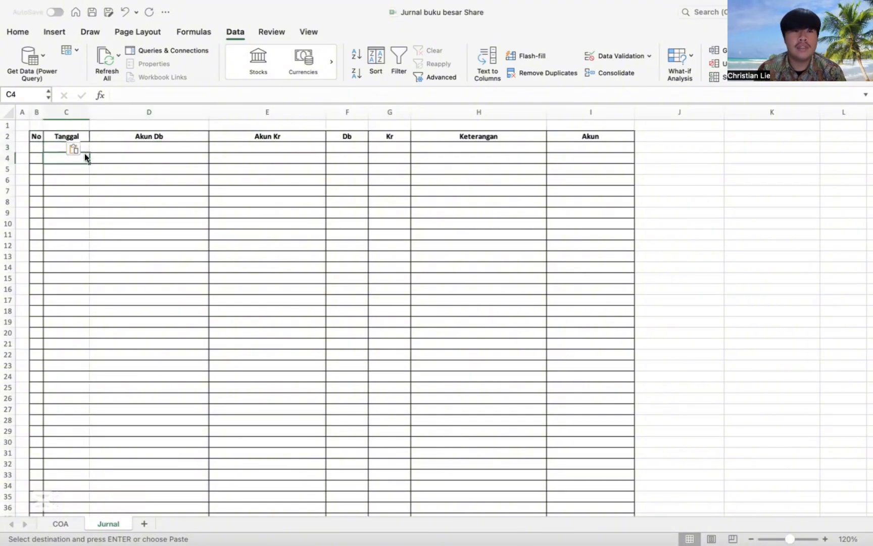
pyautogui.click(39, 137)
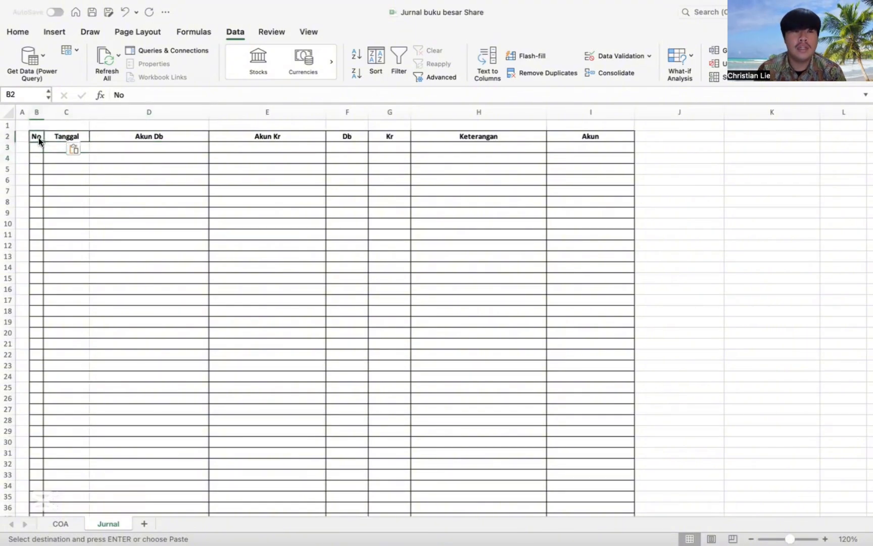
pyautogui.click(64, 135)
pyautogui.click(118, 137)
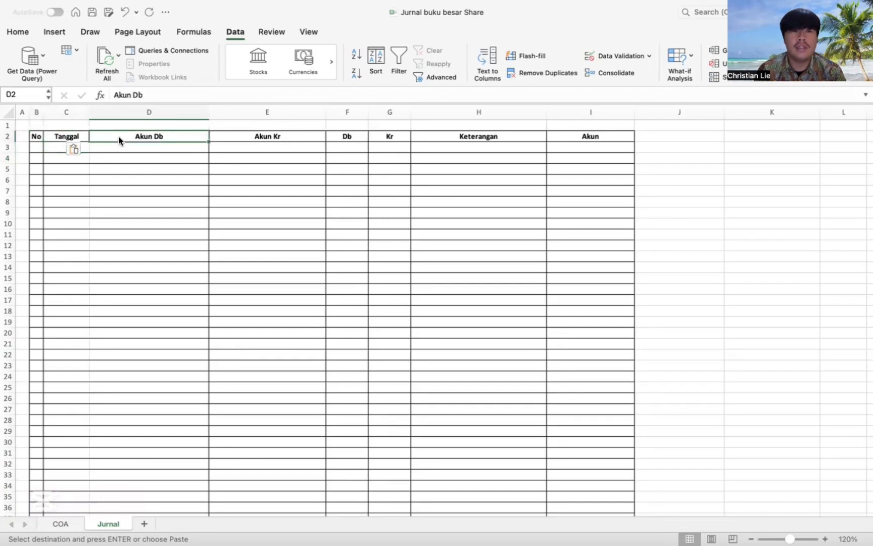
pyautogui.click(237, 140)
pyautogui.click(346, 135)
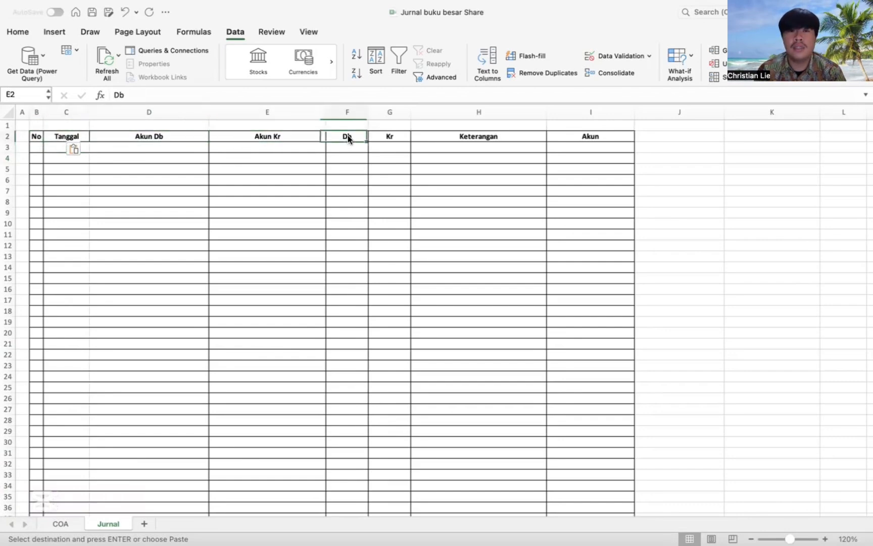
pyautogui.click(385, 139)
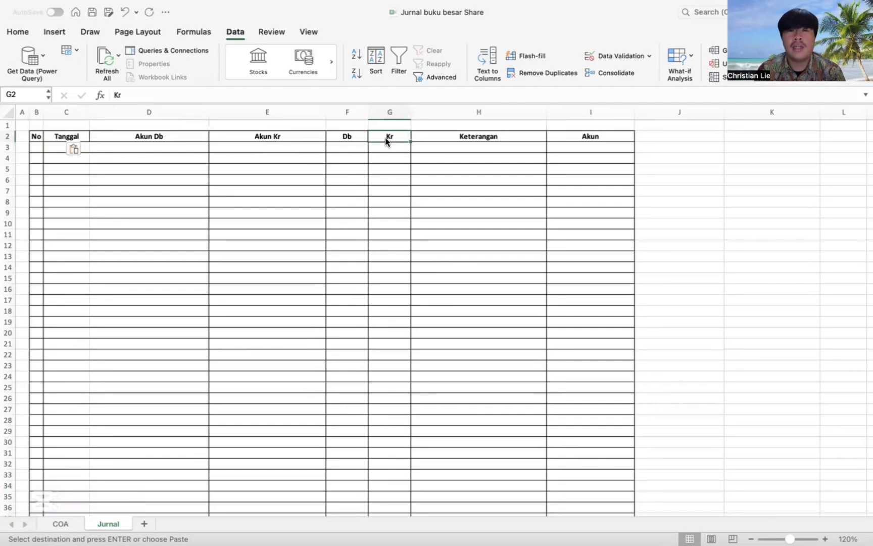
# - Examine the journal's Db, Kr, Keterangan and Akun columns, and compare the first entry cells under Akun Db and Akun Kr
pyautogui.click(357, 140)
pyautogui.click(353, 145)
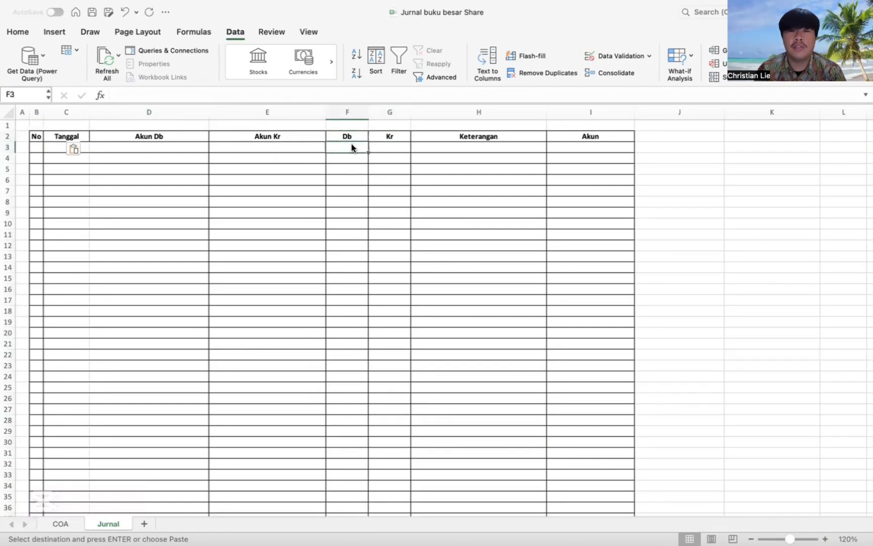
pyautogui.click(378, 143)
pyautogui.click(439, 134)
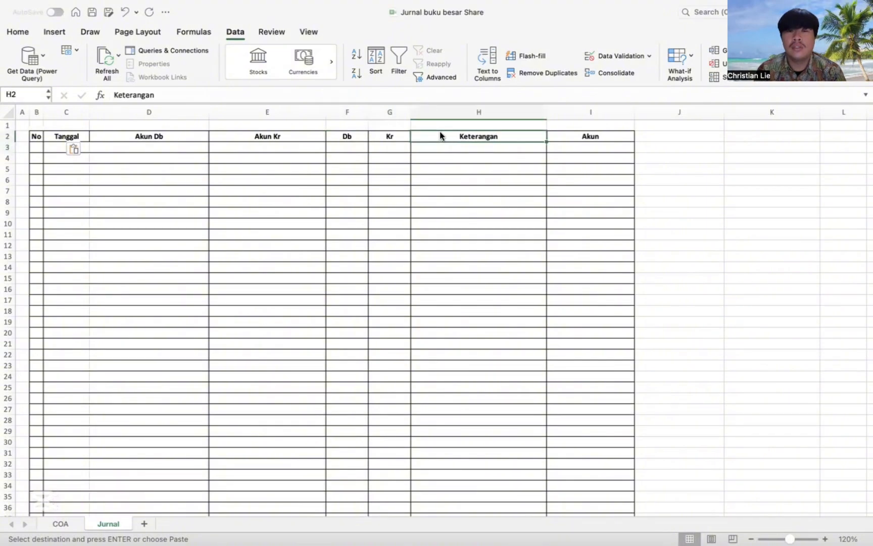
pyautogui.click(566, 141)
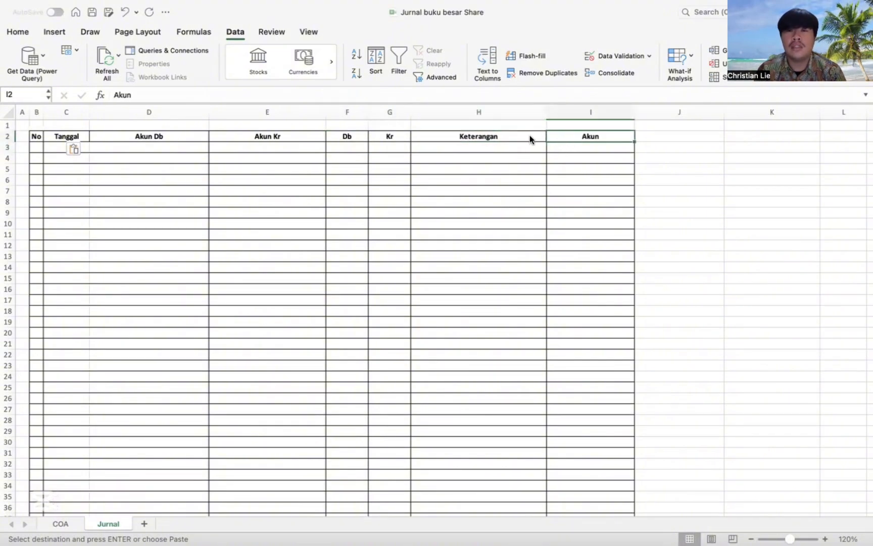
pyautogui.click(525, 139)
pyautogui.click(573, 136)
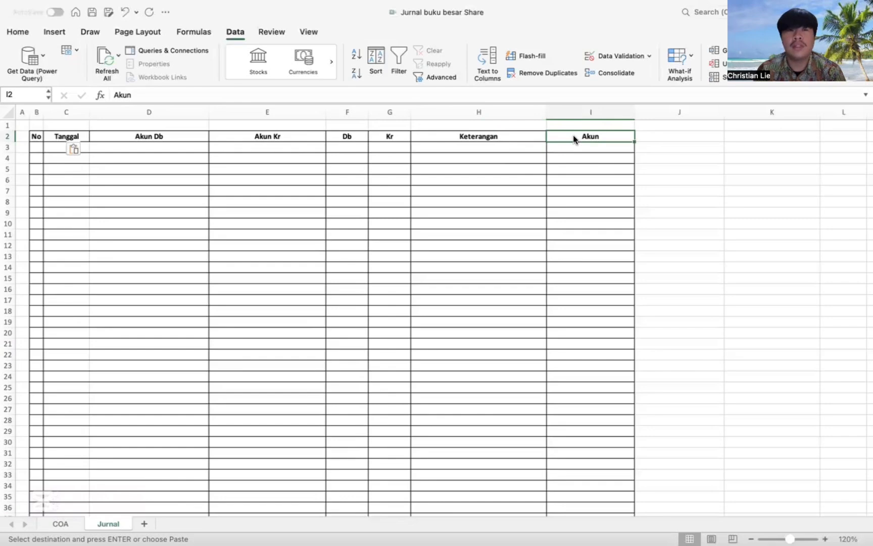
pyautogui.click(179, 150)
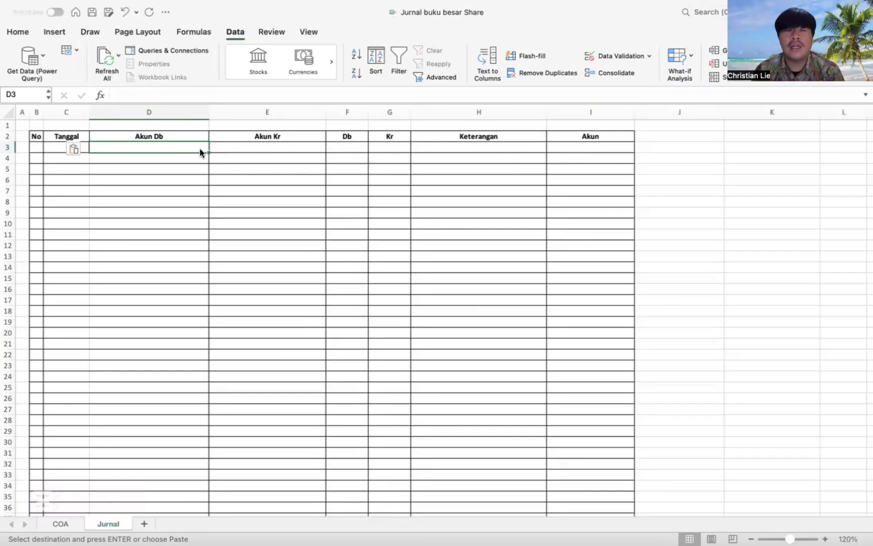
pyautogui.click(224, 147)
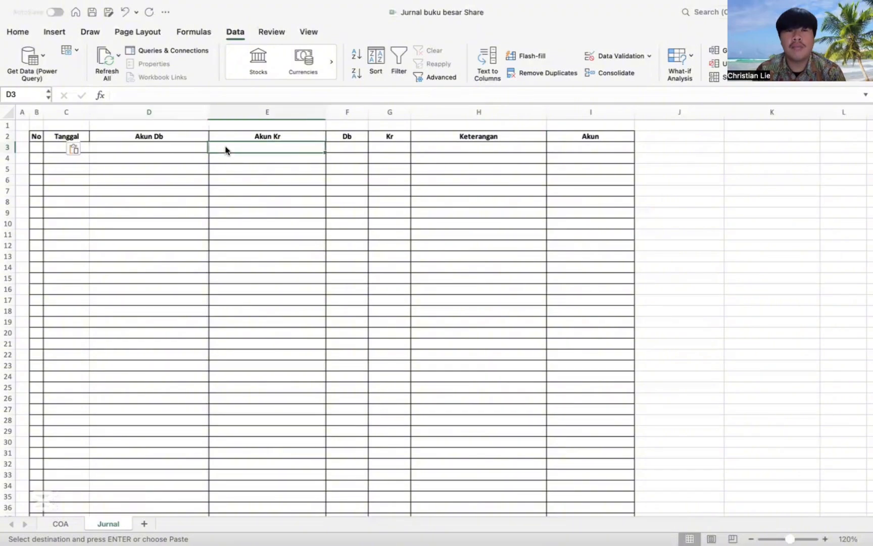
pyautogui.click(188, 146)
pyautogui.click(214, 147)
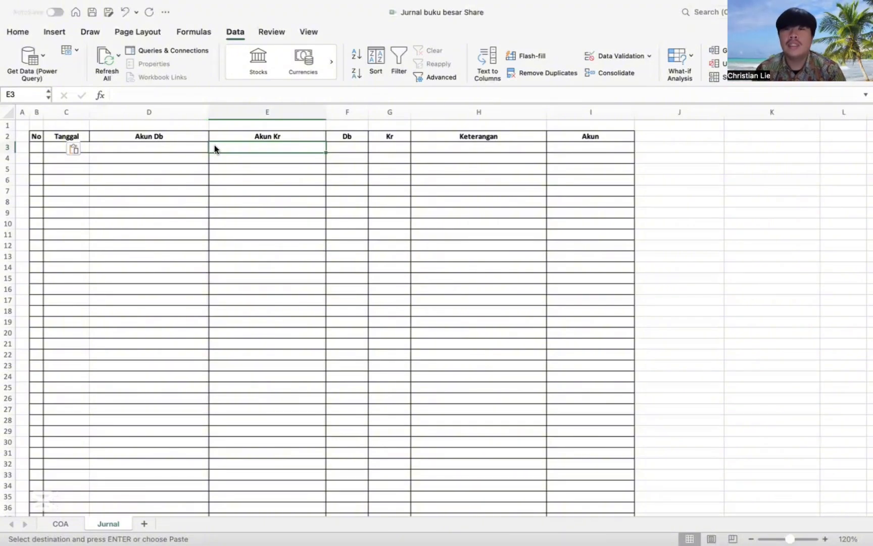
# - Apply List data validation to D3:E52 in the Akun Db and Akun Kr columns, with =COA!$E$2:$E$24 as the source
pyautogui.click(180, 150)
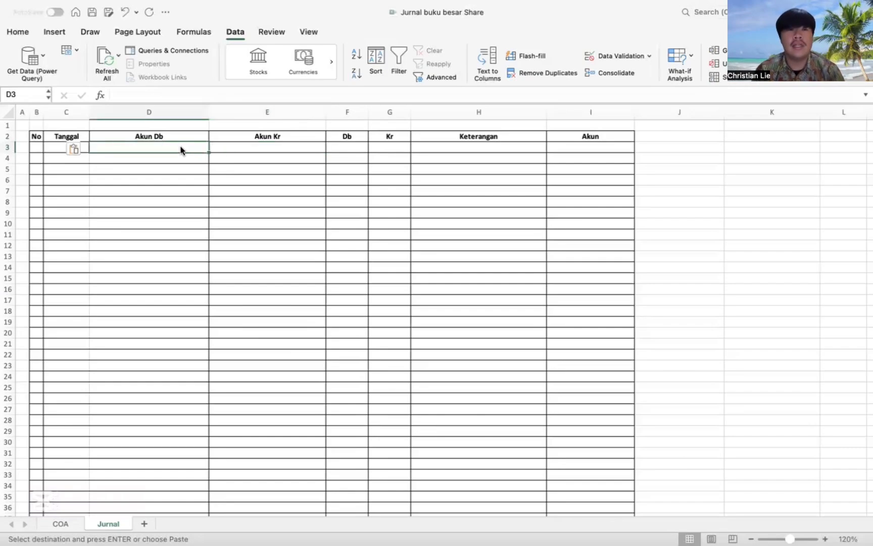
pyautogui.moveTo(180, 150); pyautogui.dragTo(300, 482)
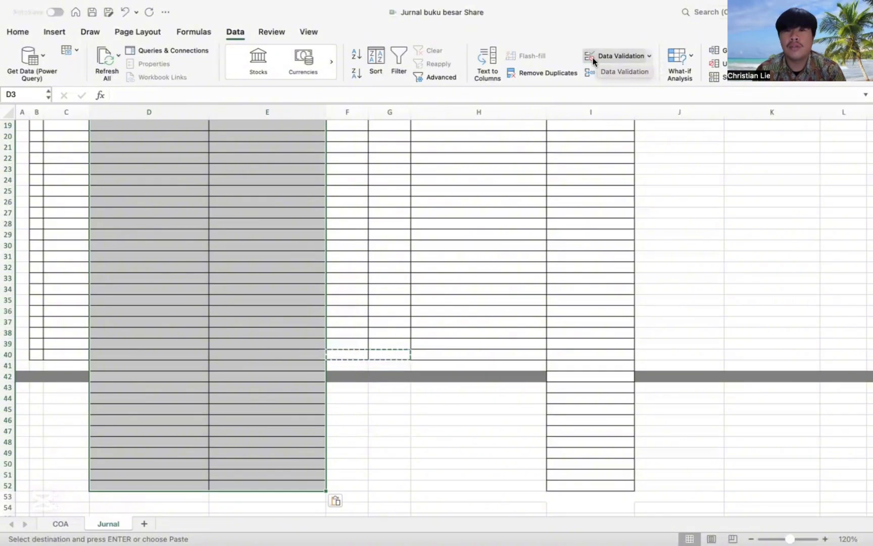
pyautogui.click(636, 58)
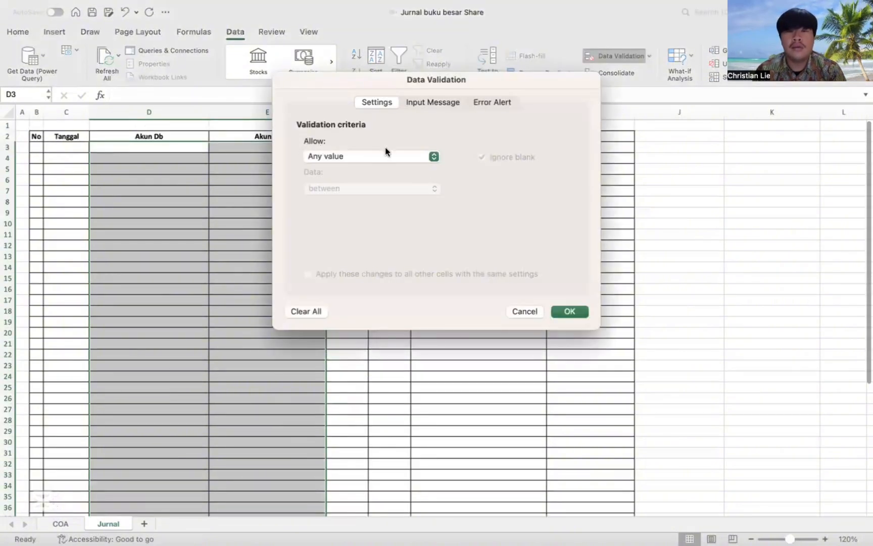
pyautogui.click(427, 158)
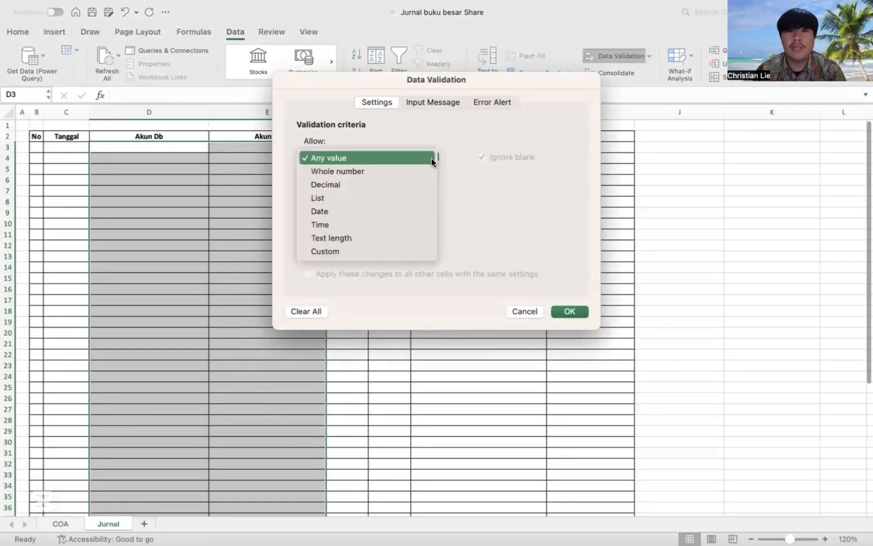
pyautogui.click(406, 191)
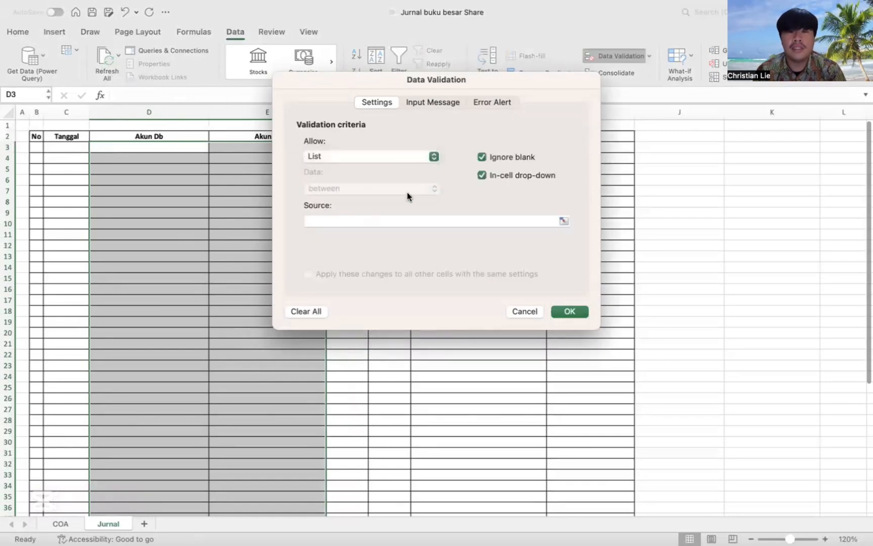
pyautogui.click(406, 221)
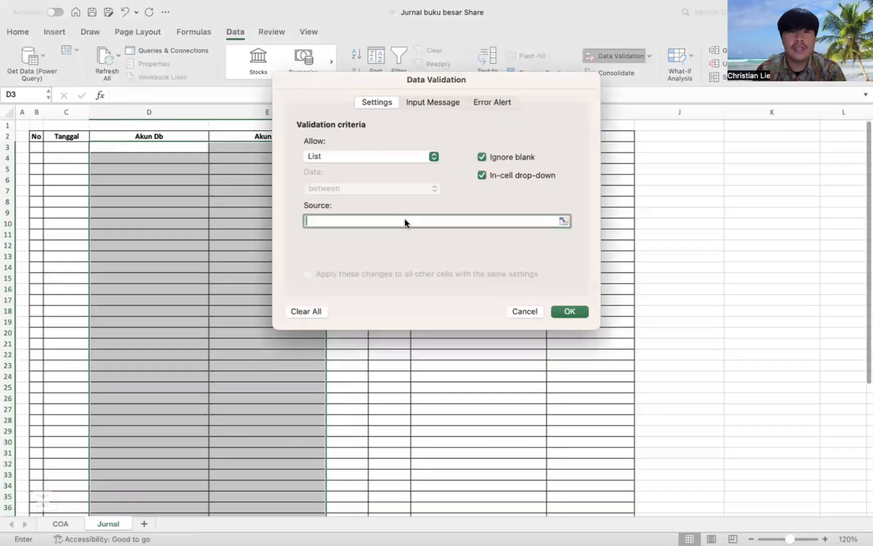
pyautogui.click(69, 519)
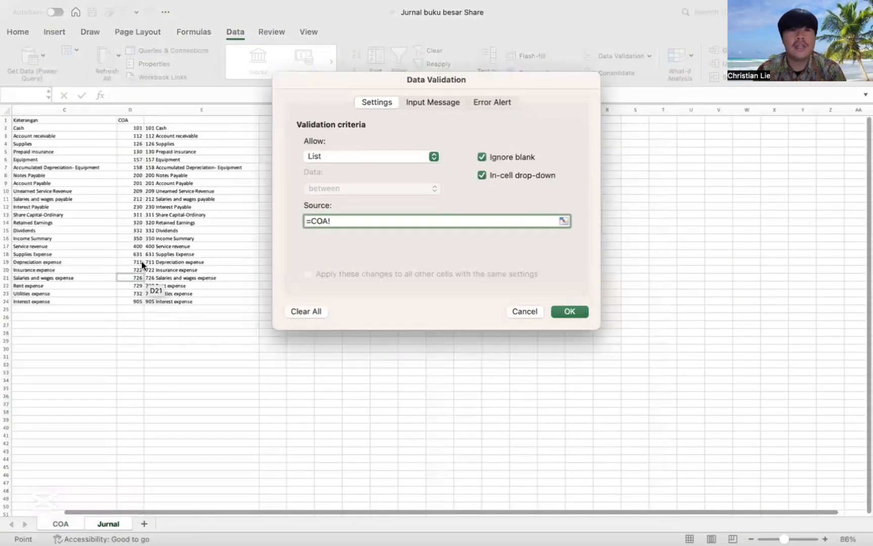
pyautogui.moveTo(175, 129); pyautogui.dragTo(185, 300)
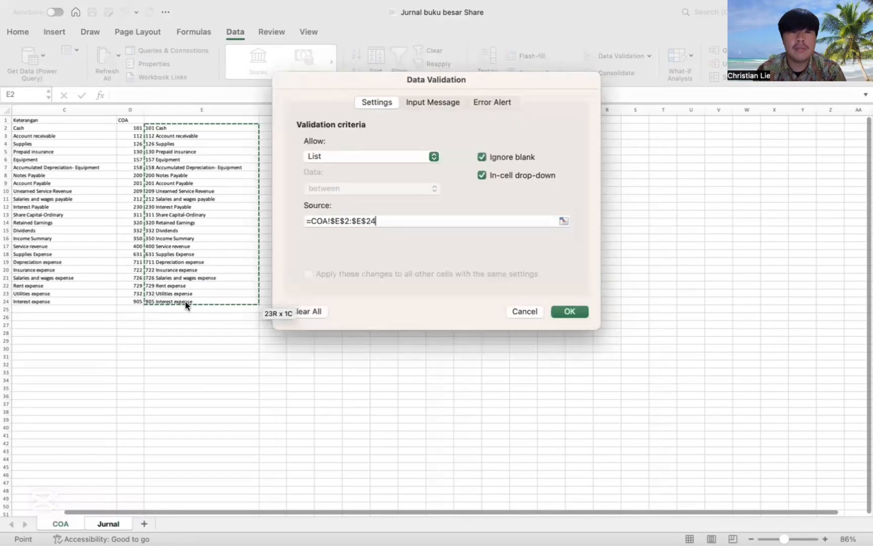
pyautogui.click(562, 305)
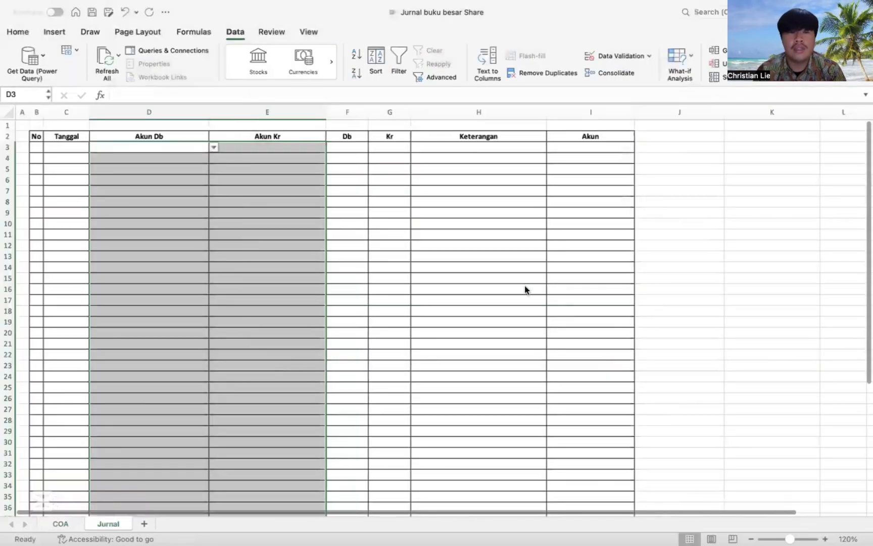
# - Check the account drop-down lists in the first Akun Db and Akun Kr cells, D3 and E3
pyautogui.click(204, 159)
pyautogui.click(188, 146)
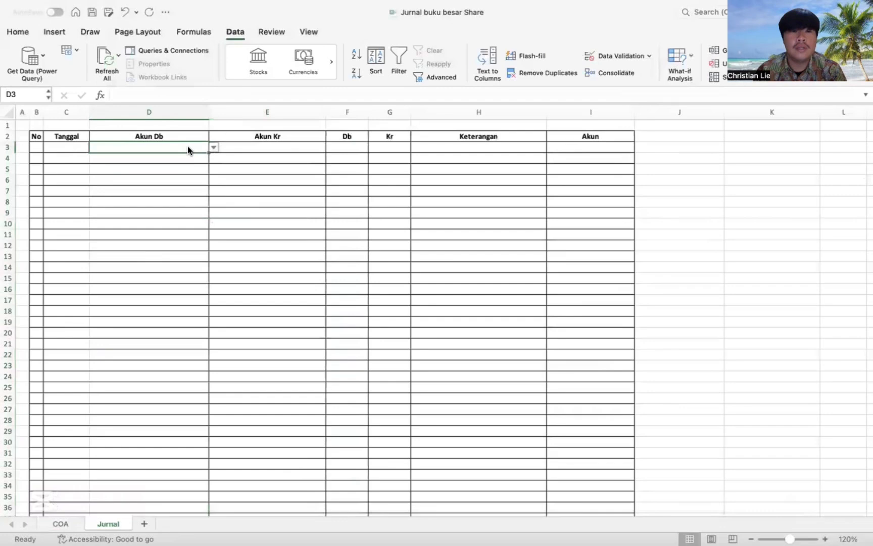
pyautogui.click(213, 148)
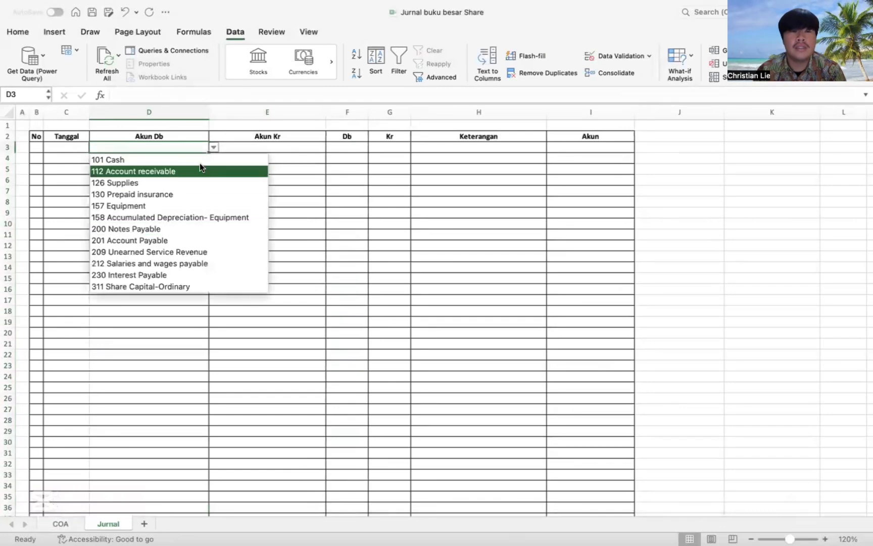
pyautogui.click(275, 145)
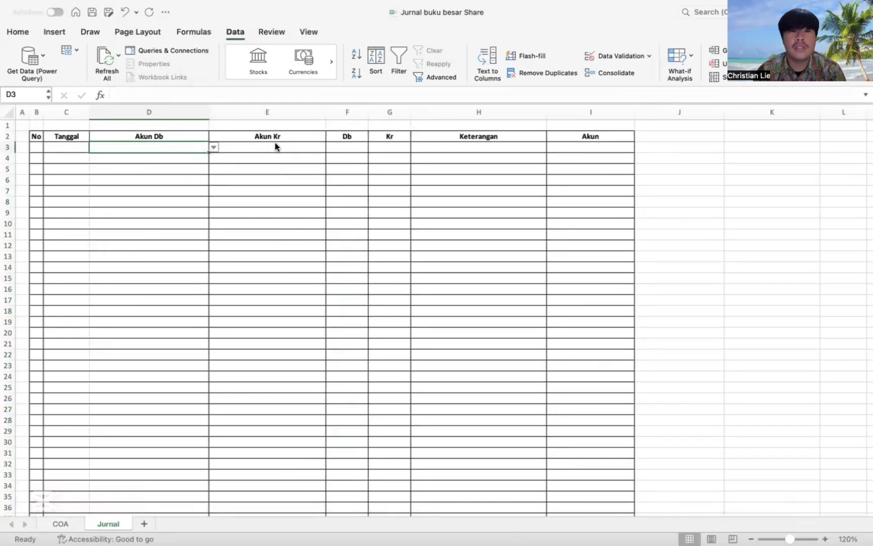
pyautogui.click(275, 146)
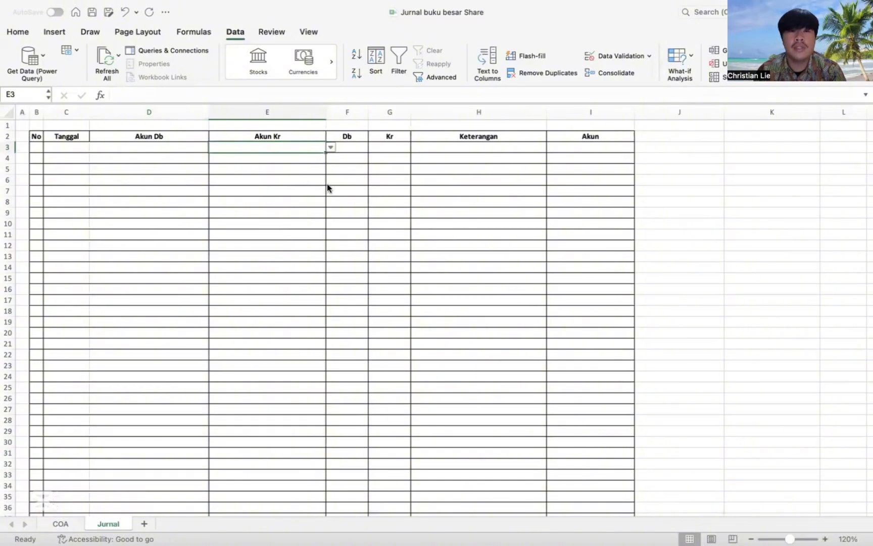
pyautogui.click(331, 148)
pyautogui.click(330, 146)
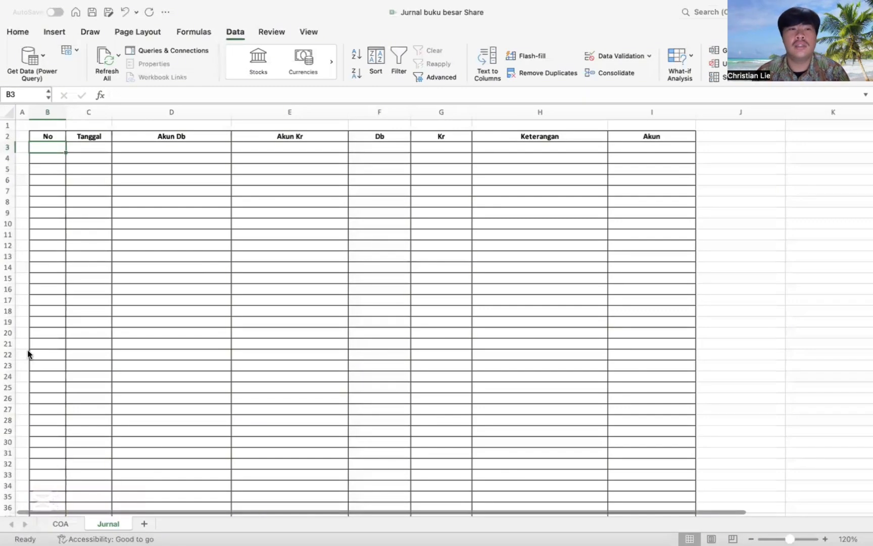
# - Start the first journal entry in row 3 with number 1 and the date 3/11/23
pyautogui.write('1')
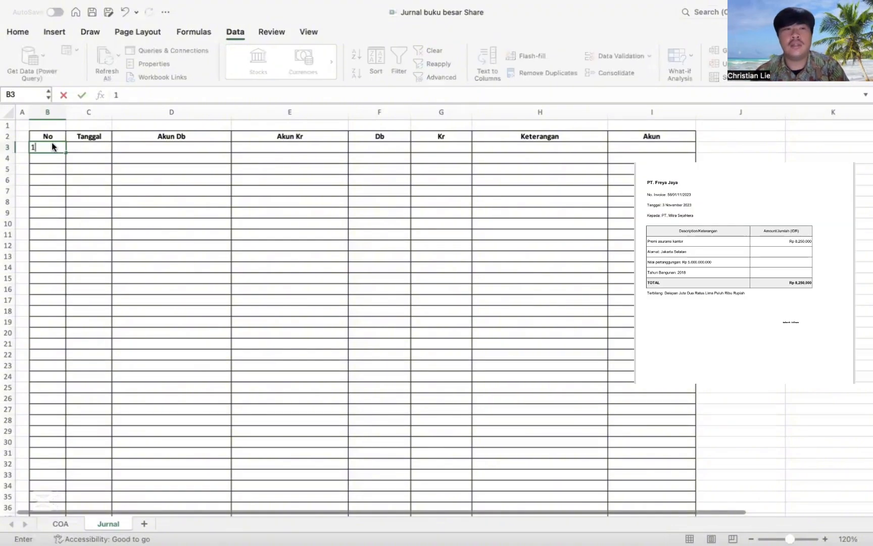
pyautogui.press('Tab')
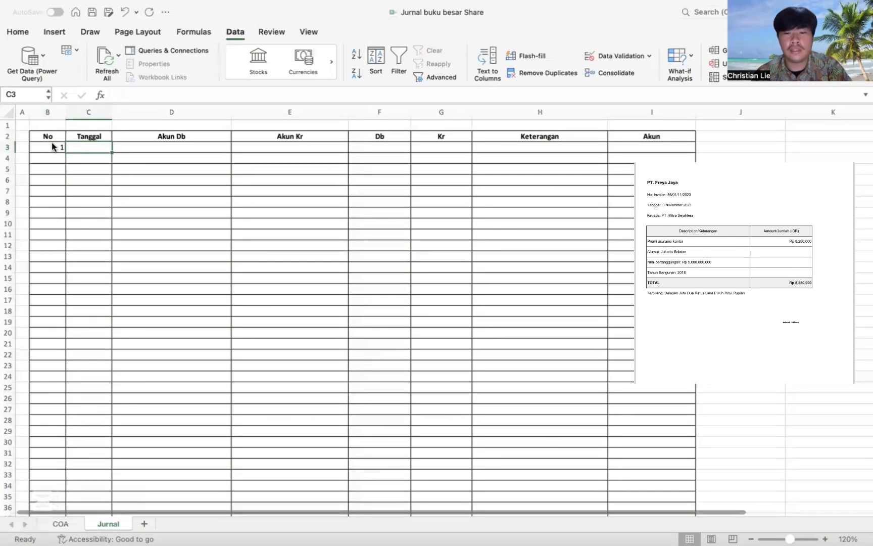
pyautogui.write('3/11/23')
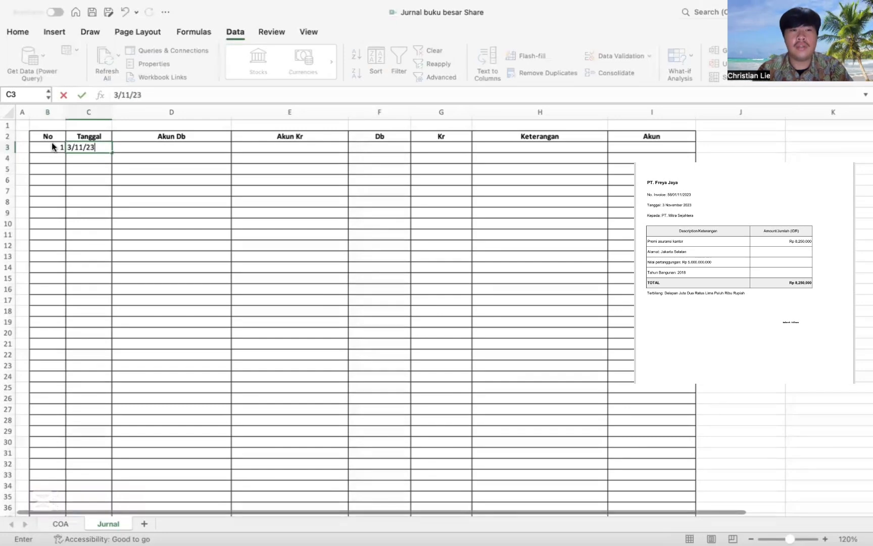
pyautogui.press('Tab')
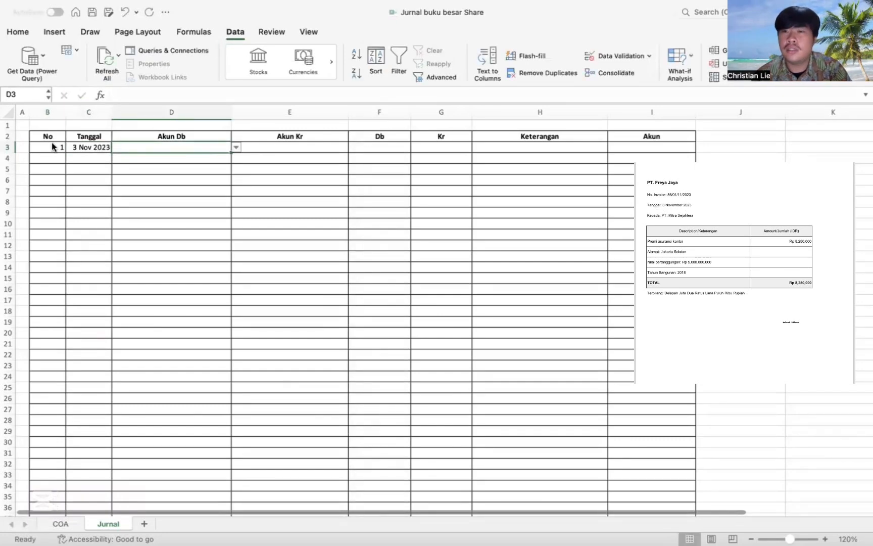
# - Choose 722 Insurance expense as the first journal entry's debit account in D3
pyautogui.click(235, 148)
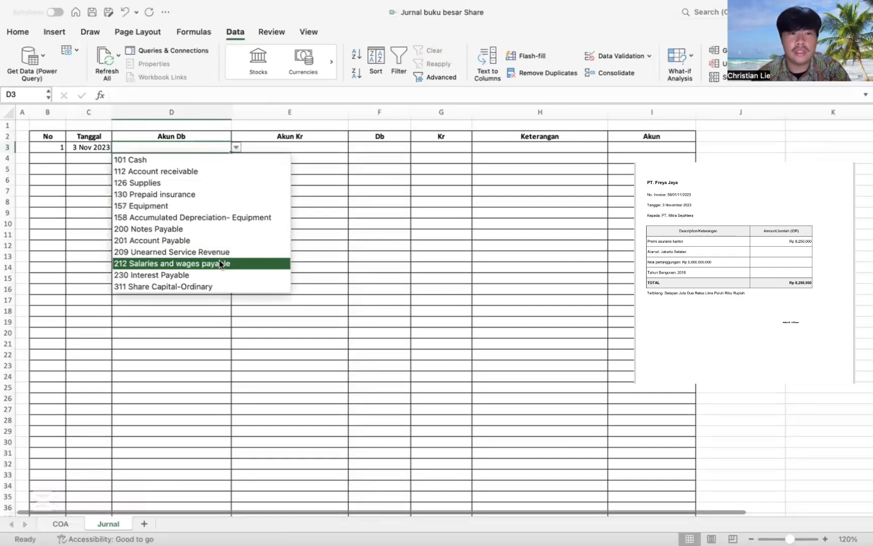
pyautogui.press('Down')
pyautogui.press('Down')
pyautogui.press('Down')
pyautogui.press('Down')
pyautogui.press('Down')
pyautogui.press('Down')
pyautogui.press('Down')
pyautogui.press('Down')
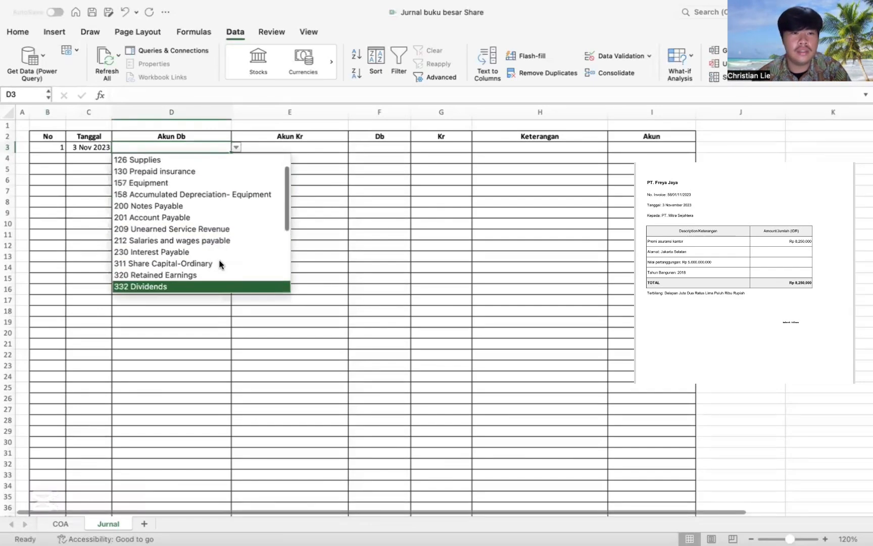
pyautogui.press('Down')
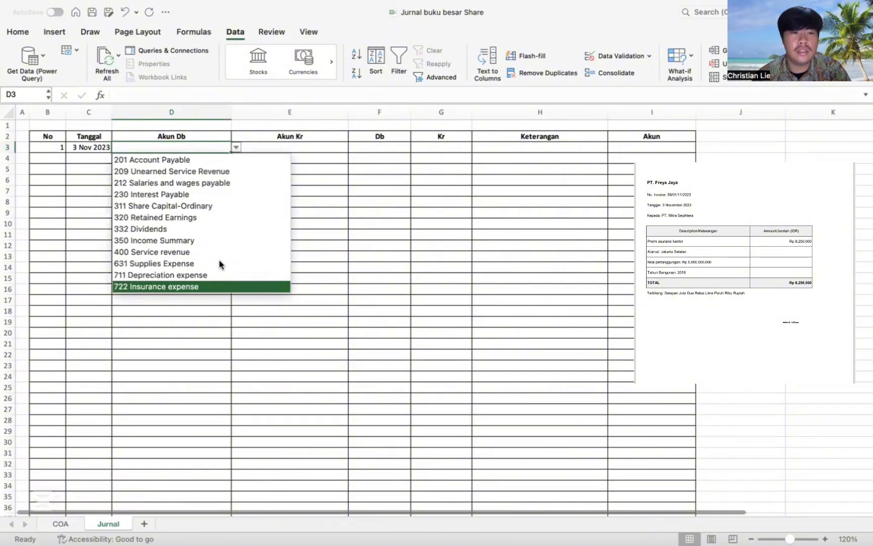
pyautogui.click(216, 286)
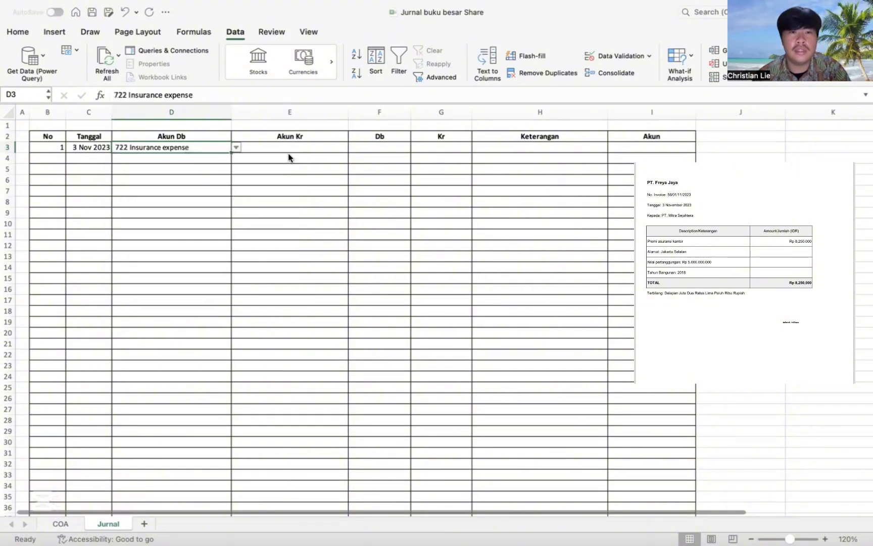
# - Choose 101 Cash as the first journal entry's credit account in E4
pyautogui.click(318, 159)
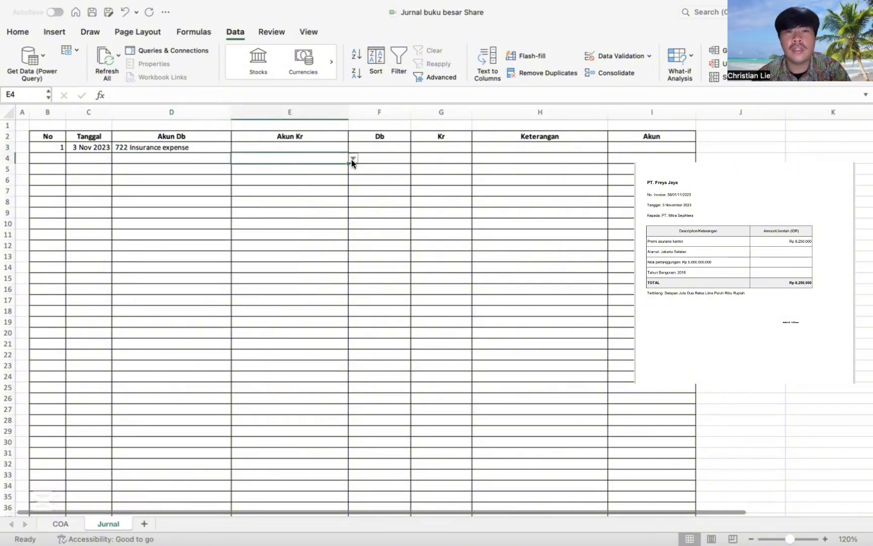
pyautogui.click(353, 159)
pyautogui.click(351, 166)
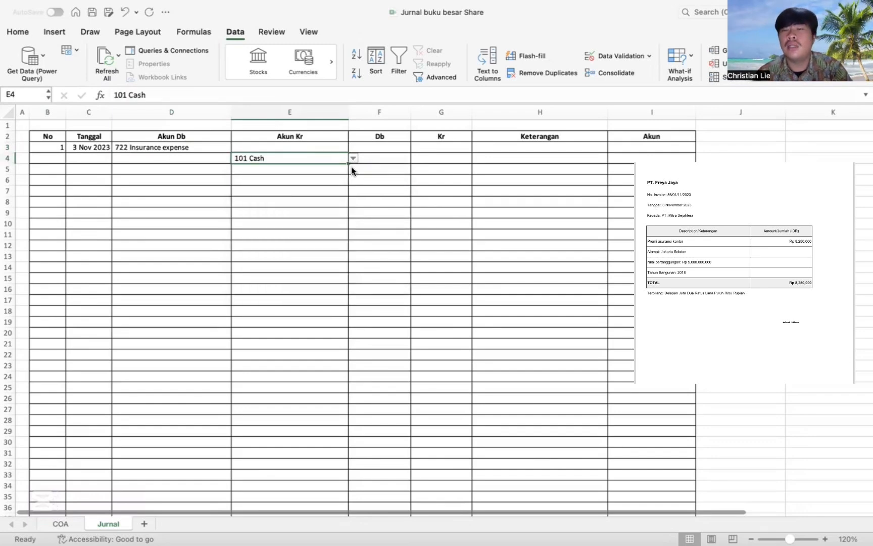
pyautogui.click(203, 147)
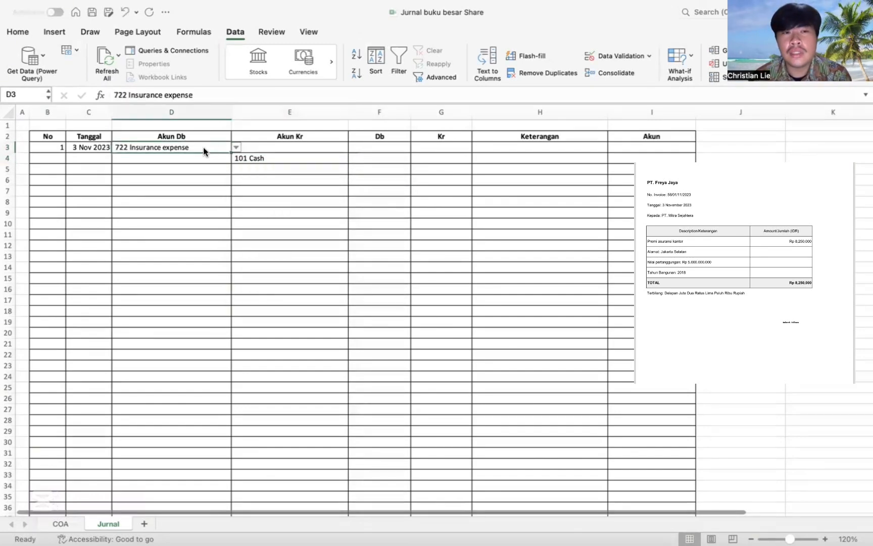
pyautogui.click(237, 158)
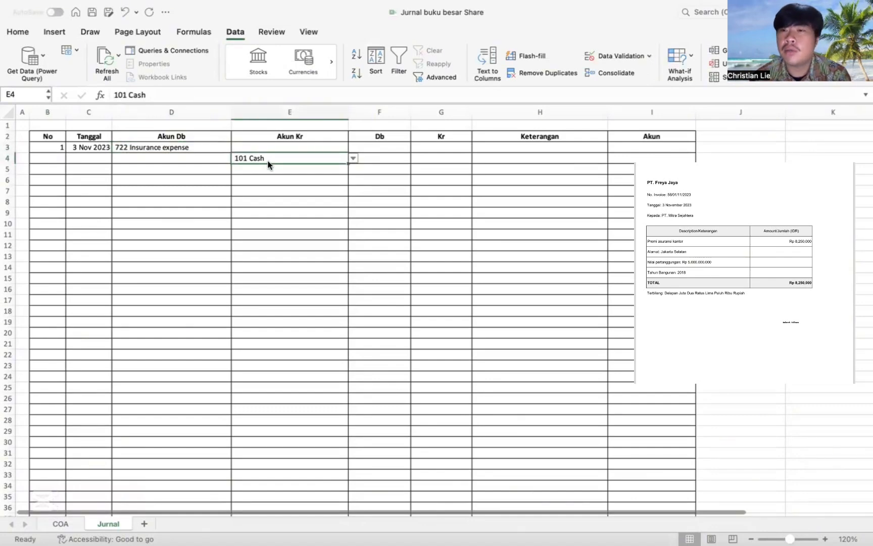
# - Enter 8250000 as the debit amount for Insurance expense in F3
pyautogui.click(362, 159)
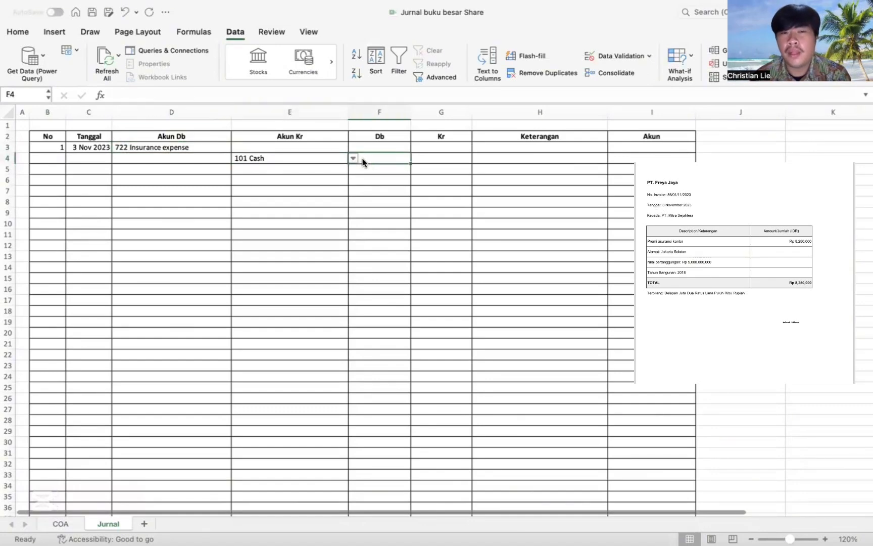
pyautogui.click(359, 148)
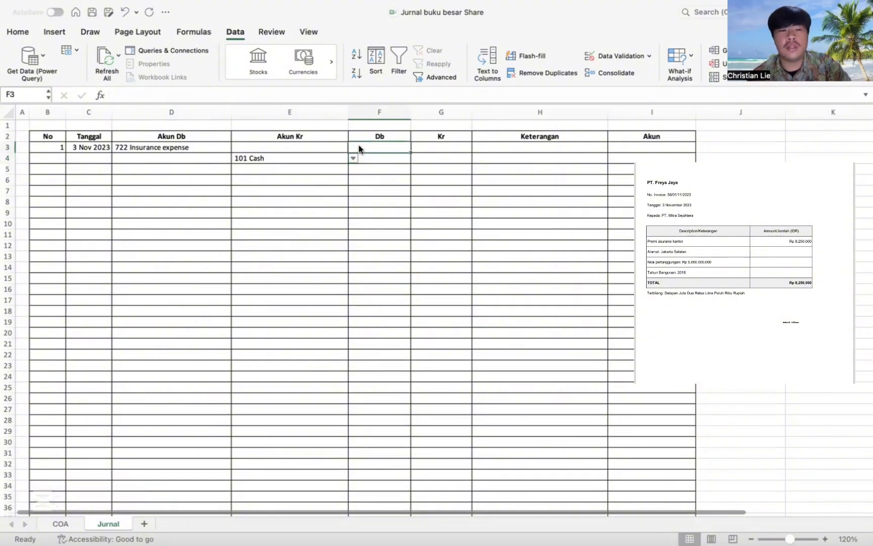
pyautogui.write('82')
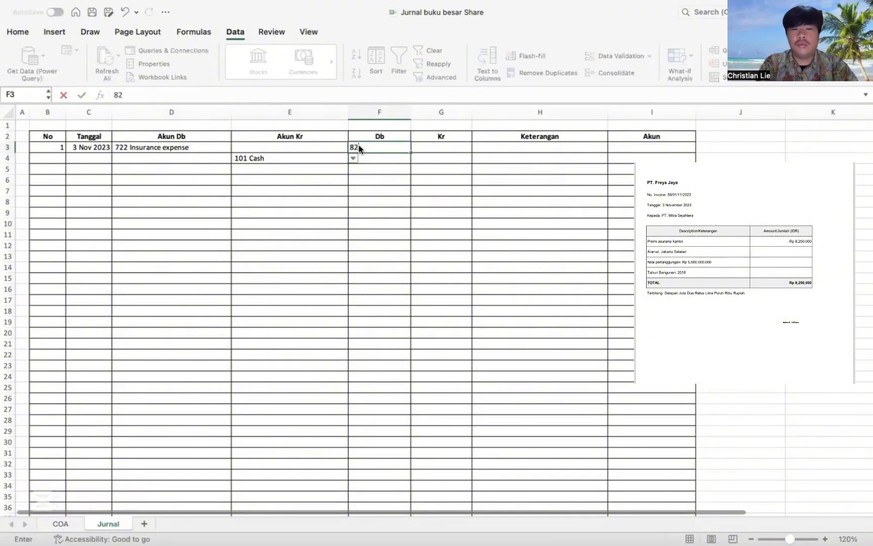
pyautogui.write('50')
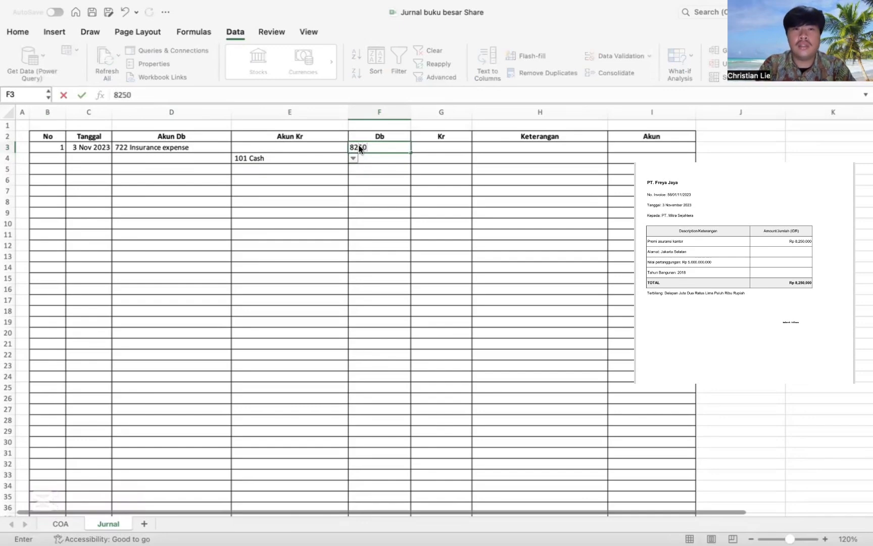
pyautogui.write('000')
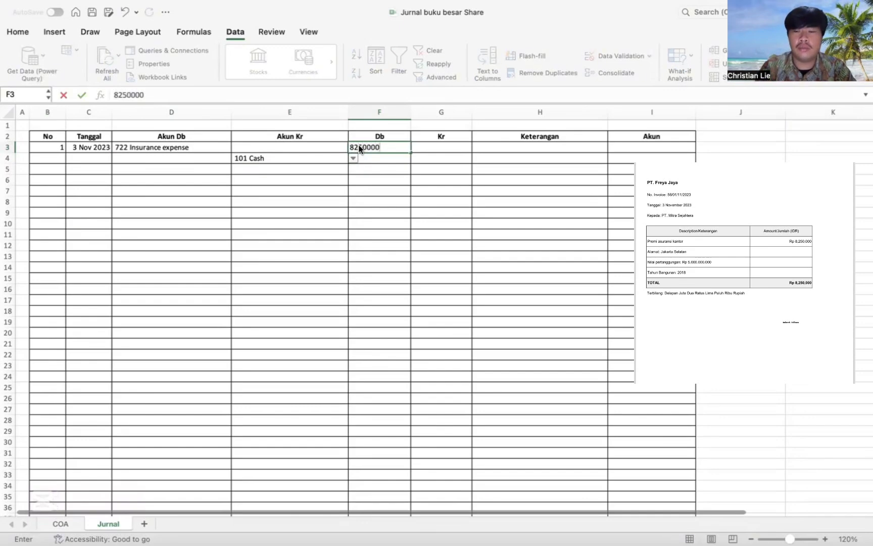
pyautogui.press('Return')
pyautogui.press('Right')
# - Copy the debit amount from F3 into the Kr column at G4 for the Cash line
pyautogui.click(367, 145)
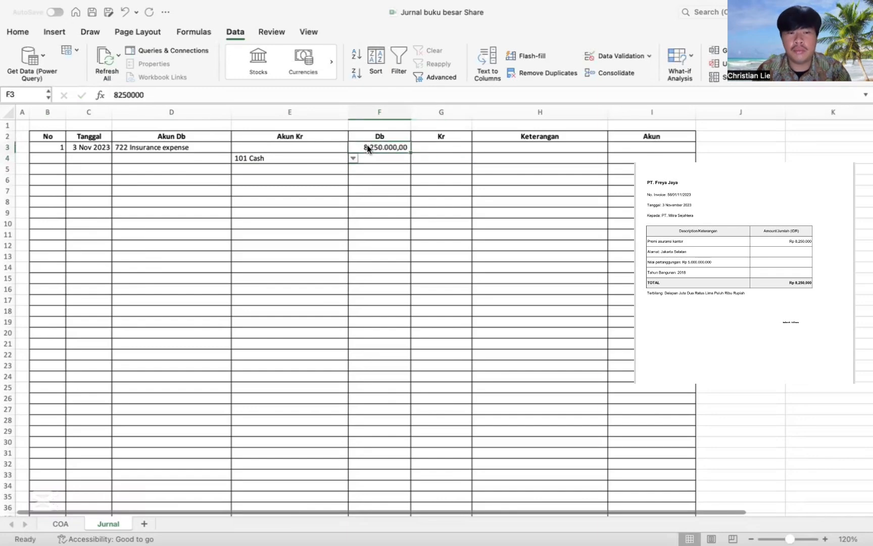
pyautogui.press('super+c')
pyautogui.click(417, 158)
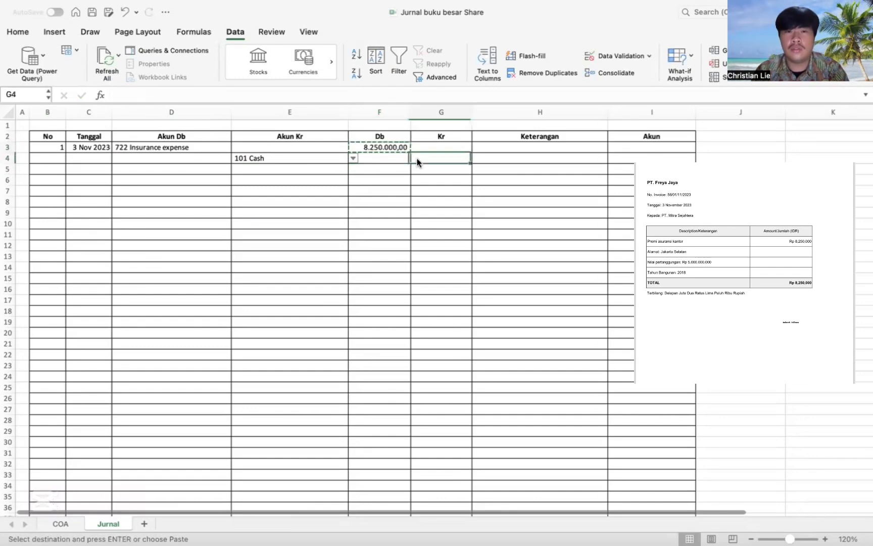
pyautogui.press('super+v')
# - Describe the first entry as "Pembelian premi asuransi" in H3 and fill the description down to H4
pyautogui.click(481, 149)
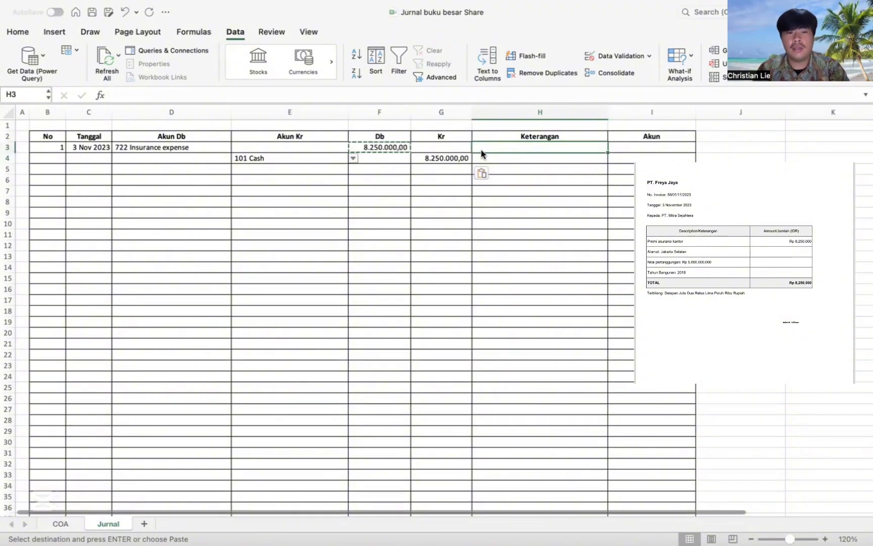
pyautogui.write('P')
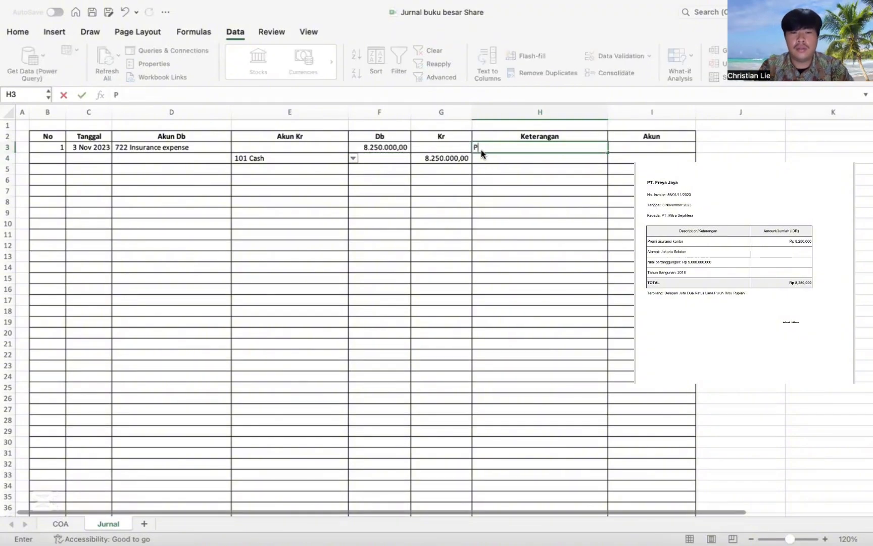
pyautogui.write('emb')
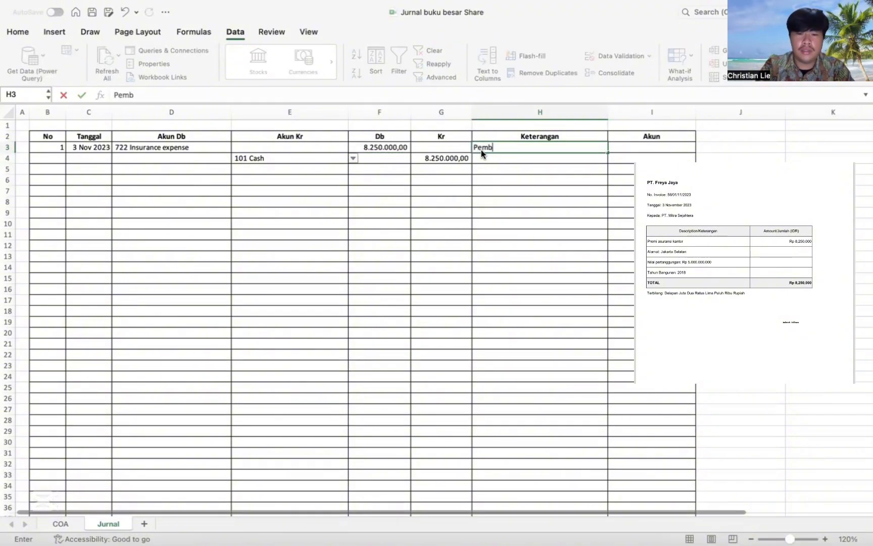
pyautogui.write('elian prem')
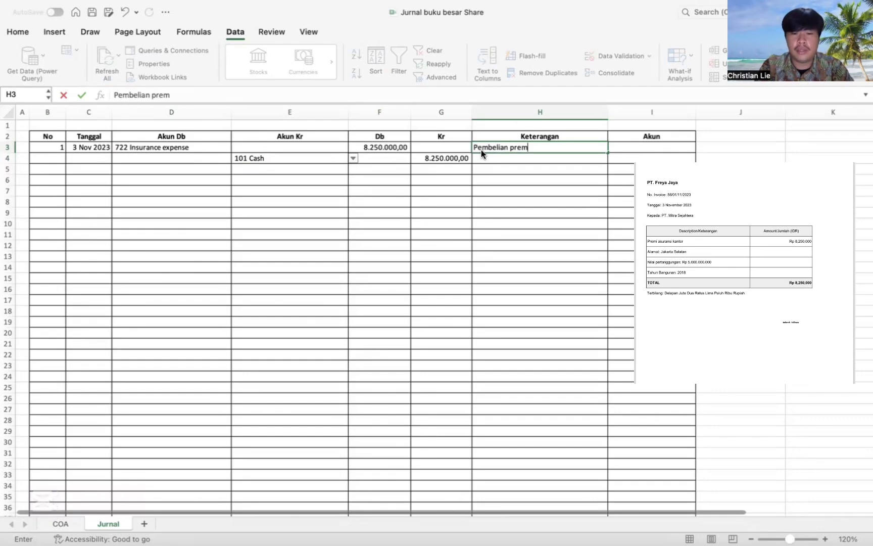
pyautogui.write('i asuransi')
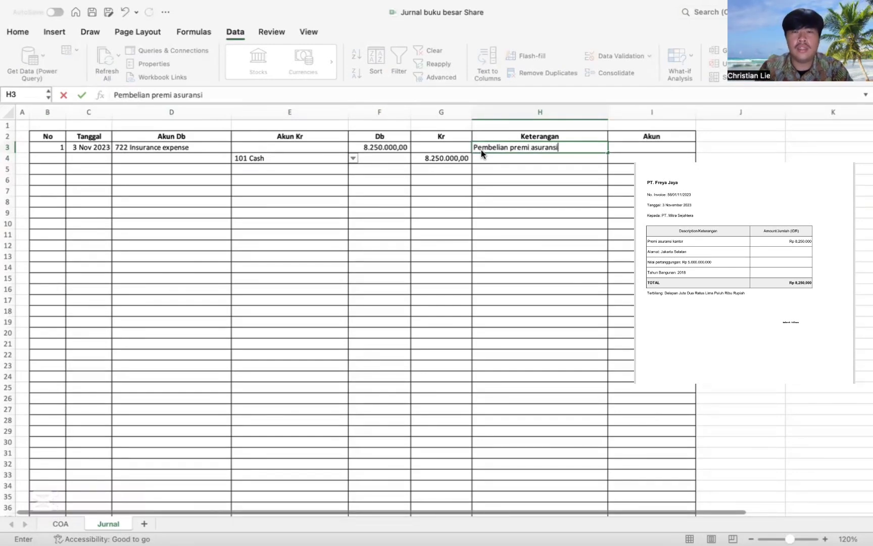
pyautogui.moveTo(607, 154); pyautogui.dragTo(606, 162)
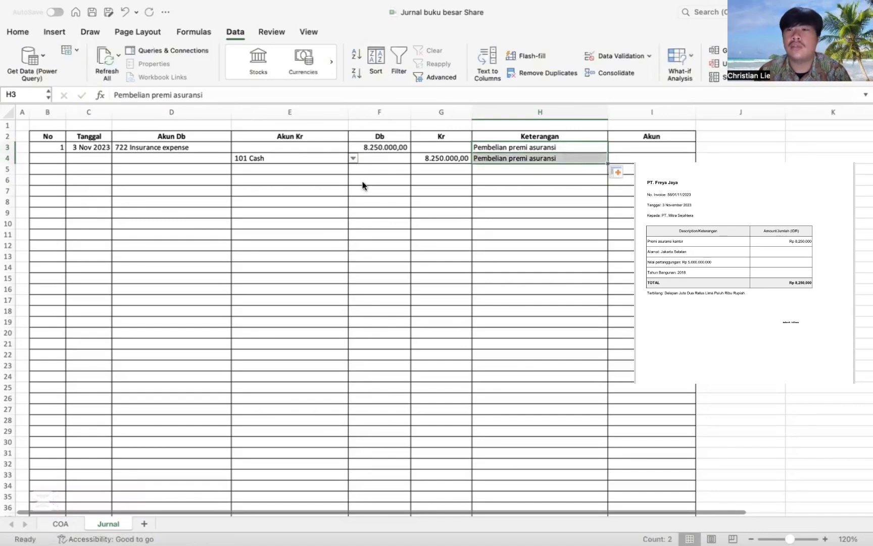
# - Start the second journal entry in row 5 with number 2 and the date 5/11/23
pyautogui.click(50, 170)
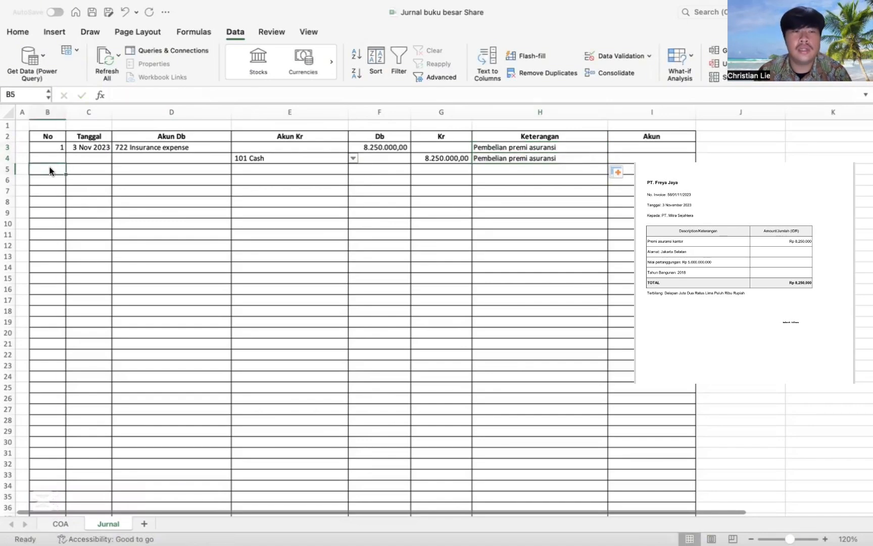
pyautogui.write('2')
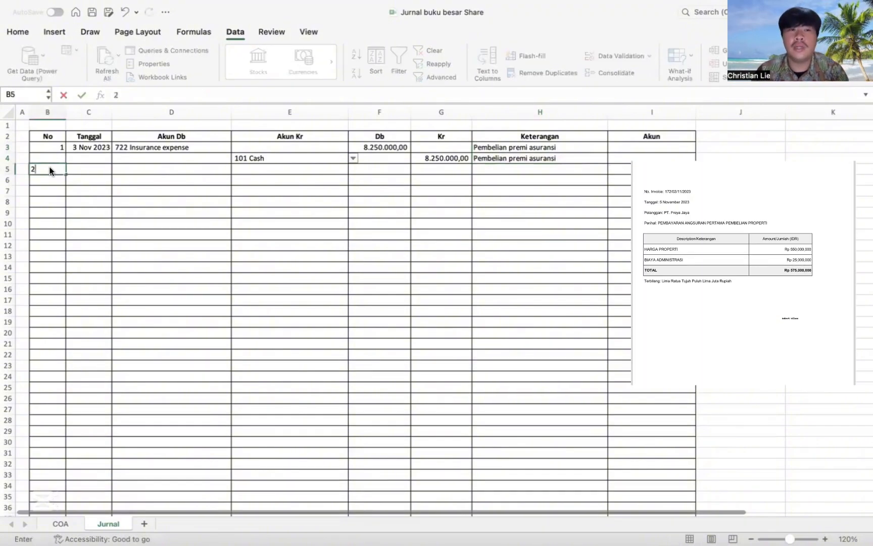
pyautogui.press('Tab')
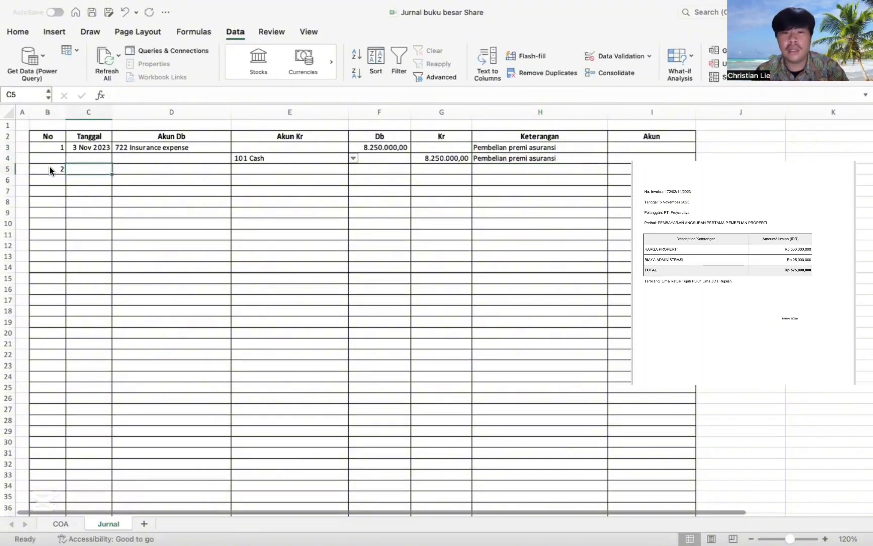
pyautogui.write('5')
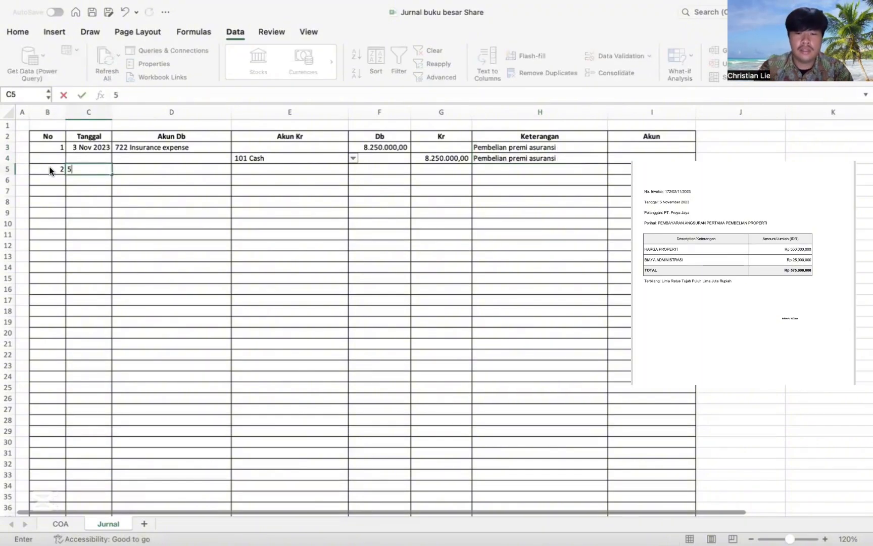
pyautogui.write('/11/23')
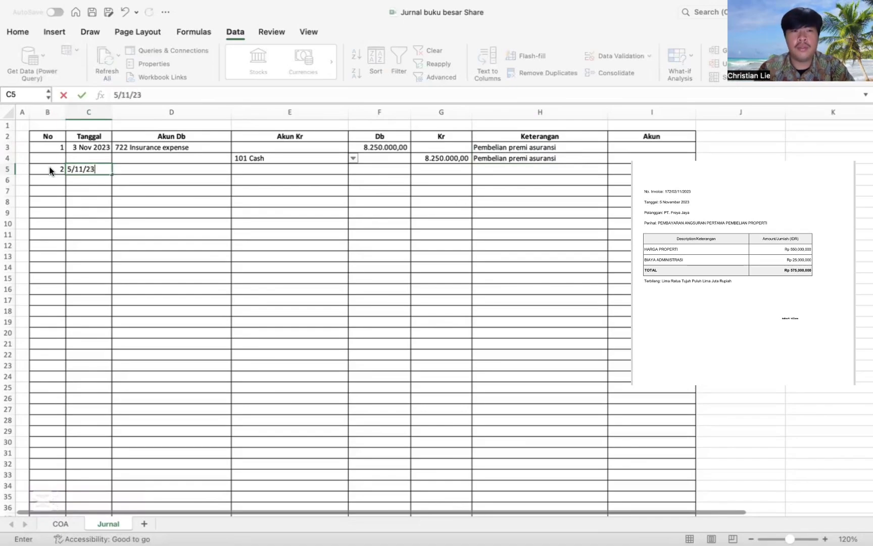
pyautogui.press('Tab')
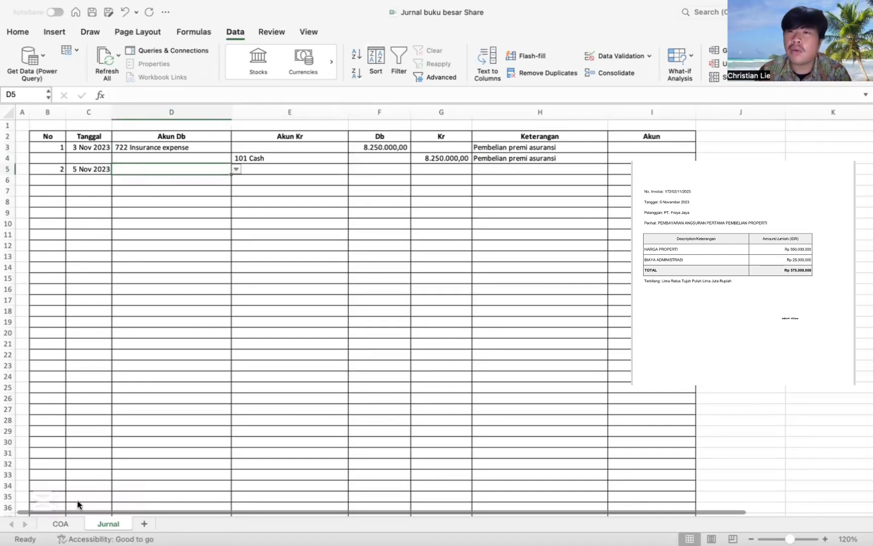
# - On the COA sheet, replace the account name "Aset tetap properti" in C25 with "Tanah"
pyautogui.click(63, 523)
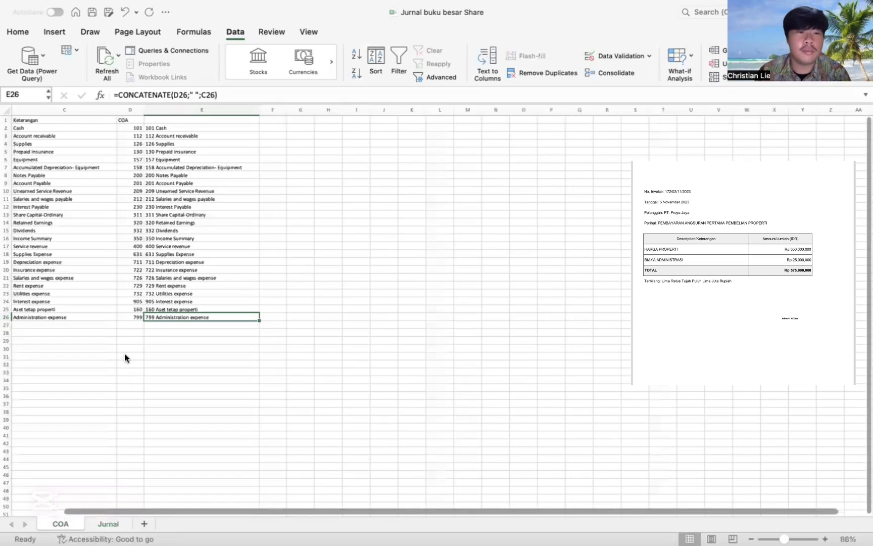
pyautogui.click(62, 310)
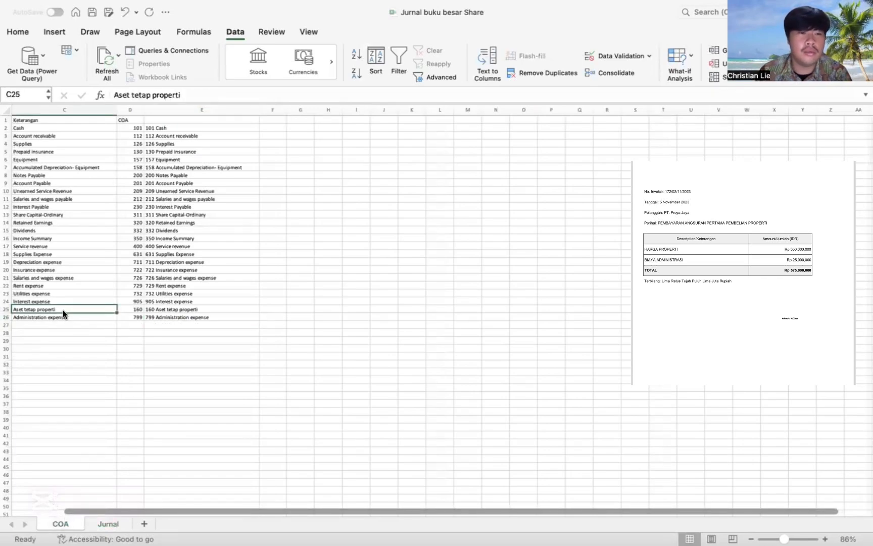
pyautogui.click(144, 308)
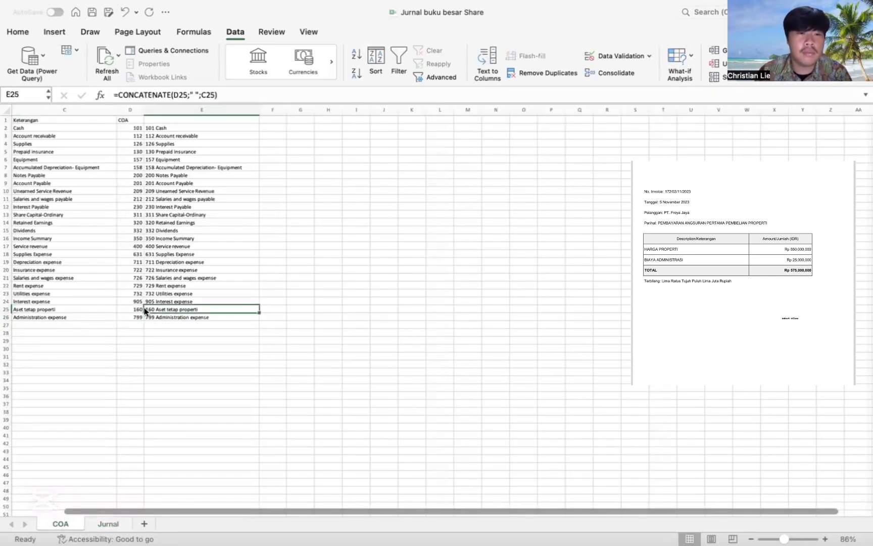
pyautogui.click(87, 310)
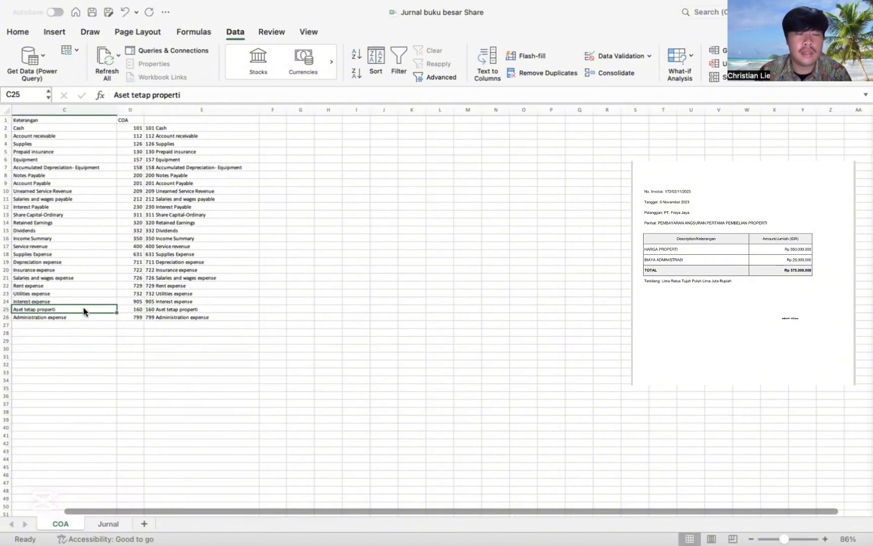
pyautogui.press('Delete')
pyautogui.write('Tanah')
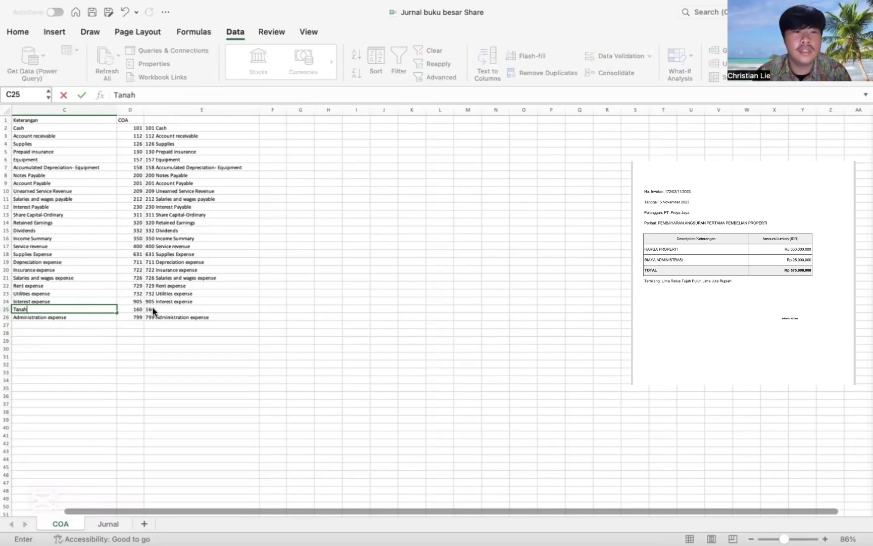
pyautogui.click(154, 310)
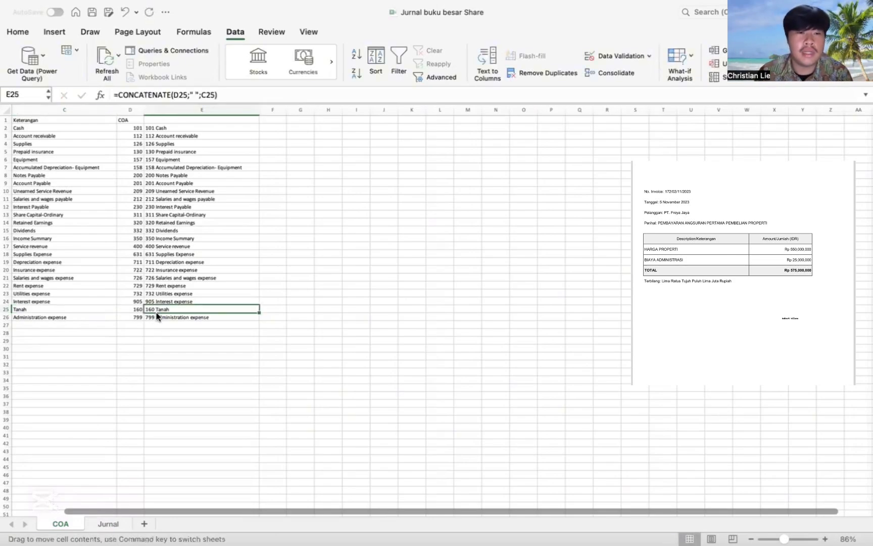
# - Examine the names, codes and combined labels of the Tanah and Administration expense accounts in COA rows 25 and 26
pyautogui.click(51, 314)
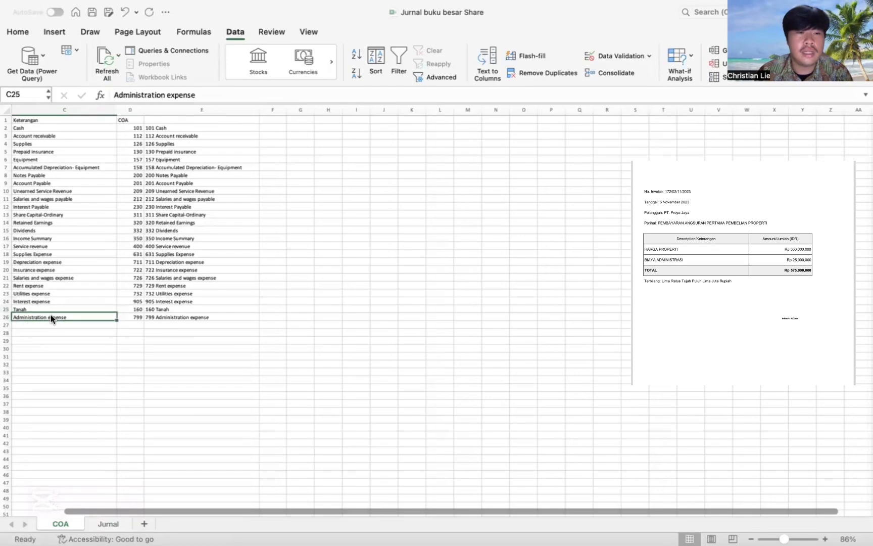
pyautogui.click(50, 308)
pyautogui.click(51, 317)
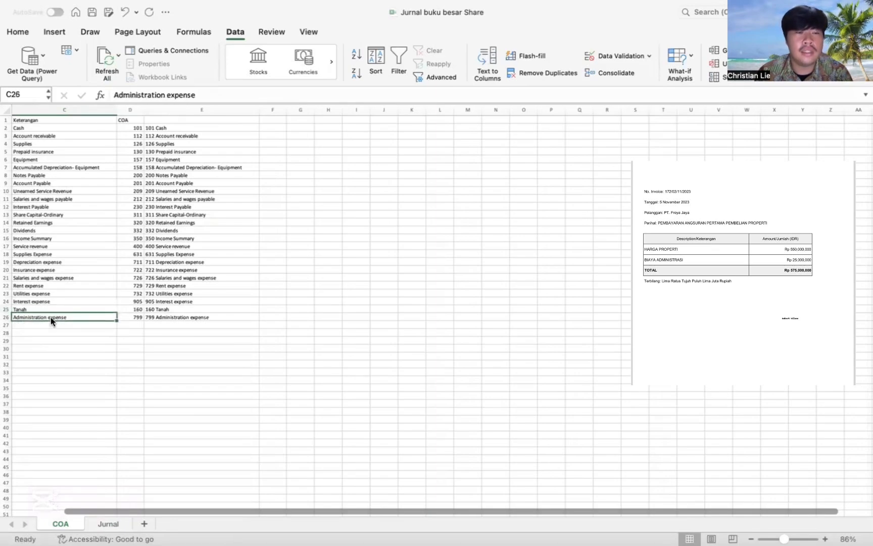
pyautogui.click(50, 308)
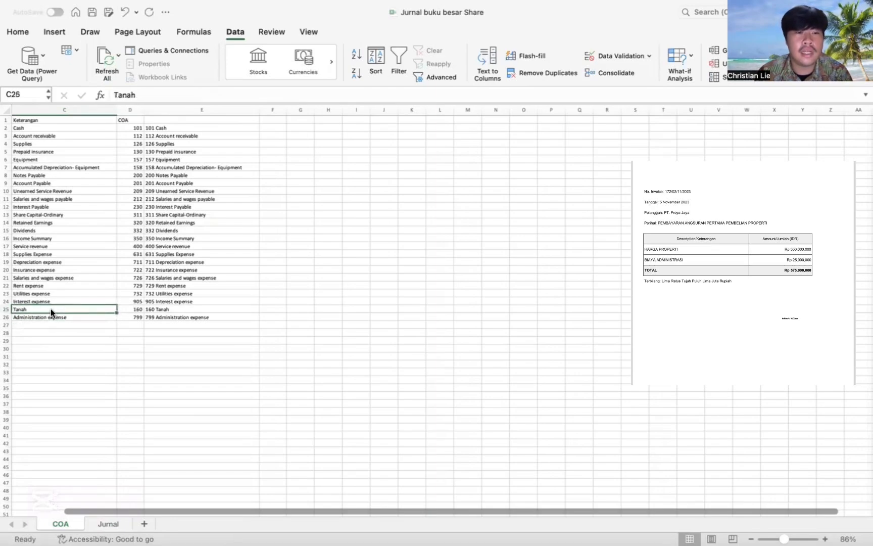
pyautogui.click(139, 307)
pyautogui.click(139, 314)
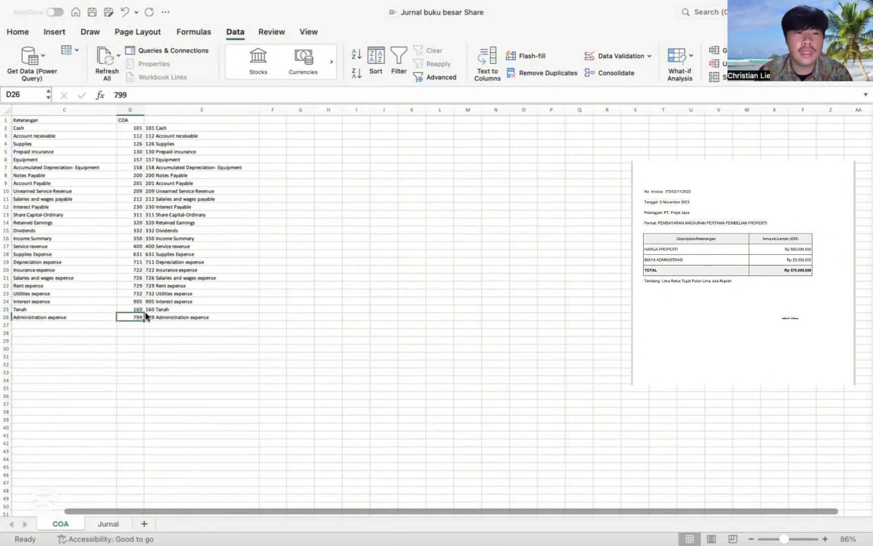
pyautogui.click(156, 315)
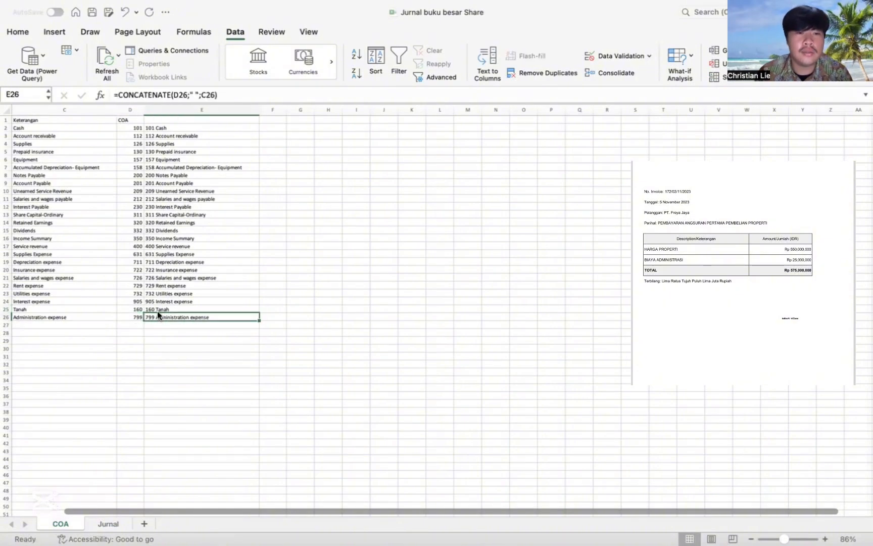
pyautogui.click(157, 309)
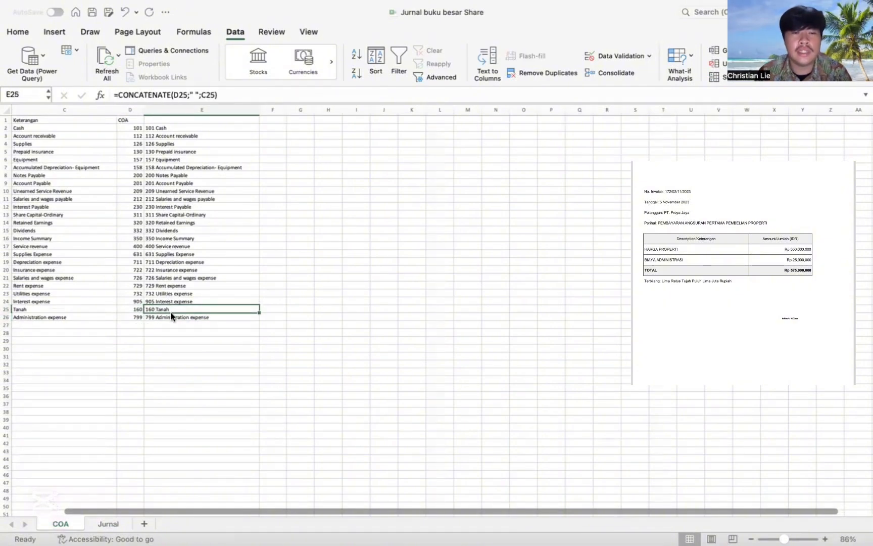
# - Look through the account drop-down list in D5 of the Jurnal sheet for the Tanah and Administration expense accounts
pyautogui.click(184, 314)
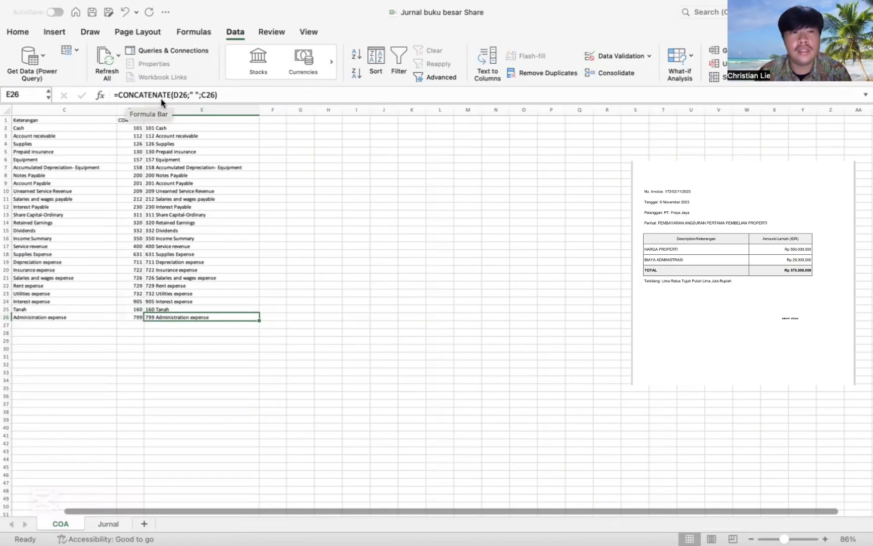
pyautogui.click(118, 520)
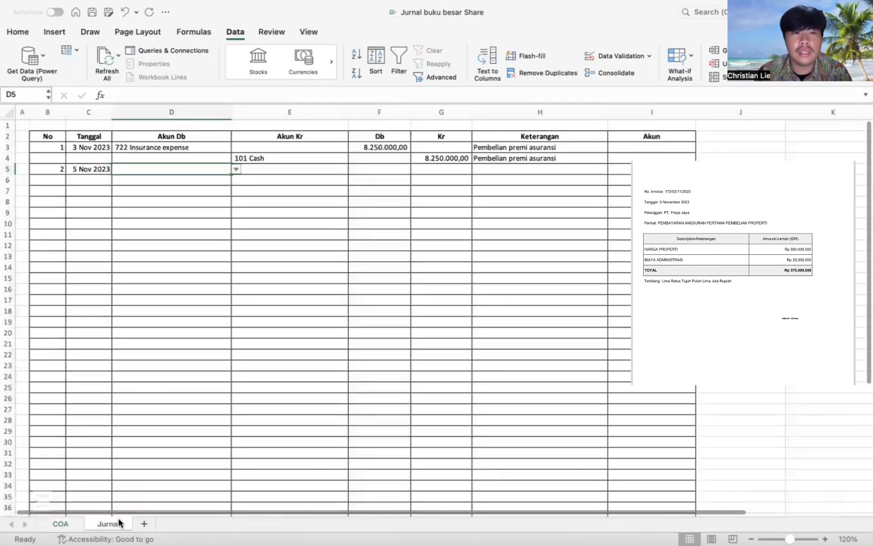
pyautogui.click(238, 169)
pyautogui.press('Down')
pyautogui.press('Down')
pyautogui.press('Down')
pyautogui.press('Down')
pyautogui.press('Down')
pyautogui.press('Down')
pyautogui.press('Down')
pyautogui.press('Down')
pyautogui.press('Down')
pyautogui.press('Down')
pyautogui.press('Down')
pyautogui.press('Down')
pyautogui.press('Down')
pyautogui.press('Down')
pyautogui.press('Down')
pyautogui.press('Down')
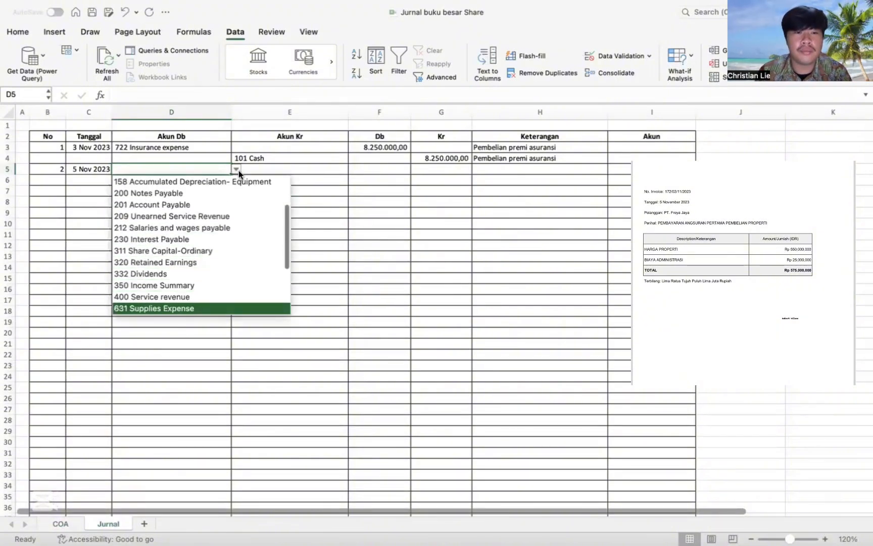
pyautogui.press('Down')
pyautogui.press('Down')
pyautogui.press('Down')
pyautogui.press('Down')
pyautogui.press('Down')
pyautogui.press('Down')
pyautogui.press('Down')
pyautogui.press('Down')
pyautogui.press('pageup')
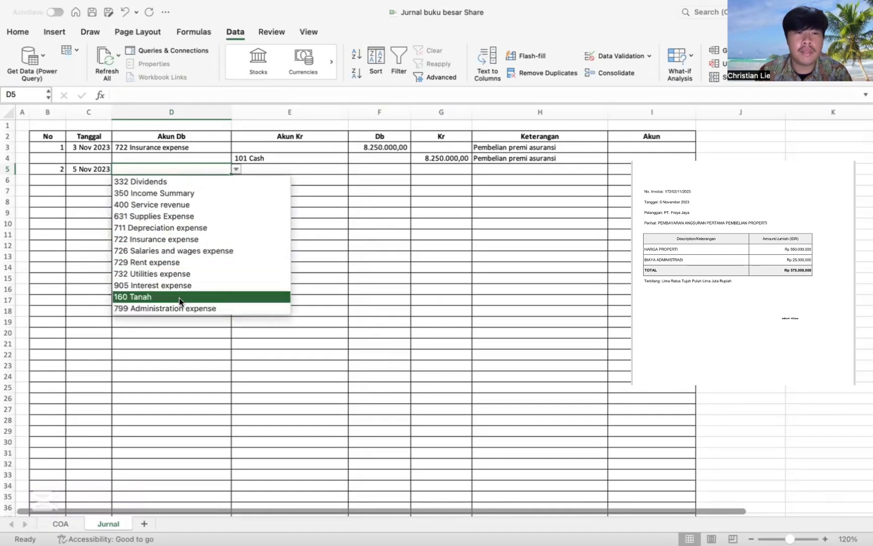
pyautogui.press('Escape')
pyautogui.click(162, 146)
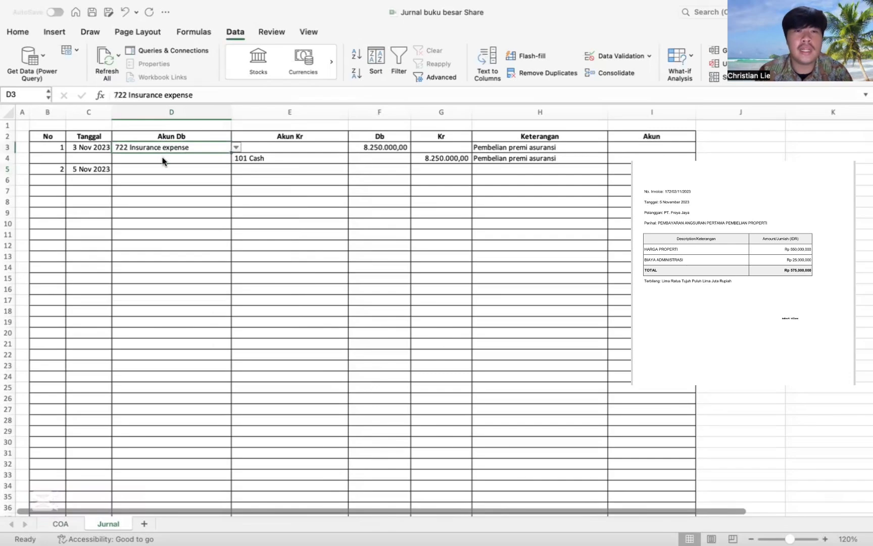
pyautogui.rightClick(162, 156)
pyautogui.click(162, 146)
pyautogui.doubleClick(162, 146)
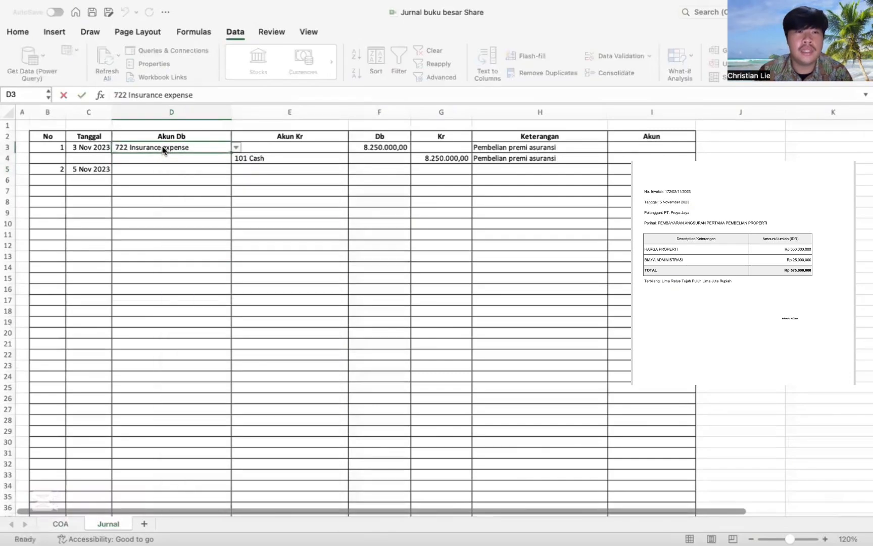
pyautogui.doubleClick(162, 146)
pyautogui.click(188, 159)
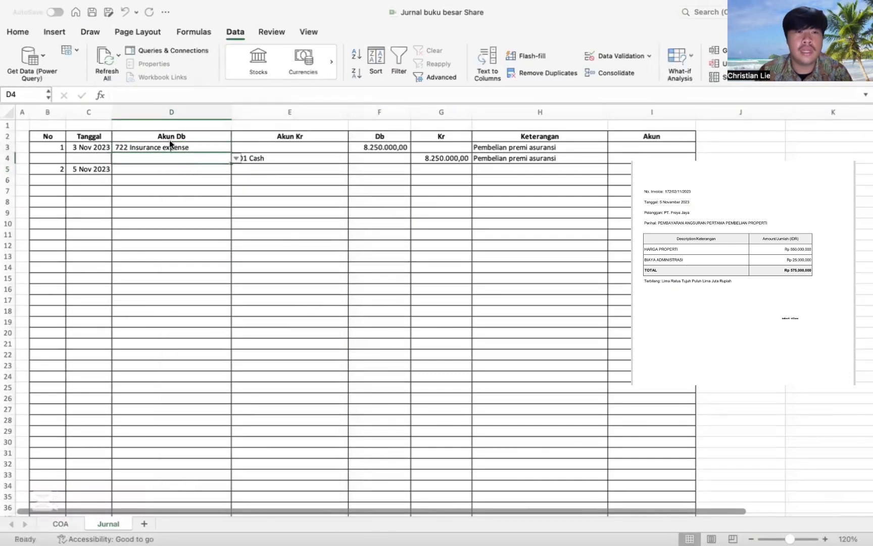
pyautogui.click(172, 146)
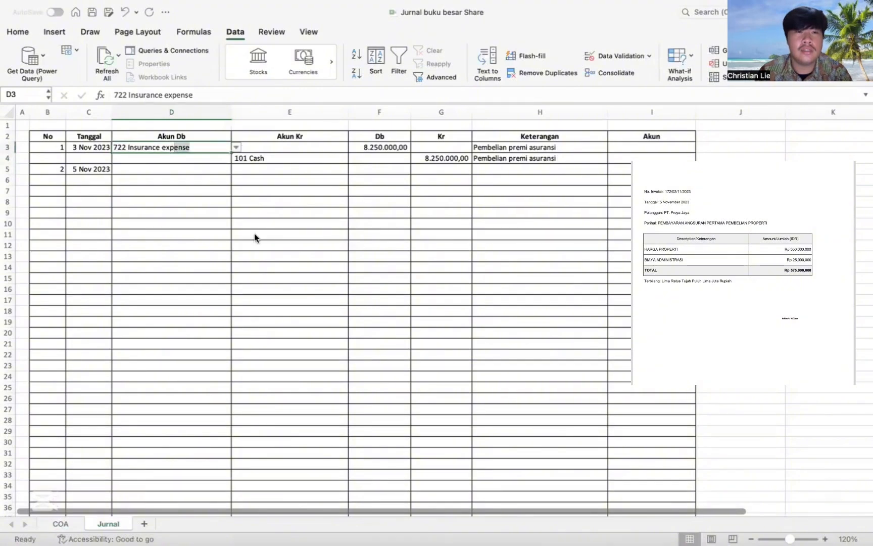
pyautogui.click(237, 209)
# - Set the list validation of the Akun Db and Akun Kr cells D3:E52 to the source =COA!$E$2:$E$26
pyautogui.click(186, 144)
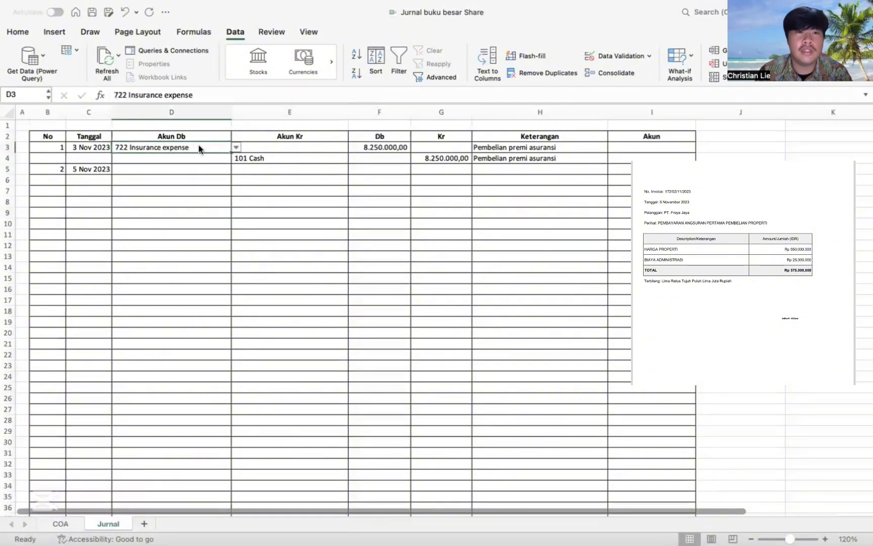
pyautogui.moveTo(199, 148); pyautogui.dragTo(298, 473)
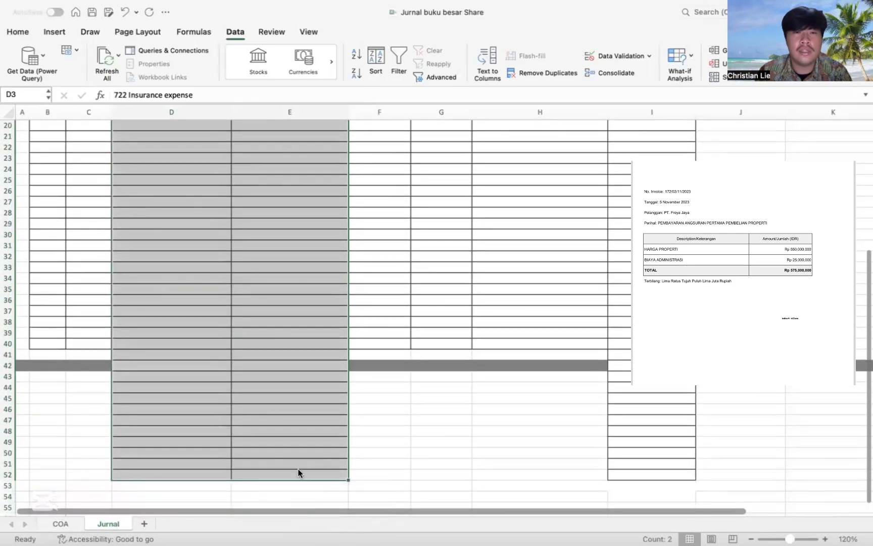
pyautogui.click(594, 57)
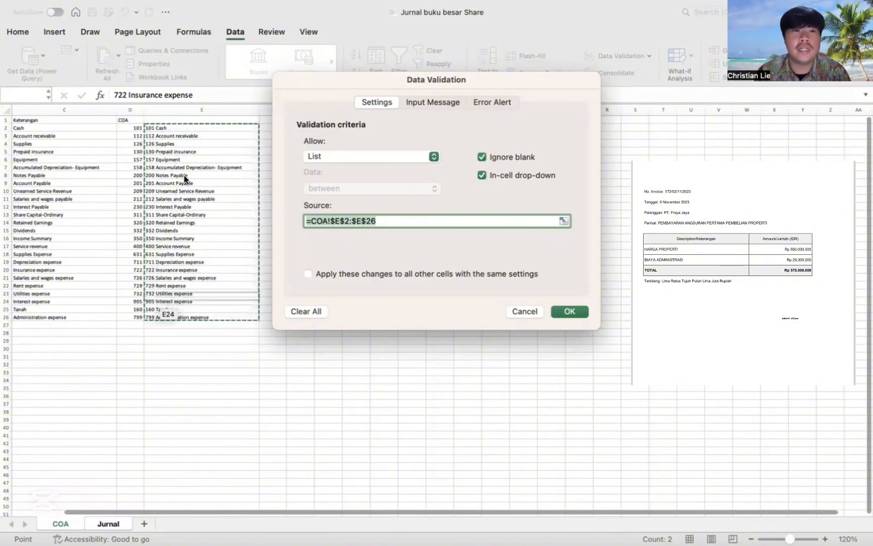
pyautogui.click(177, 127)
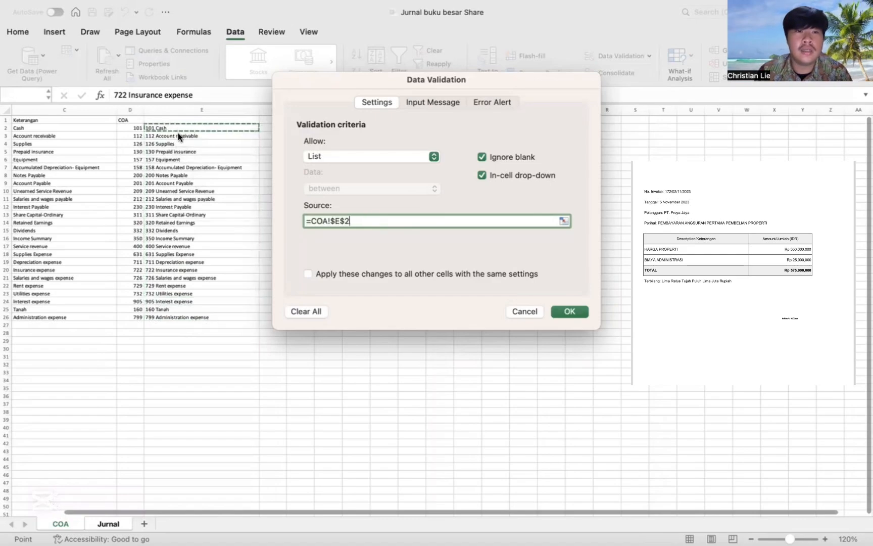
pyautogui.moveTo(178, 132); pyautogui.dragTo(179, 167)
pyautogui.click(181, 126)
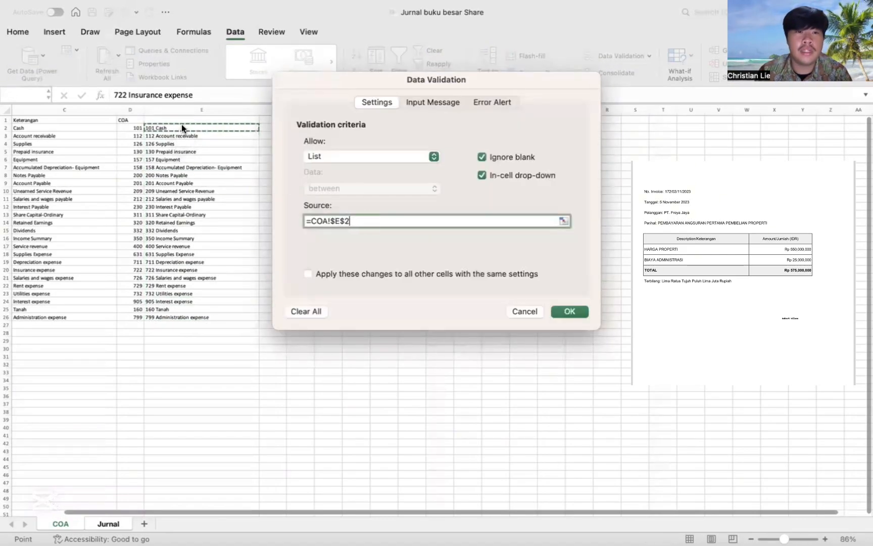
pyautogui.moveTo(182, 126); pyautogui.dragTo(183, 304)
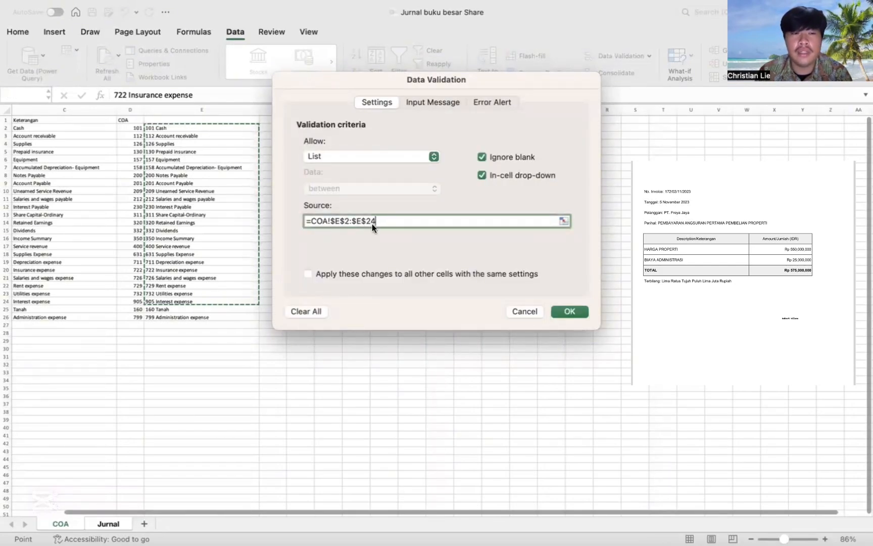
pyautogui.moveTo(178, 130); pyautogui.dragTo(177, 313)
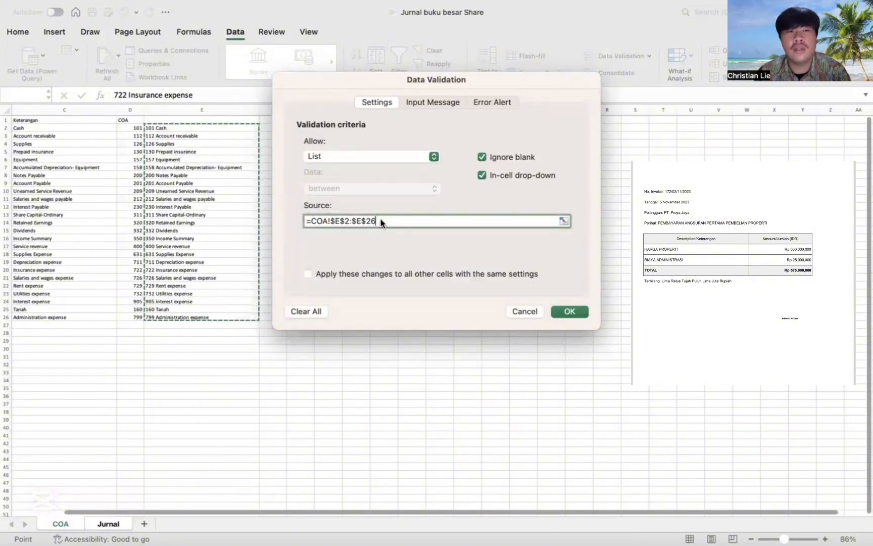
pyautogui.click(566, 312)
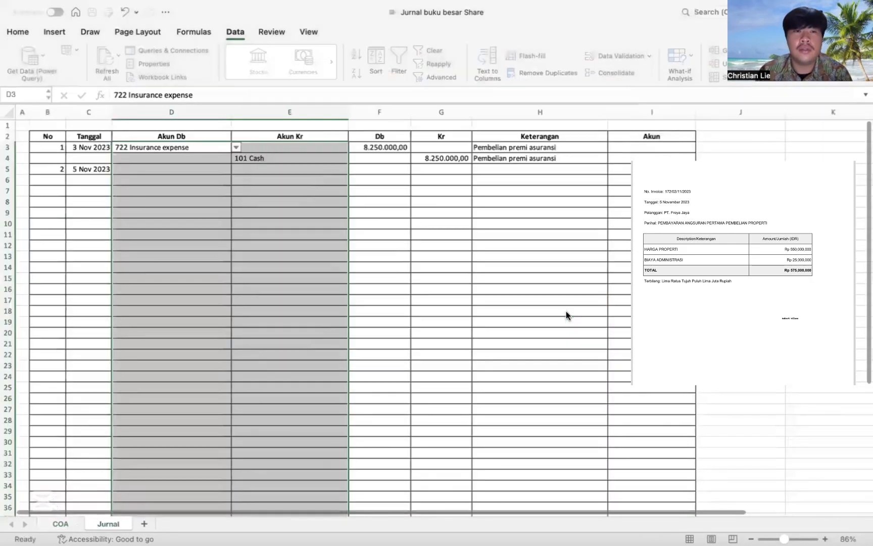
# - Choose 160 Tanah as the debit account of the second journal entry in D5
pyautogui.click(189, 166)
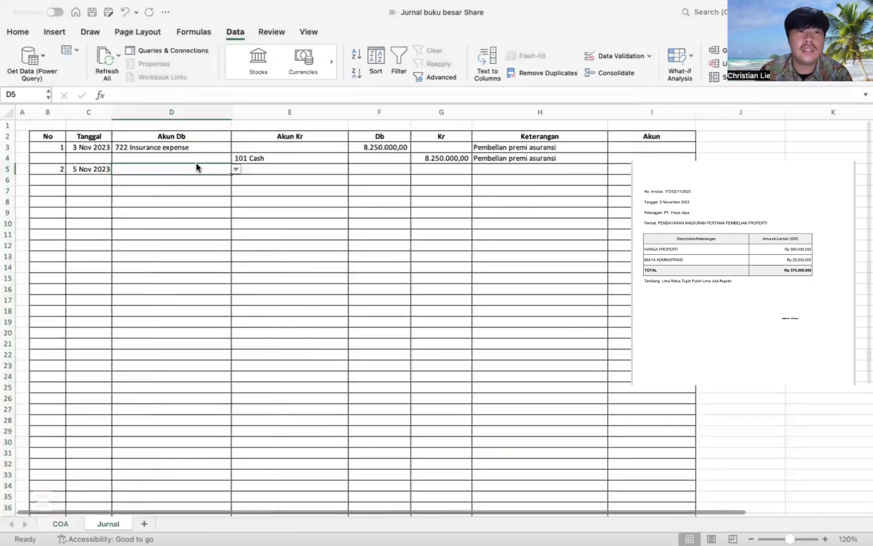
pyautogui.click(235, 169)
pyautogui.scroll(-5, 259, 316)
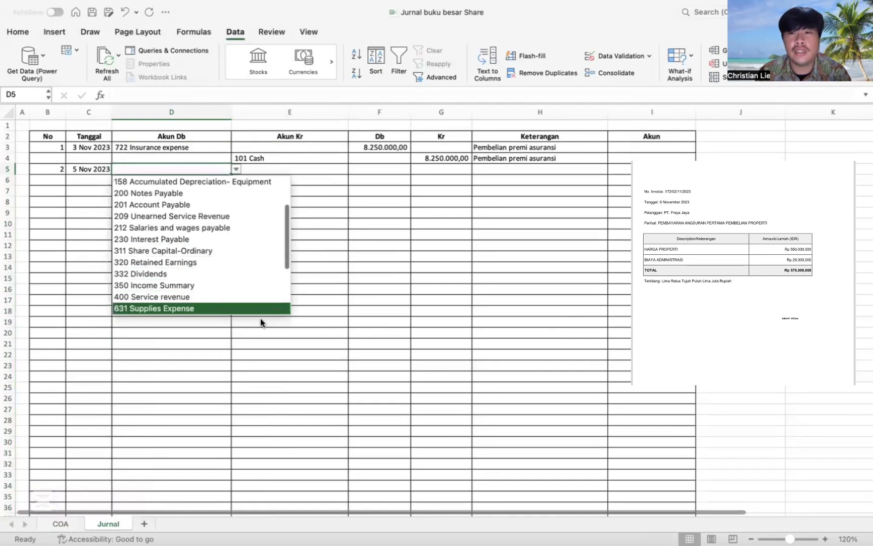
pyautogui.press('Down')
pyautogui.press('Down')
pyautogui.press('Down')
pyautogui.press('Down')
pyautogui.press('Down')
pyautogui.press('Down')
pyautogui.press('Down')
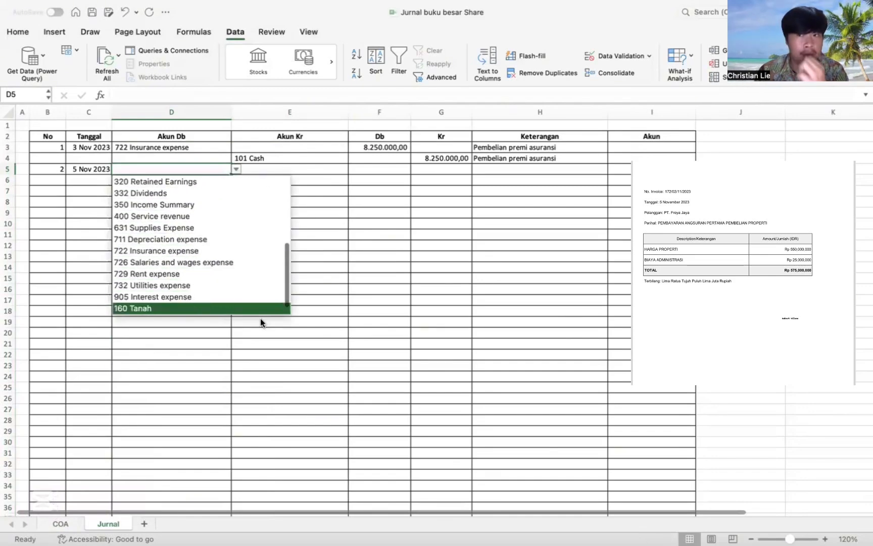
pyautogui.press('Down')
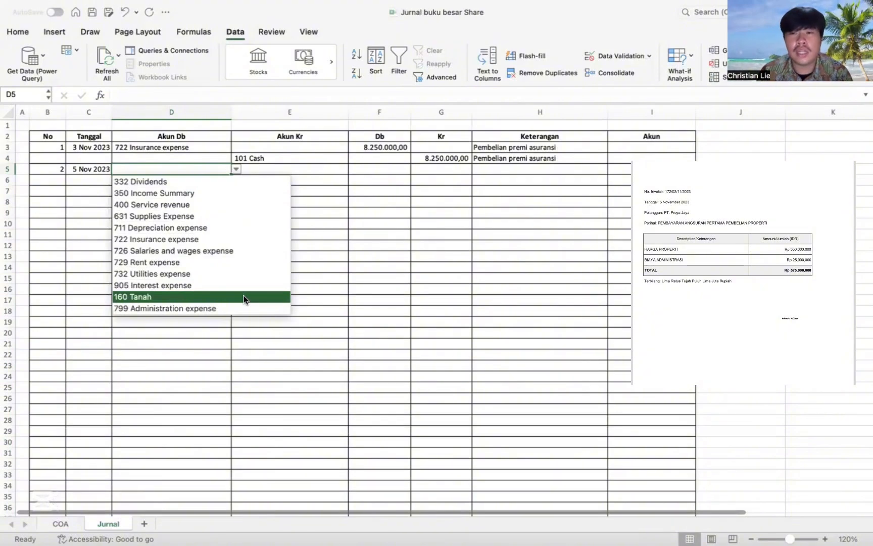
pyautogui.click(244, 299)
# - Choose 799 Administration expense as the second debit account of the entry in D6
pyautogui.click(167, 185)
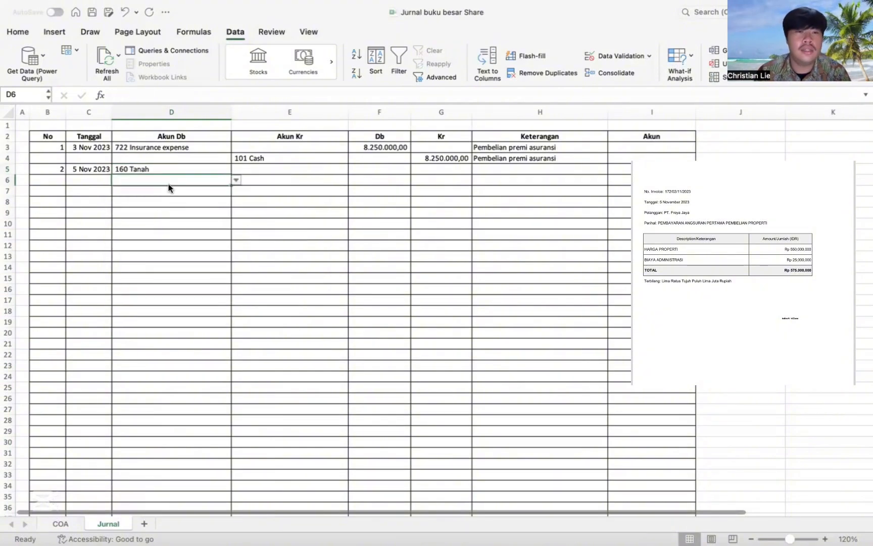
pyautogui.click(237, 180)
pyautogui.press('Down')
pyautogui.press('Down')
pyautogui.press('Down')
pyautogui.press('Down')
pyautogui.press('Down')
pyautogui.press('Down')
pyautogui.press('Down')
pyautogui.press('Down')
pyautogui.press('Down')
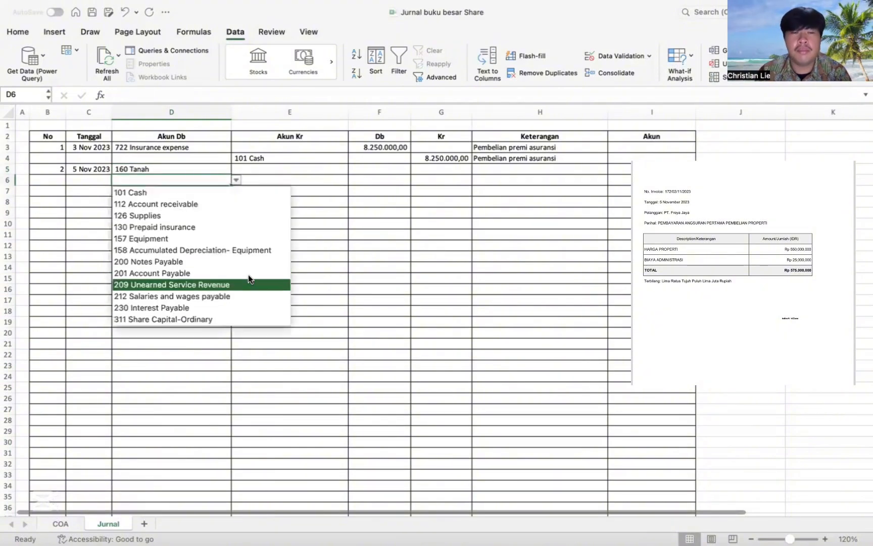
pyautogui.press('Down')
pyautogui.press('Down')
pyautogui.press('Down')
pyautogui.press('Down')
pyautogui.press('Down')
pyautogui.press('Down')
pyautogui.press('Down')
pyautogui.press('Down')
pyautogui.press('Down')
pyautogui.press('Down')
pyautogui.press('Down')
pyautogui.press('Down')
pyautogui.press('Down')
pyautogui.press('Down')
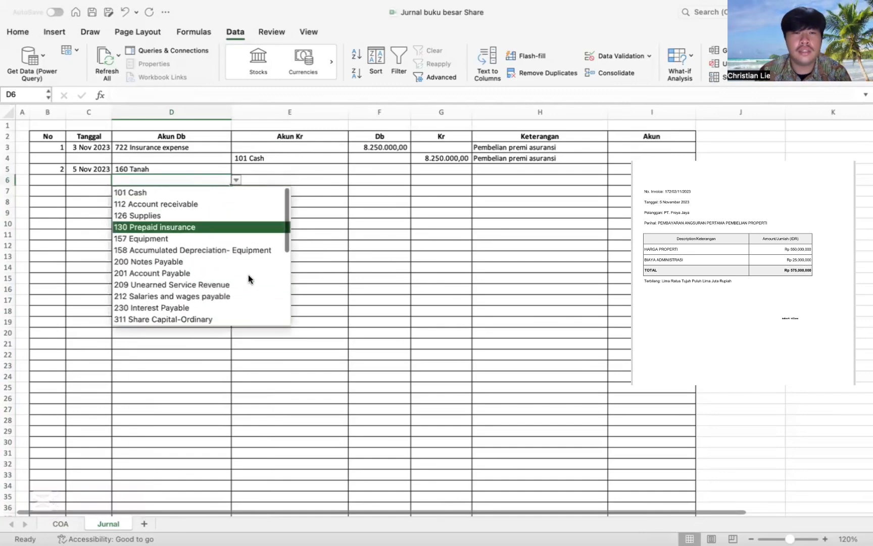
pyautogui.press('Down')
pyautogui.press('Down')
pyautogui.press('Down')
pyautogui.press('Down')
pyautogui.press('Down')
pyautogui.press('Down')
pyautogui.press('Down')
pyautogui.press('Down')
pyautogui.press('Down')
pyautogui.press('Down')
pyautogui.press('Down')
pyautogui.press('Down')
pyautogui.press('Down')
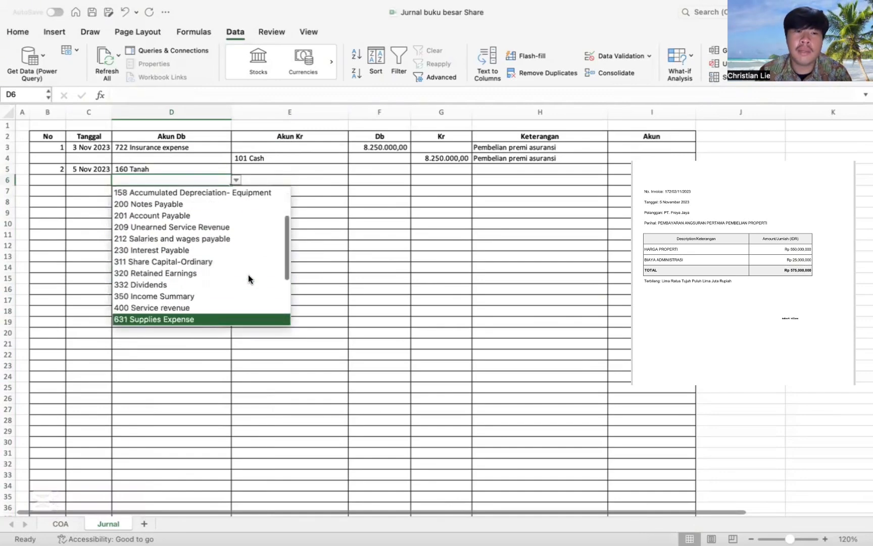
pyautogui.press('Down')
pyautogui.press('Down')
pyautogui.press('Down')
pyautogui.press('Down')
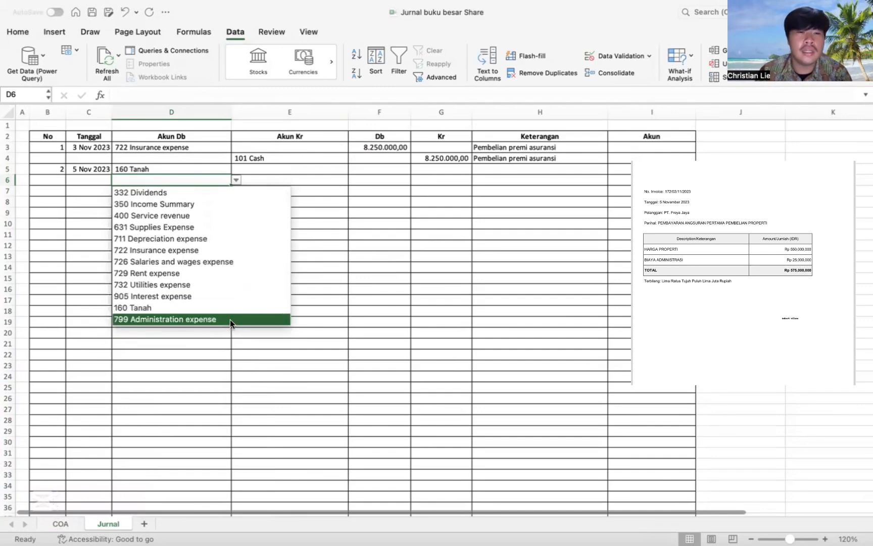
pyautogui.press('Return')
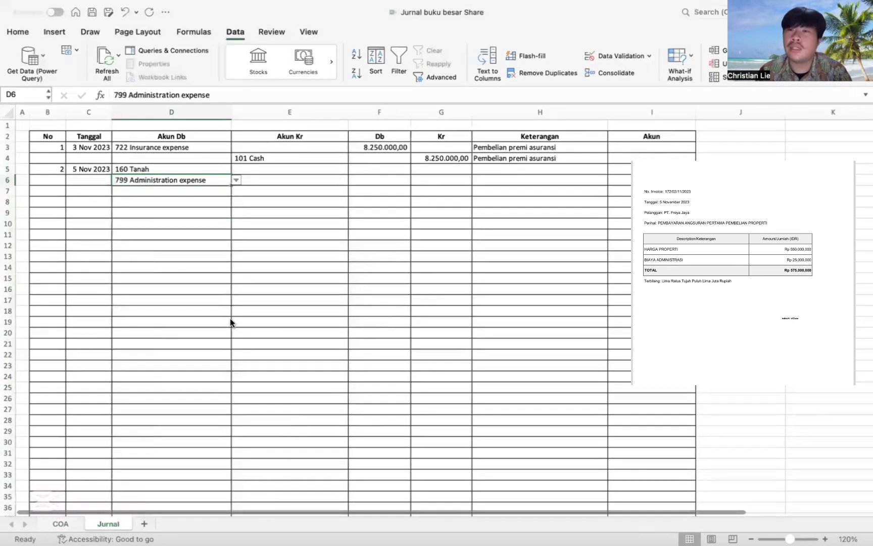
# - Choose 201 Account Payable as the credit account of the second entry in E7
pyautogui.click(276, 190)
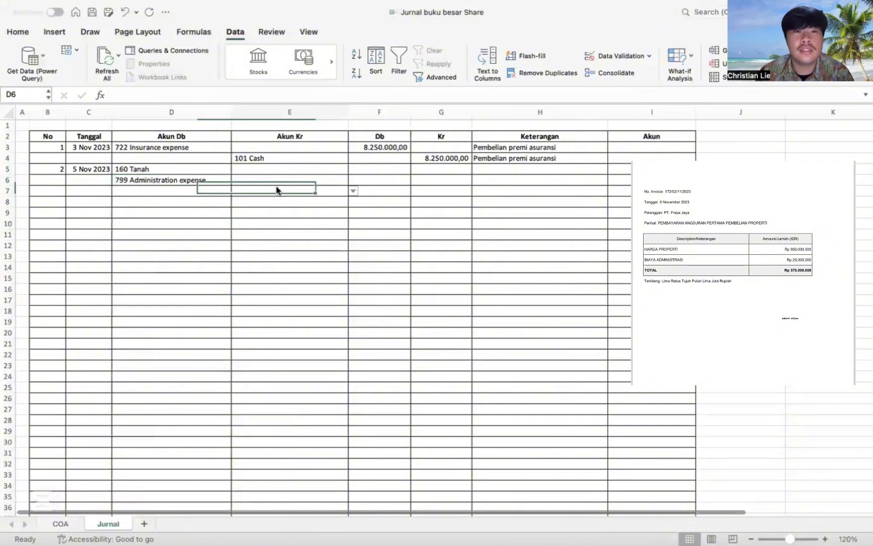
pyautogui.click(353, 193)
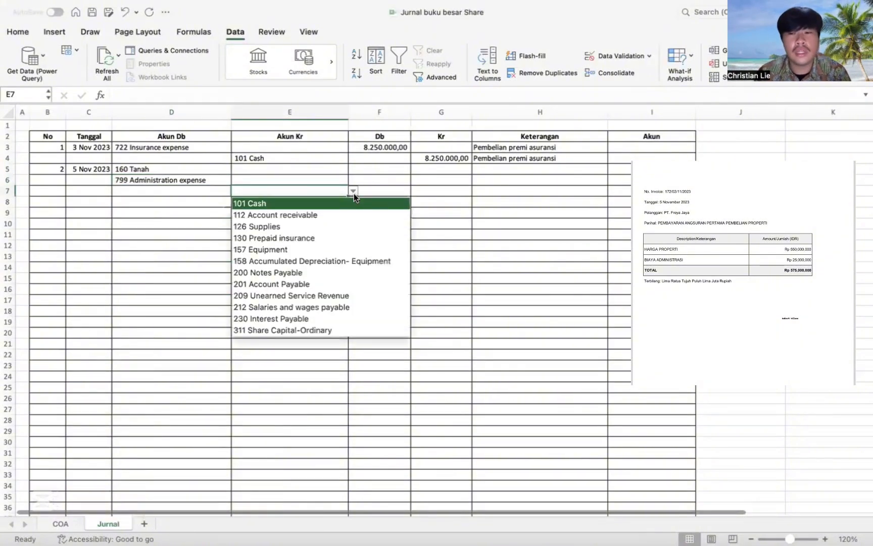
pyautogui.press('Down')
pyautogui.press('Down')
pyautogui.press('Down')
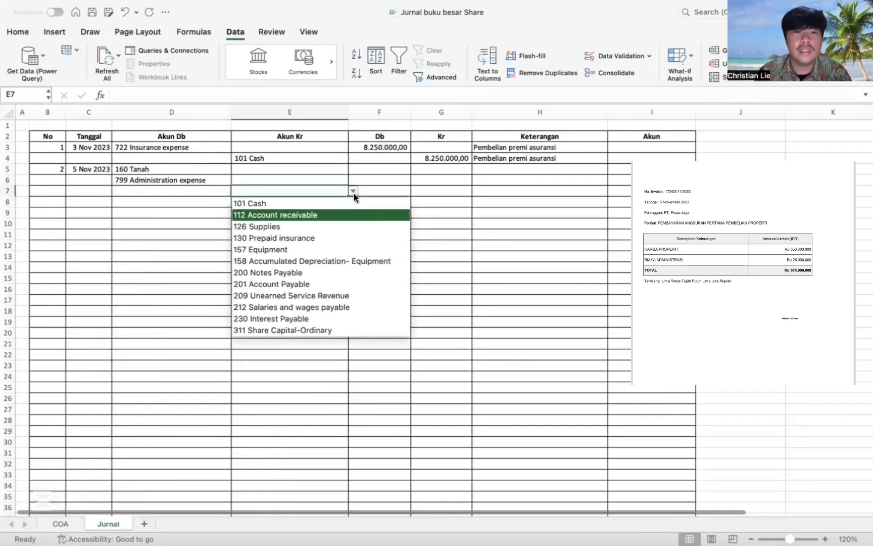
pyautogui.press('Down')
pyautogui.press('Down')
pyautogui.press('Down')
pyautogui.press('Down')
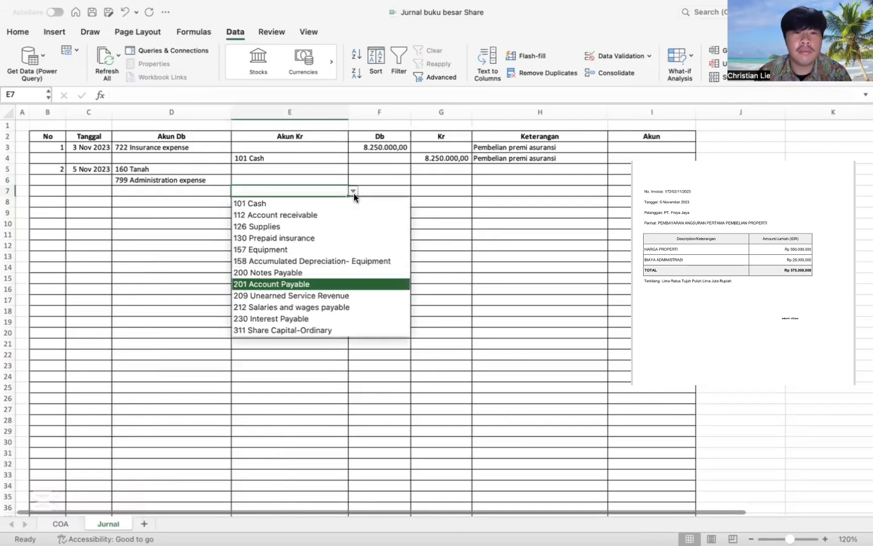
pyautogui.click(303, 285)
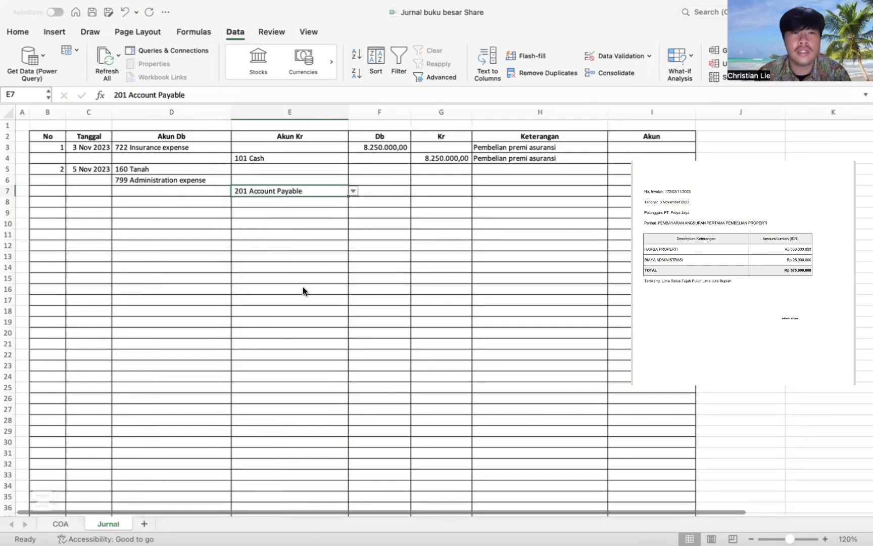
# - Enter the debit amounts of the second journal entry: 550000000 in F5 and 25000000 in F6
pyautogui.click(384, 190)
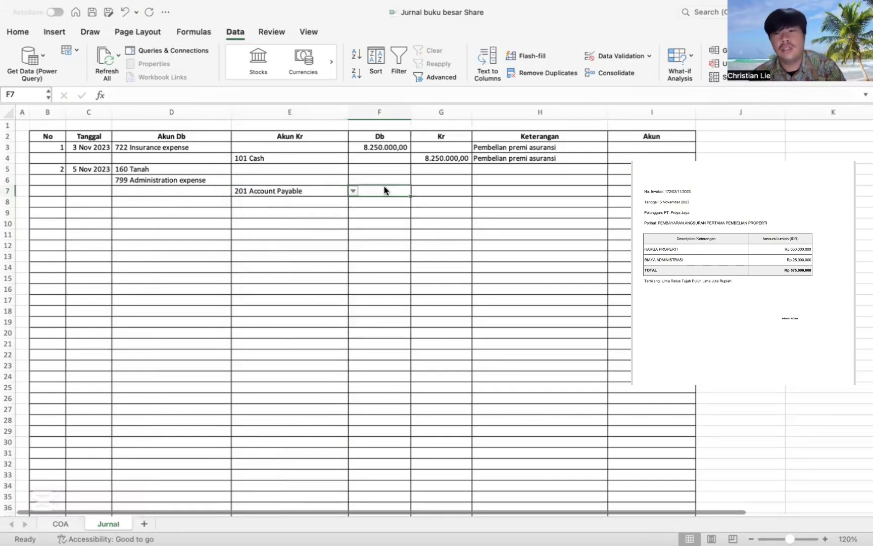
pyautogui.click(382, 171)
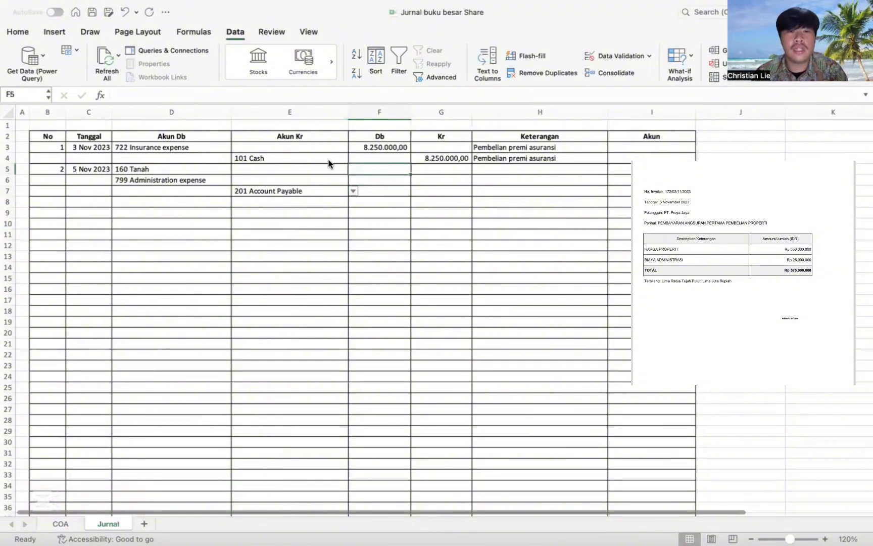
pyautogui.write('55')
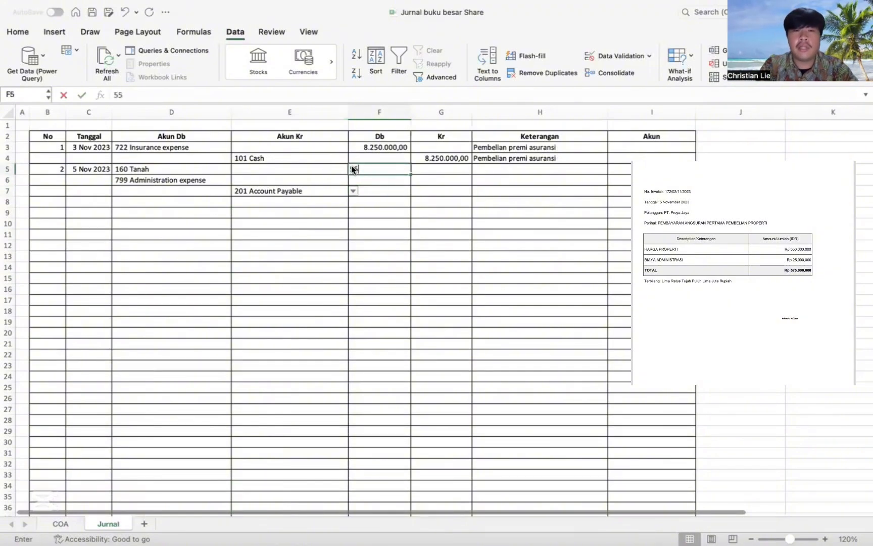
pyautogui.write('-0000000')
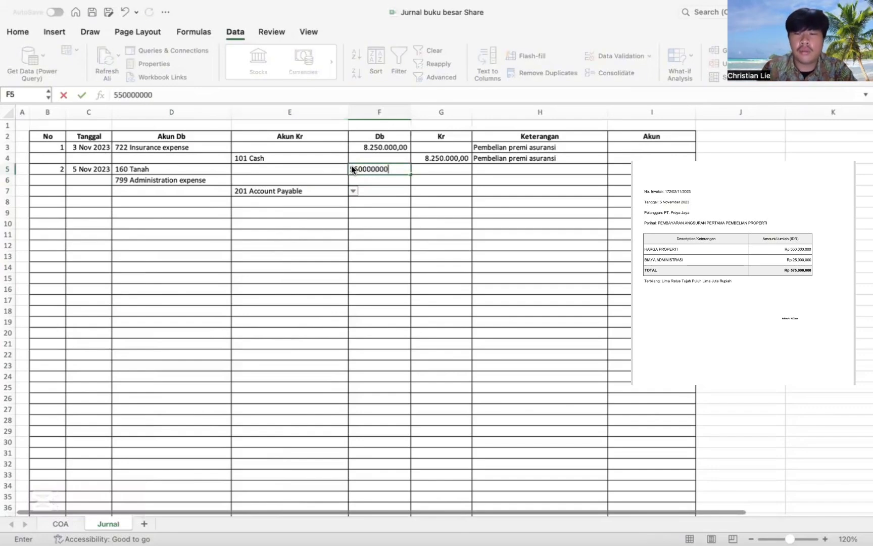
pyautogui.press('Return')
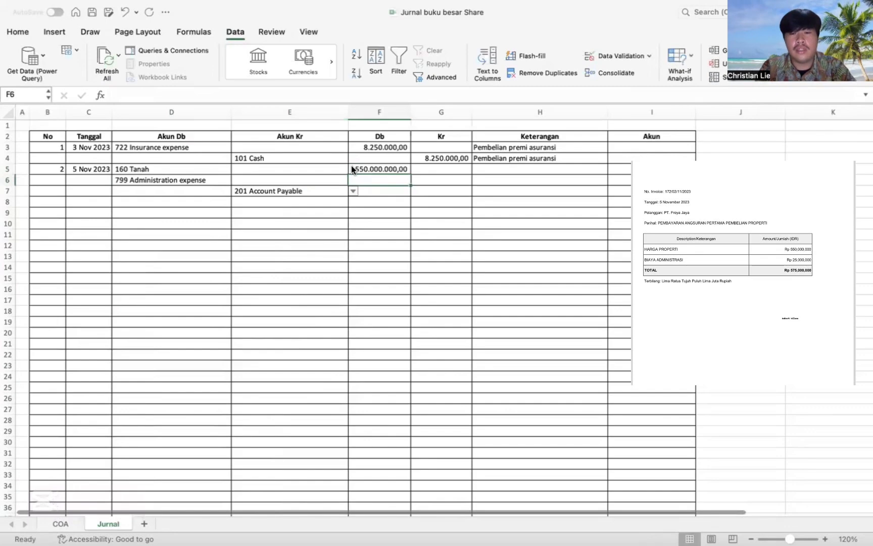
pyautogui.write('2')
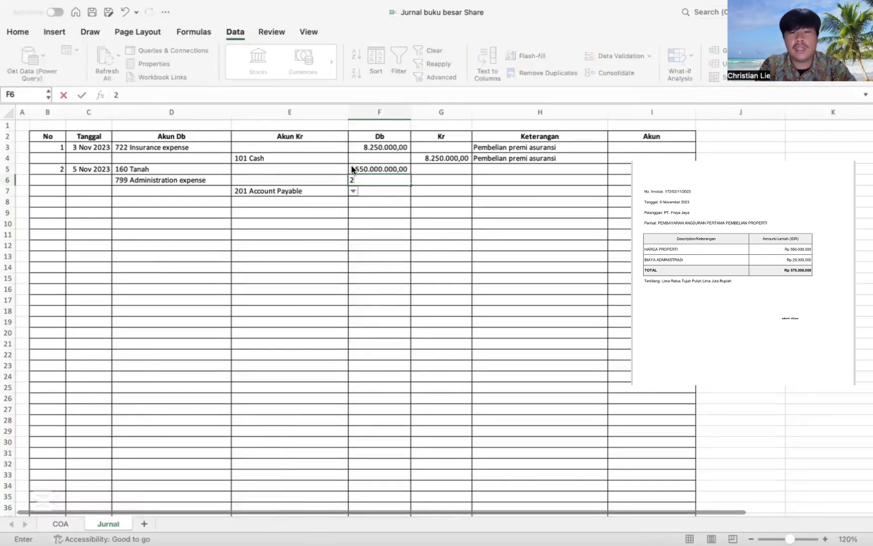
pyautogui.write('5000000')
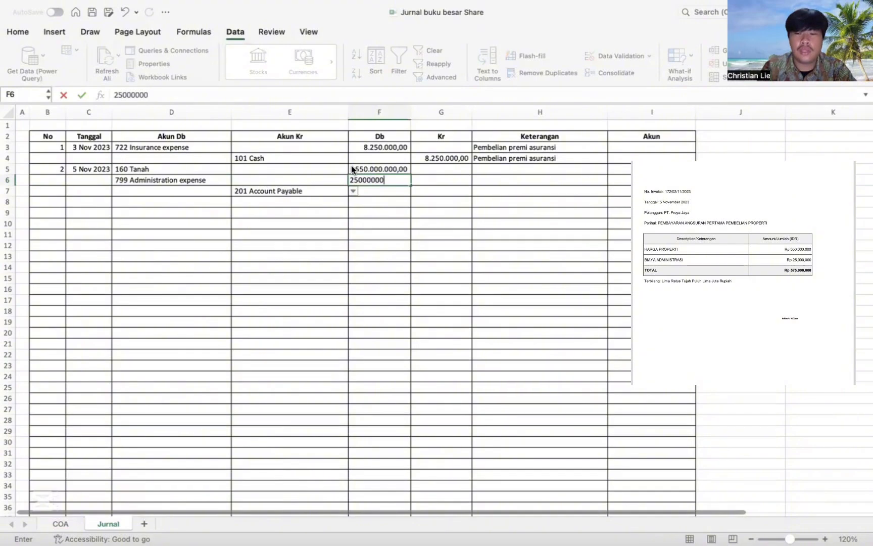
pyautogui.press('Return')
# - Enter the formula =F5+F6 in G7 as the credit amount of the Account Payable line
pyautogui.press('Tab')
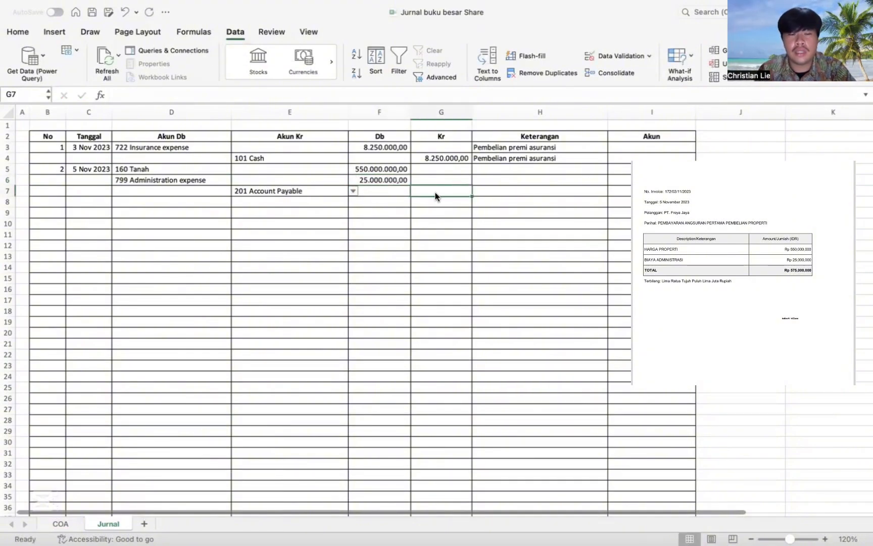
pyautogui.write('=')
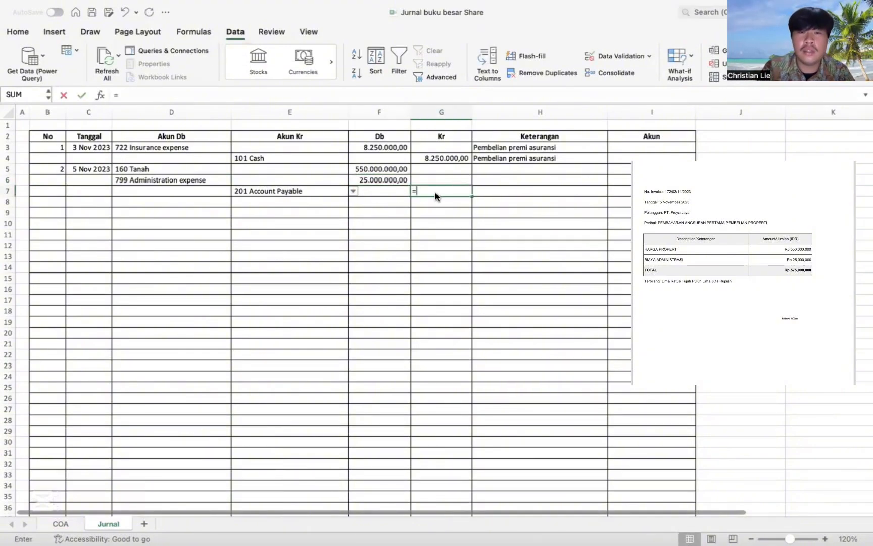
pyautogui.click(391, 168)
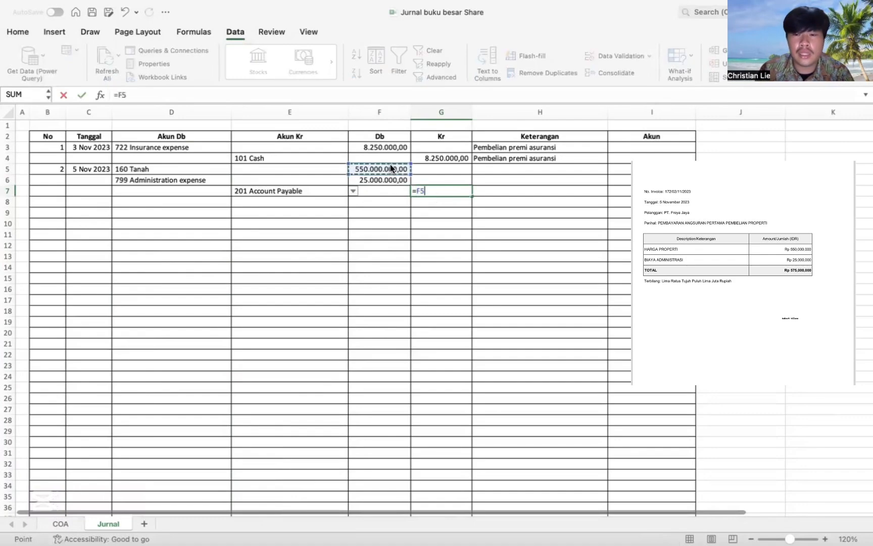
pyautogui.write('=')
pyautogui.press('BackSpace')
pyautogui.write('+')
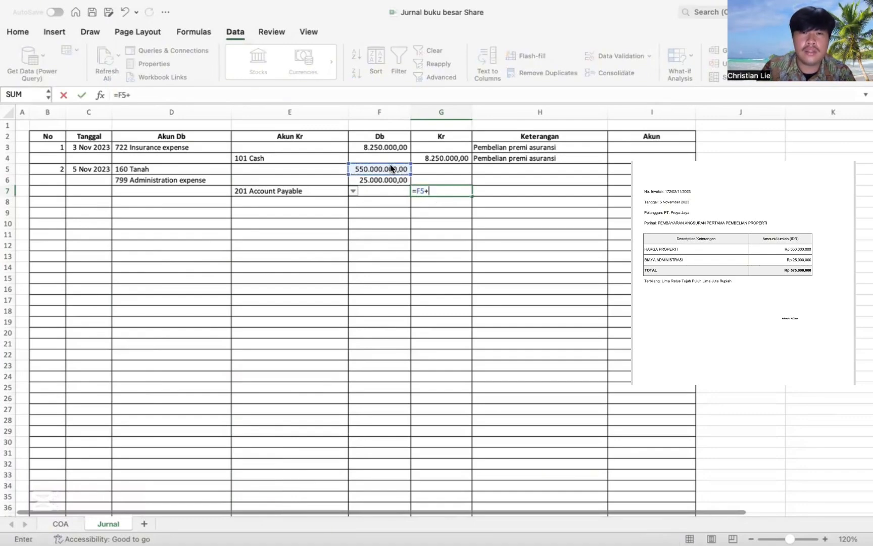
pyautogui.click(390, 179)
pyautogui.press('Down')
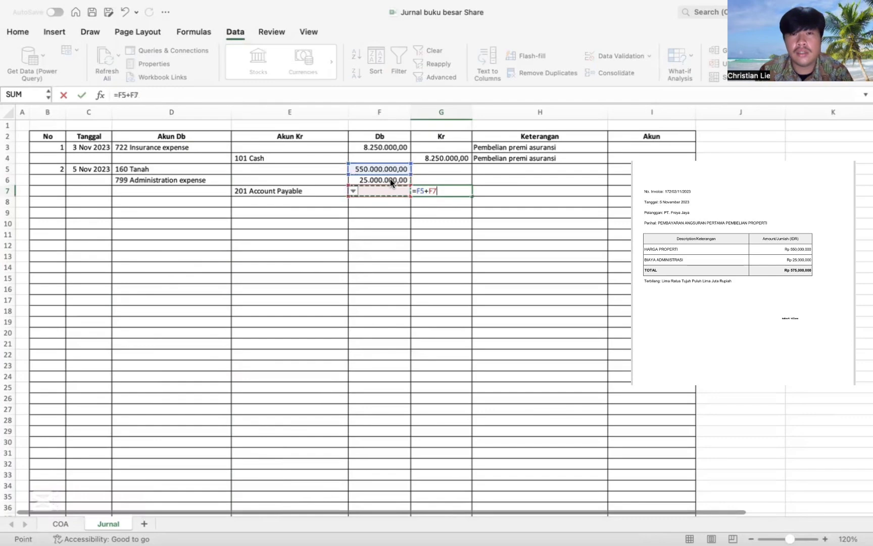
pyautogui.press('Up')
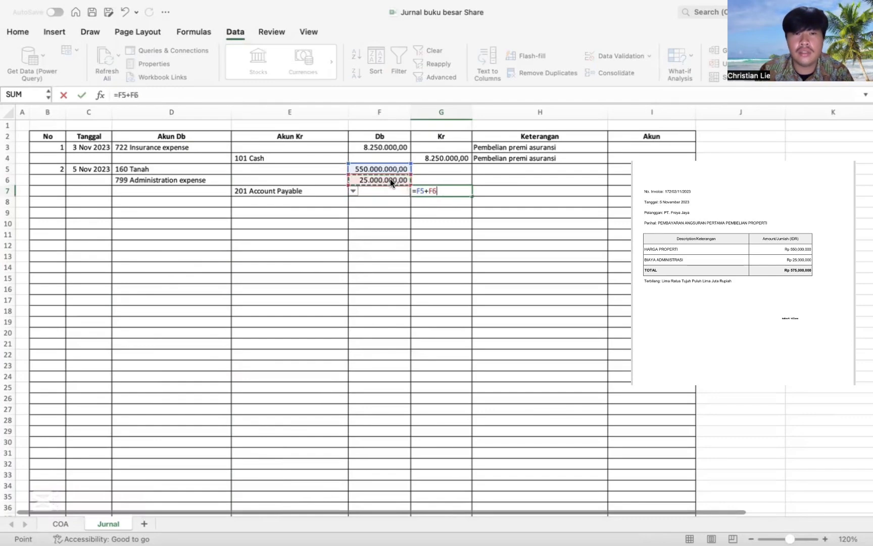
pyautogui.press('Return')
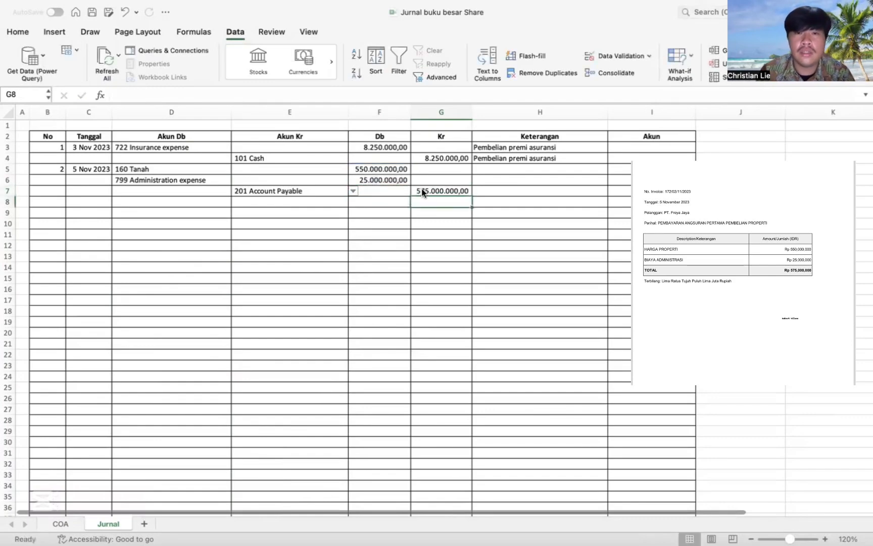
pyautogui.click(435, 190)
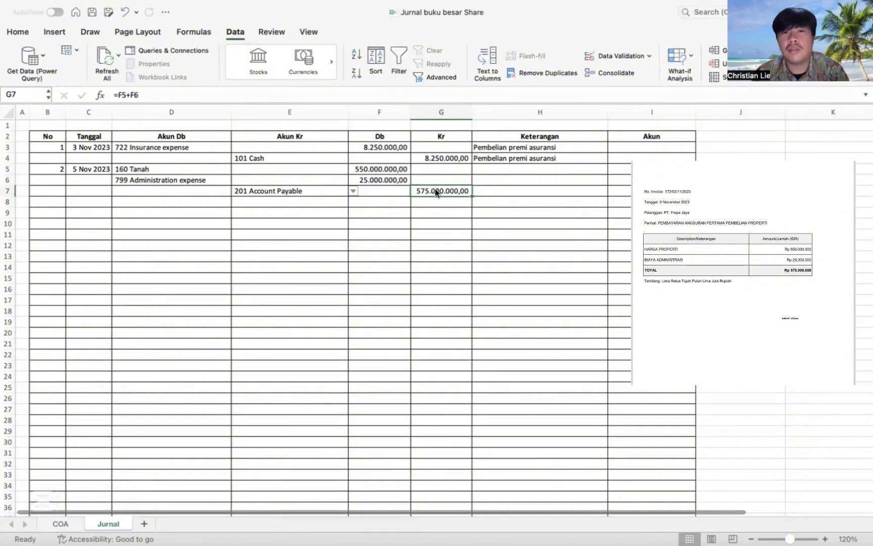
# - Enter Pembelian premi asuransi as the Keterangan of the second entry in H5
pyautogui.click(501, 191)
pyautogui.click(500, 162)
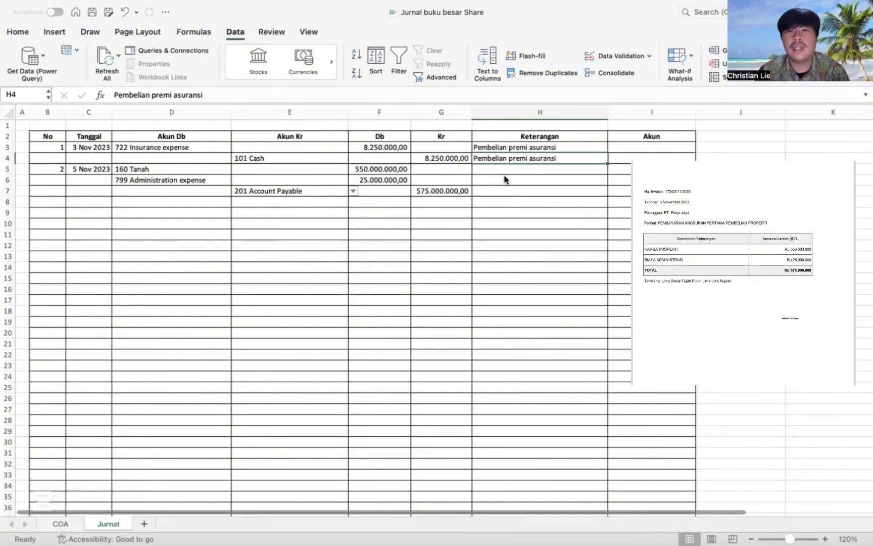
pyautogui.click(505, 169)
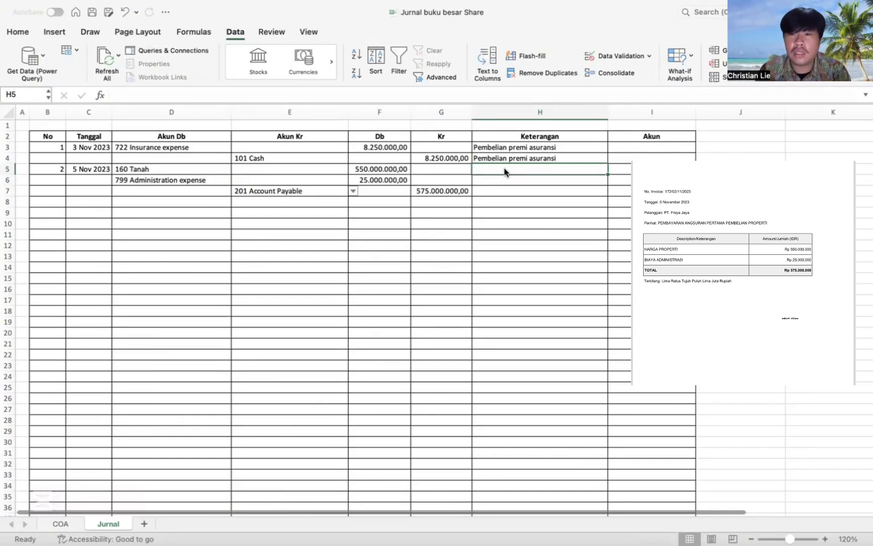
pyautogui.write('Pembelian premi asuransi')
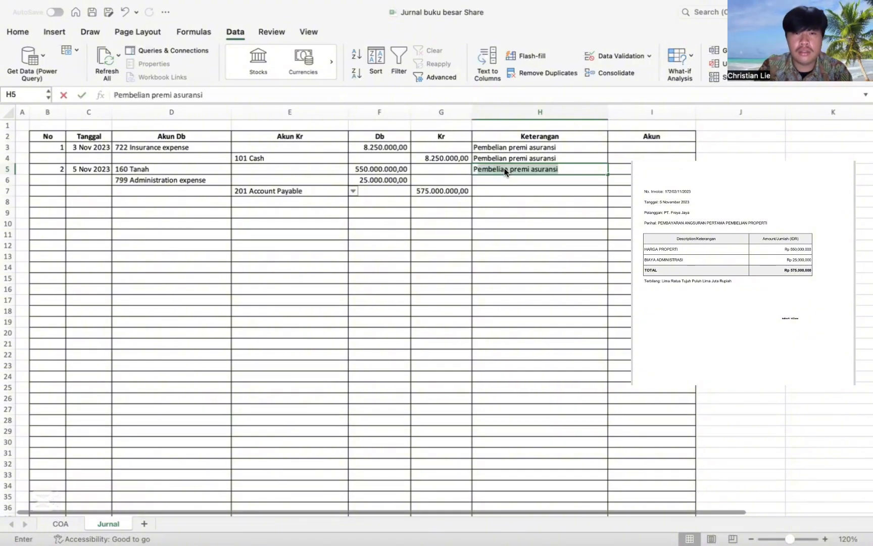
pyautogui.click(501, 183)
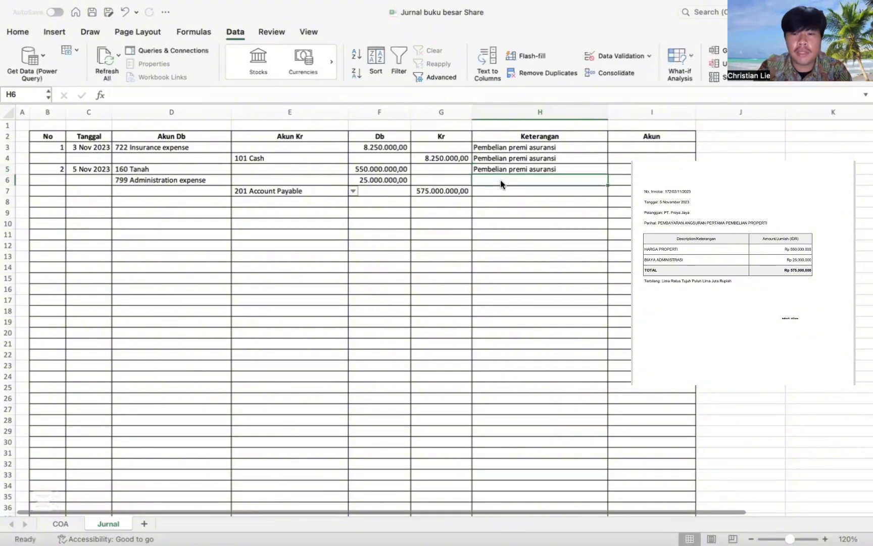
pyautogui.write('pembel')
pyautogui.press('BackSpace')
pyautogui.press('BackSpace')
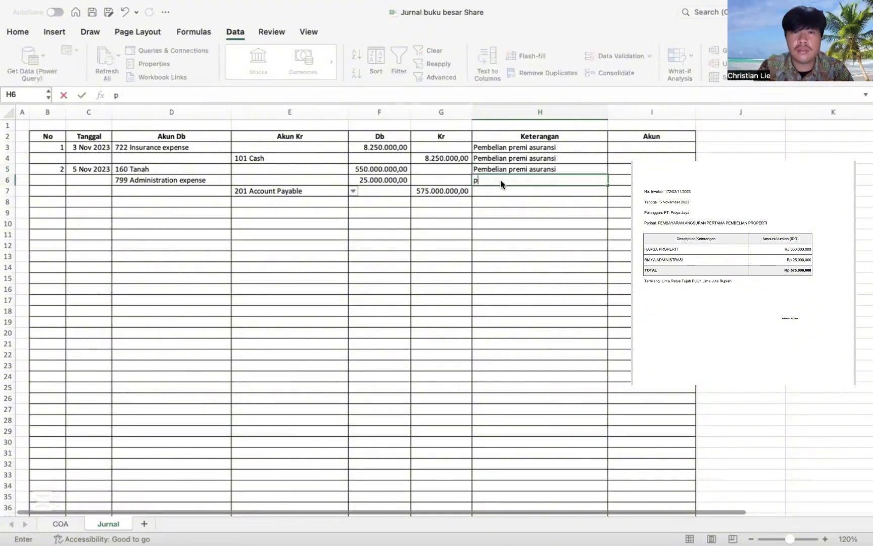
pyautogui.write('p')
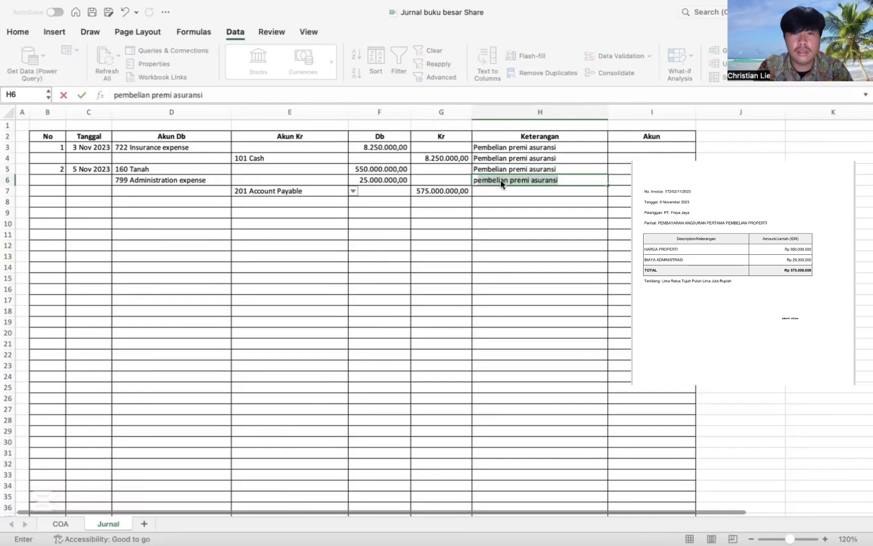
pyautogui.press('BackSpace')
pyautogui.press('BackSpace')
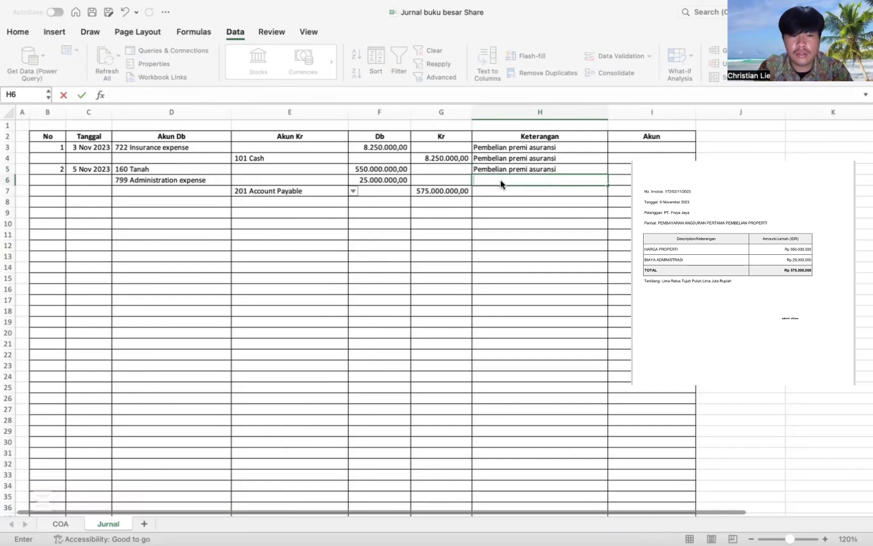
# - Enter Permintaan angsuran pertama as the Keterangan of the Administration expense line in H6
pyautogui.write('P')
pyautogui.press('BackSpace')
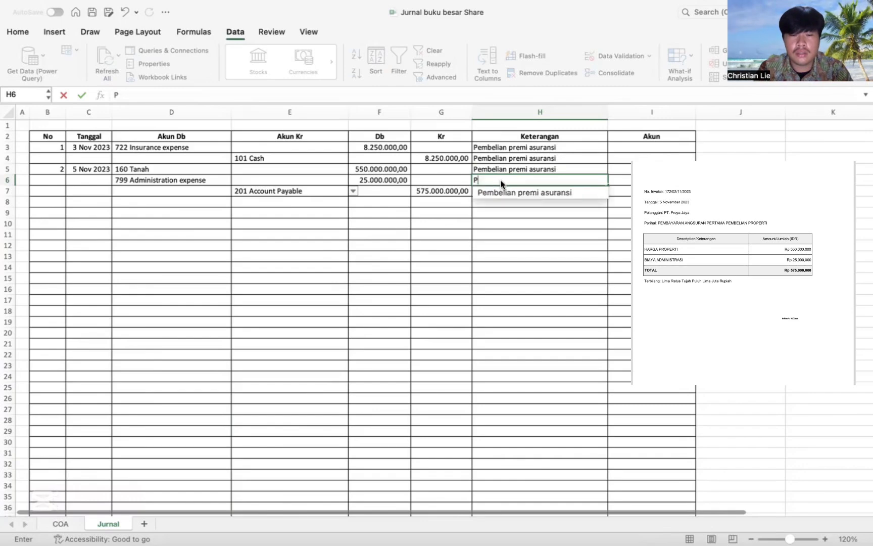
pyautogui.write('erm')
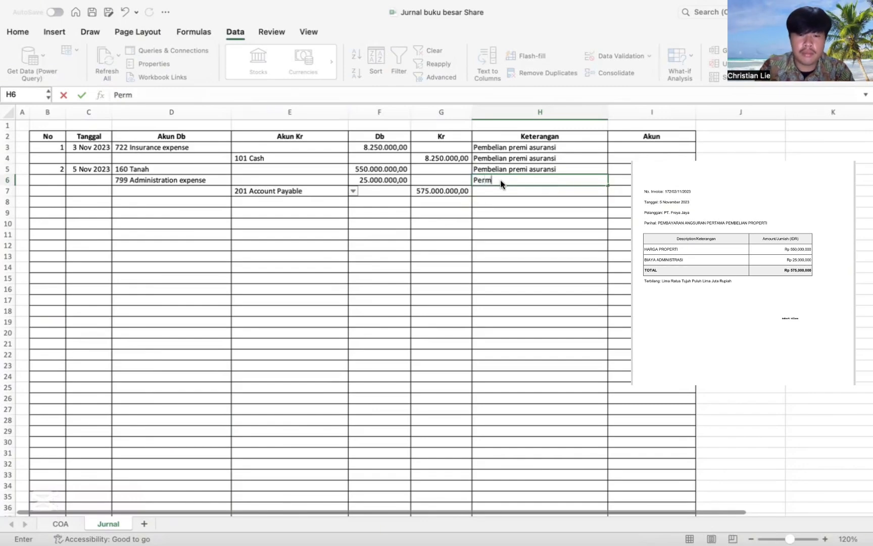
pyautogui.write('intaan')
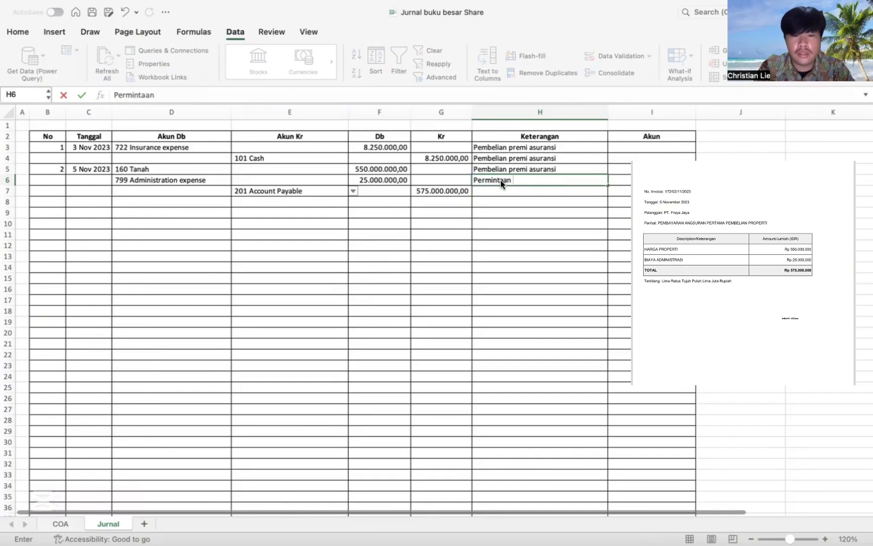
pyautogui.write(' pem')
pyautogui.press('BackSpace')
pyautogui.press('BackSpace')
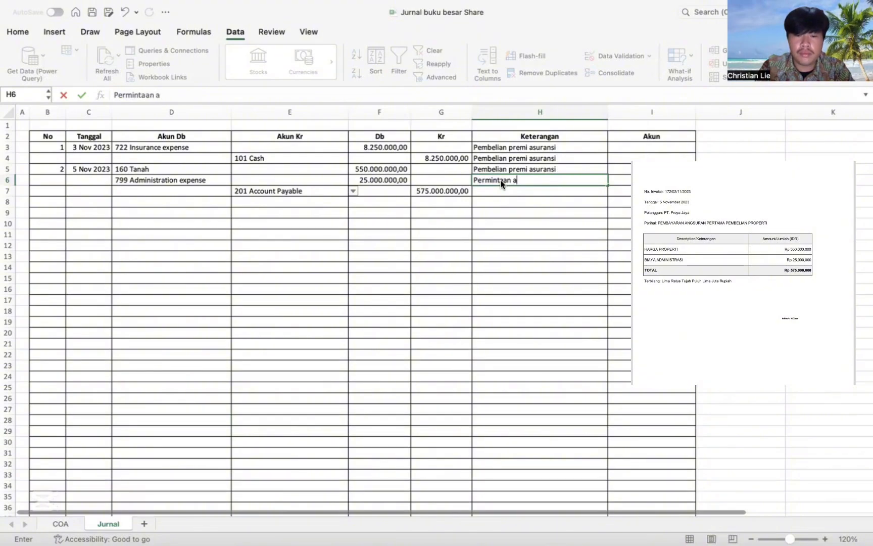
pyautogui.write('ngsuran p')
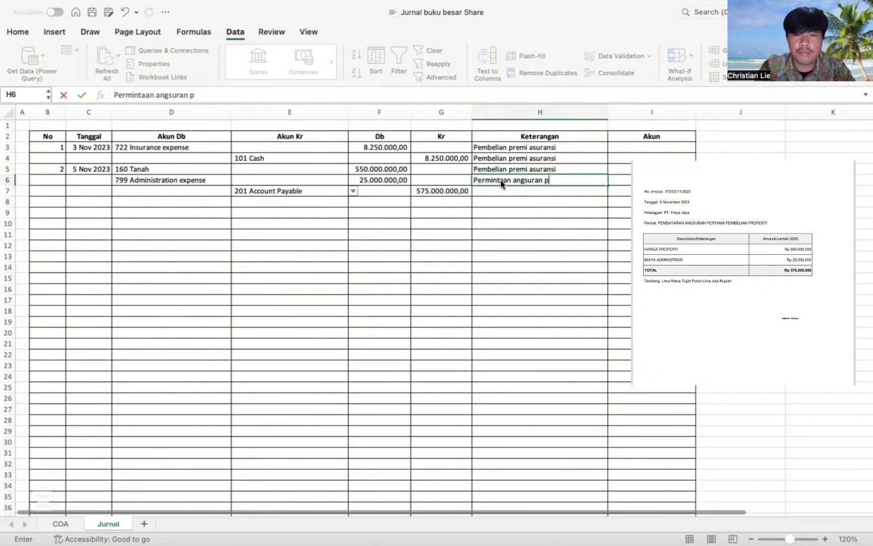
pyautogui.write('re=')
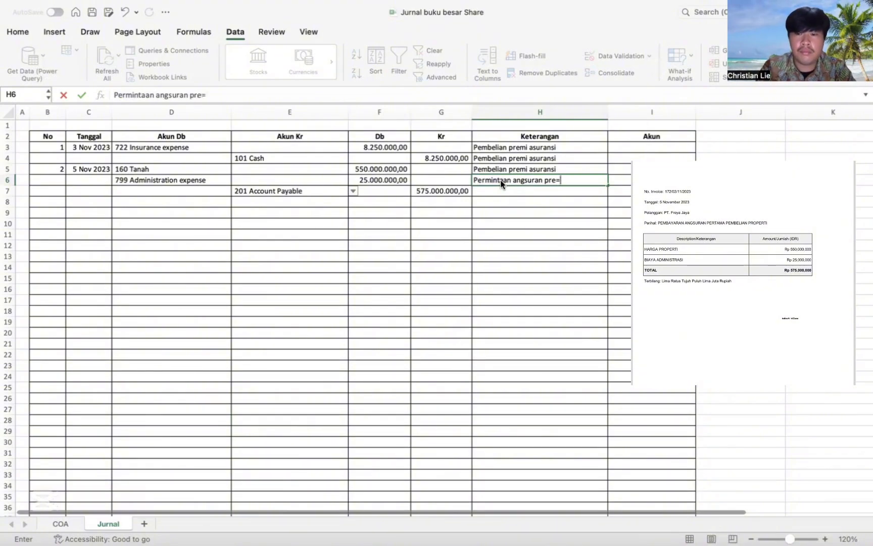
pyautogui.press('BackSpace')
pyautogui.press('BackSpace')
pyautogui.press('BackSpace')
pyautogui.write('ert')
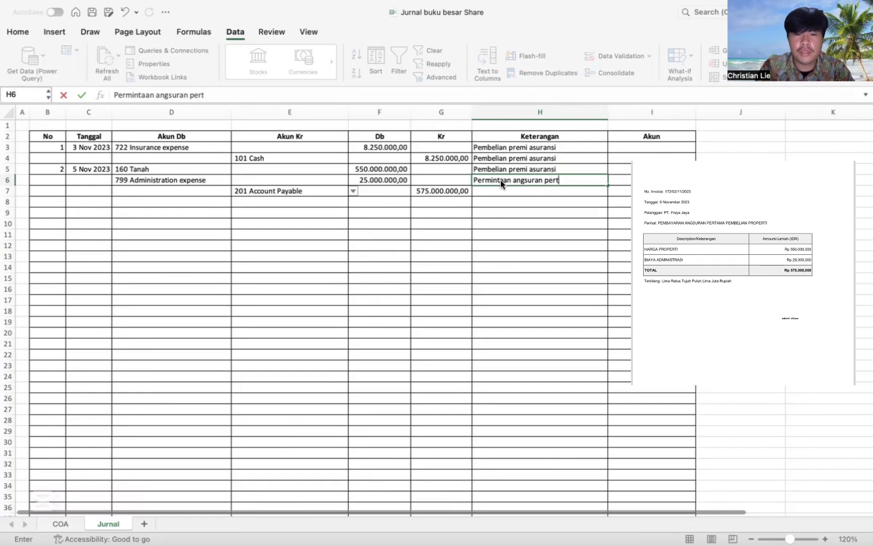
pyautogui.write('ama')
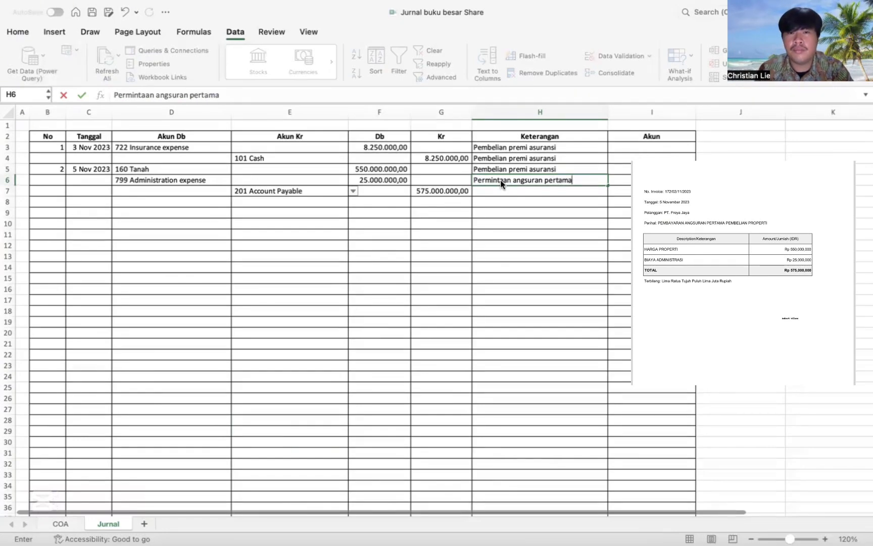
# - Replace the description in H5 with Permintaan angsuran pertama and fill the same text down to H7
pyautogui.moveTo(607, 185)
pyautogui.mouseDown()
pyautogui.moveTo(600, 205)
pyautogui.moveTo(606, 168)
pyautogui.mouseUp()
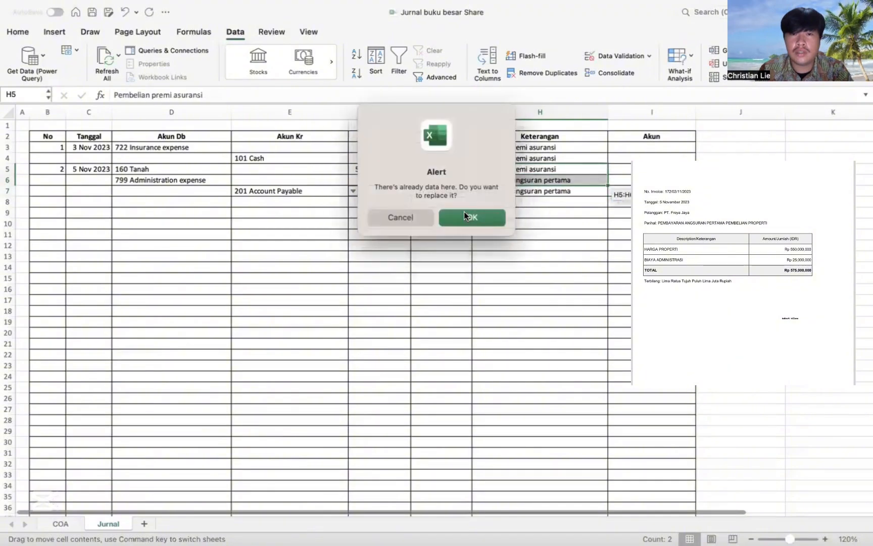
pyautogui.click(464, 211)
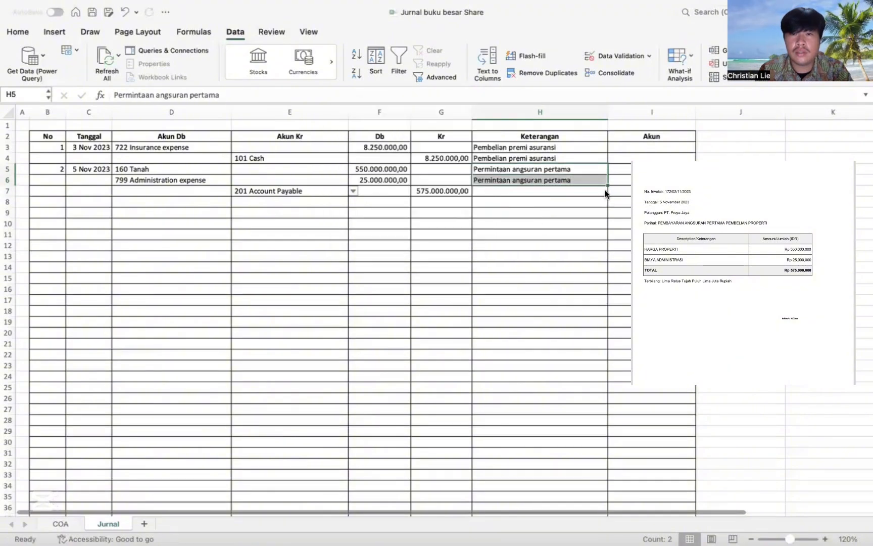
pyautogui.moveTo(608, 186); pyautogui.dragTo(604, 194)
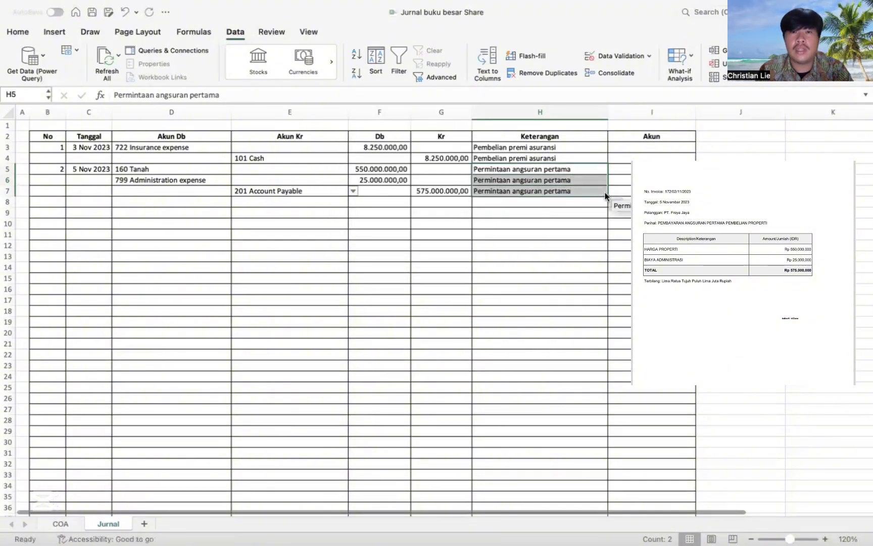
# - Start the third journal entry in row 8 with No 3 and the date 8/11/23
pyautogui.click(266, 205)
pyautogui.click(50, 195)
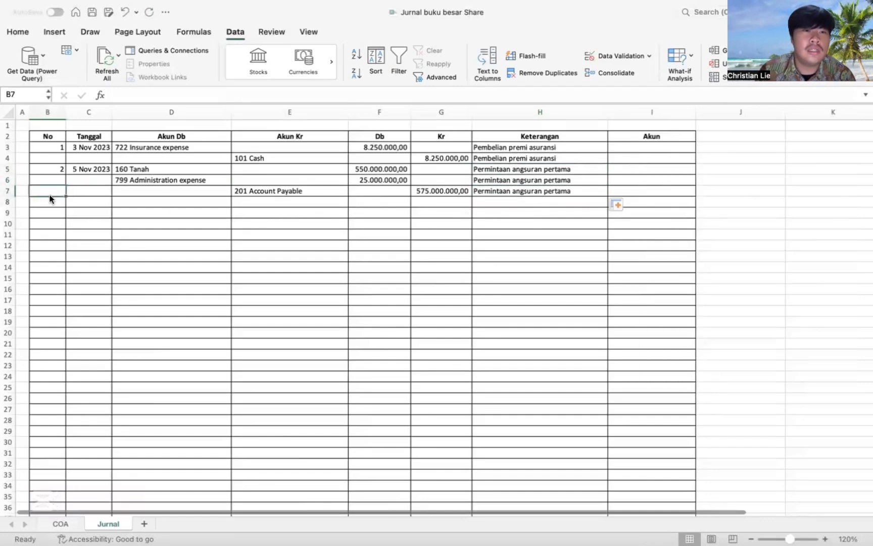
pyautogui.click(50, 204)
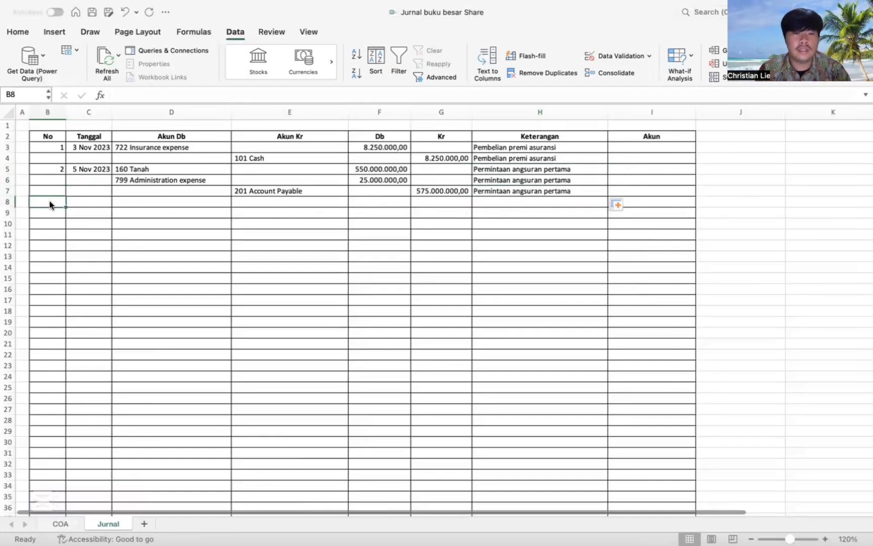
pyautogui.write('3')
pyautogui.press('Tab')
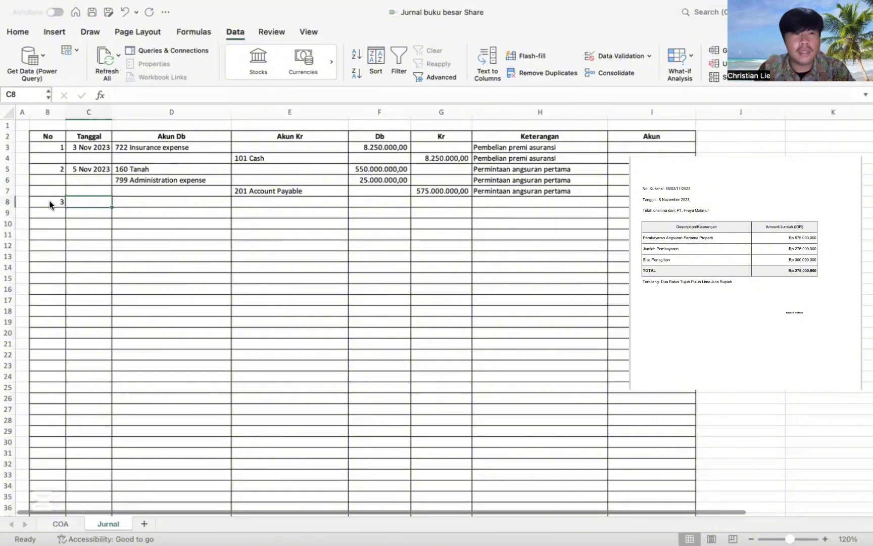
pyautogui.write('8')
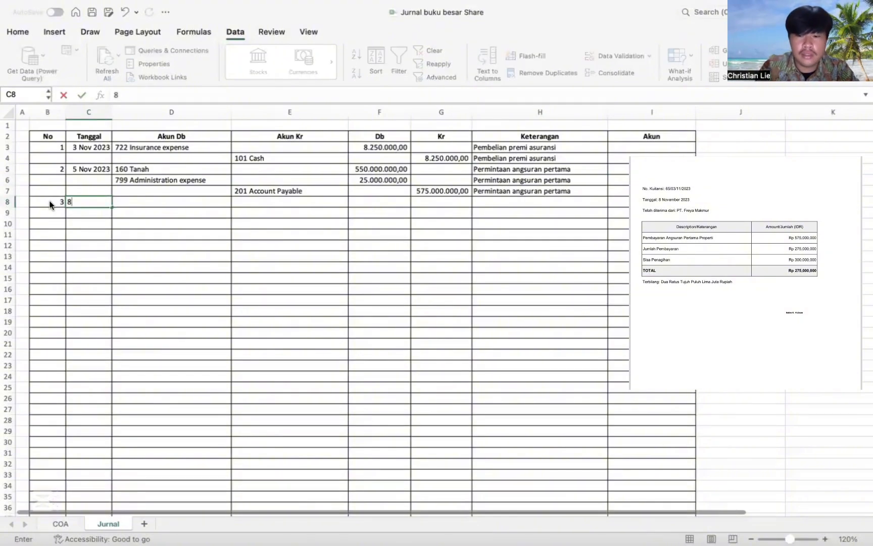
pyautogui.write('/11/23')
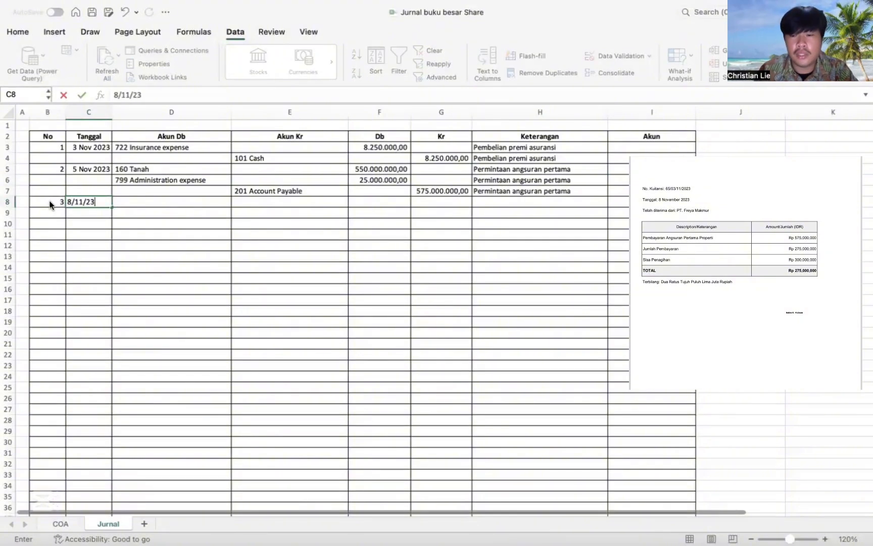
pyautogui.press('Tab')
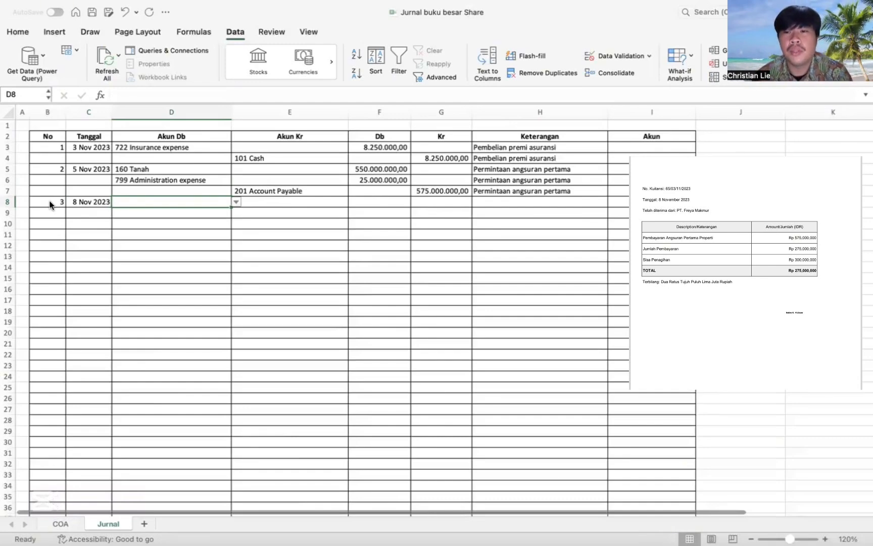
# - Set the third entry's debit account in D8 to 201 Account Payable and its credit account in E9 to 101 Cash
pyautogui.click(236, 202)
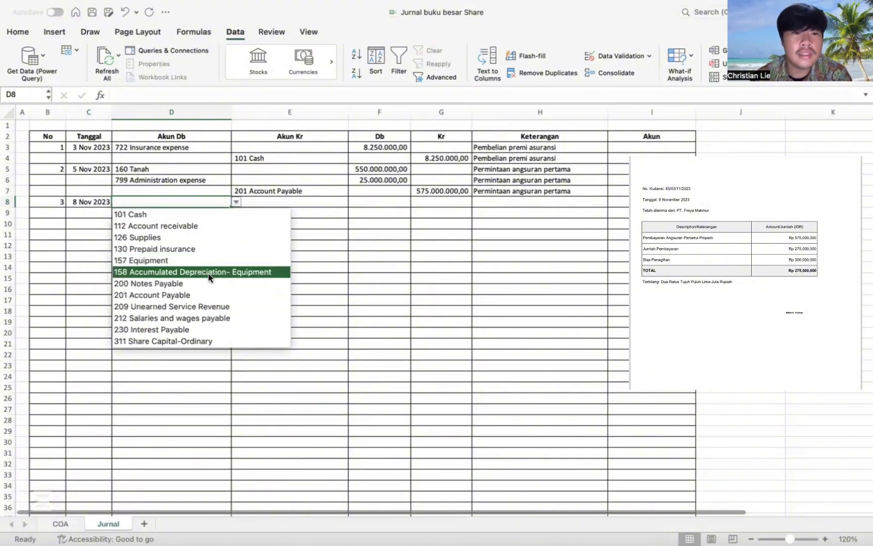
pyautogui.click(202, 294)
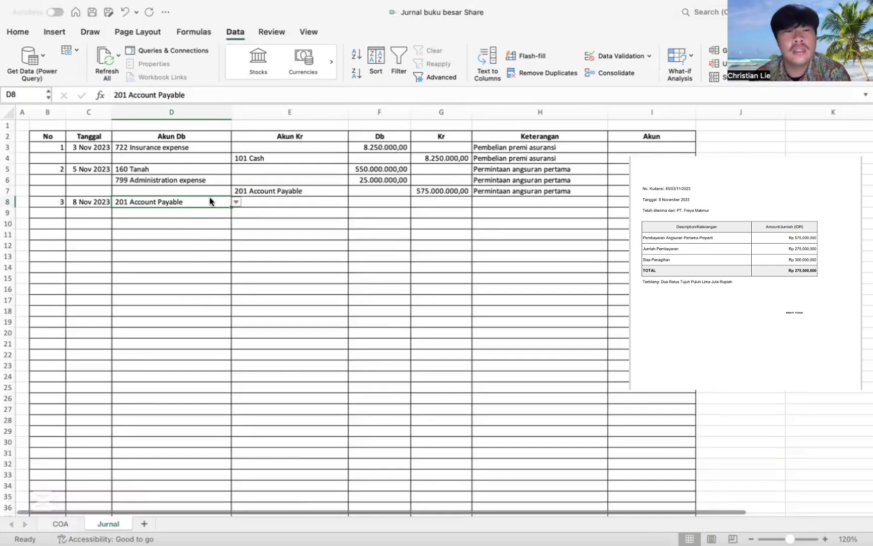
pyautogui.click(262, 200)
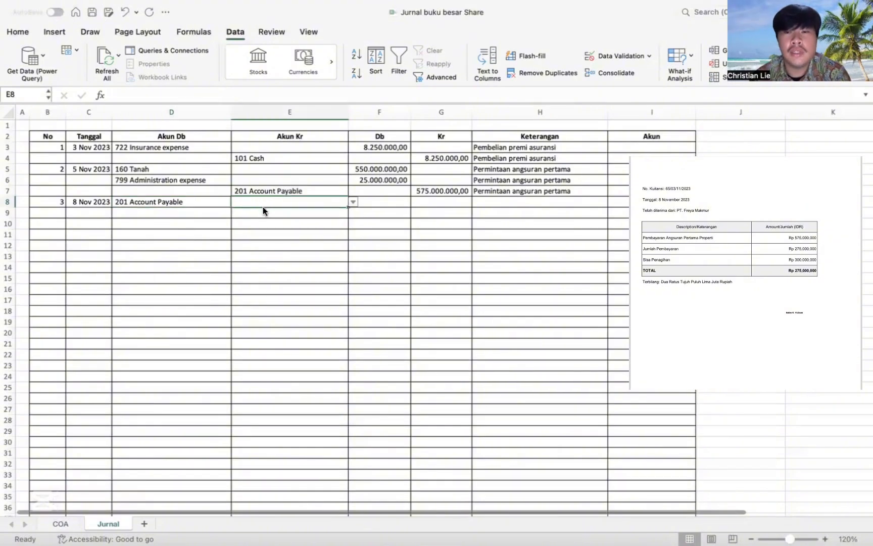
pyautogui.click(321, 211)
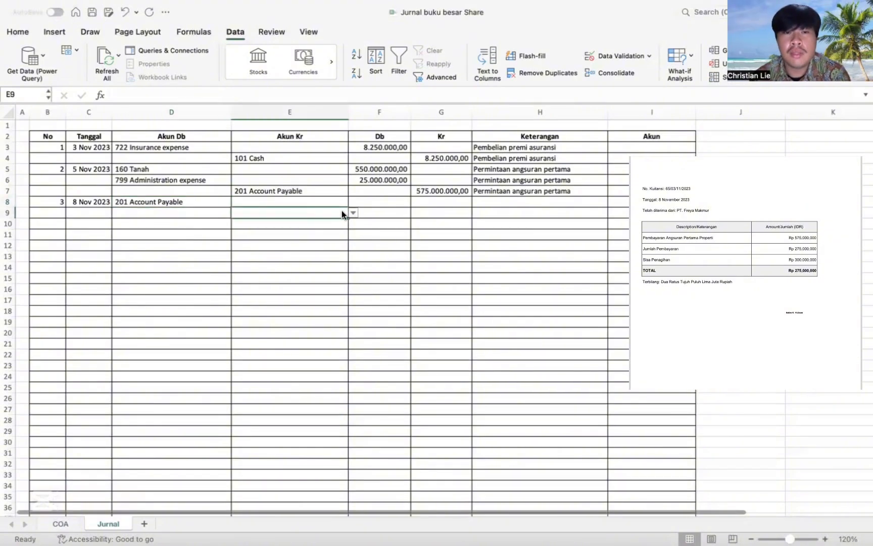
pyautogui.write('101 Cash')
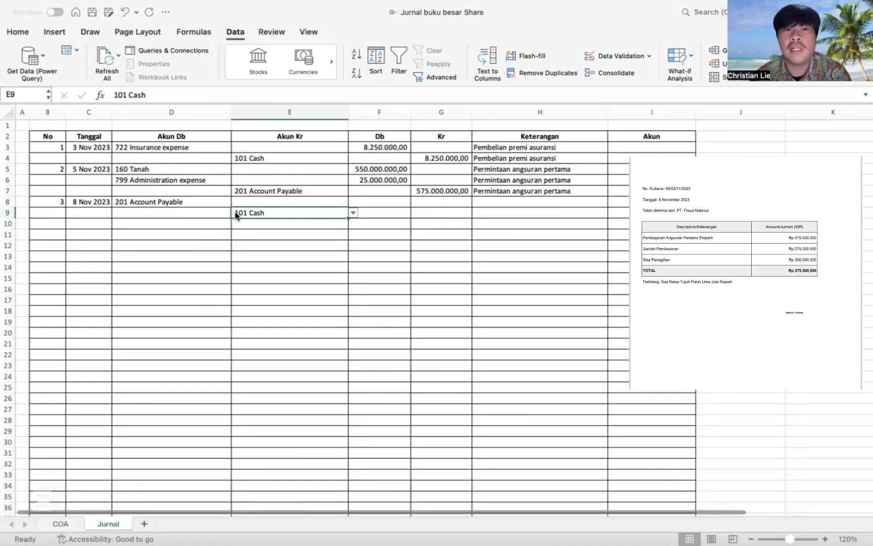
# - Enter 275000000 as the debit amount in F8 and copy it to G9 as the Cash credit amount
pyautogui.click(388, 199)
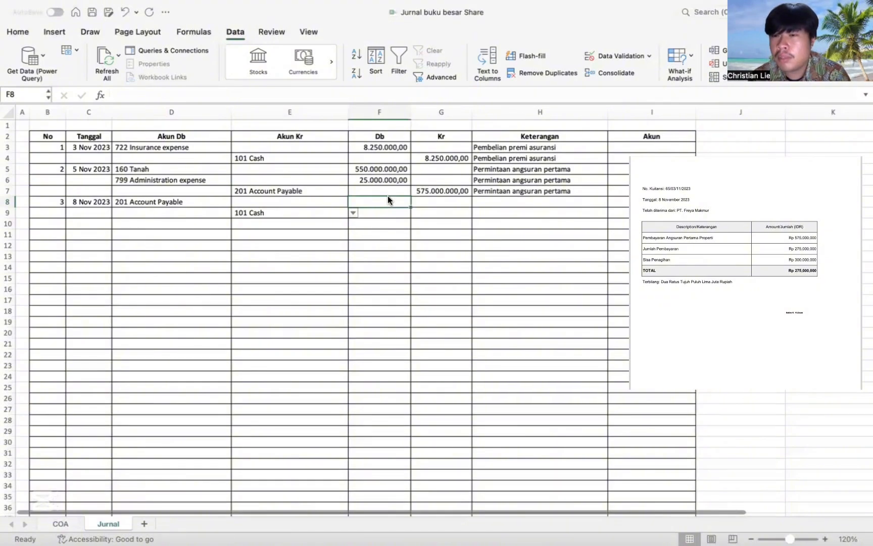
pyautogui.write('2')
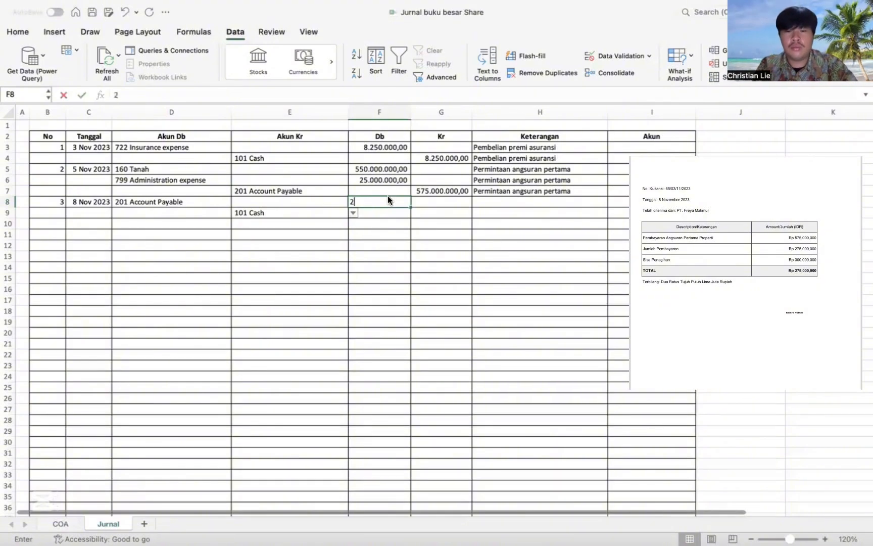
pyautogui.write('75000000')
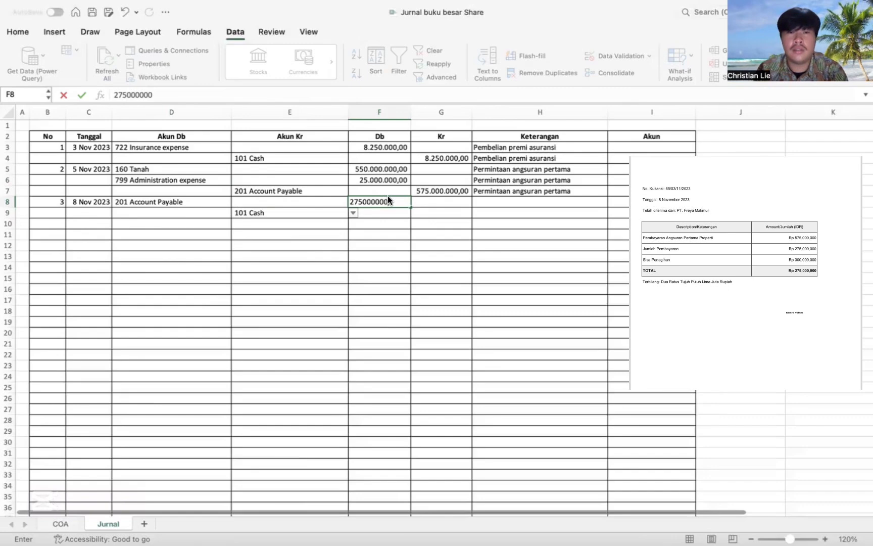
pyautogui.click(419, 210)
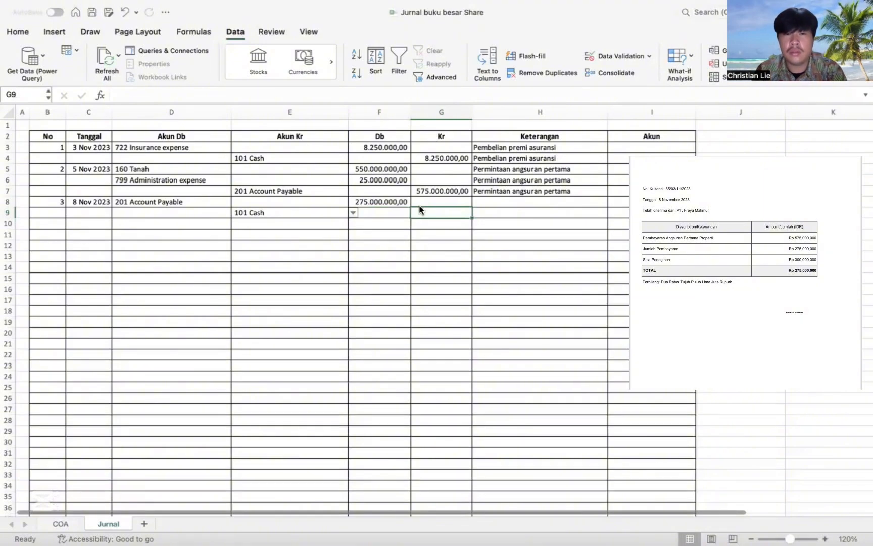
pyautogui.click(400, 202)
pyautogui.press('cmd+c')
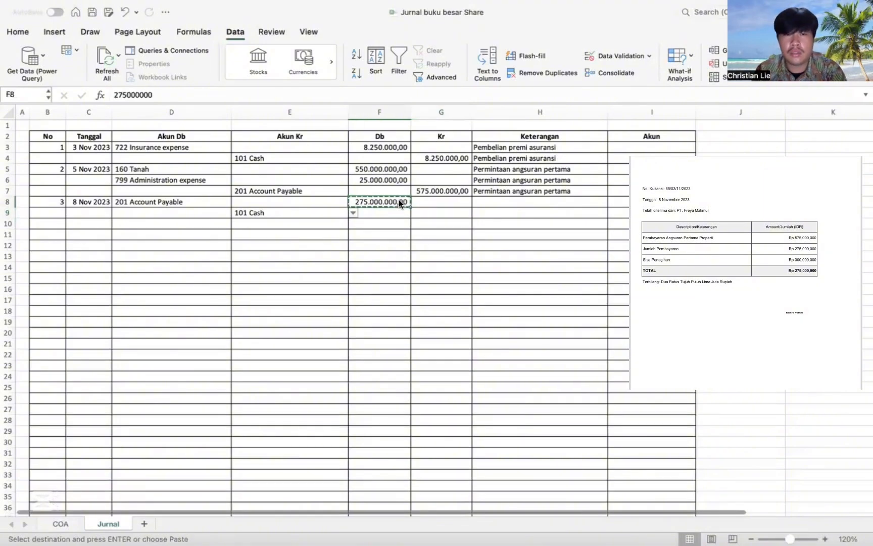
pyautogui.click(426, 210)
pyautogui.press('cmd+v')
# - Enter Pembayarn pertama angsuran properti as the Keterangan in H8 and fill it down to H9
pyautogui.click(482, 213)
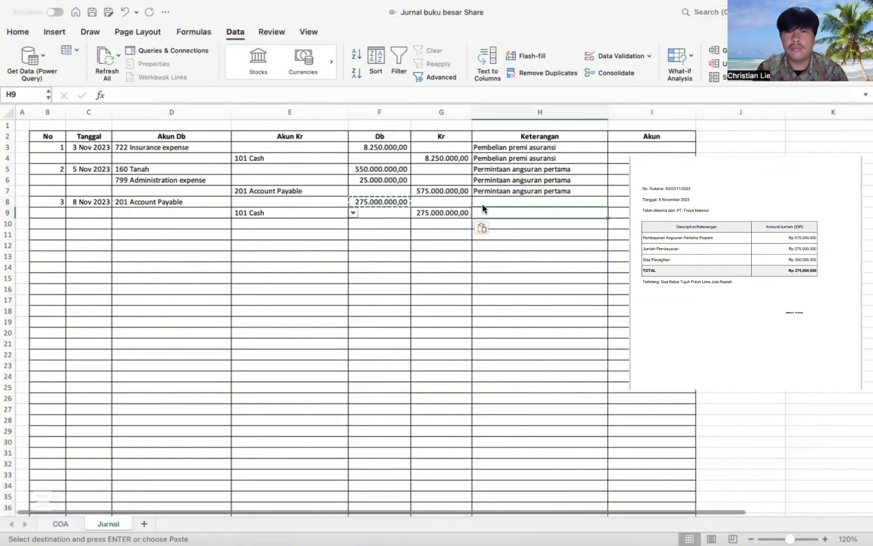
pyautogui.click(482, 203)
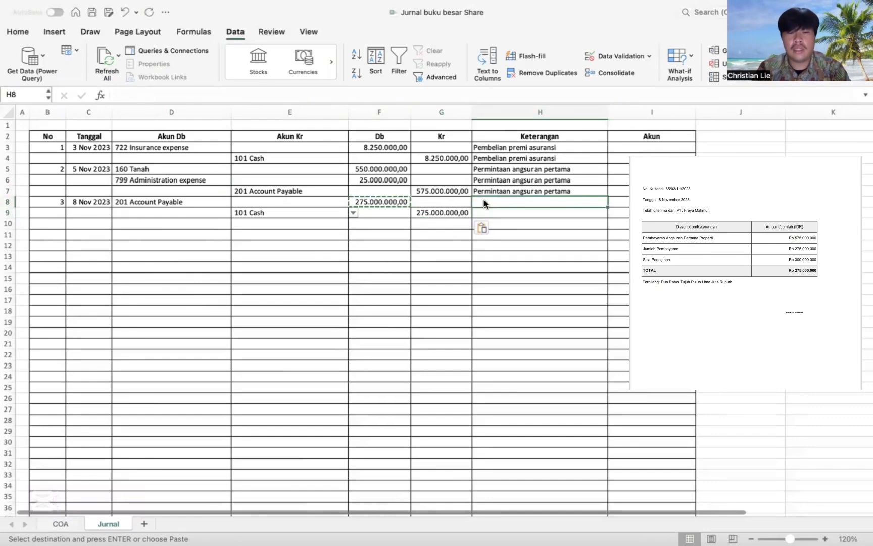
pyautogui.write('Pembayar')
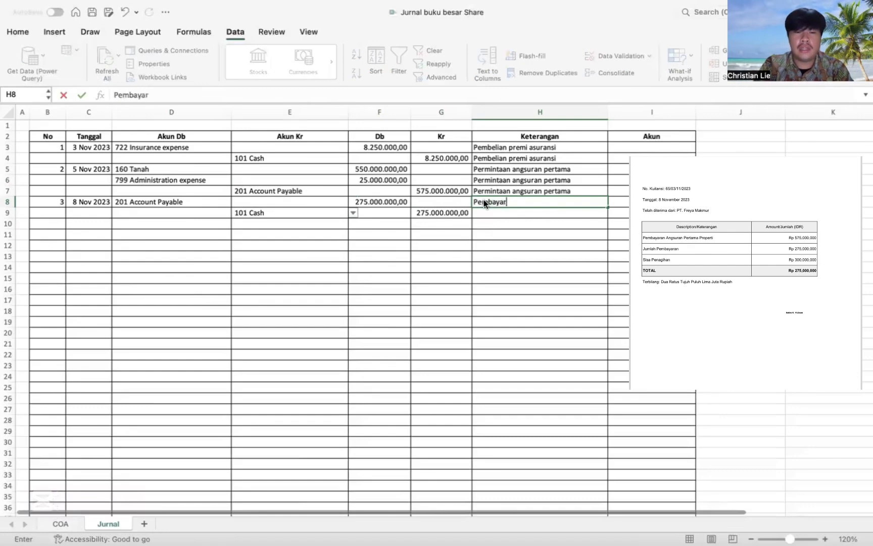
pyautogui.write('n pertama ')
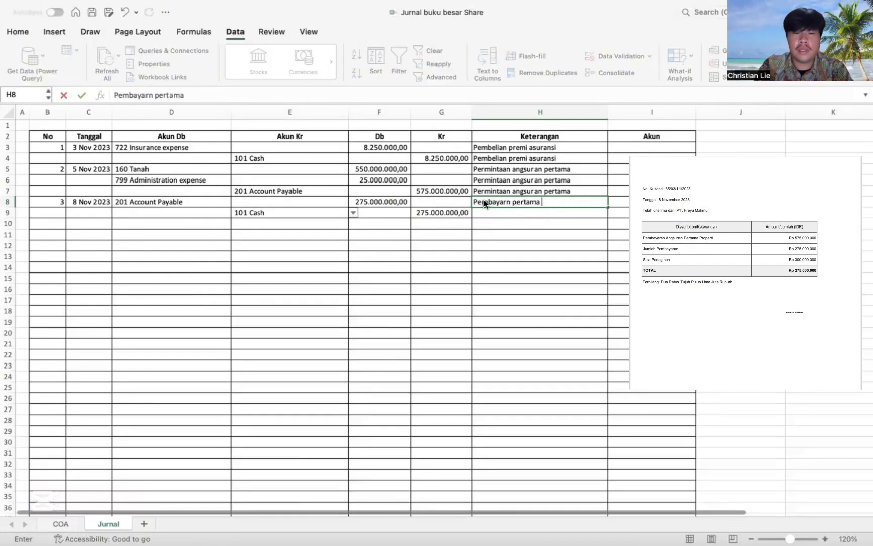
pyautogui.write('angsuran p')
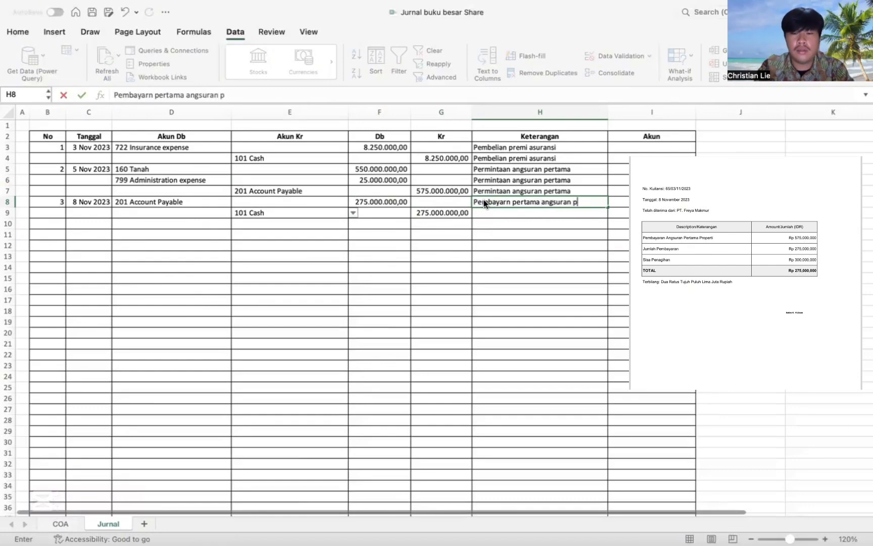
pyautogui.write('roperti')
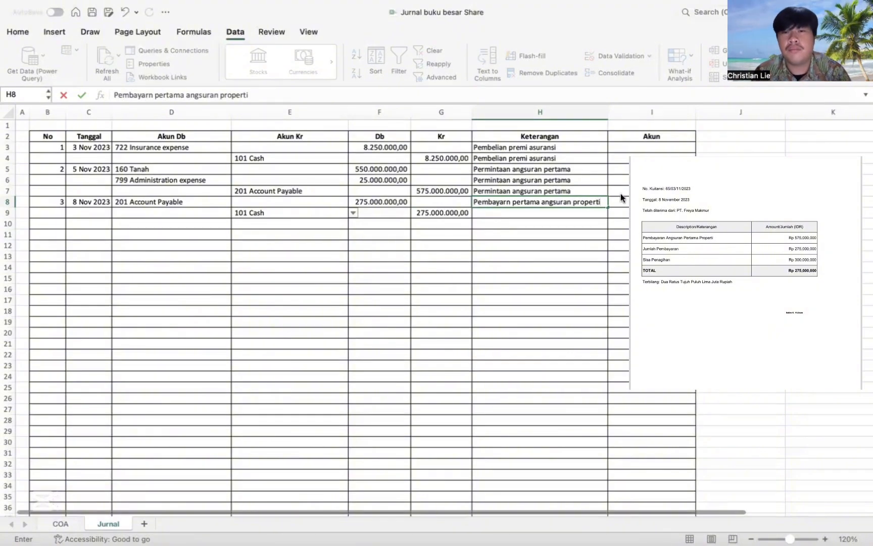
pyautogui.moveTo(608, 211); pyautogui.dragTo(605, 214)
pyautogui.click(507, 202)
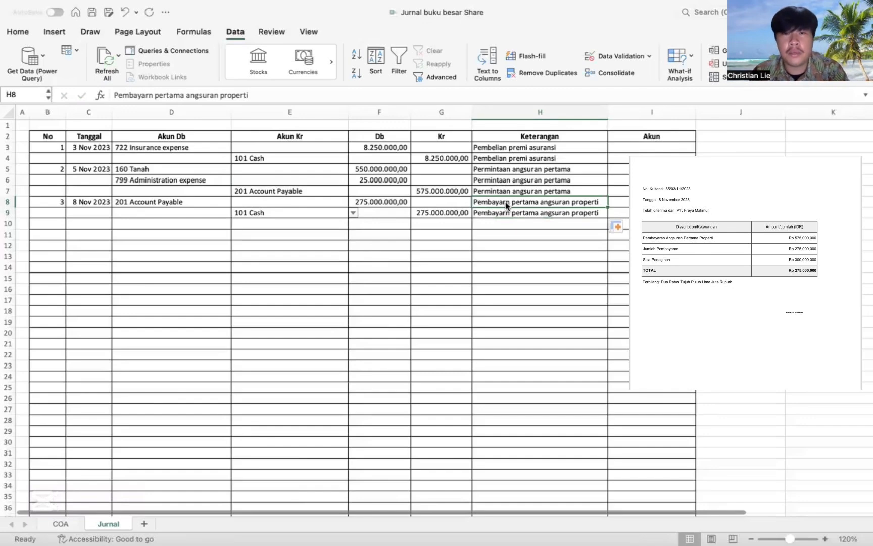
pyautogui.press('BackSpace')
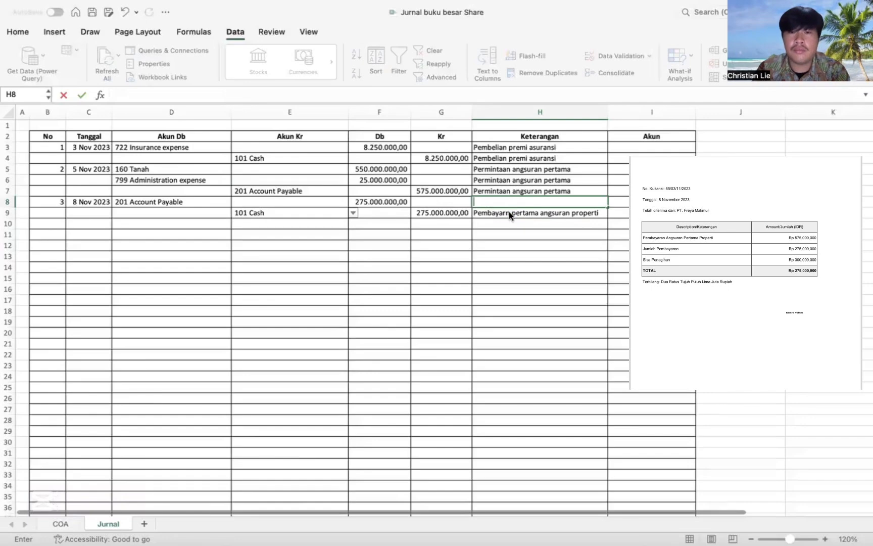
pyautogui.click(509, 211)
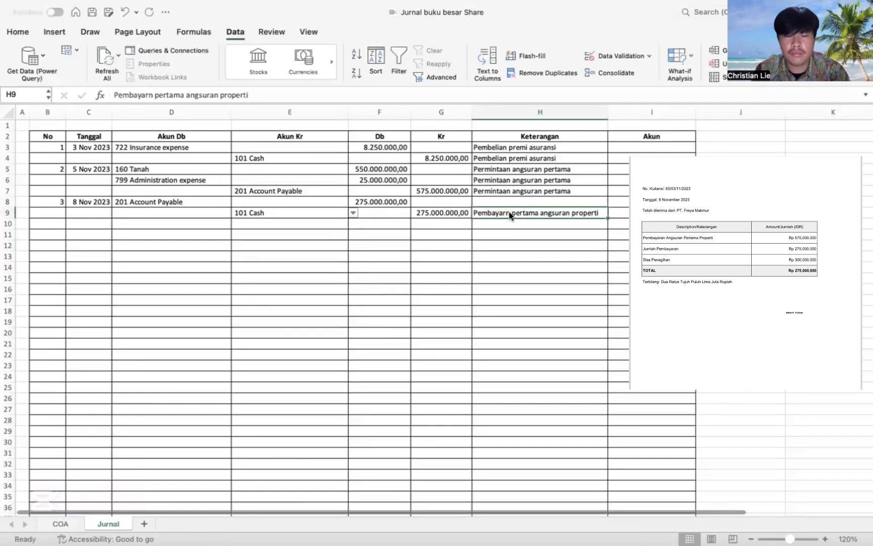
pyautogui.hotkey('ctrl', 'c')
pyautogui.click(506, 198)
pyautogui.hotkey('ctrl', 'v')
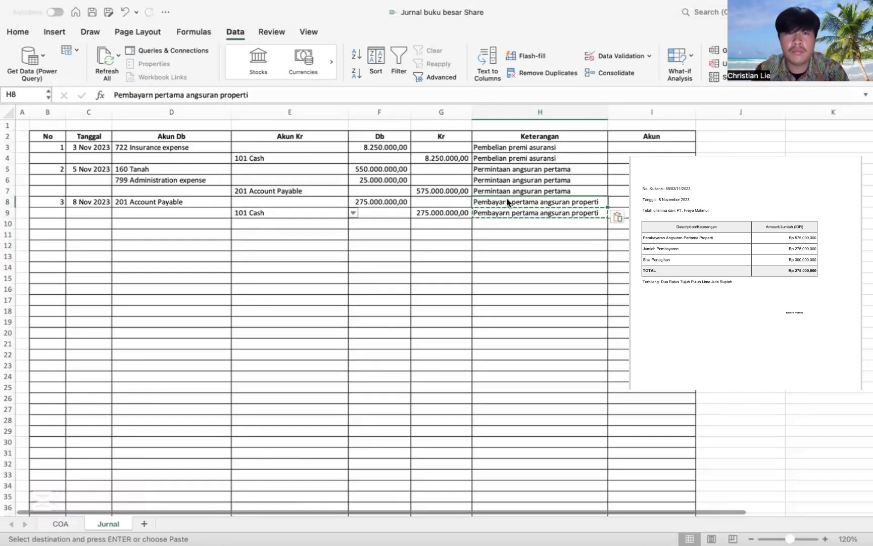
# - Correct the first word in H8 to Pembayaran and fill the corrected description down to H9
pyautogui.click(149, 95)
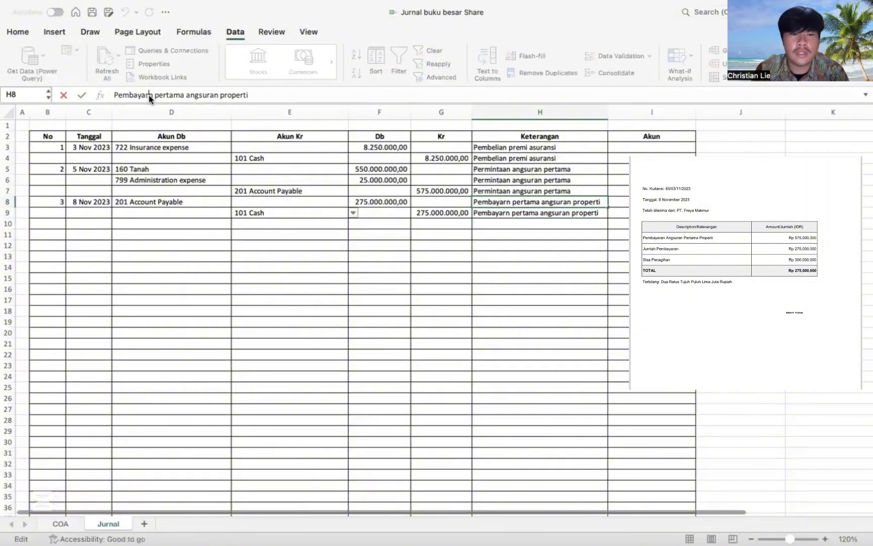
pyautogui.write('a')
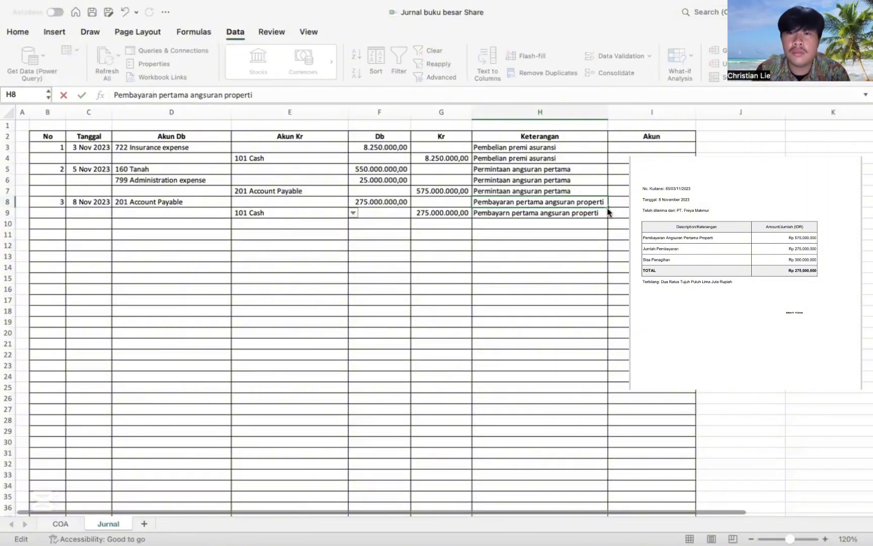
pyautogui.moveTo(608, 208); pyautogui.dragTo(605, 214)
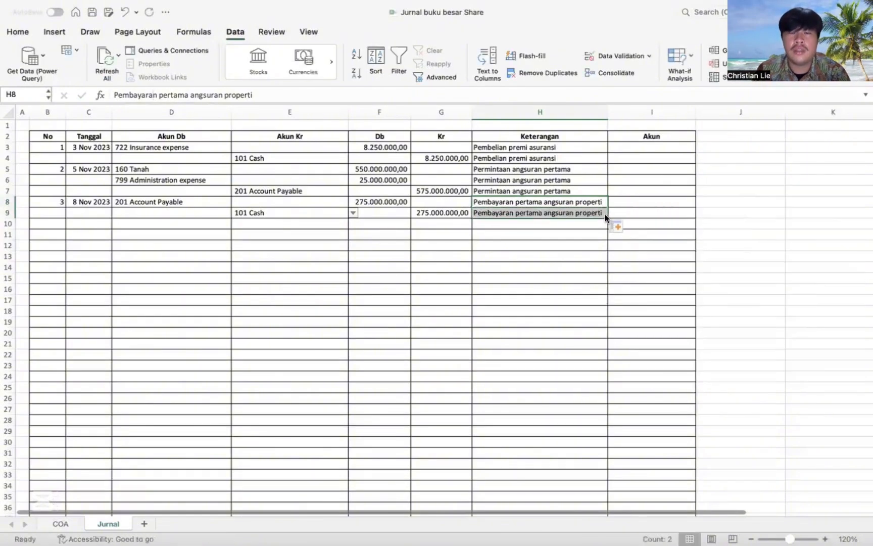
# - Start the fourth journal entry in row 10 with No 4 and the date 10/11/23
pyautogui.click(57, 223)
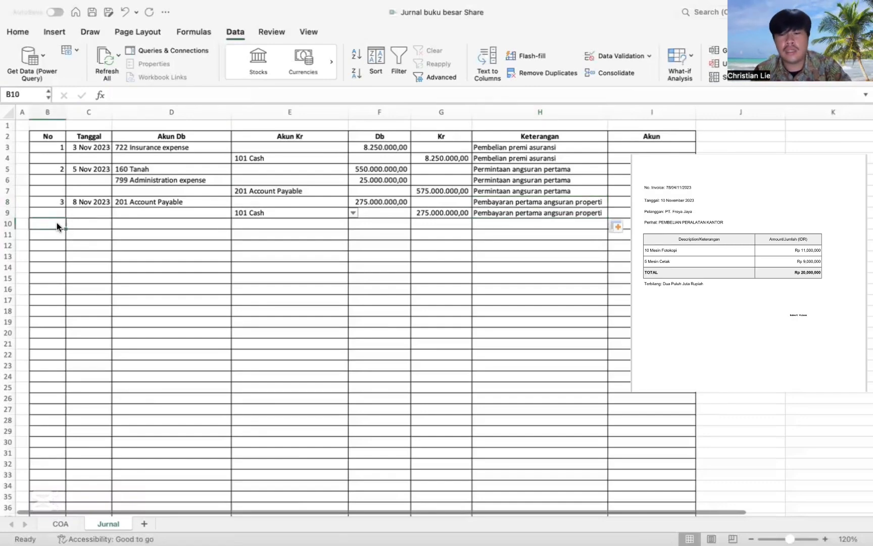
pyautogui.write('4')
pyautogui.press('Tab')
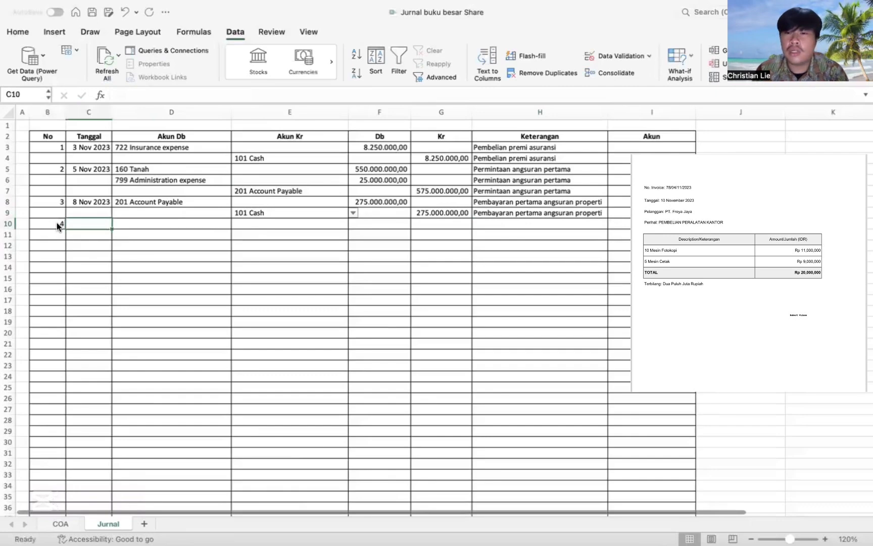
pyautogui.write('1')
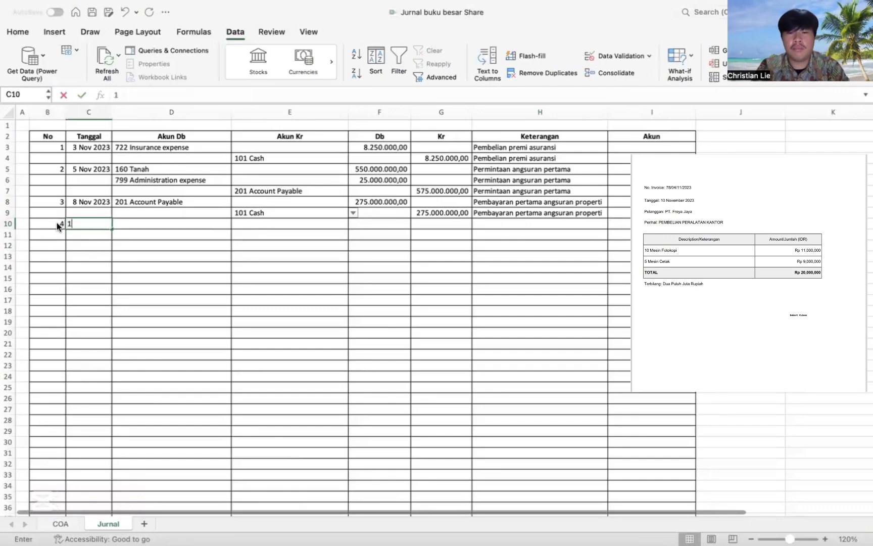
pyautogui.write('0/11/23')
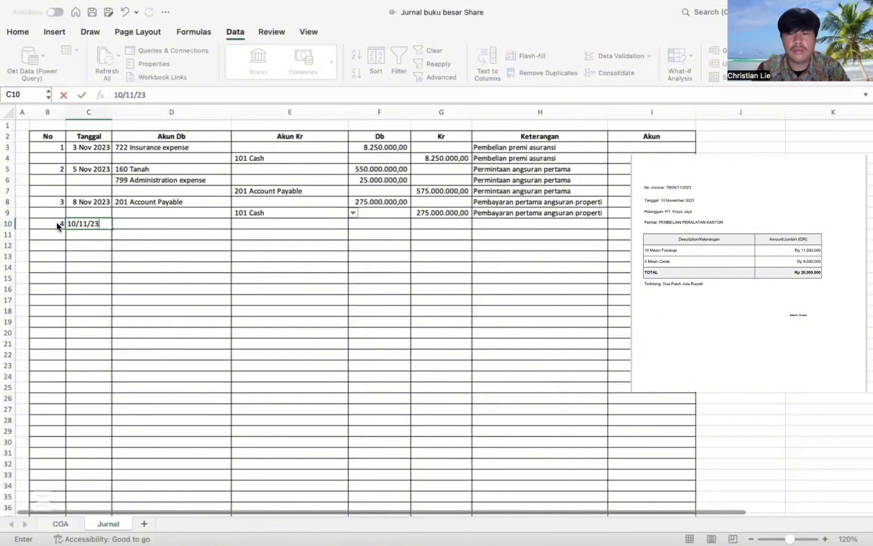
pyautogui.press('Tab')
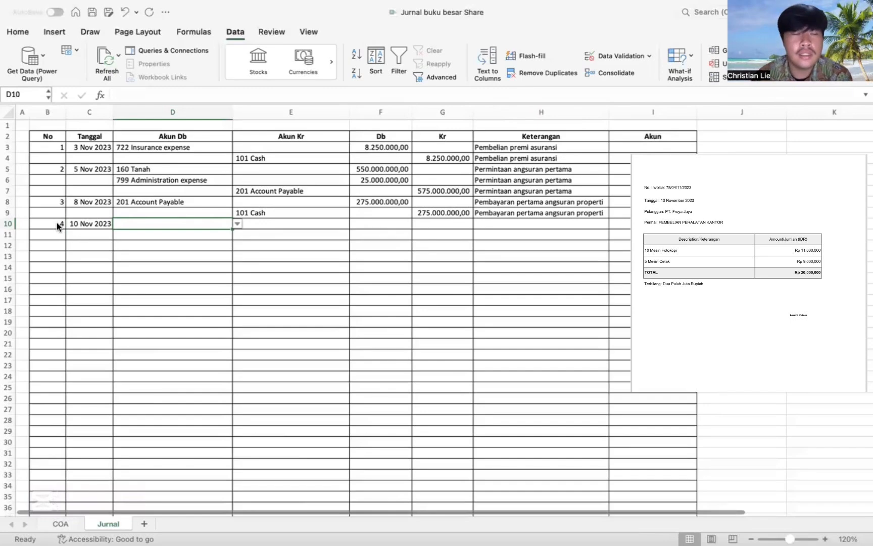
# - Select 157 Equipment as the debit account in D10 and 101 Cash as the credit account in E11
pyautogui.click(234, 221)
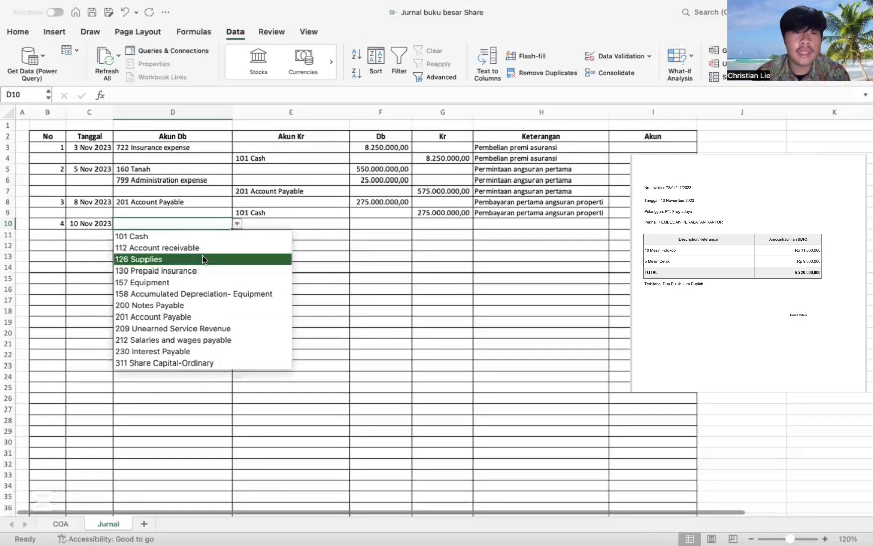
pyautogui.click(190, 283)
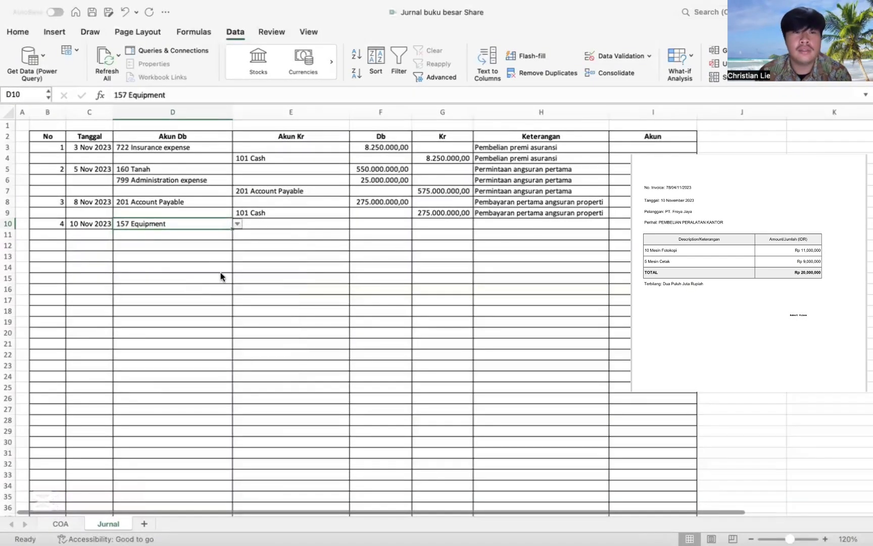
pyautogui.click(266, 231)
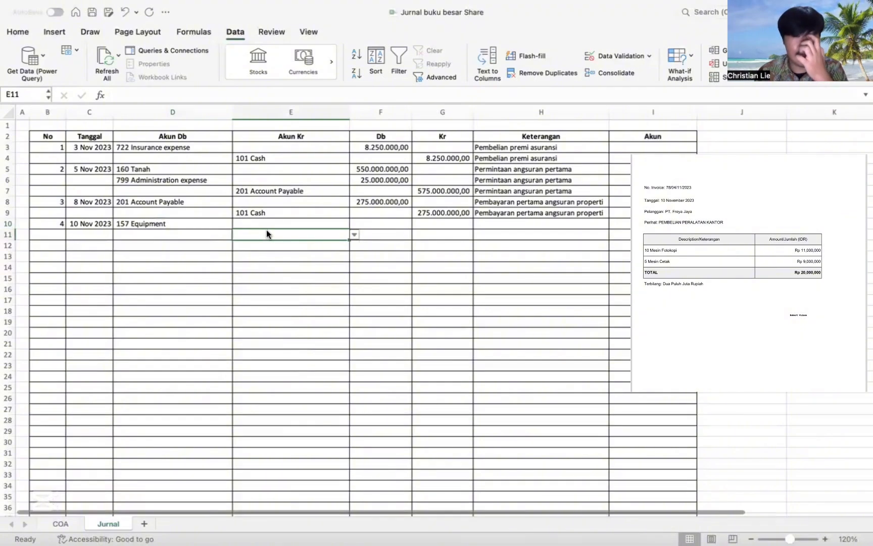
pyautogui.click(354, 235)
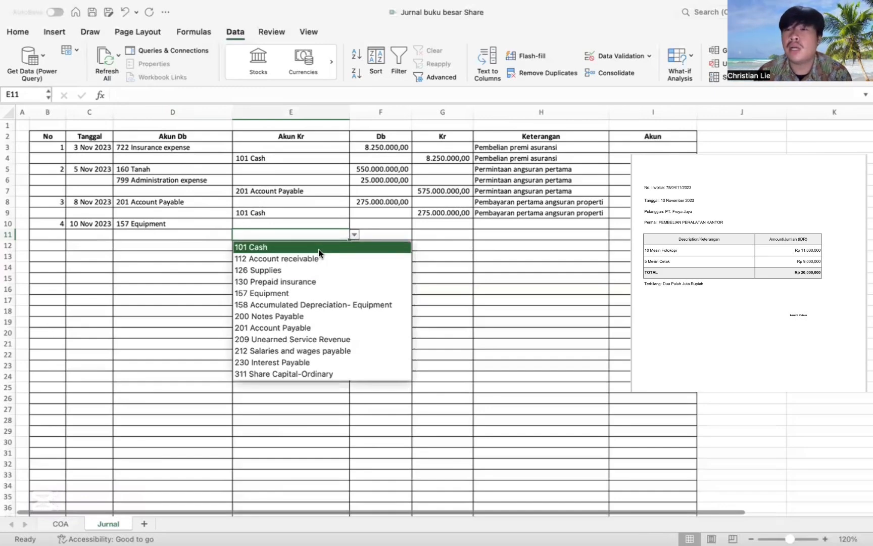
pyautogui.click(318, 247)
# - Enter 20000000 as the Equipment debit amount in F10 and as the Cash credit amount in G11
pyautogui.click(361, 225)
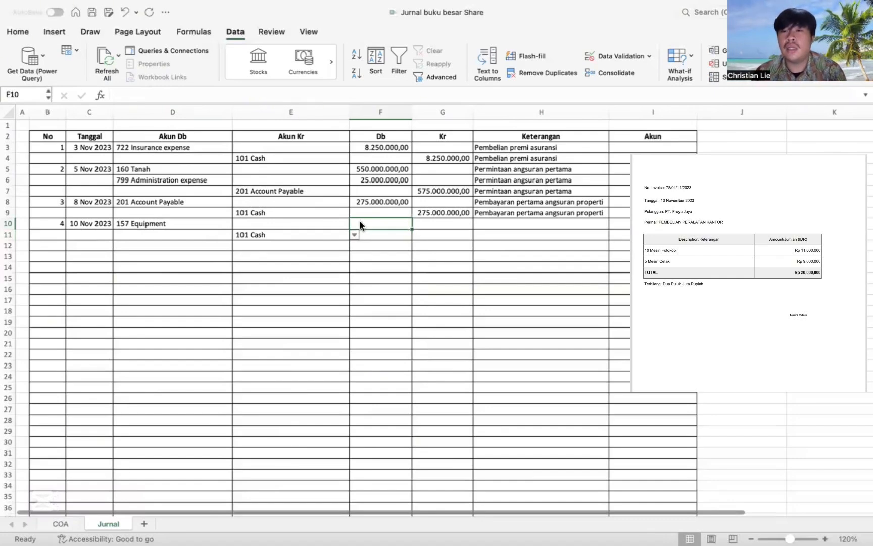
pyautogui.write('20')
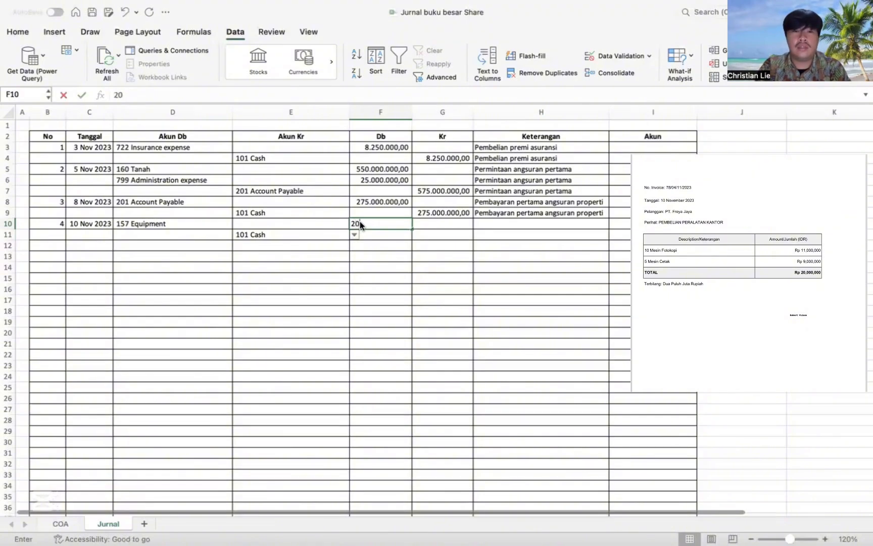
pyautogui.write('000000')
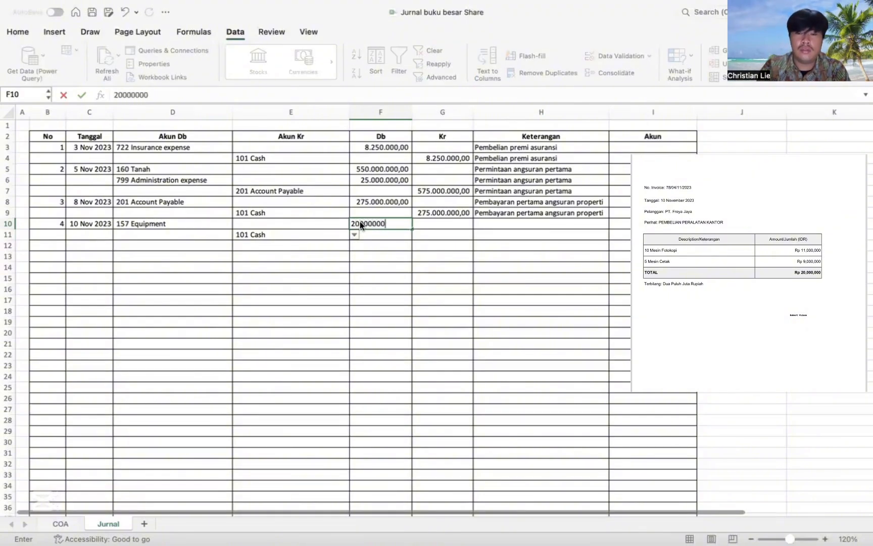
pyautogui.press('Return')
pyautogui.press('Tab')
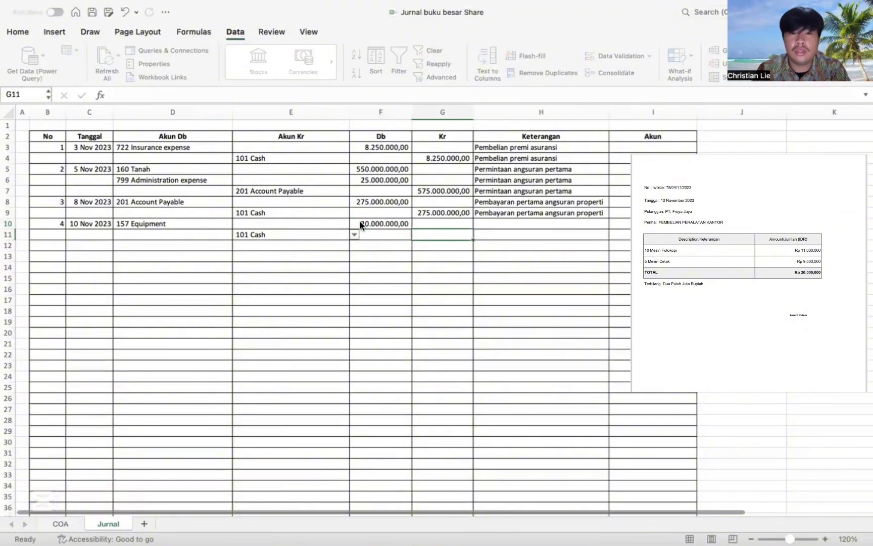
pyautogui.write('20.0')
pyautogui.write('00')
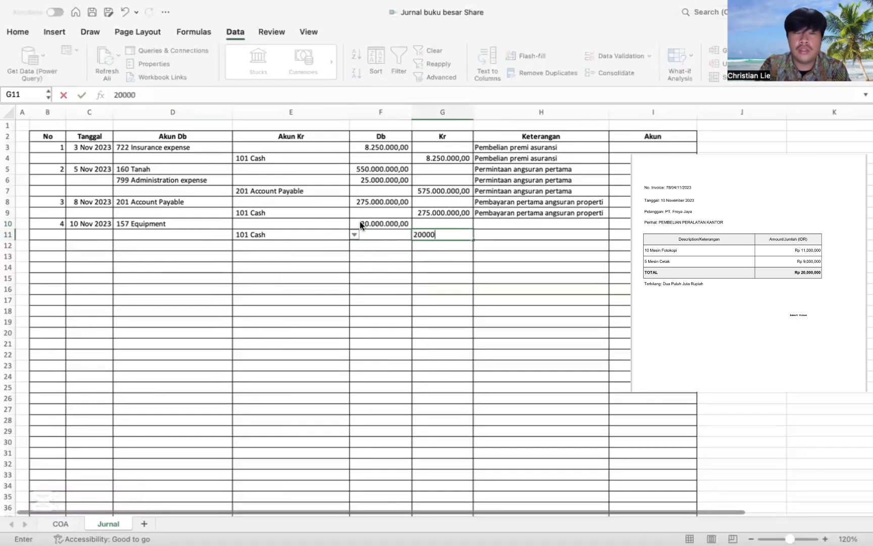
pyautogui.write('.000')
pyautogui.press('Return')
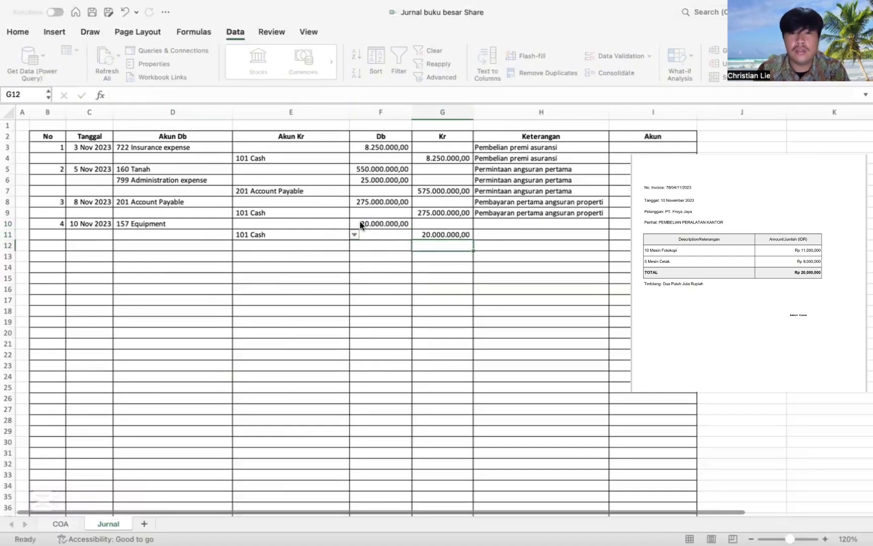
# - Enter Pembelian mesin fotokopi, dan mesin cetak as the Keterangan in H10
pyautogui.click(523, 222)
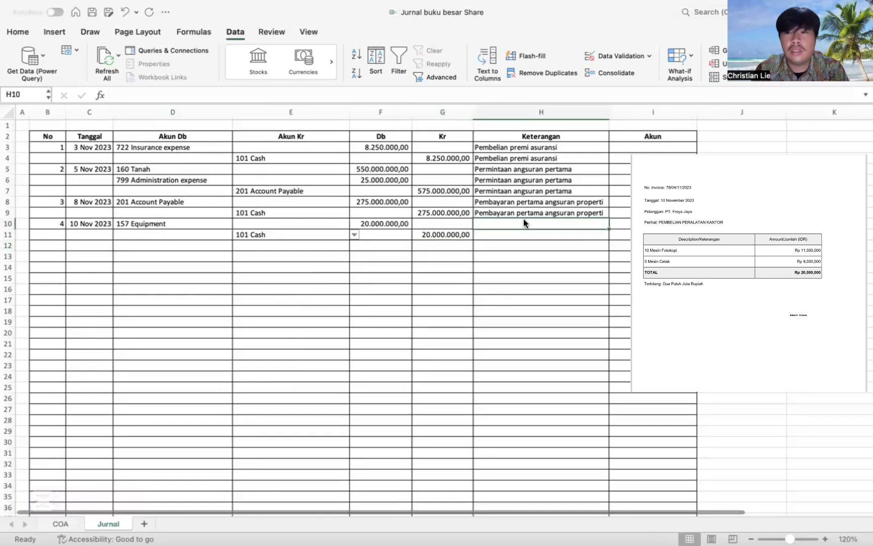
pyautogui.write('Pembe')
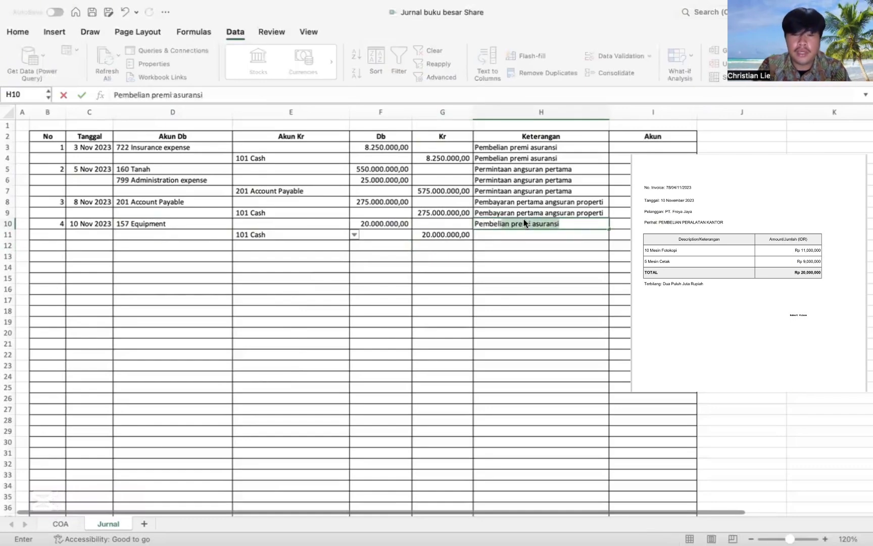
pyautogui.write('lian')
pyautogui.press('BackSpace')
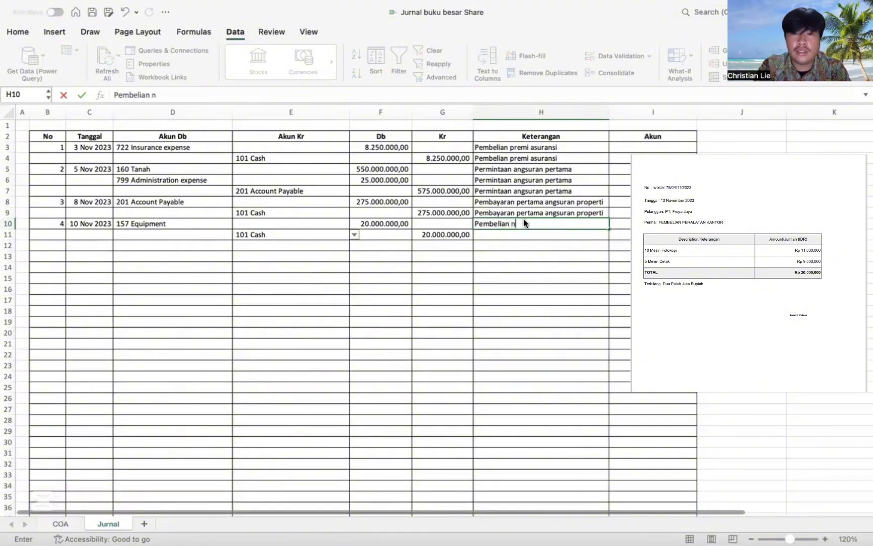
pyautogui.write('mesin')
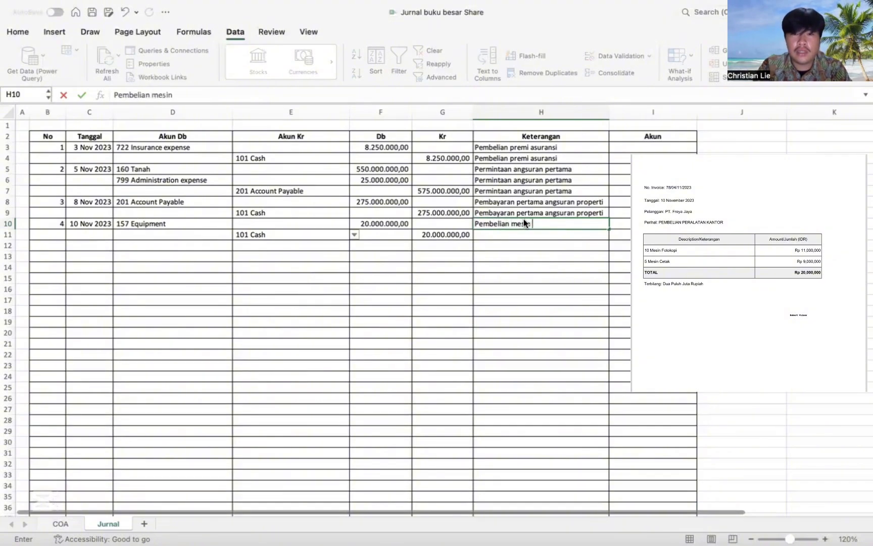
pyautogui.write(' fotokopi')
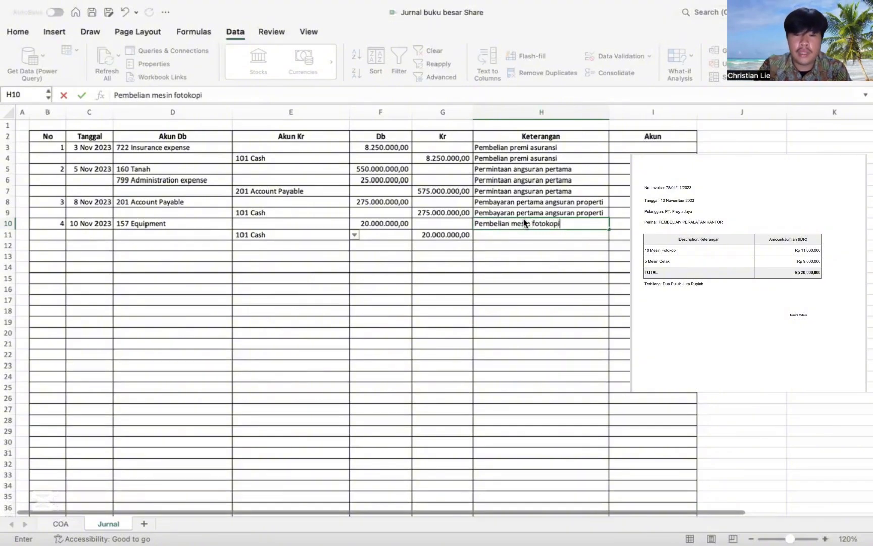
pyautogui.write(', dan mes')
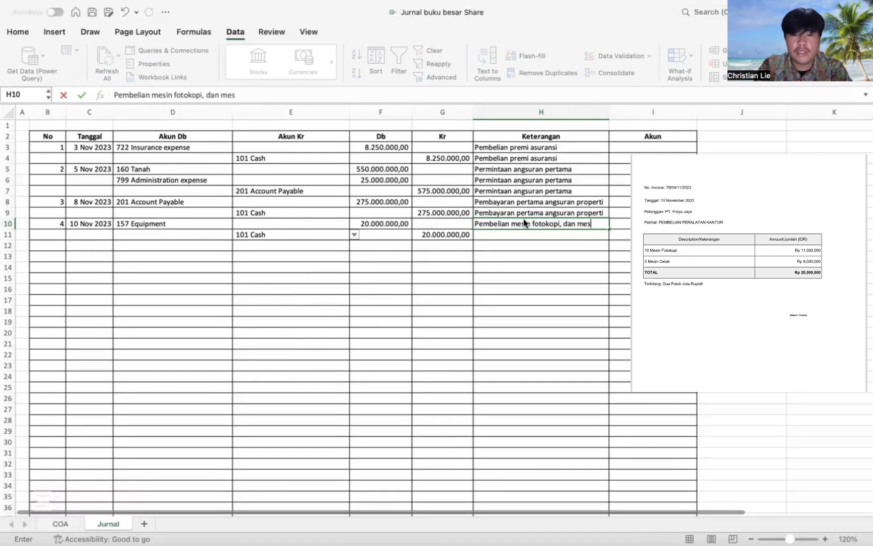
pyautogui.write('in cetak')
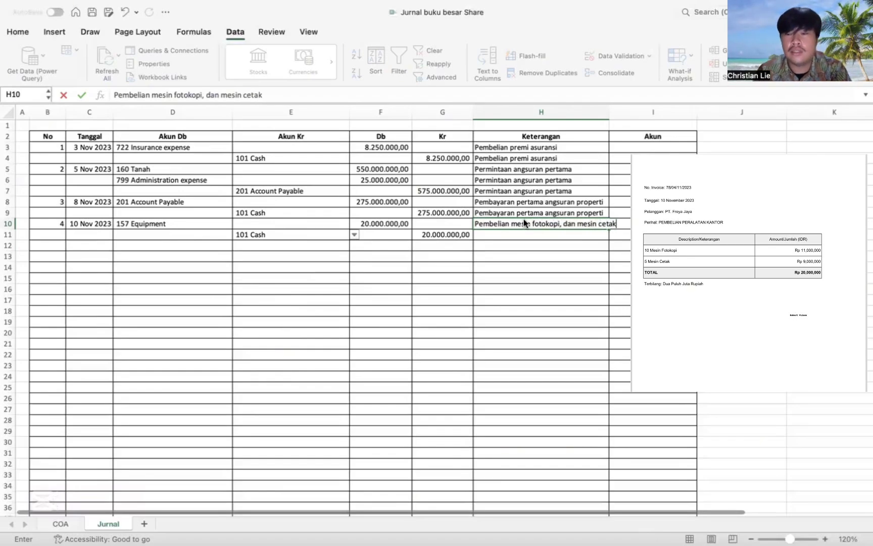
pyautogui.press('Return')
# - Widen the Keterangan column to fit the long description and fill H10 down to H11
pyautogui.moveTo(610, 113); pyautogui.dragTo(614, 113)
pyautogui.click(493, 219)
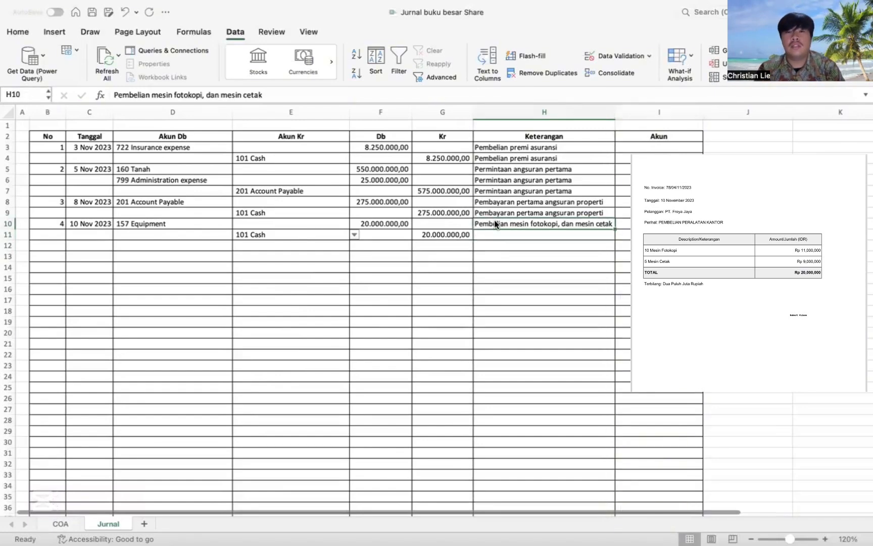
pyautogui.moveTo(615, 230); pyautogui.dragTo(612, 235)
# - Start the fifth journal entry in row 12 with No 5 and the date 12/11/23
pyautogui.click(56, 247)
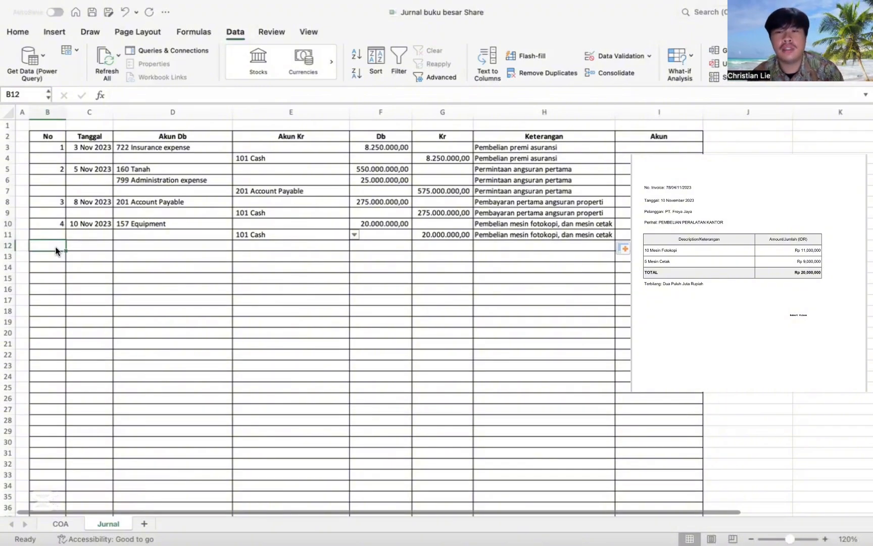
pyautogui.write('5')
pyautogui.press('Tab')
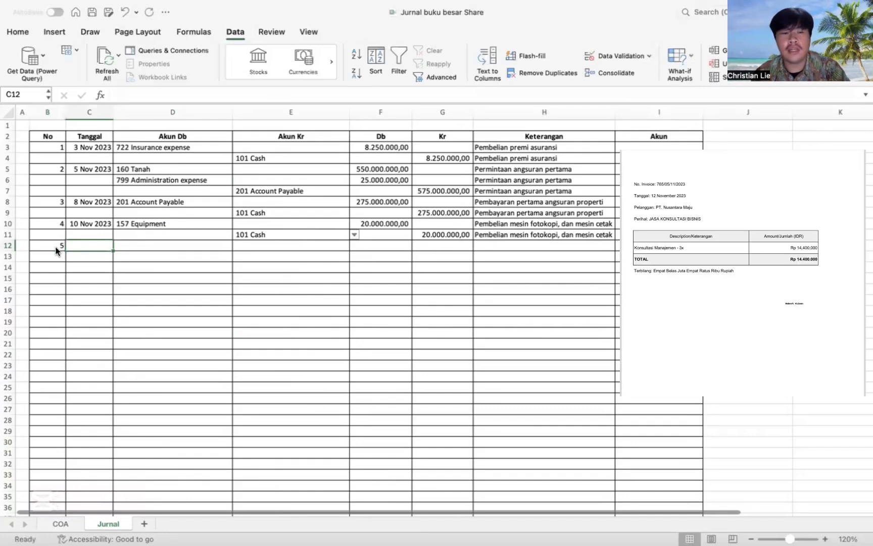
pyautogui.write('12/')
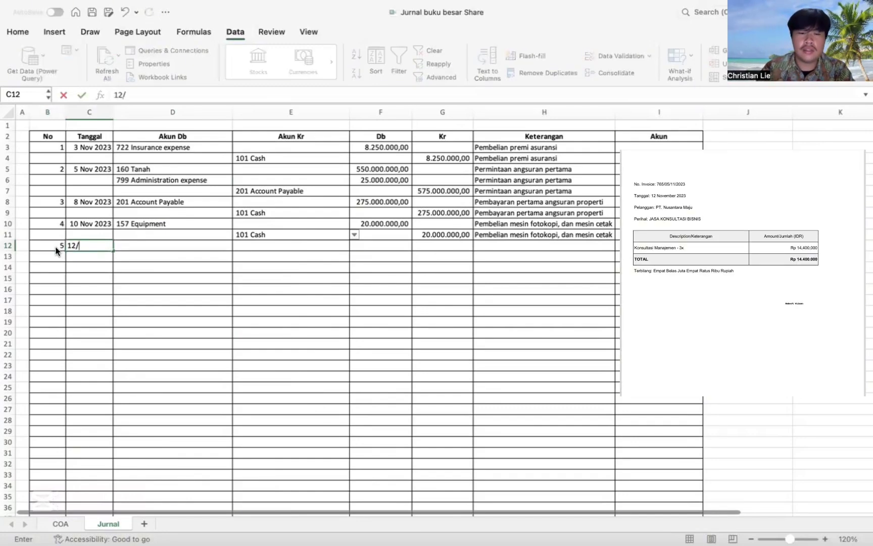
pyautogui.write('11/23')
pyautogui.press('Tab')
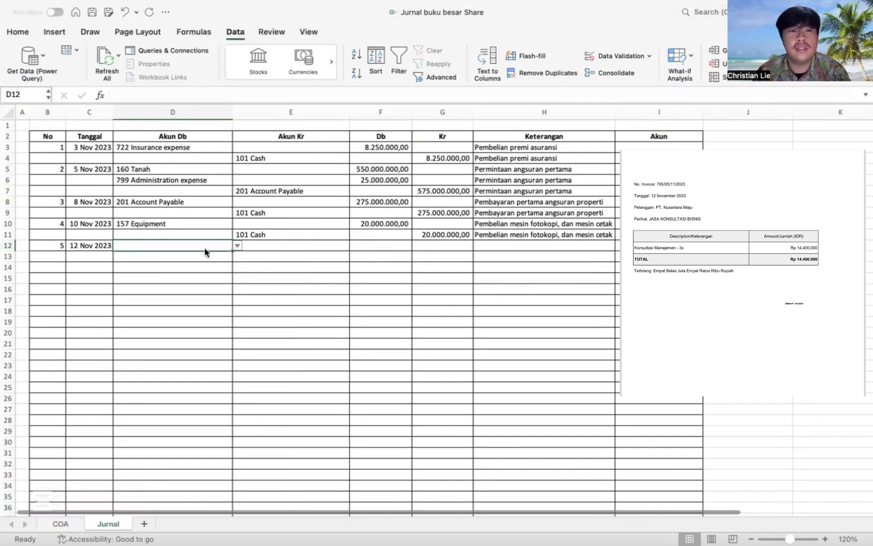
# - Look through the account list in D12 and select 112 Account receivable as the fifth entry's debit account
pyautogui.click(237, 246)
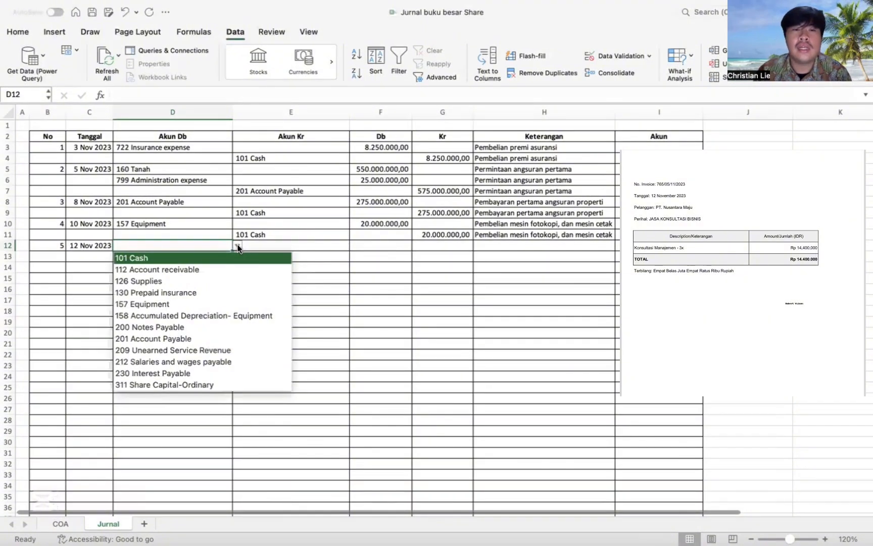
pyautogui.click(238, 246)
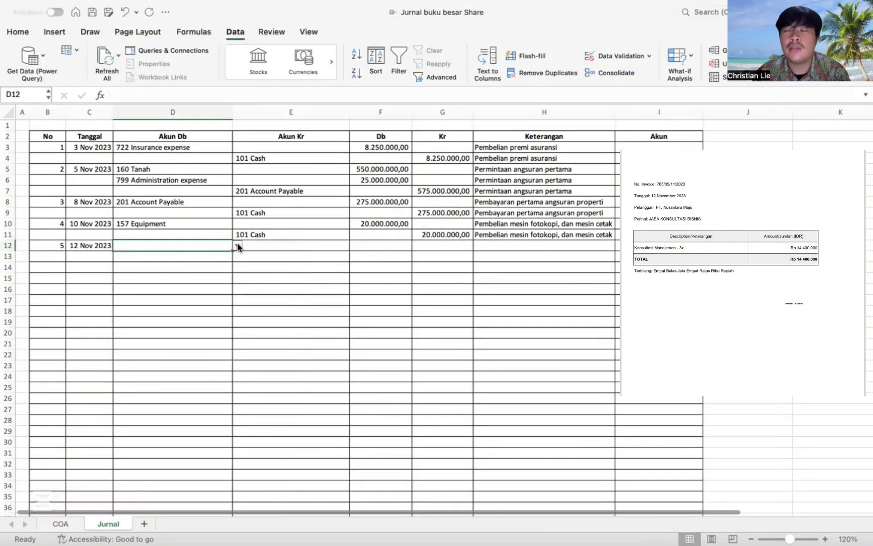
pyautogui.click(237, 246)
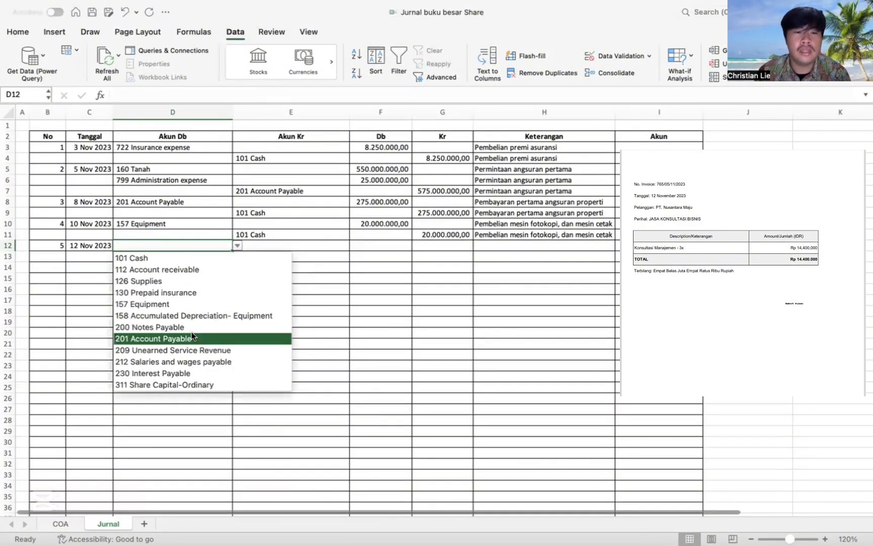
pyautogui.press('Down')
pyautogui.press('Down')
pyautogui.press('Down')
pyautogui.press('Down')
pyautogui.press('Down')
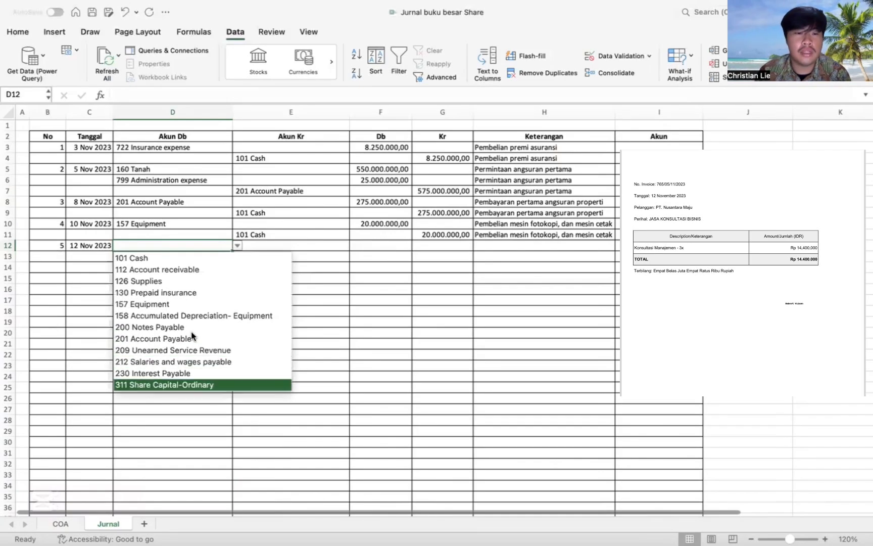
pyautogui.press('Down')
pyautogui.press('Down')
pyautogui.press('Down')
pyautogui.press('Down')
pyautogui.press('Down')
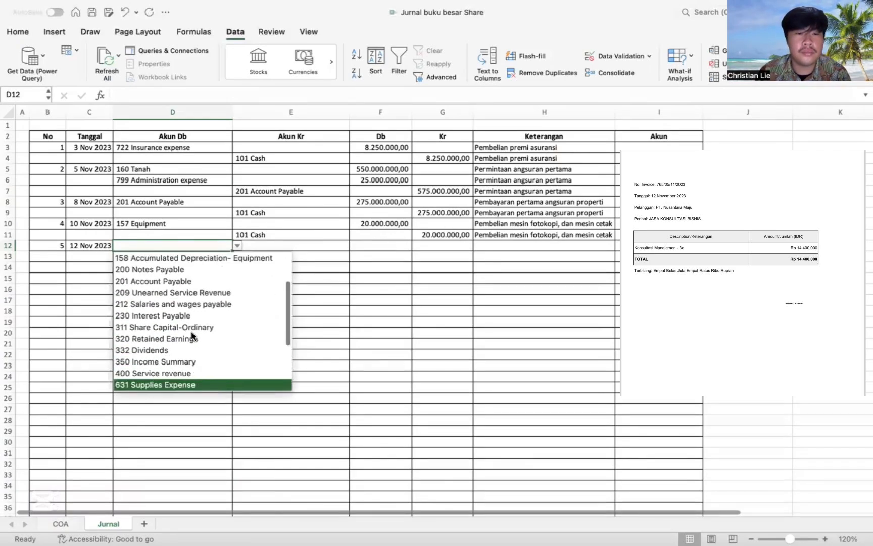
pyautogui.press('Down')
pyautogui.press('Down')
pyautogui.press('Down')
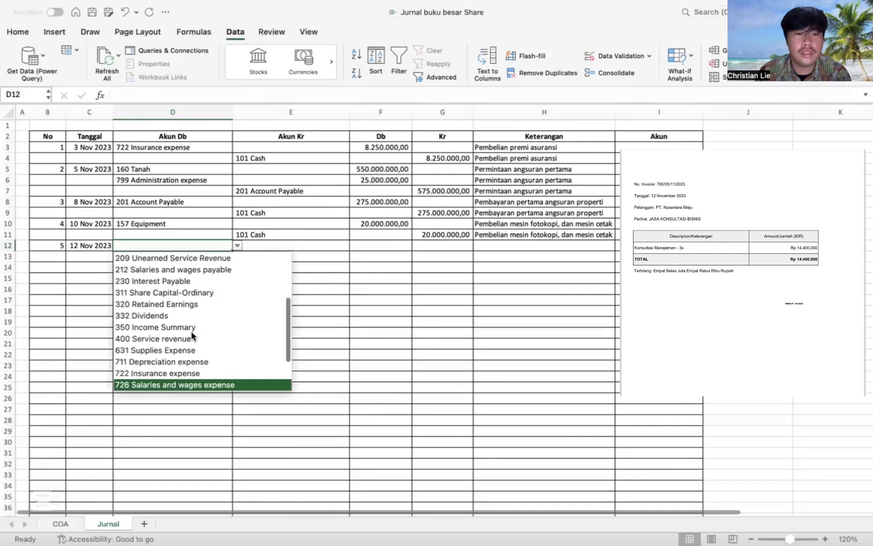
pyautogui.press('Down')
pyautogui.press('Down')
pyautogui.press('Down')
pyautogui.press('Down')
pyautogui.press('Down')
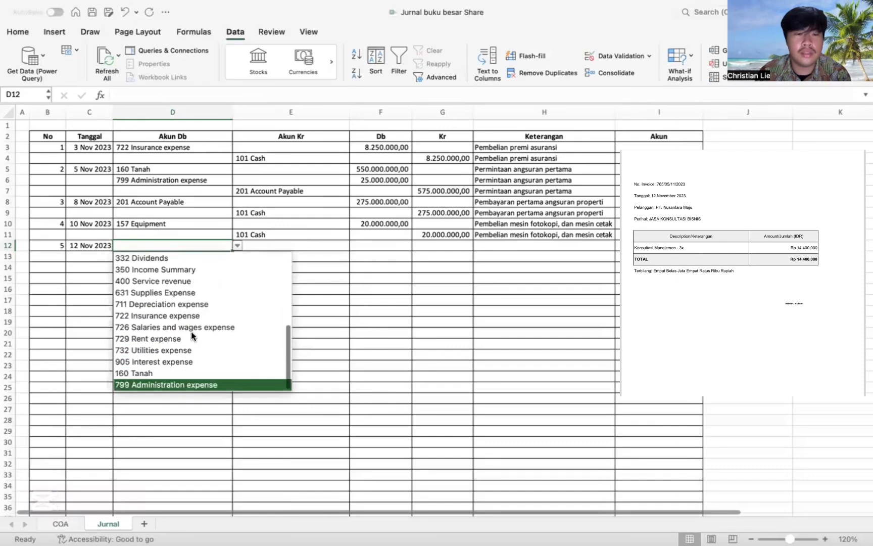
pyautogui.press('Down')
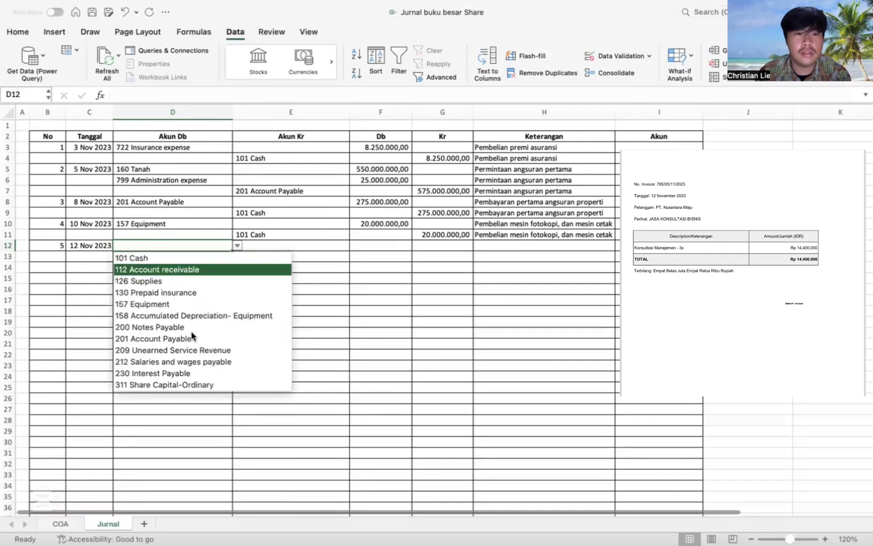
pyautogui.click(205, 267)
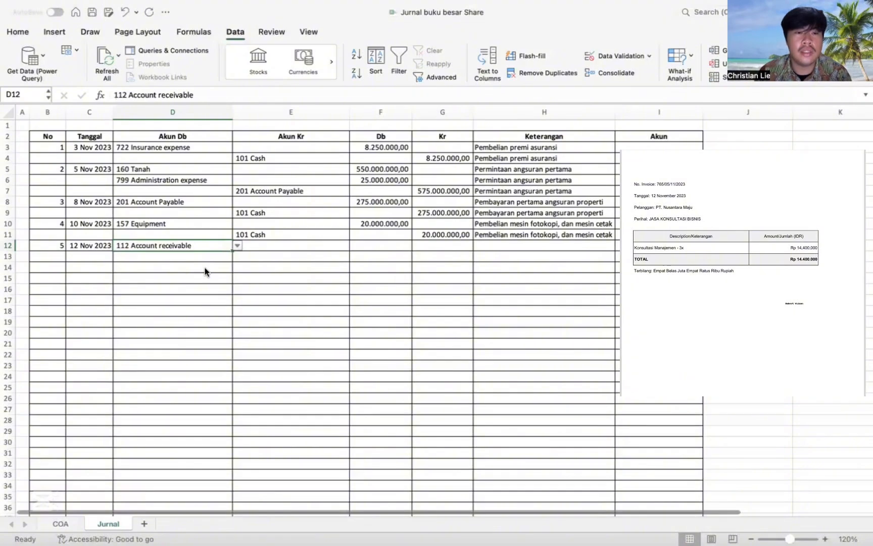
# - Look through the account list in E13 and select 400 Service revenue as the fifth entry's credit account
pyautogui.click(251, 257)
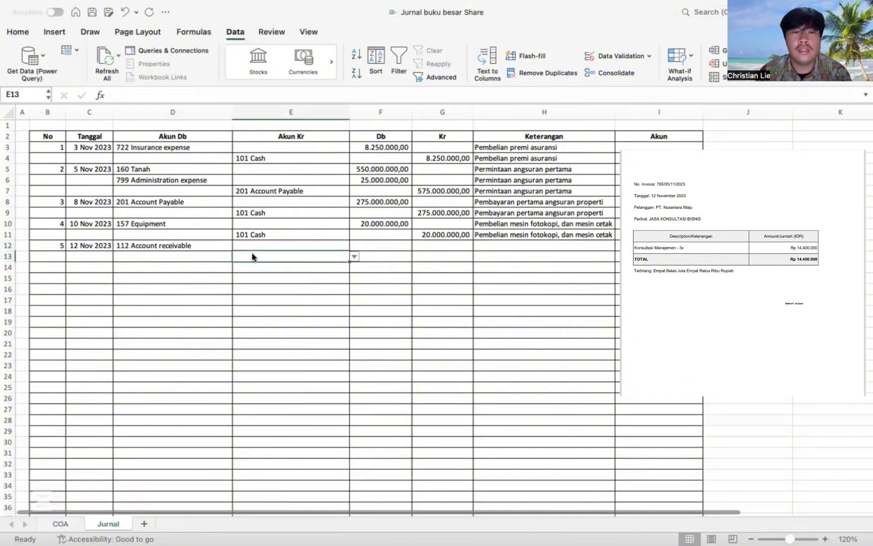
pyautogui.click(355, 257)
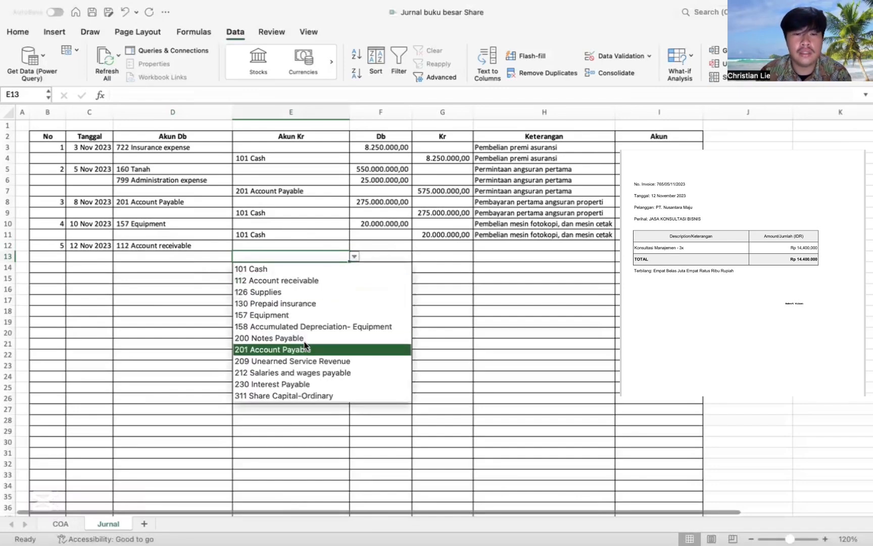
pyautogui.press('Down')
pyautogui.press('Down')
pyautogui.press('Down')
pyautogui.press('Down')
pyautogui.press('Down')
pyautogui.press('Down')
pyautogui.press('Down')
pyautogui.press('Down')
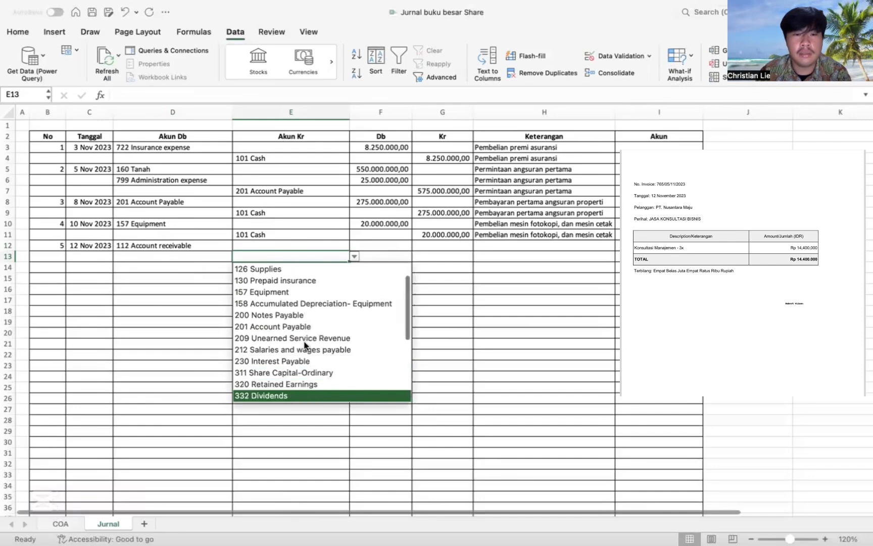
pyautogui.press('Down')
pyautogui.press('Down')
pyautogui.press('Down')
pyautogui.press('Down')
pyautogui.press('Down')
pyautogui.press('Down')
pyautogui.press('Down')
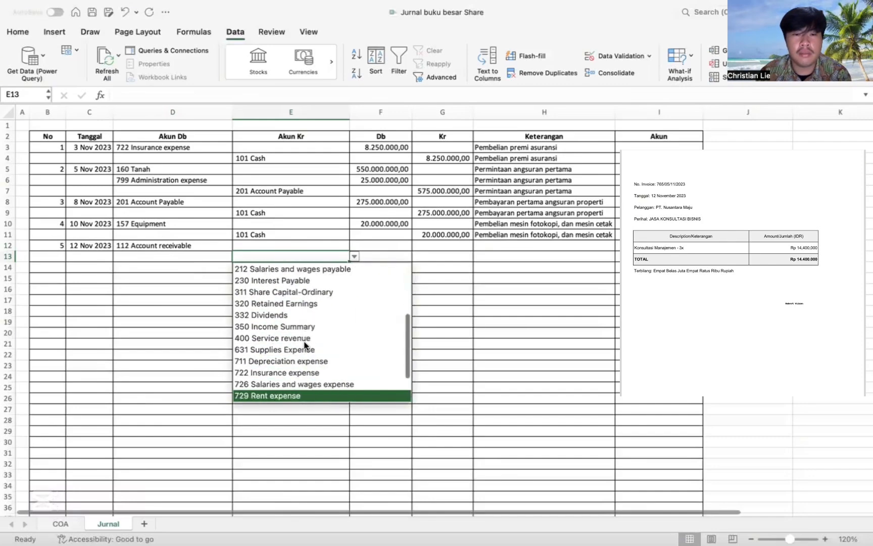
pyautogui.press('Up')
pyautogui.press('Up')
pyautogui.press('Up')
pyautogui.press('Up')
pyautogui.press('Up')
pyautogui.press('Up')
pyautogui.press('Up')
pyautogui.press('Up')
pyautogui.press('Up')
pyautogui.press('Up')
pyautogui.press('Up')
pyautogui.press('Up')
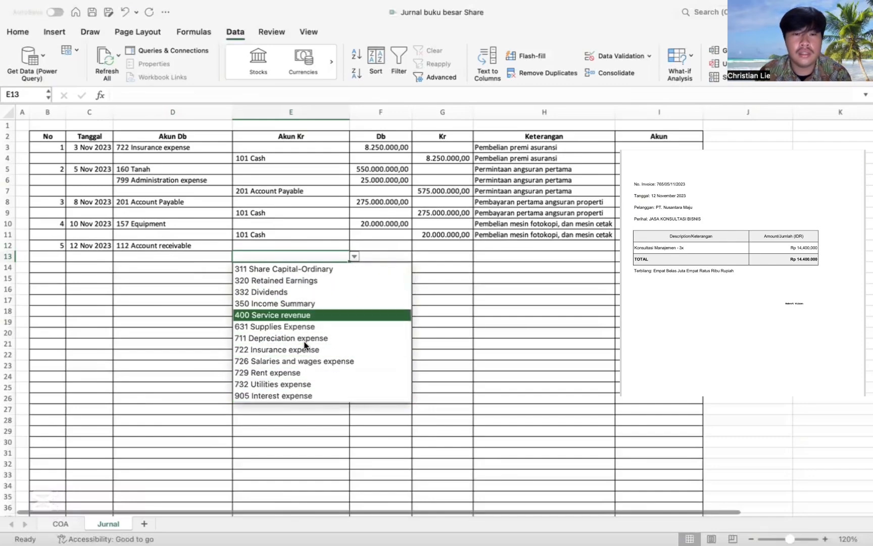
pyautogui.press('Up')
pyautogui.press('Up')
pyautogui.press('Up')
pyautogui.press('Up')
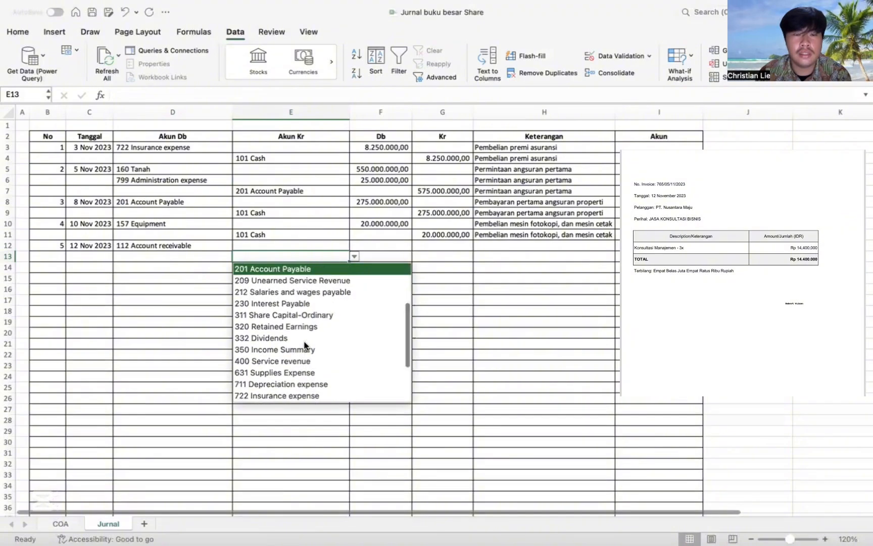
pyautogui.press('Up')
pyautogui.press('Up')
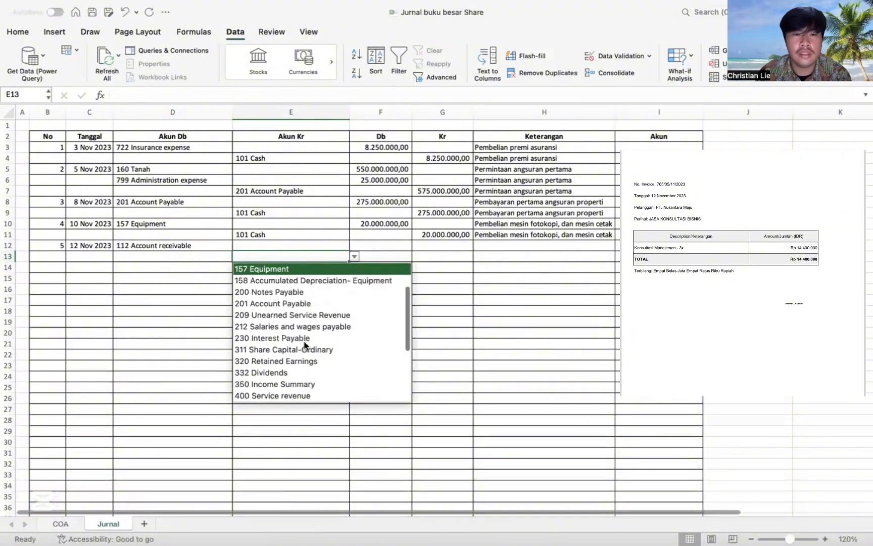
pyautogui.press('Up')
pyautogui.press('Up')
pyautogui.press('Up')
pyautogui.press('Down')
pyautogui.press('Down')
pyautogui.press('Down')
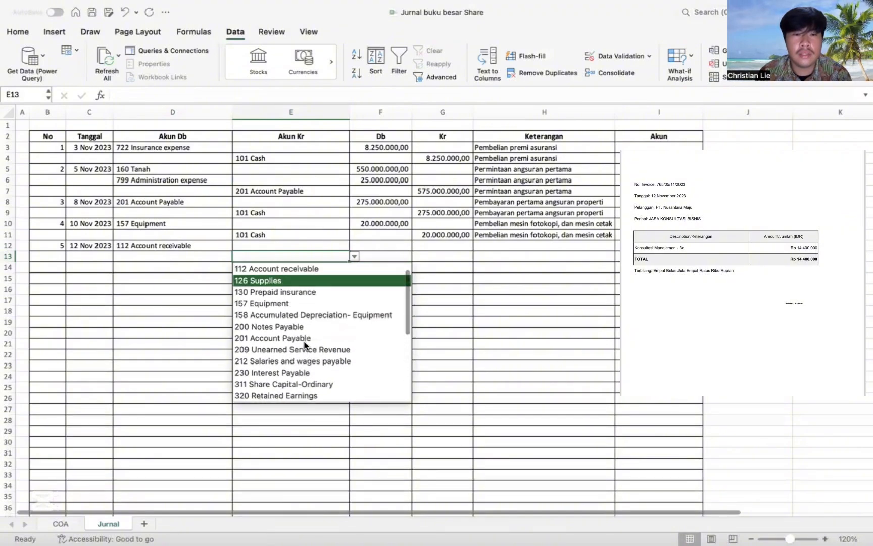
pyautogui.press('Down')
pyautogui.press('Down')
pyautogui.press('Down')
pyautogui.press('Down')
pyautogui.press('Down')
pyautogui.press('Down')
pyautogui.press('Down')
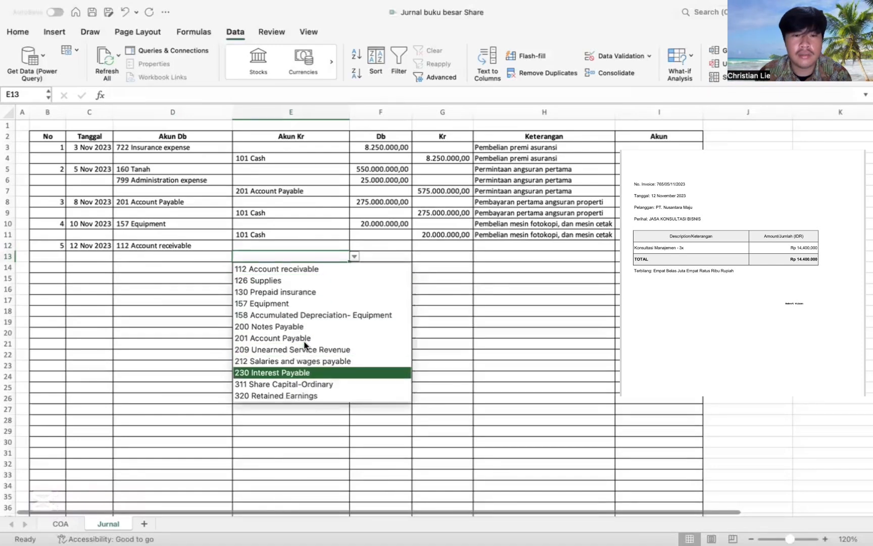
pyautogui.press('Down')
pyautogui.press('Down')
pyautogui.press('Down')
pyautogui.press('Down')
pyautogui.press('Down')
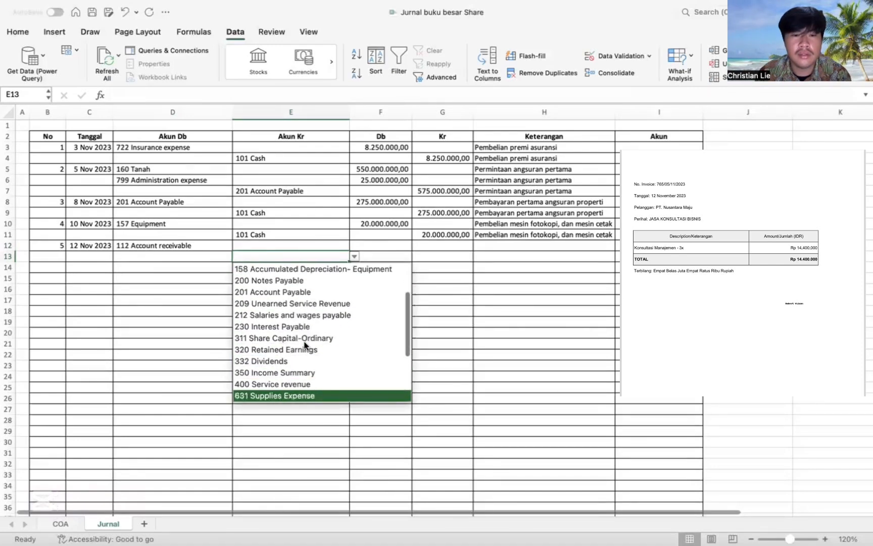
pyautogui.click(297, 385)
# - Enter 14400000 as the fifth entry's debit amount in F12 and copy it to the credit cell G13
pyautogui.click(366, 256)
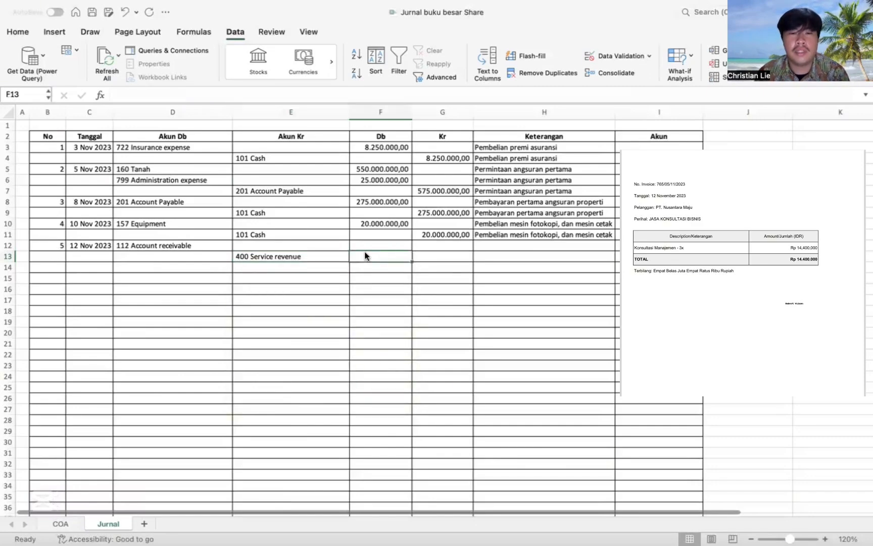
pyautogui.click(365, 247)
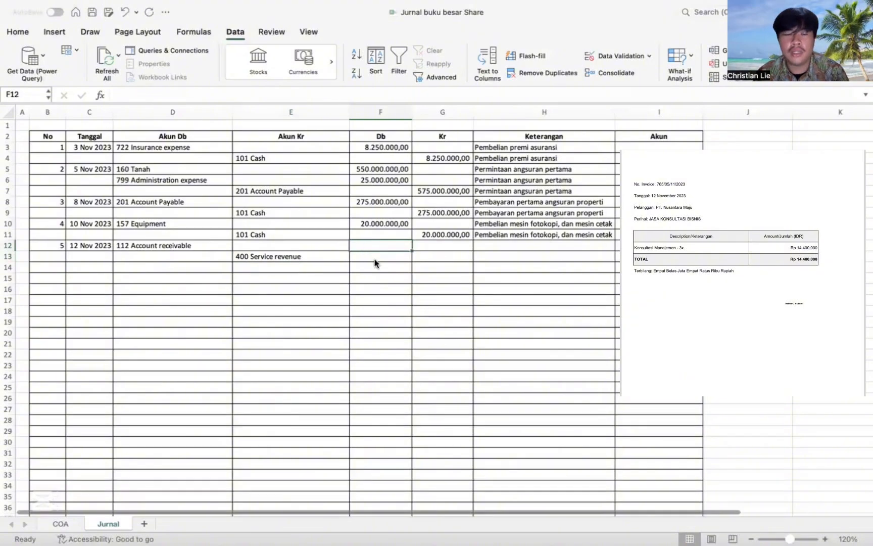
pyautogui.write('144')
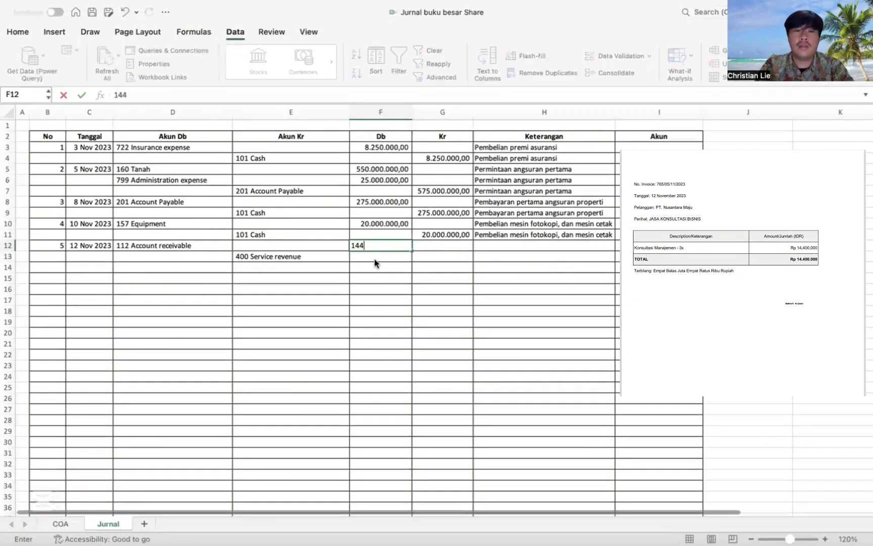
pyautogui.write('00000')
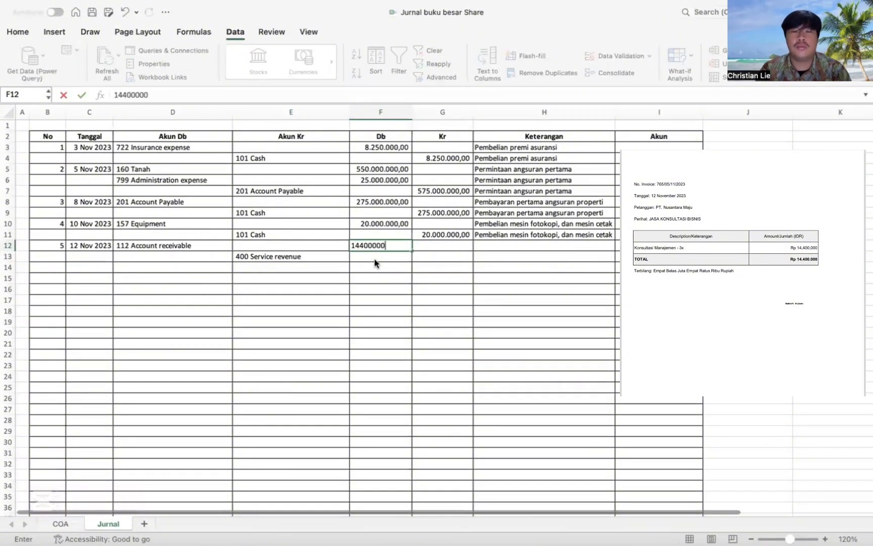
pyautogui.click(414, 244)
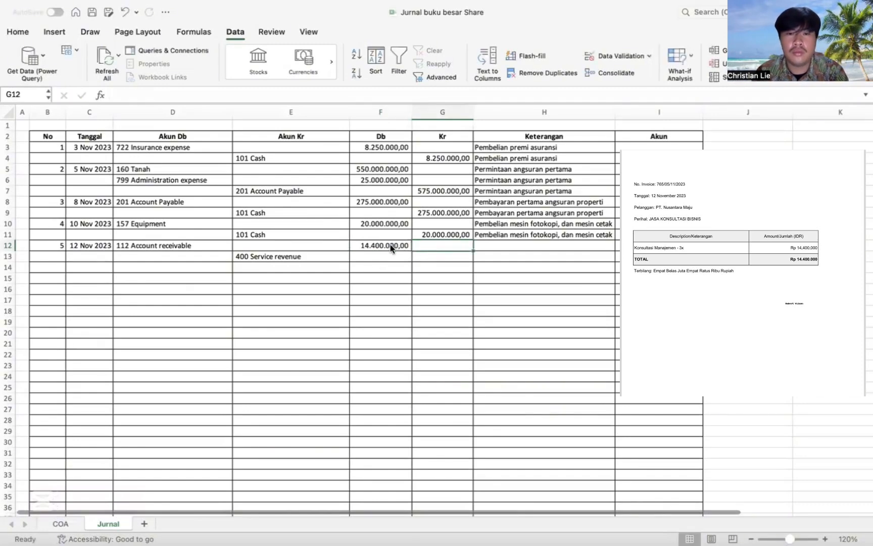
pyautogui.click(390, 244)
pyautogui.press('super+c')
pyautogui.click(439, 255)
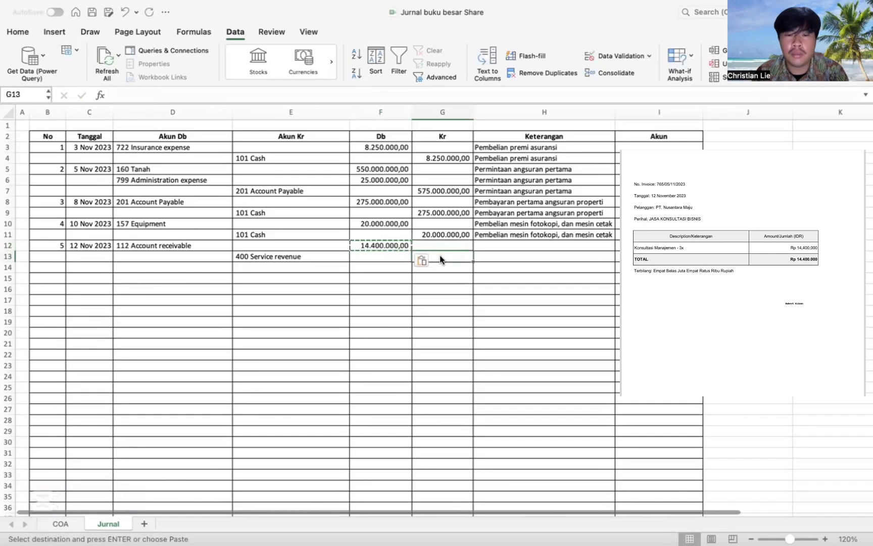
pyautogui.press('super+v')
# - Enter Pendapatan jasa konsultasi as the Keterangan in H12 and fill it down to H13
pyautogui.click(488, 246)
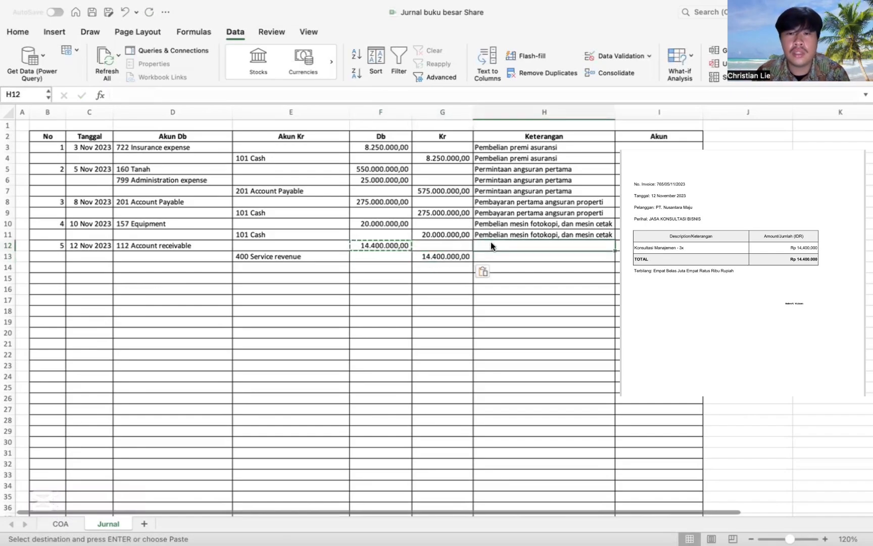
pyautogui.doubleClick(490, 243)
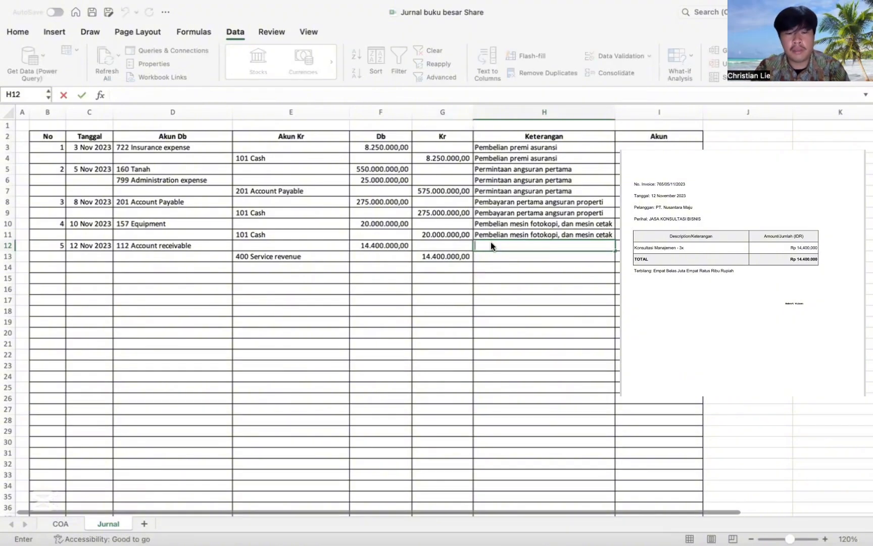
pyautogui.write('Pendapat')
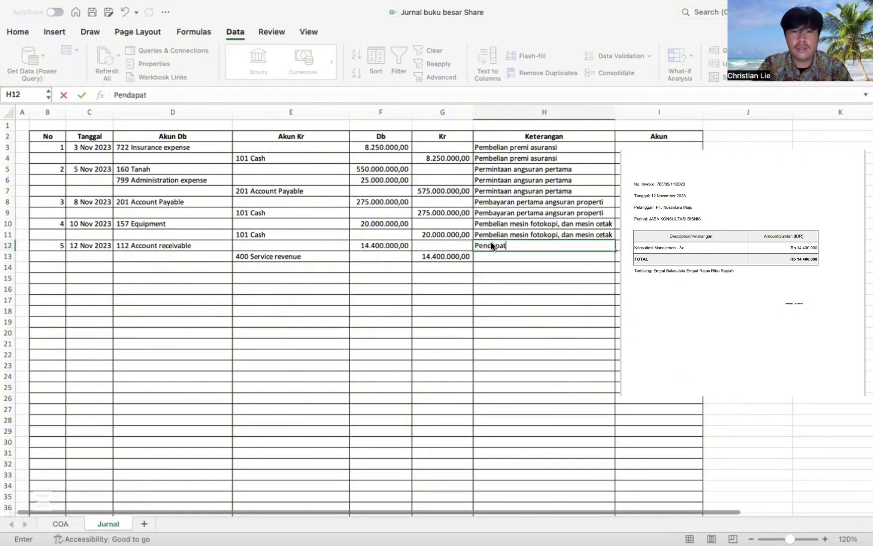
pyautogui.write('an jada')
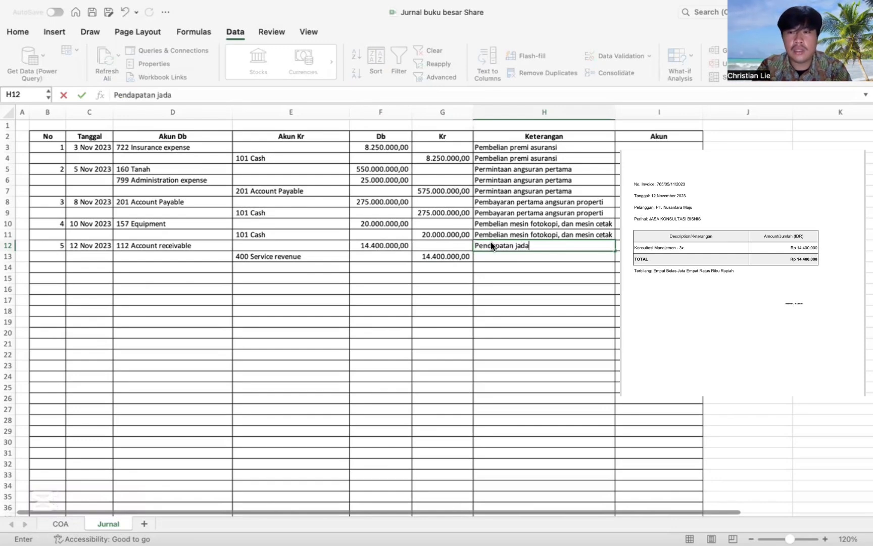
pyautogui.press('BackSpace')
pyautogui.press('BackSpace')
pyautogui.write('sa ')
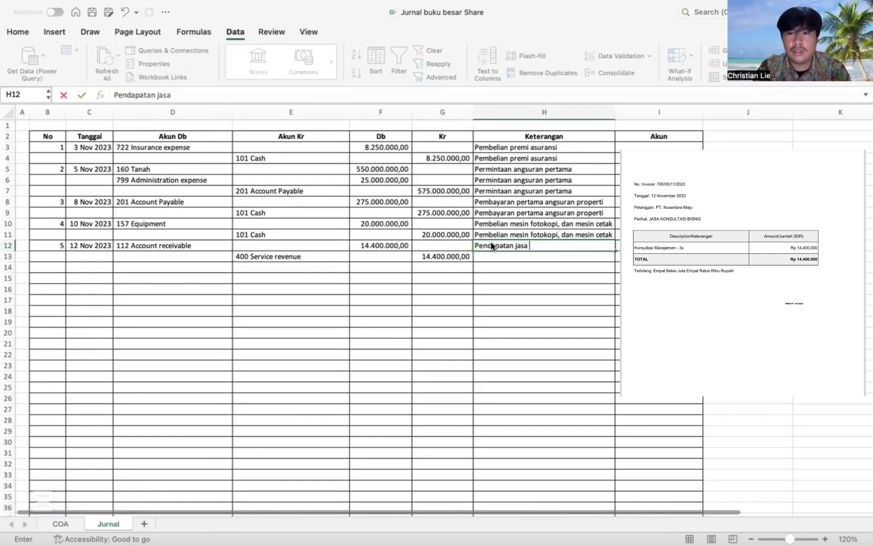
pyautogui.write('konsultasi')
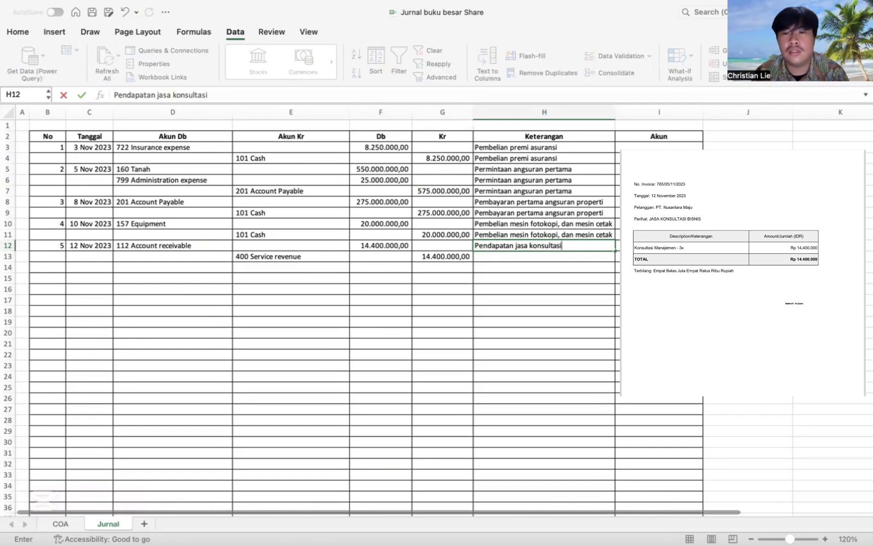
pyautogui.moveTo(616, 254); pyautogui.dragTo(611, 260)
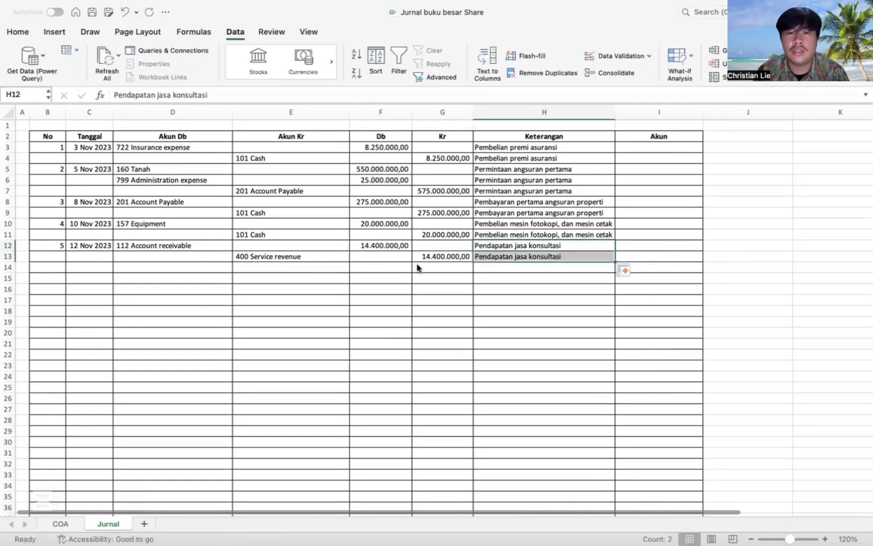
# - Start the sixth journal entry in row 14 with No 6 and the date 15/11/23
pyautogui.click(61, 269)
pyautogui.write('6')
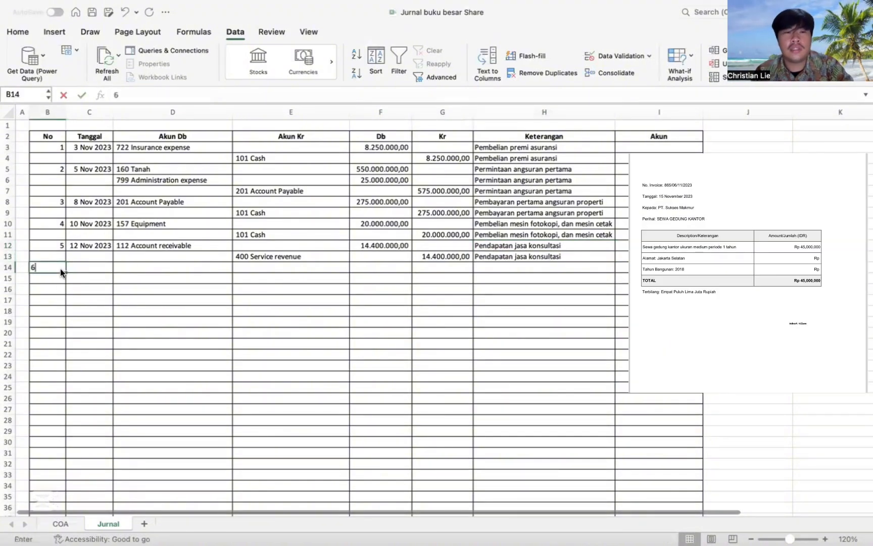
pyautogui.press('Tab')
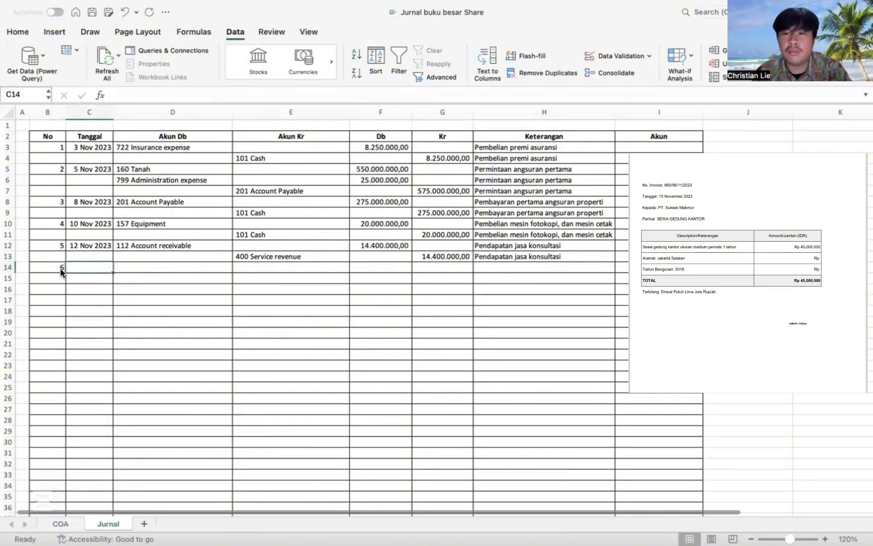
pyautogui.write('15')
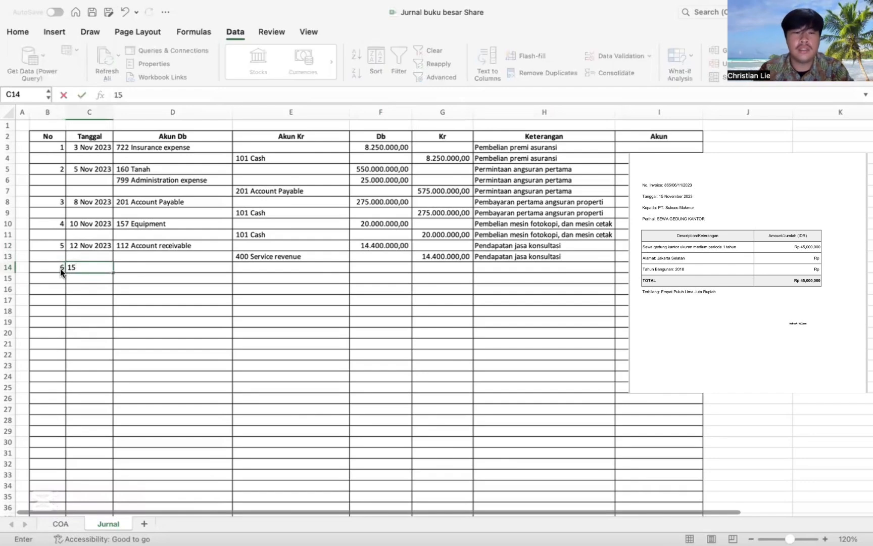
pyautogui.write('/11/23')
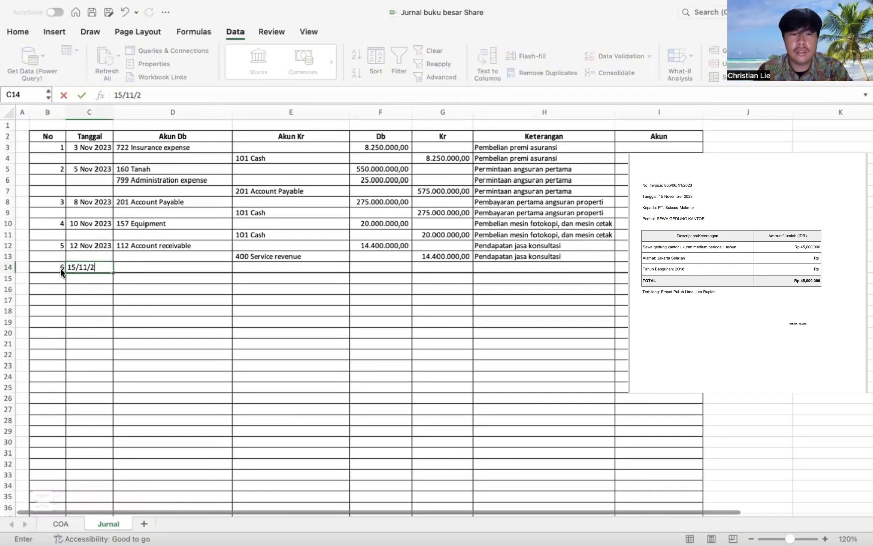
pyautogui.press('Tab')
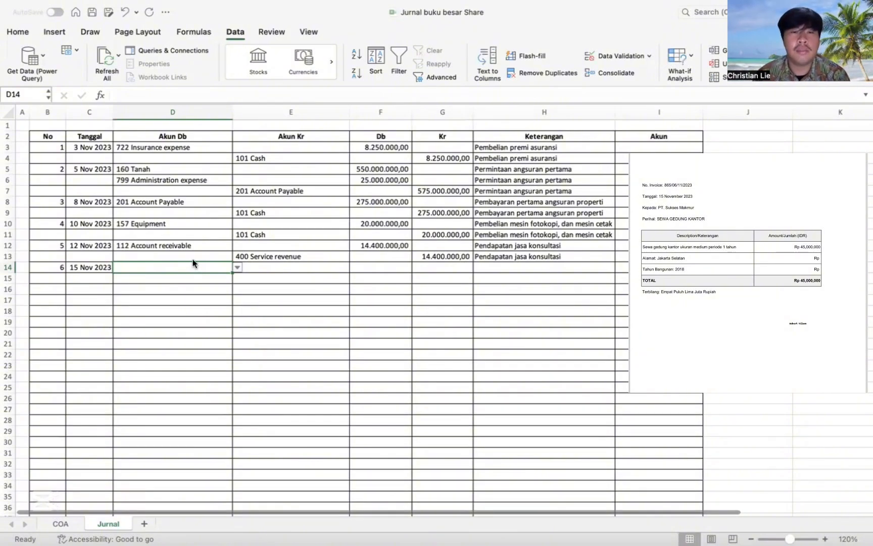
# - Choose 112 Account receivable from the list in D14 as the sixth entry's debit account and move to the credit account cell E15
pyautogui.click(238, 268)
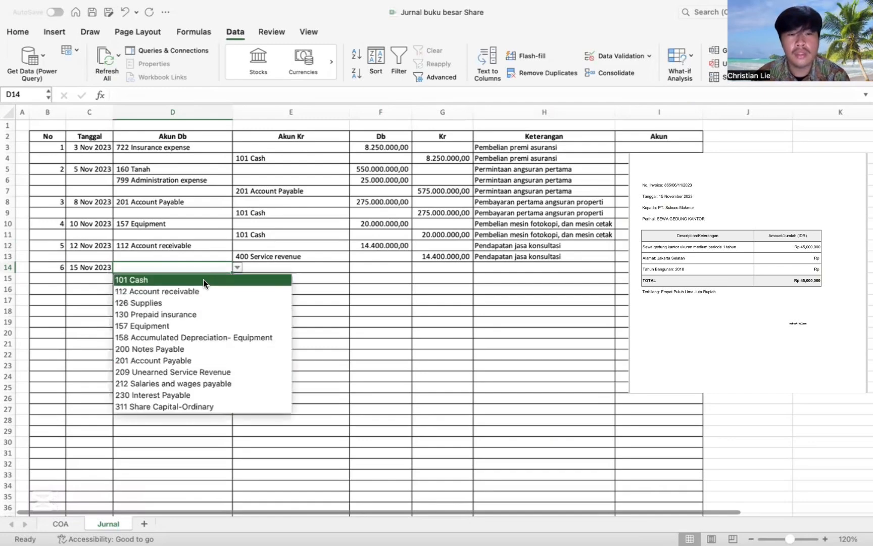
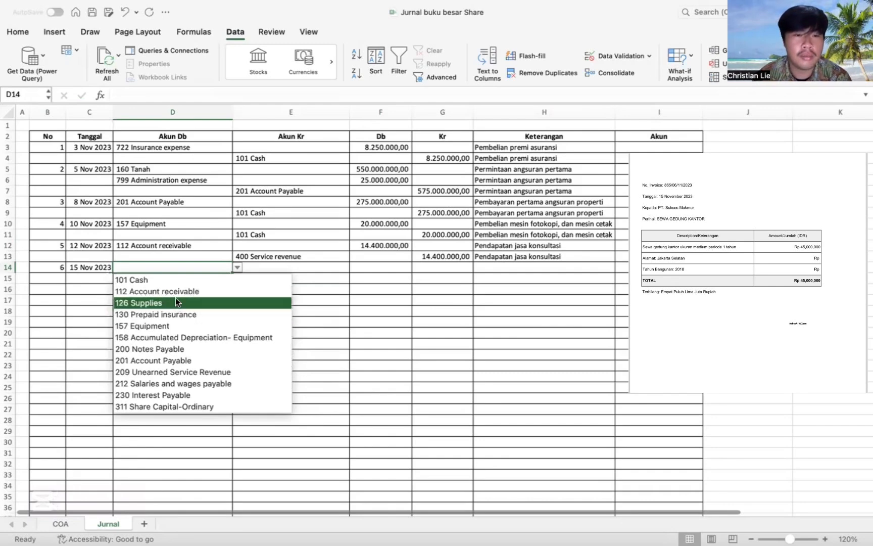
pyautogui.click(177, 292)
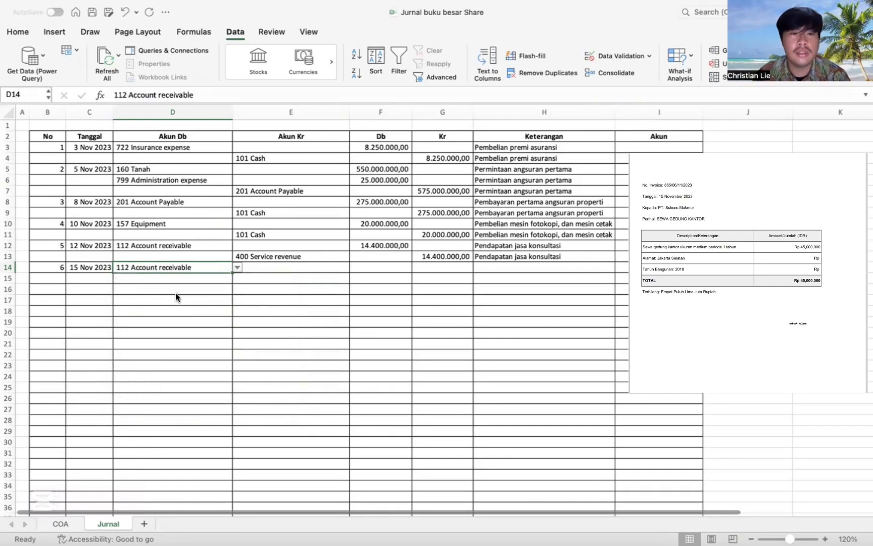
pyautogui.click(254, 268)
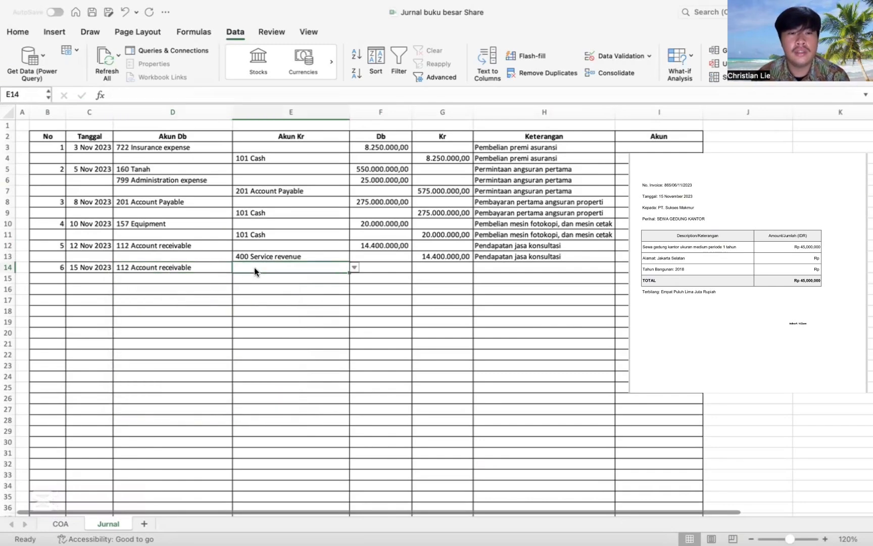
pyautogui.click(322, 278)
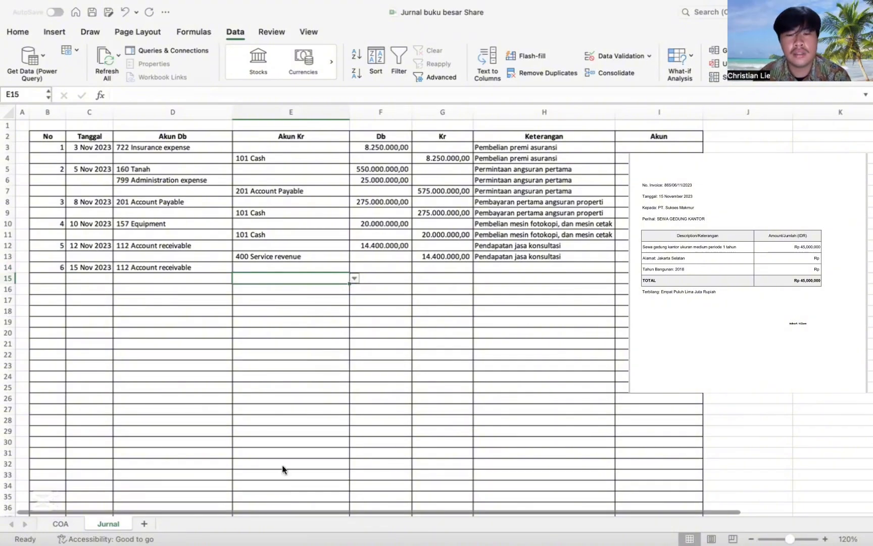
# - Add the account Rent revenue with code 401 in row 27 of the COA sheet, with its combined label in E27
pyautogui.click(75, 523)
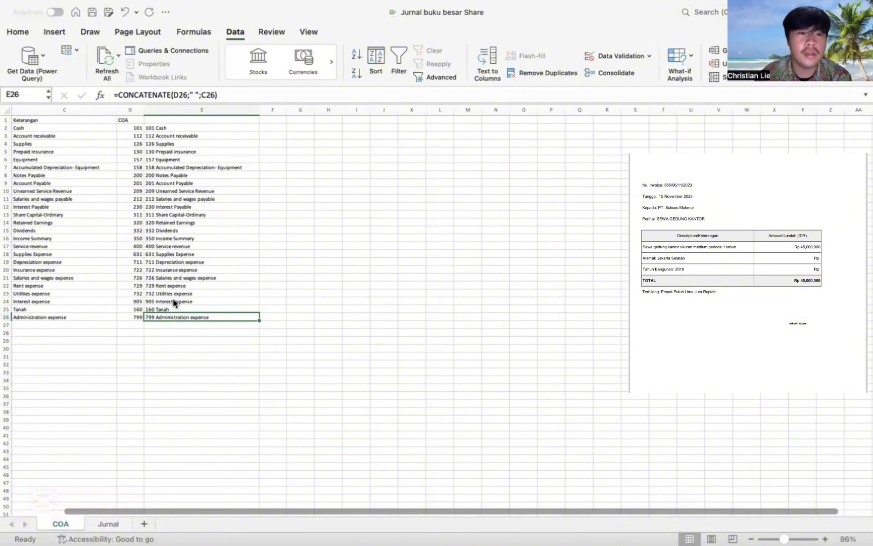
pyautogui.click(50, 326)
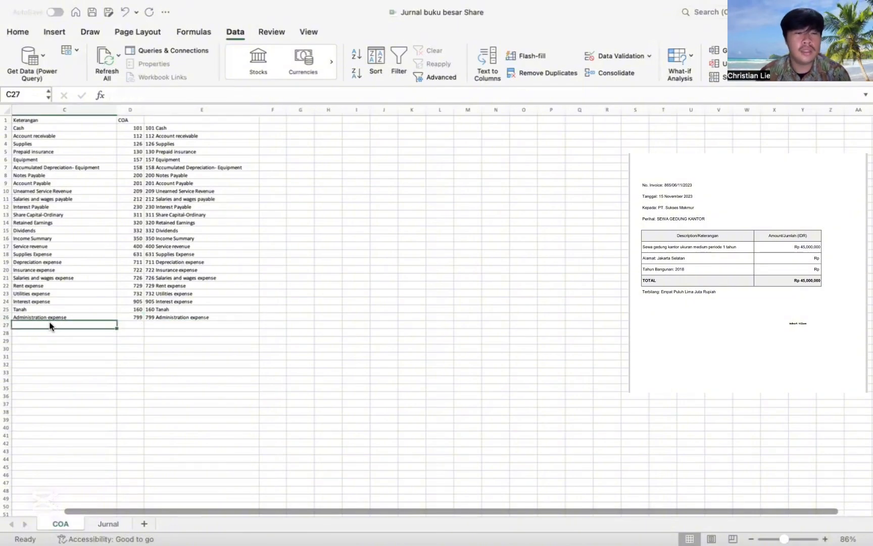
pyautogui.write('Pe')
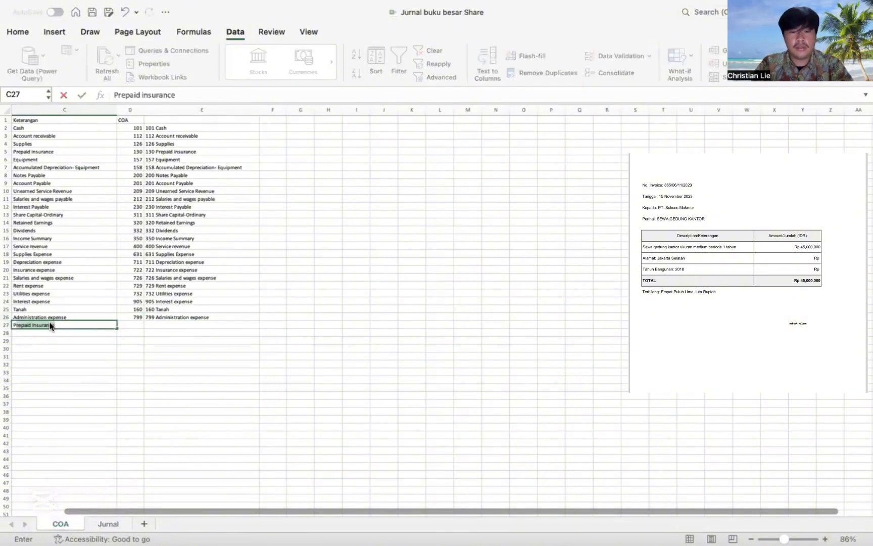
pyautogui.press('BackSpace')
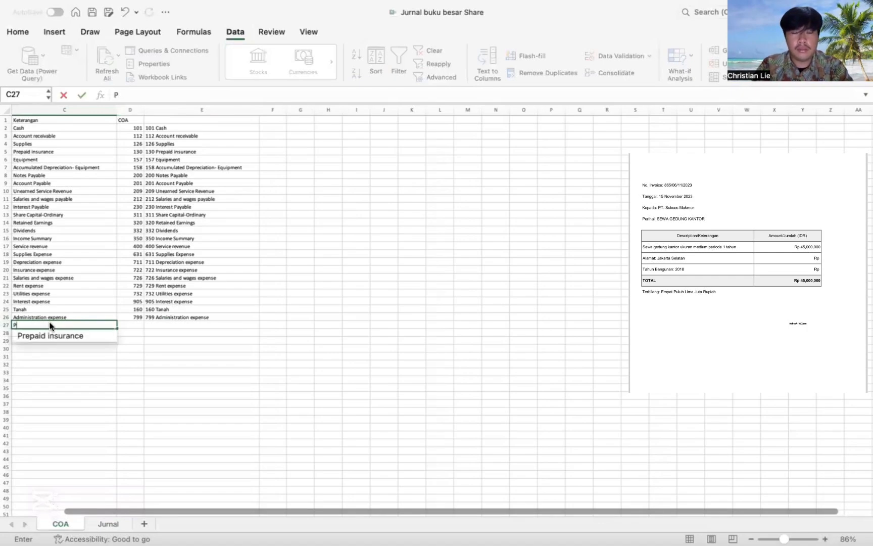
pyautogui.press('BackSpace')
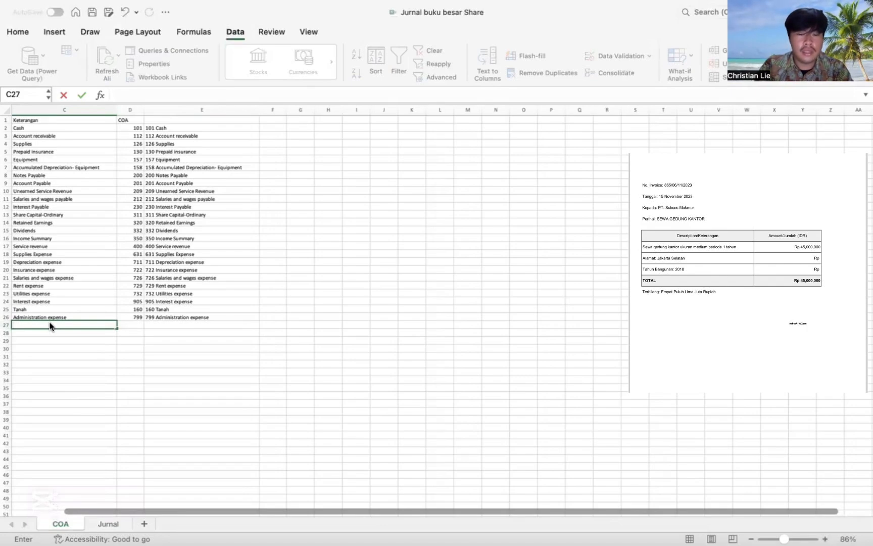
pyautogui.write('Rent ')
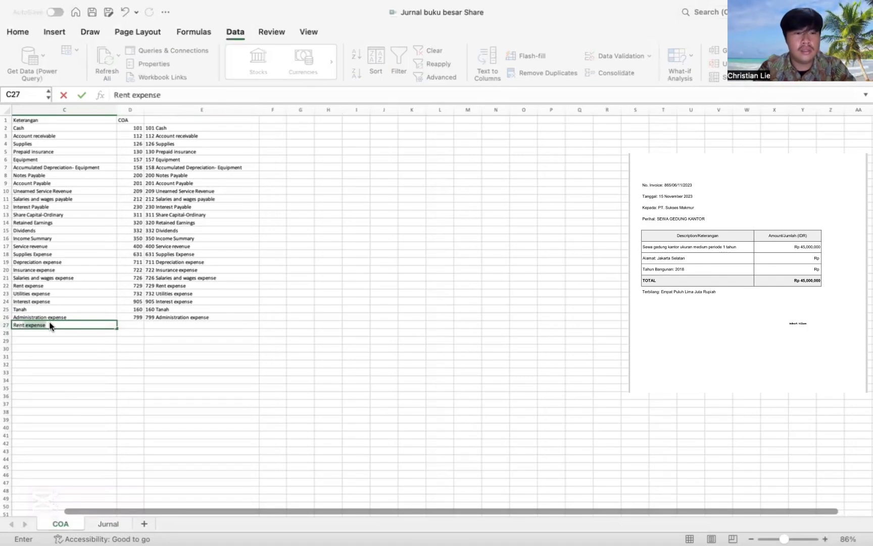
pyautogui.write('revenue')
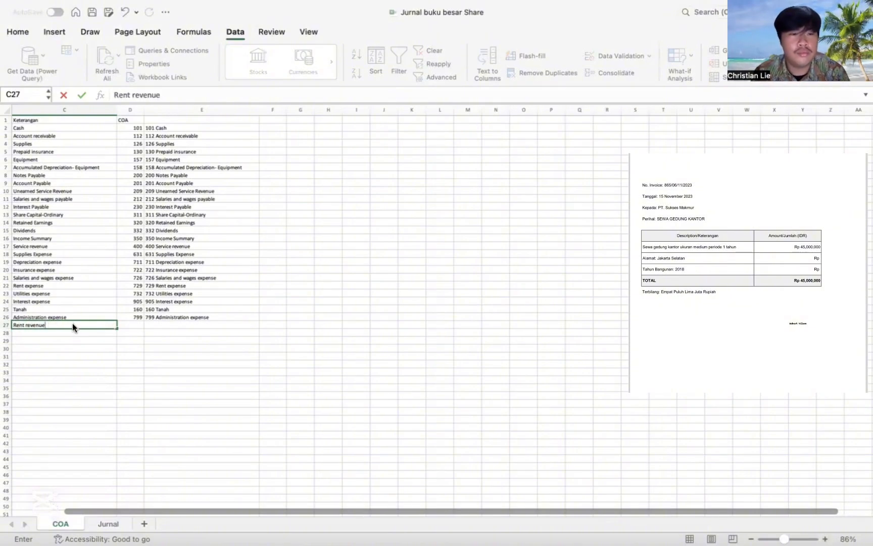
pyautogui.click(129, 328)
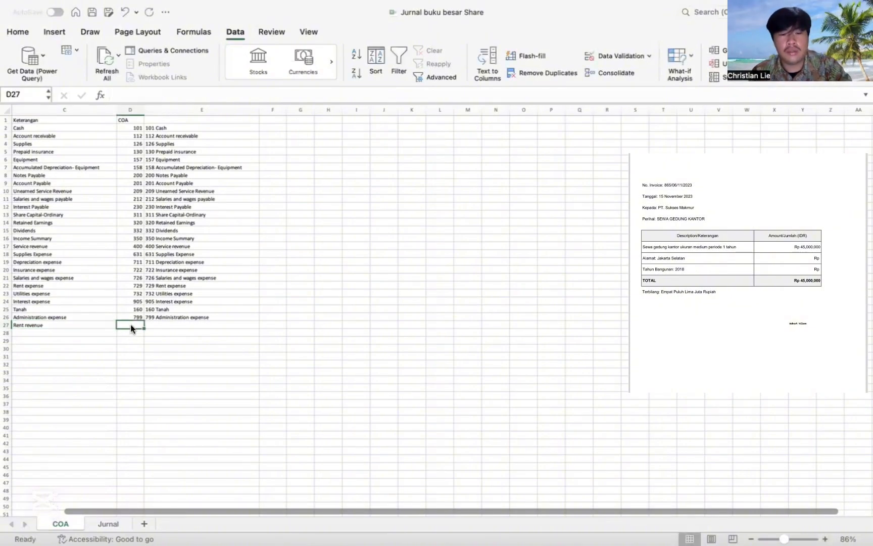
pyautogui.write('401')
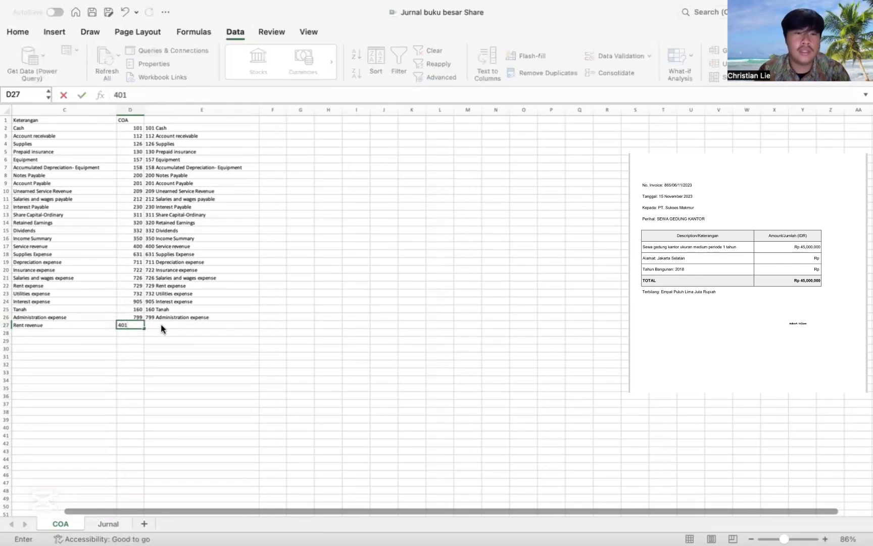
pyautogui.click(162, 325)
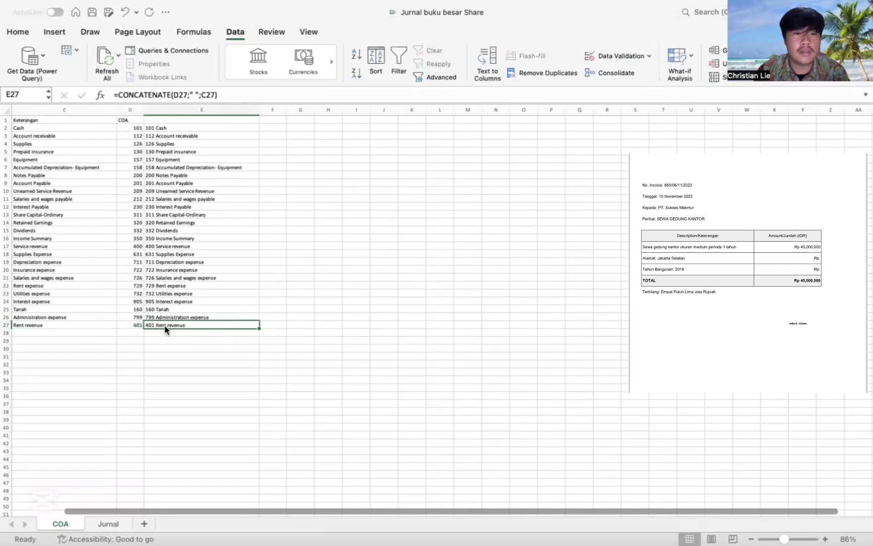
# - Extend the list validation source of the Jurnal account cells D3:E52 to =COA!$E$2:$E$27
pyautogui.click(113, 526)
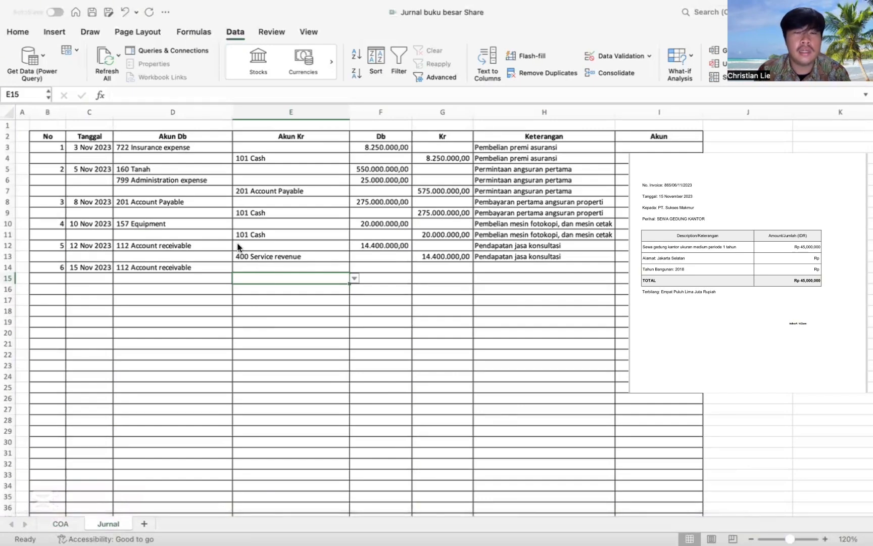
pyautogui.moveTo(150, 146); pyautogui.dragTo(255, 479)
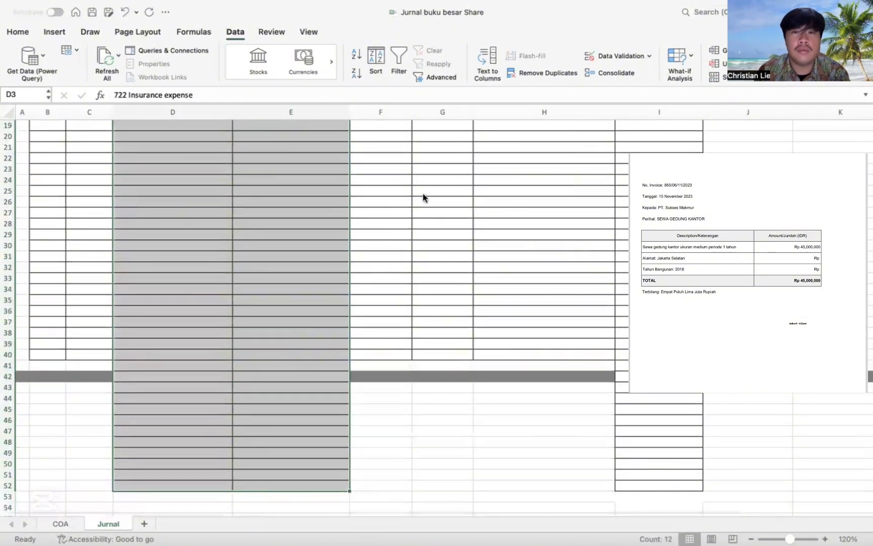
pyautogui.click(629, 55)
pyautogui.click(188, 326)
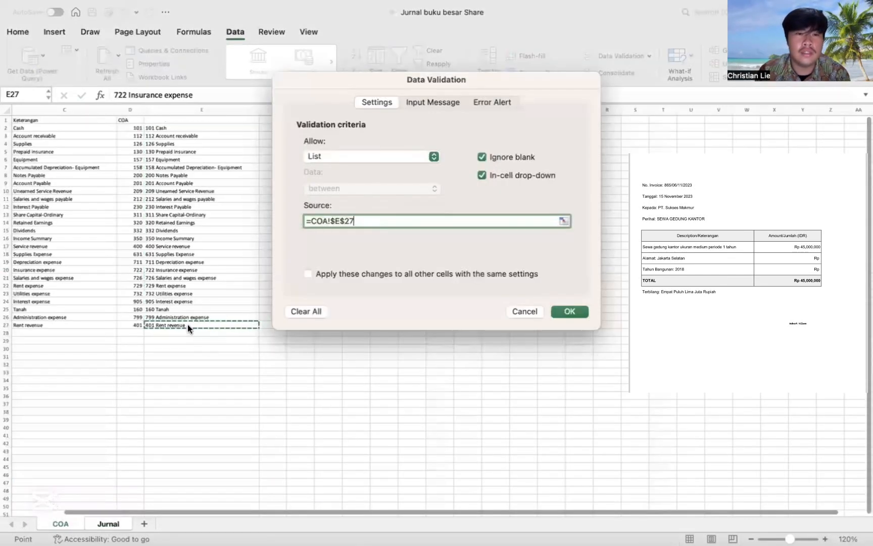
pyautogui.moveTo(192, 125); pyautogui.dragTo(187, 325)
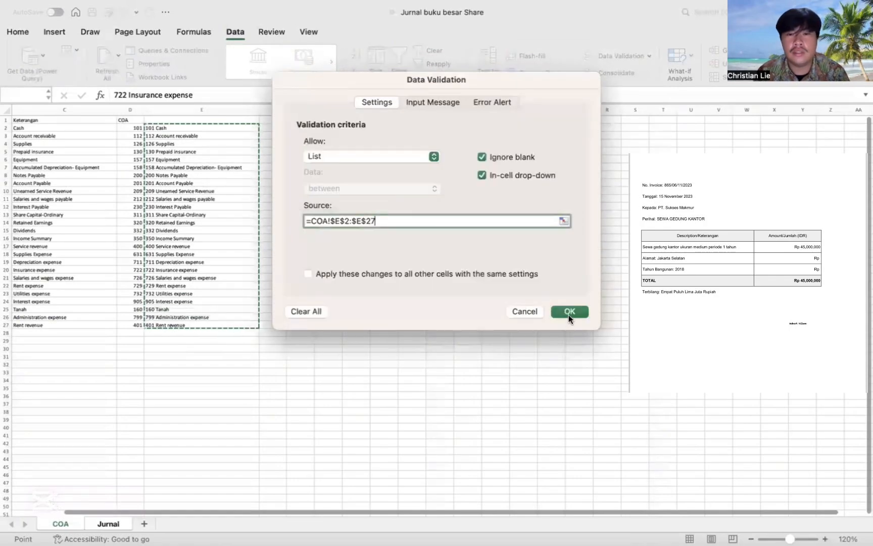
pyautogui.click(568, 311)
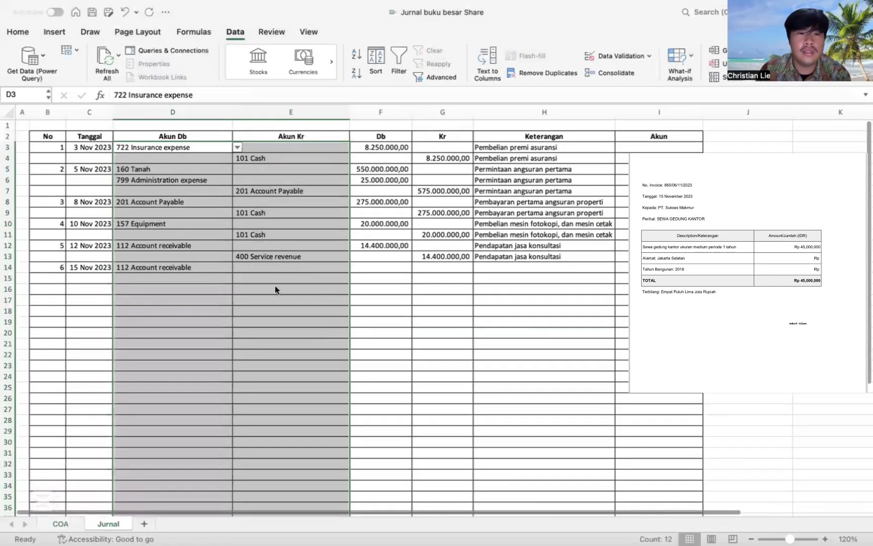
# - Choose 401 Rent revenue from the list in E15 as the sixth entry's credit account
pyautogui.click(275, 284)
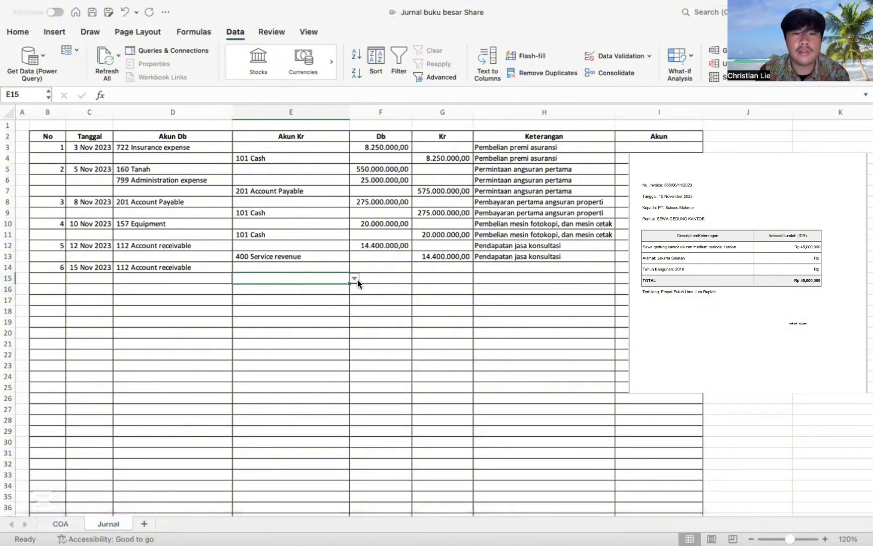
pyautogui.click(356, 279)
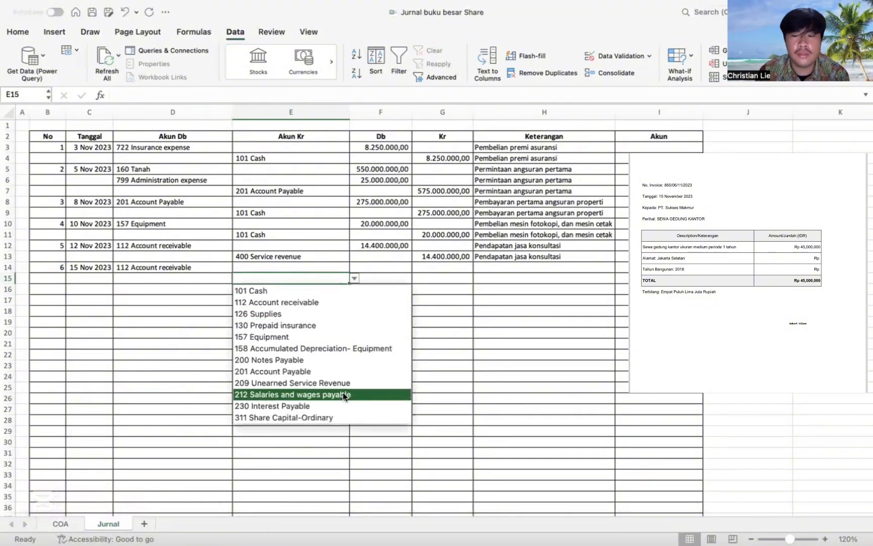
pyautogui.press('Down')
pyautogui.press('Down')
pyautogui.press('Down')
pyautogui.press('Down')
pyautogui.press('Down')
pyautogui.press('Down')
pyautogui.press('Down')
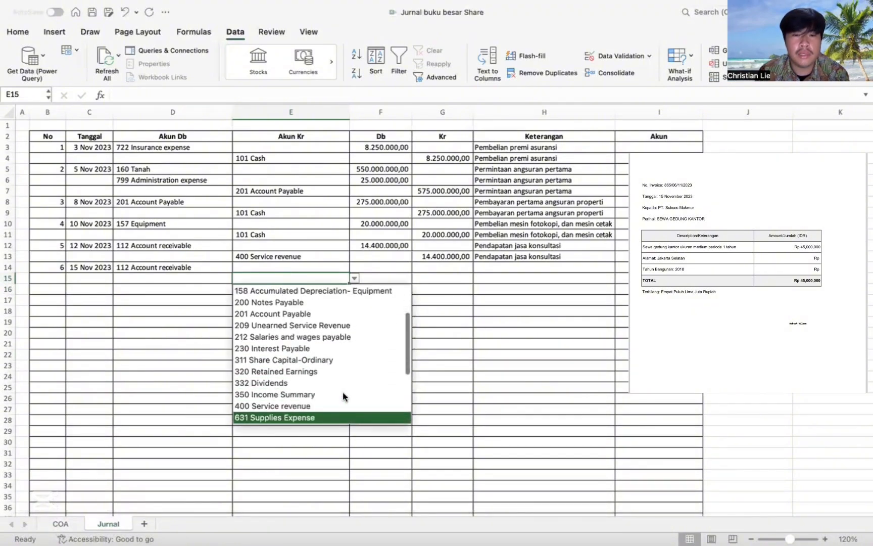
pyautogui.press('Down')
pyautogui.press('Down')
pyautogui.press('Down')
pyautogui.press('Down')
pyautogui.press('Down')
pyautogui.press('Down')
pyautogui.press('Down')
pyautogui.press('Down')
pyautogui.press('Down')
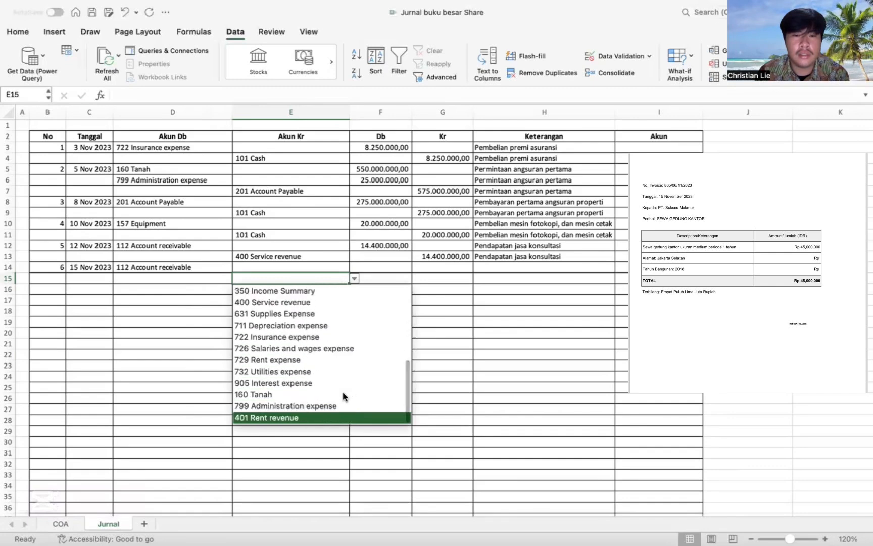
pyautogui.click(342, 420)
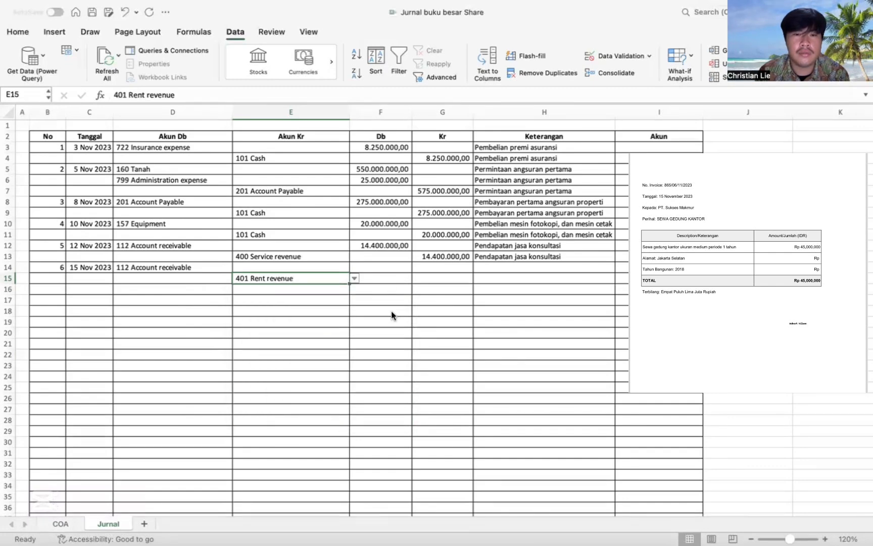
# - Enter 45000000 as the sixth entry's debit amount in F14 and copy it to the credit cell G15
pyautogui.click(380, 266)
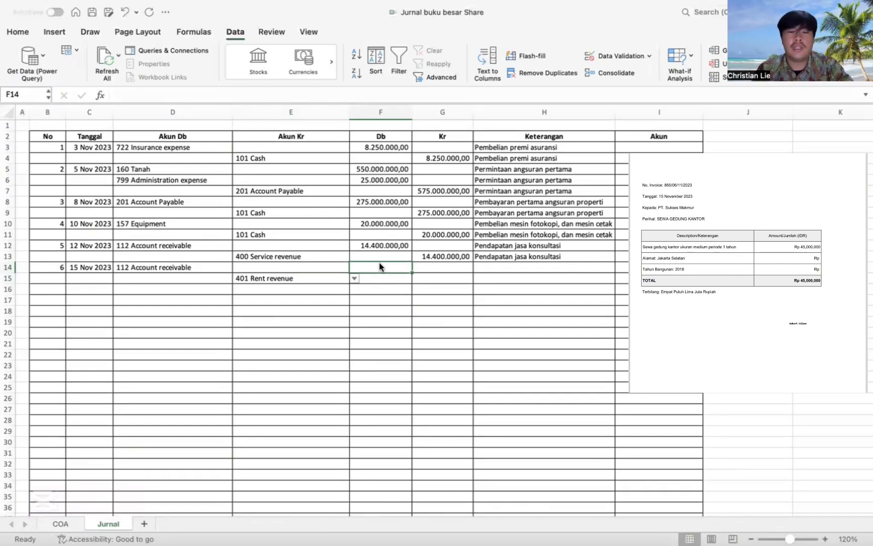
pyautogui.write('4500000')
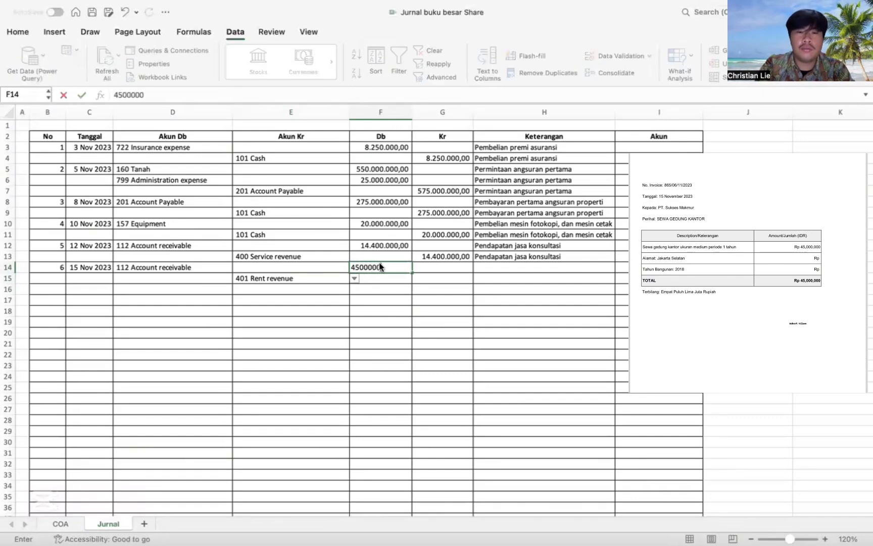
pyautogui.write('0')
pyautogui.press('Return')
pyautogui.click(379, 262)
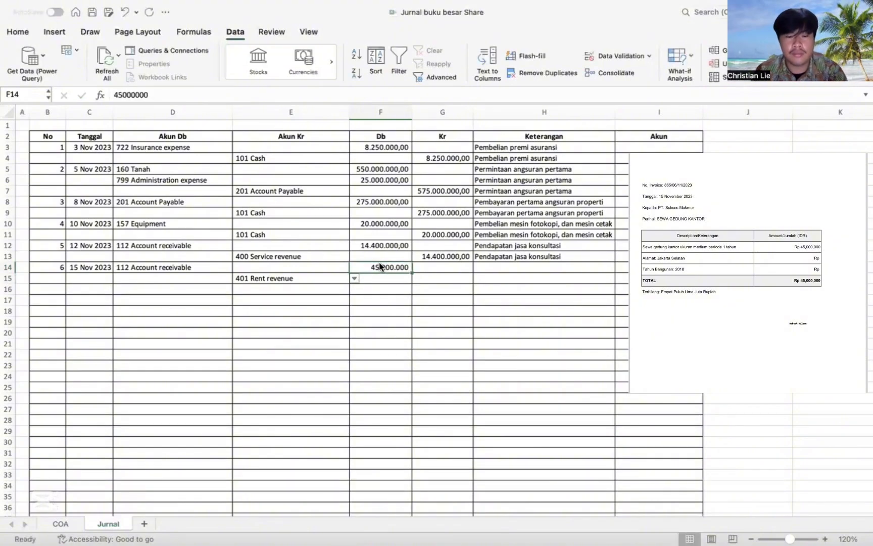
pyautogui.press('super+c')
pyautogui.click(440, 275)
pyautogui.press('super+v')
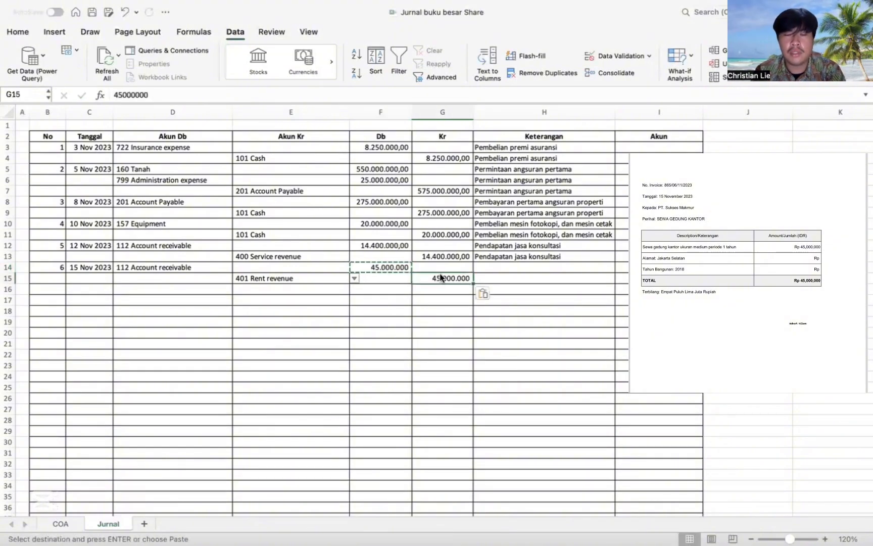
# - Enter Pendapatan sewa gedung kantor as the Keterangan in H14 and fill it down to H15
pyautogui.click(503, 276)
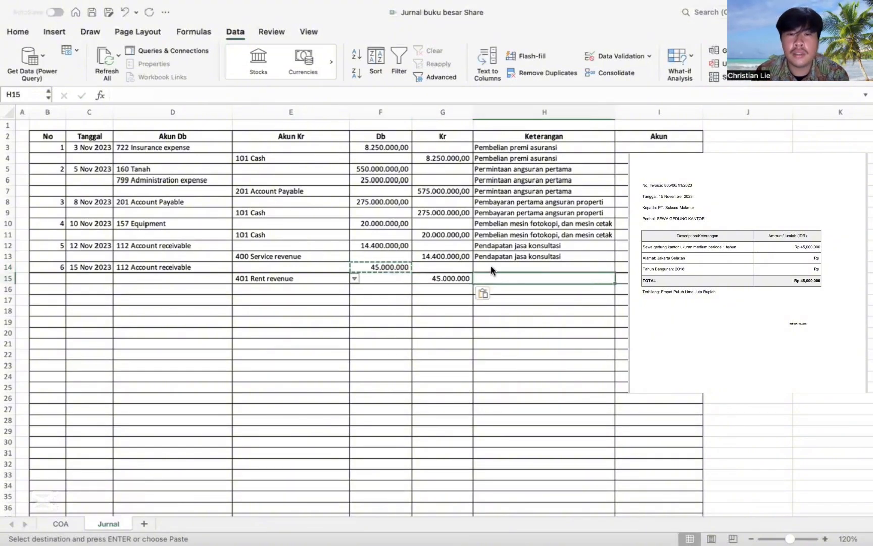
pyautogui.click(491, 267)
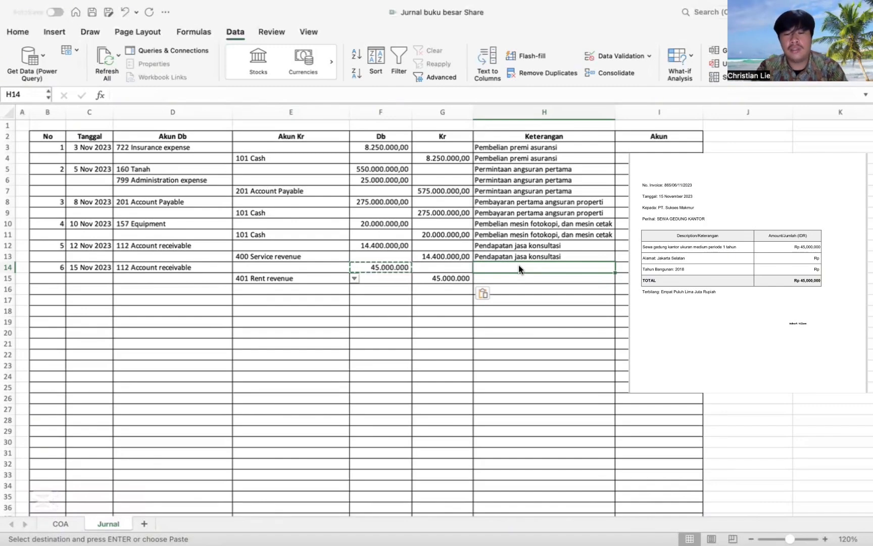
pyautogui.write('Pend')
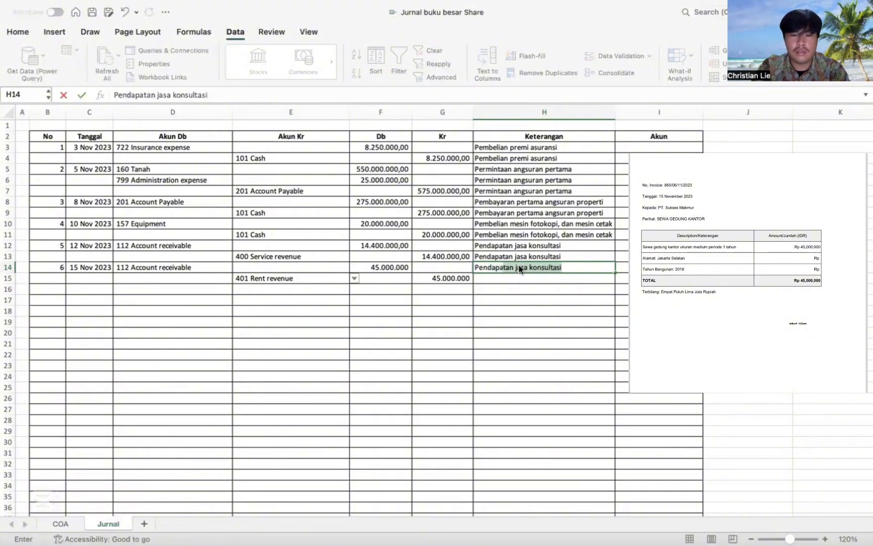
pyautogui.write('apatan sewa ')
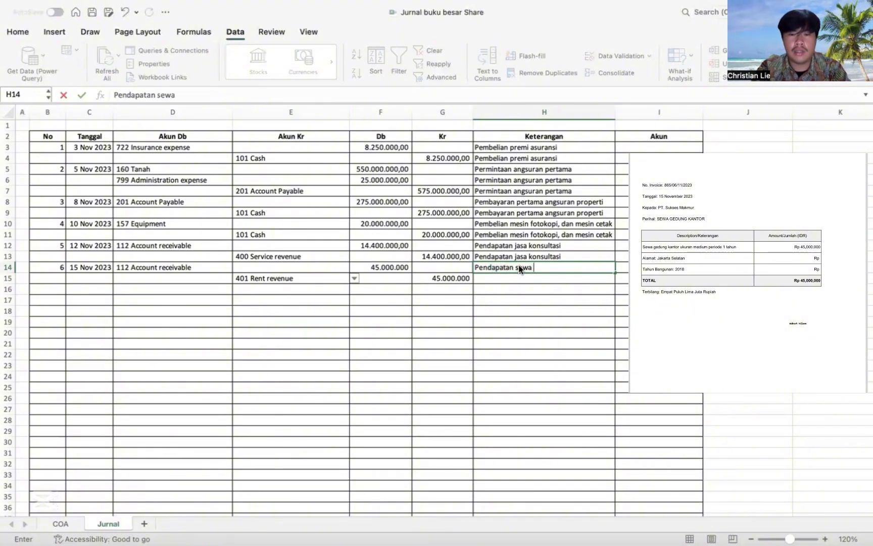
pyautogui.write('gedung kan')
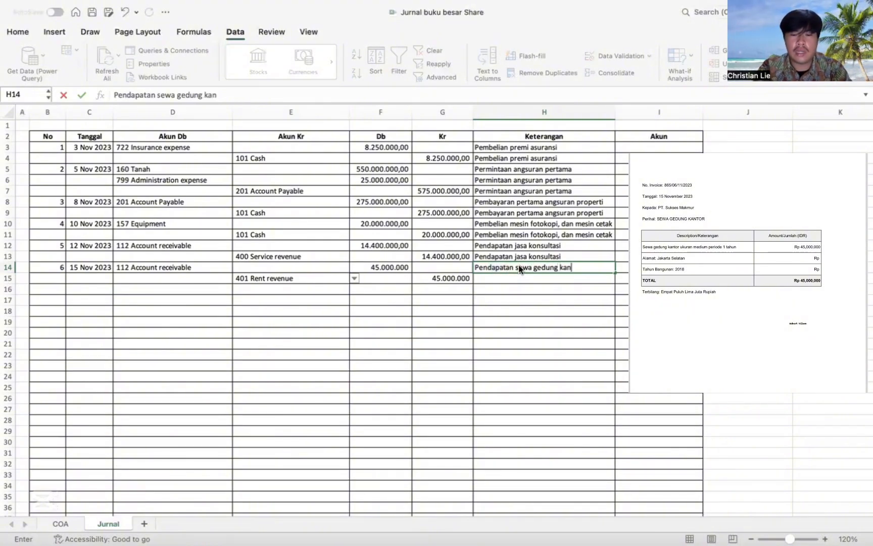
pyautogui.write('tor')
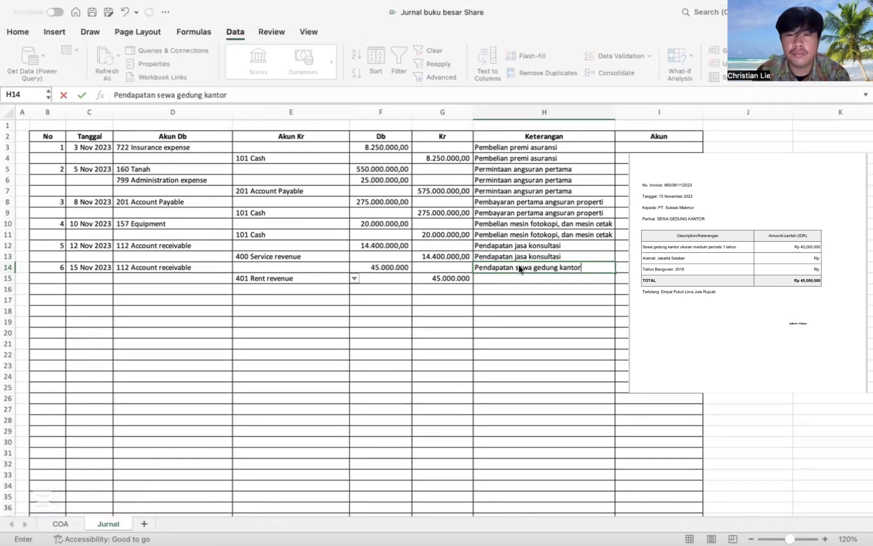
pyautogui.press('Return')
pyautogui.click(519, 265)
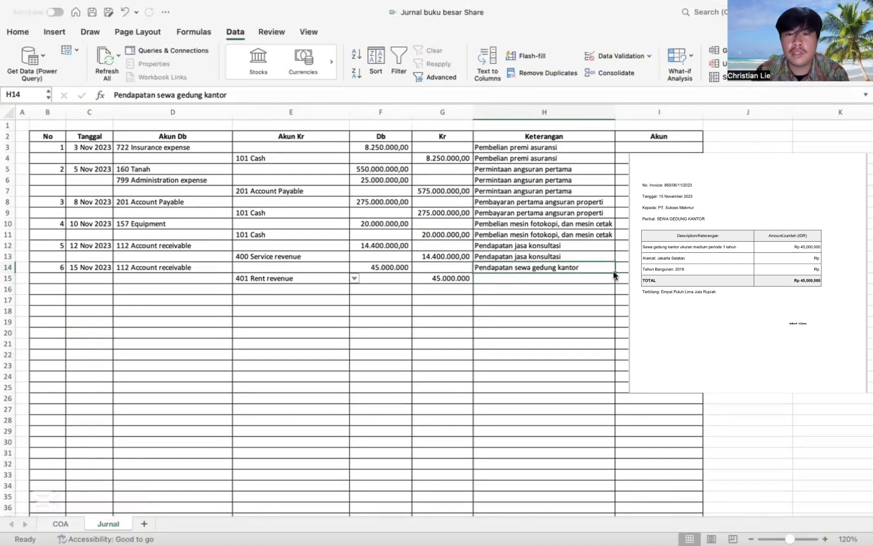
pyautogui.moveTo(613, 274); pyautogui.dragTo(615, 285)
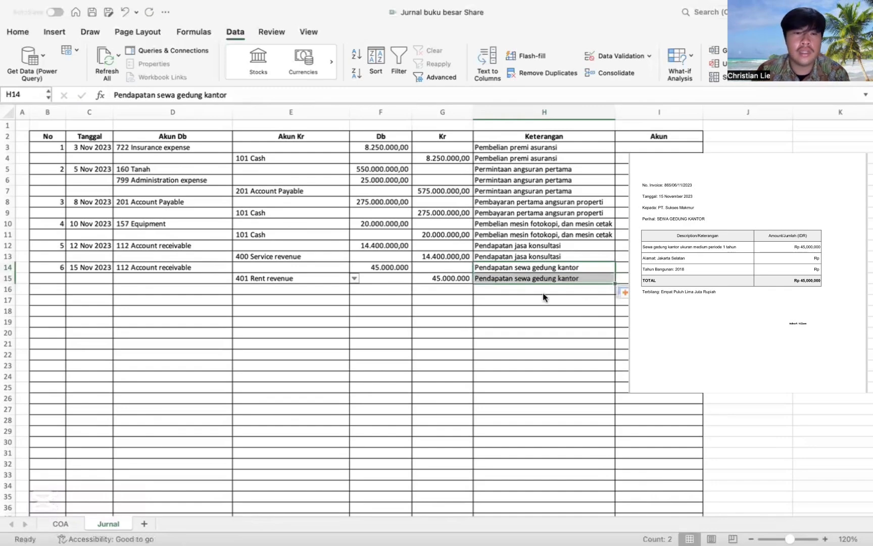
# - Start the seventh journal entry with number 7 in B16 and the date 18/11/23 in C16
pyautogui.click(54, 287)
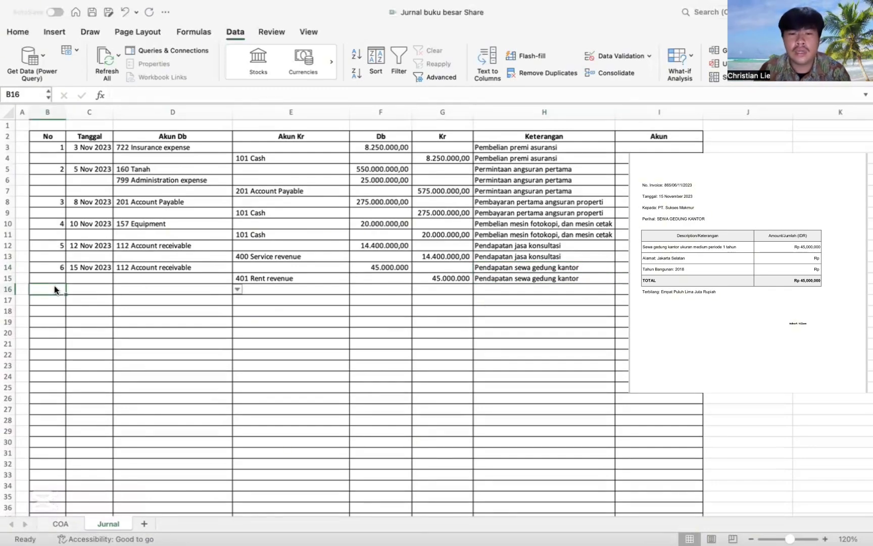
pyautogui.write('7')
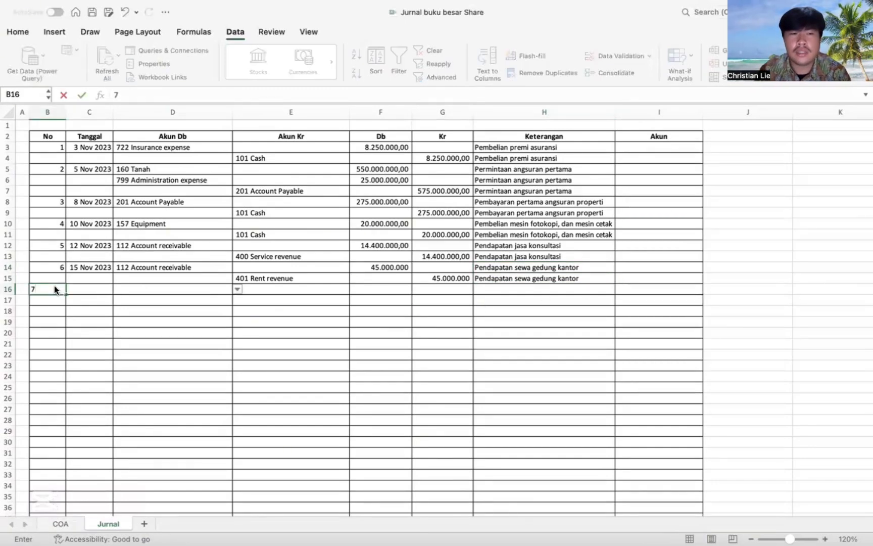
pyautogui.press('Tab')
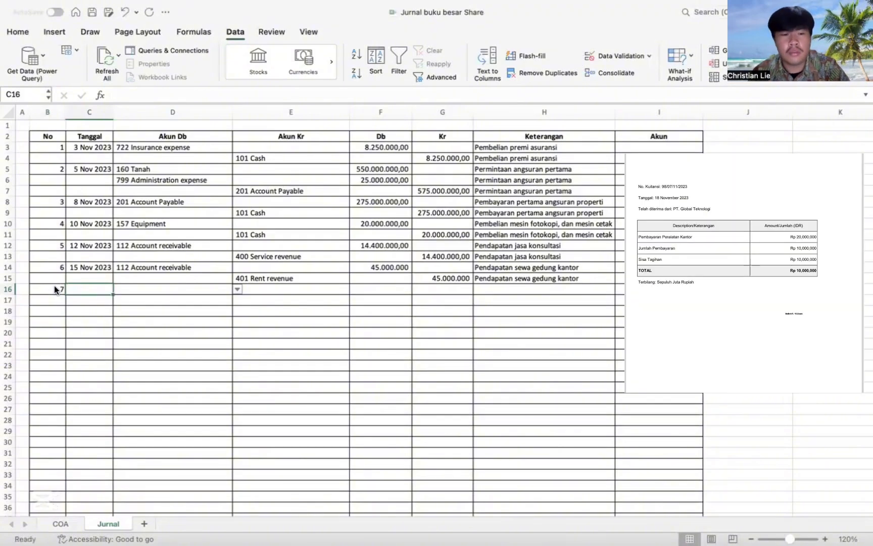
pyautogui.write('18/11')
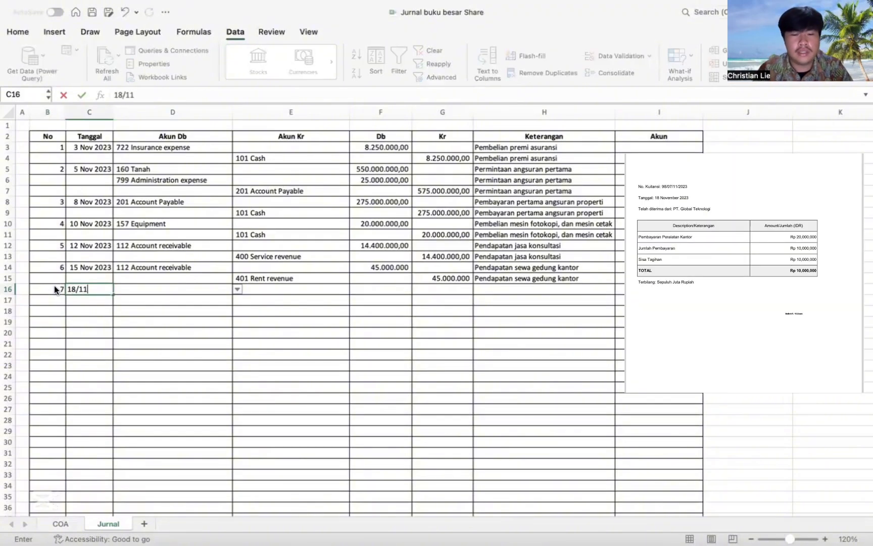
pyautogui.write('/23')
pyautogui.press('Tab')
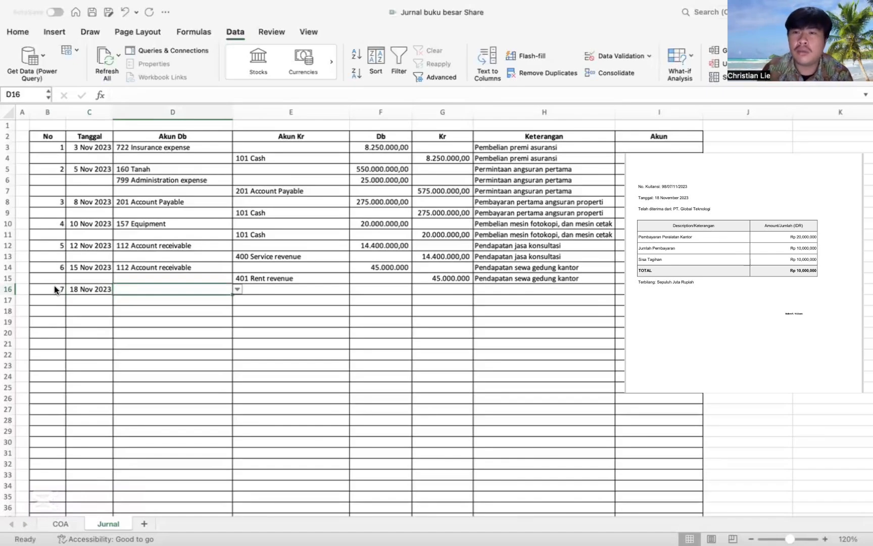
# - Choose 101 Cash as the seventh entry's debit account in D16 and 112 Account receivable as its credit account in E17
pyautogui.click(237, 289)
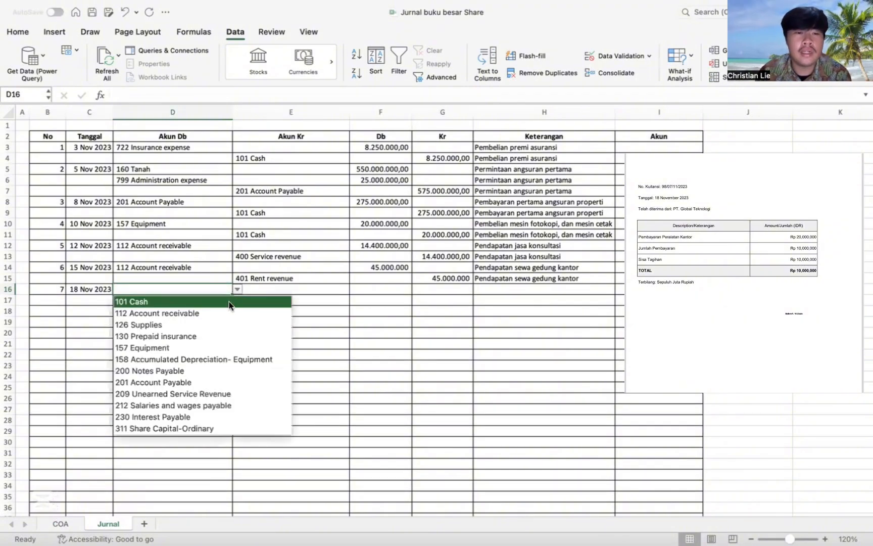
pyautogui.click(229, 301)
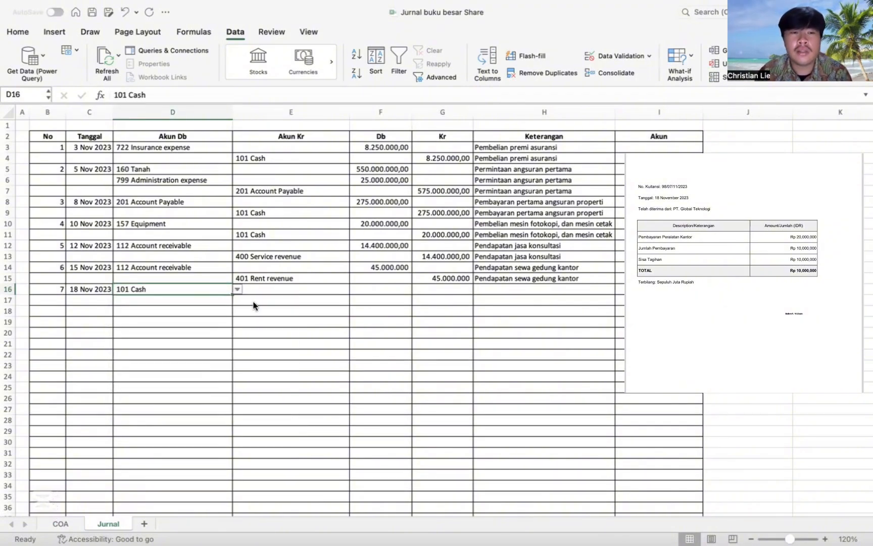
pyautogui.click(278, 300)
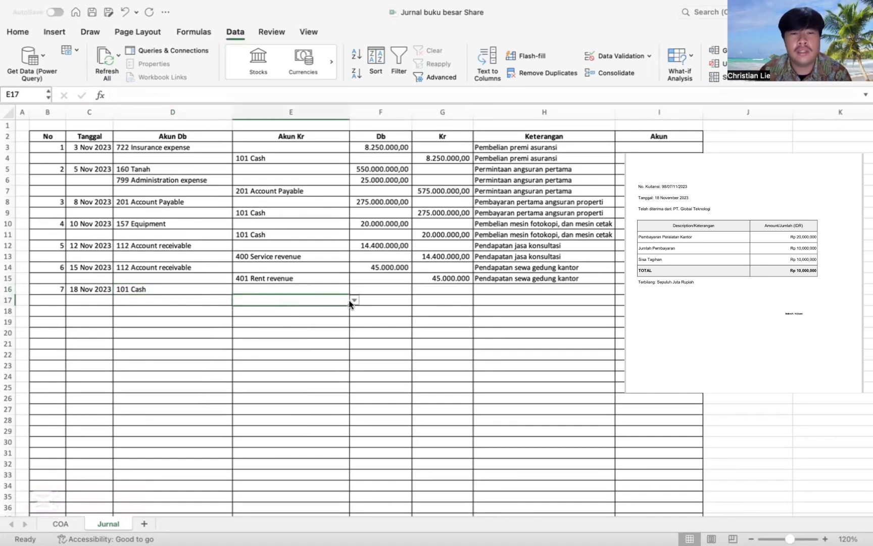
pyautogui.hotkey('alt', 'Down')
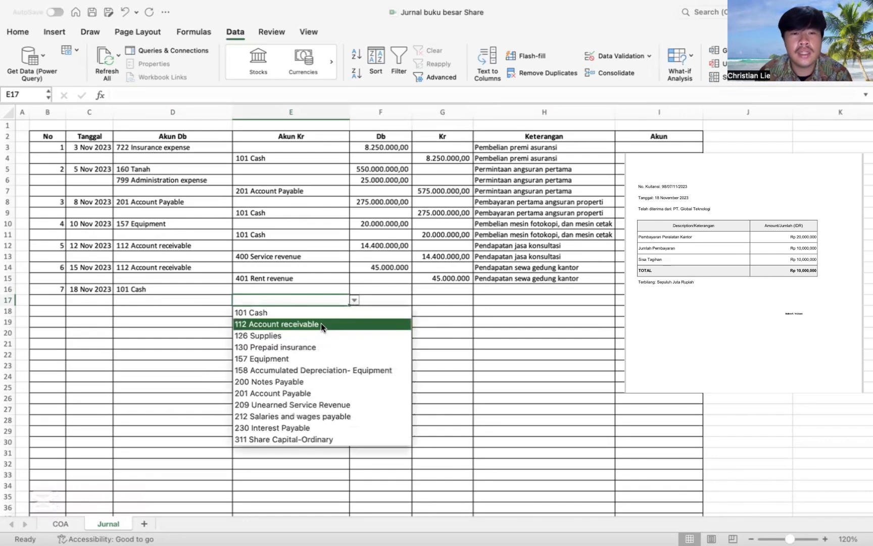
pyautogui.click(321, 324)
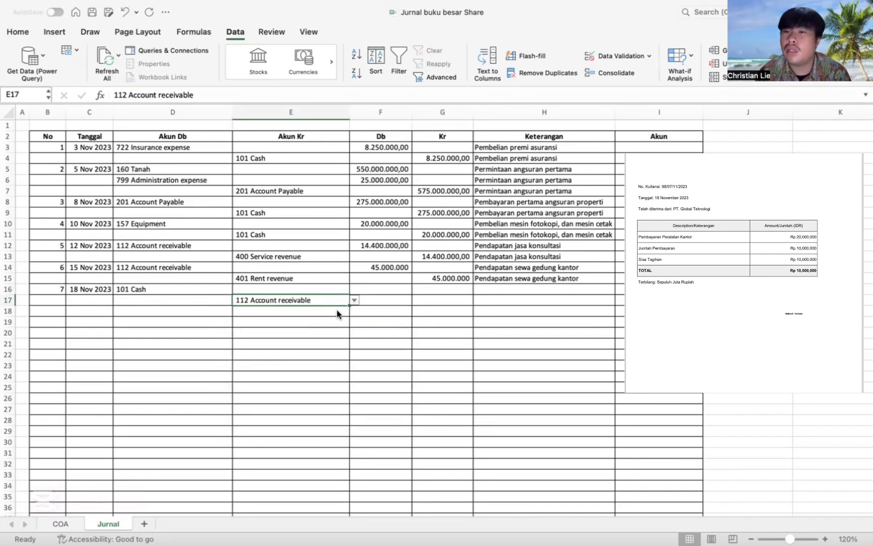
# - Enter 10000000 as the seventh entry's debit amount in F16 and as its credit amount in G17
pyautogui.click(366, 289)
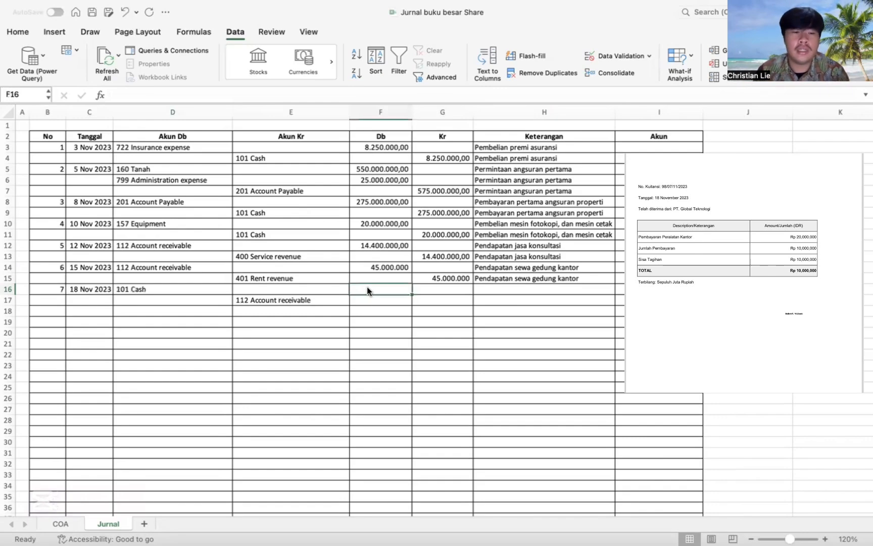
pyautogui.write('10000000')
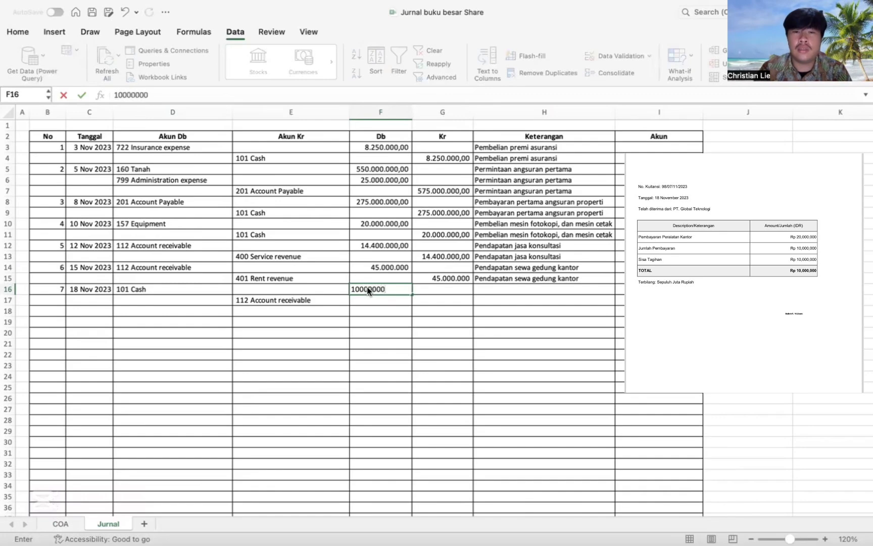
pyautogui.press('Return')
pyautogui.press('Tab')
pyautogui.write('10')
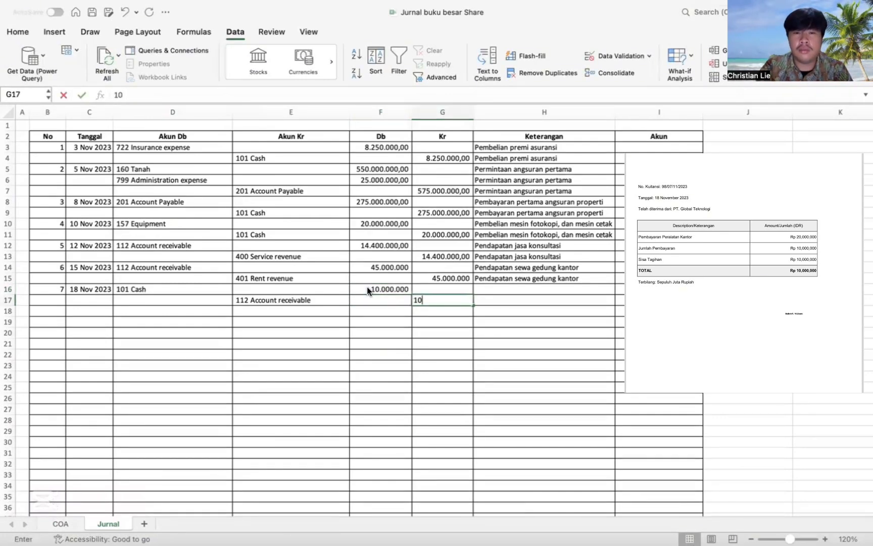
pyautogui.write('.000.0000000')
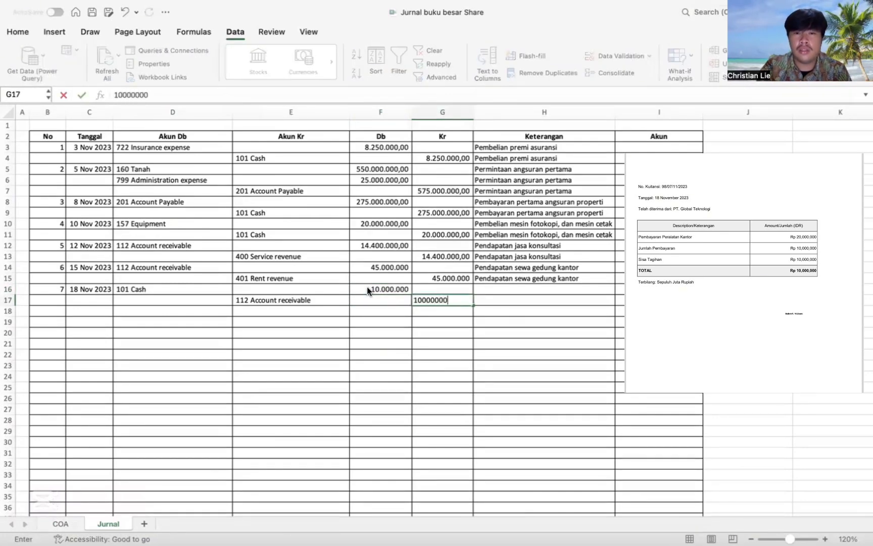
pyautogui.press('Tab')
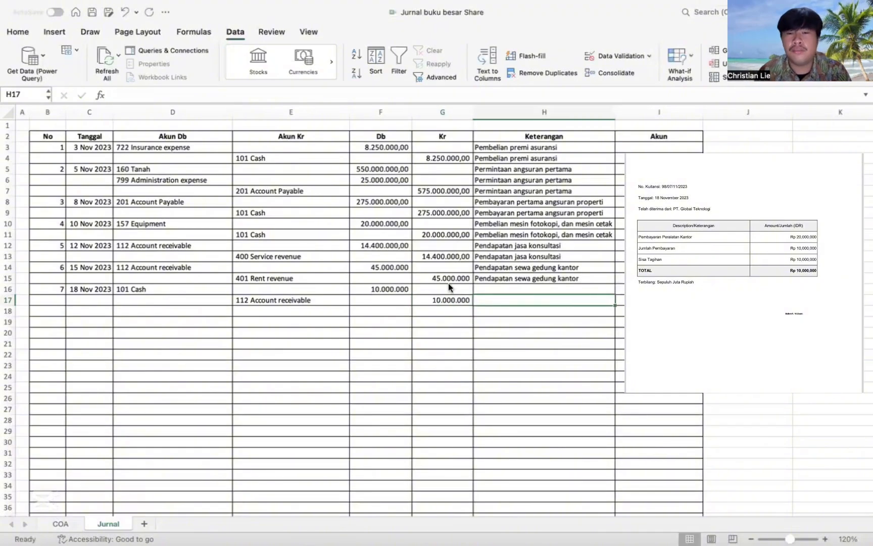
# - Enter Penerimaan piutang as the Keterangan in H16 and fill it down to H17
pyautogui.click(499, 289)
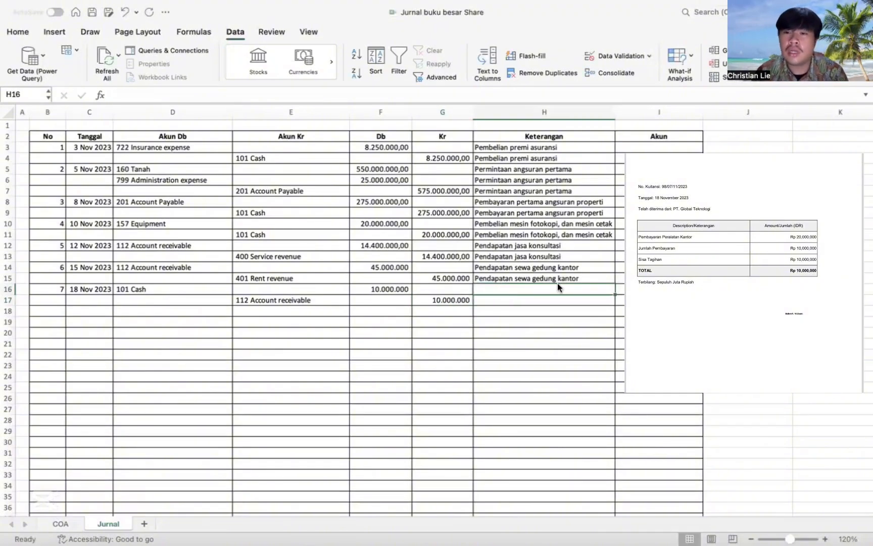
pyautogui.write('Pene')
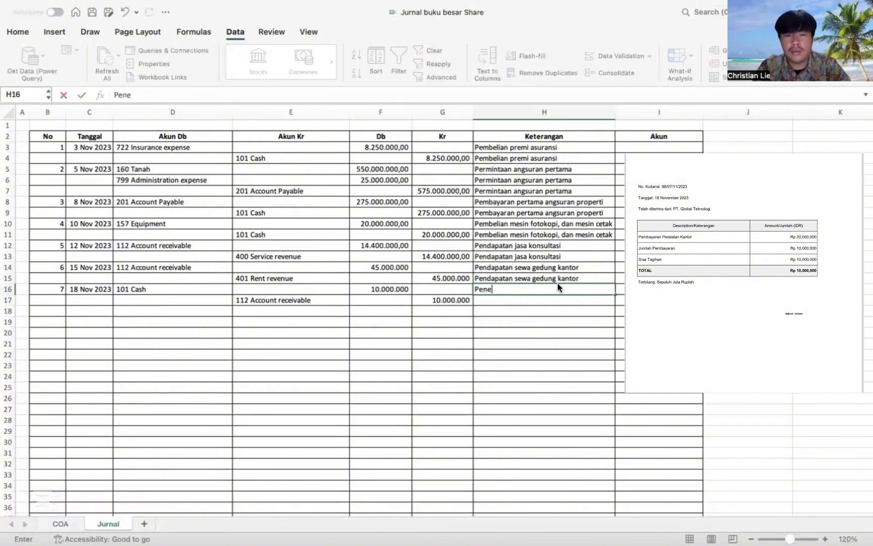
pyautogui.write('rima')
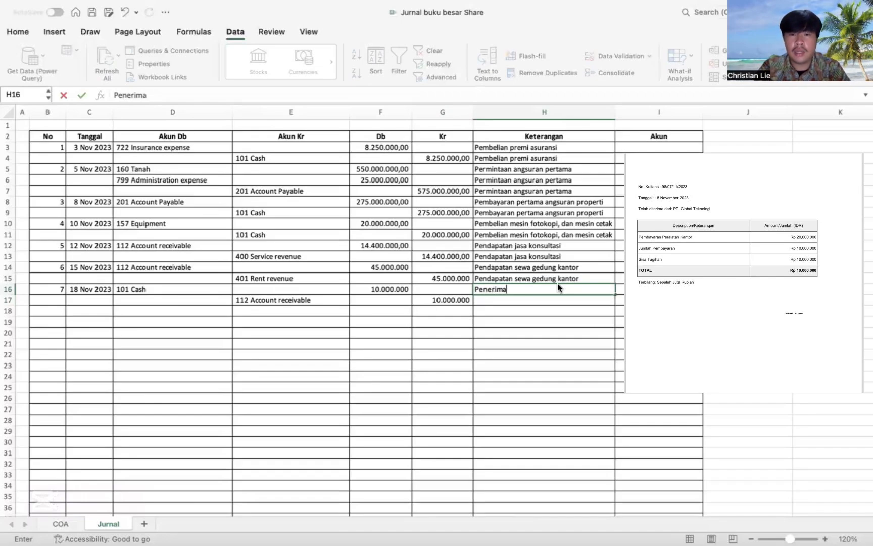
pyautogui.write('an pi')
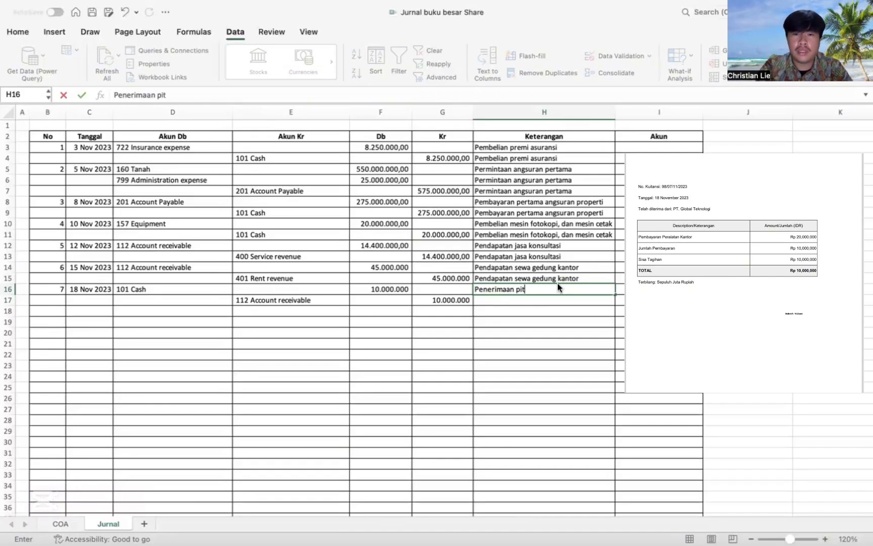
pyautogui.write('utan')
pyautogui.write('g')
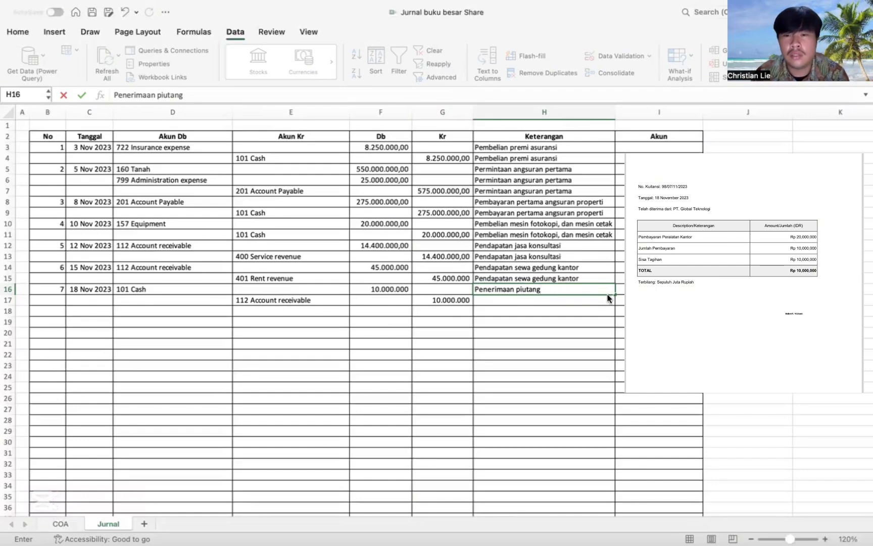
pyautogui.moveTo(615, 296); pyautogui.dragTo(612, 304)
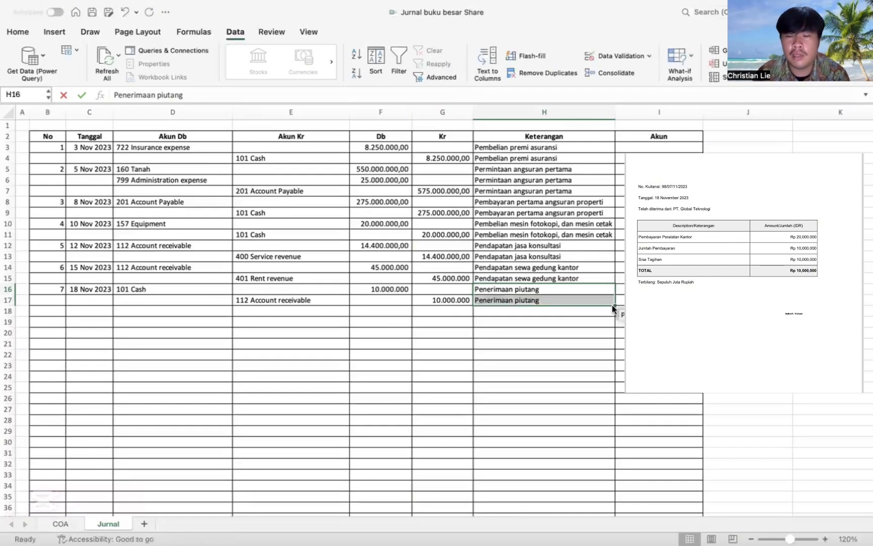
pyautogui.click(612, 305)
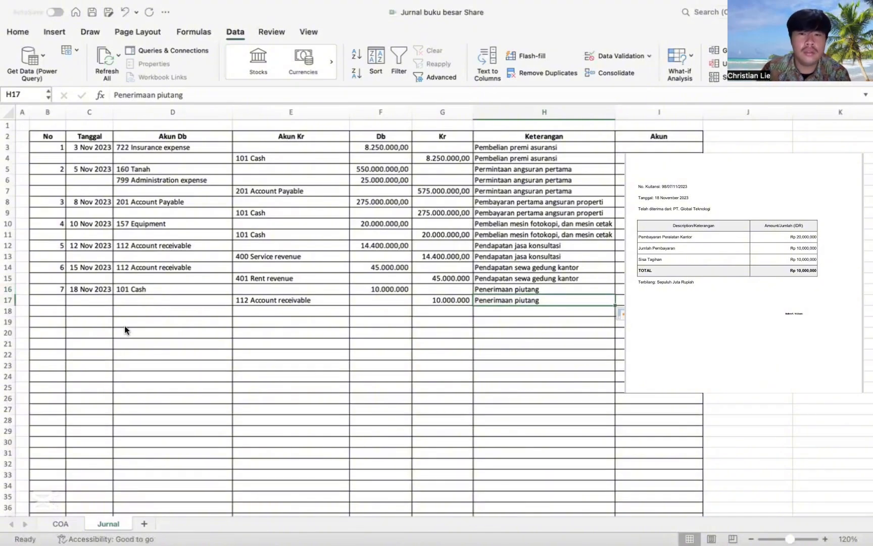
# - Start the eighth entry in row 18 with number 8, the date 20/11/23 and 112 Account receivable as debit account
pyautogui.click(52, 312)
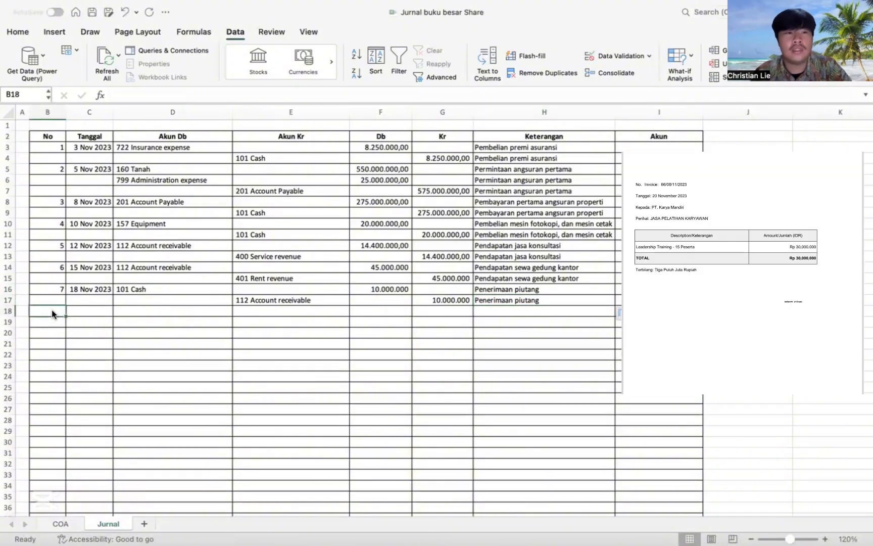
pyautogui.write('8')
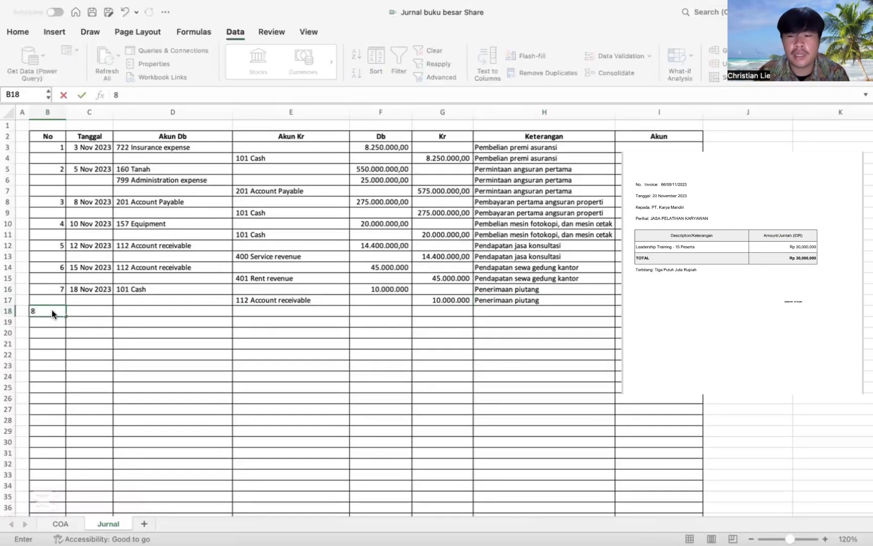
pyautogui.press('Tab')
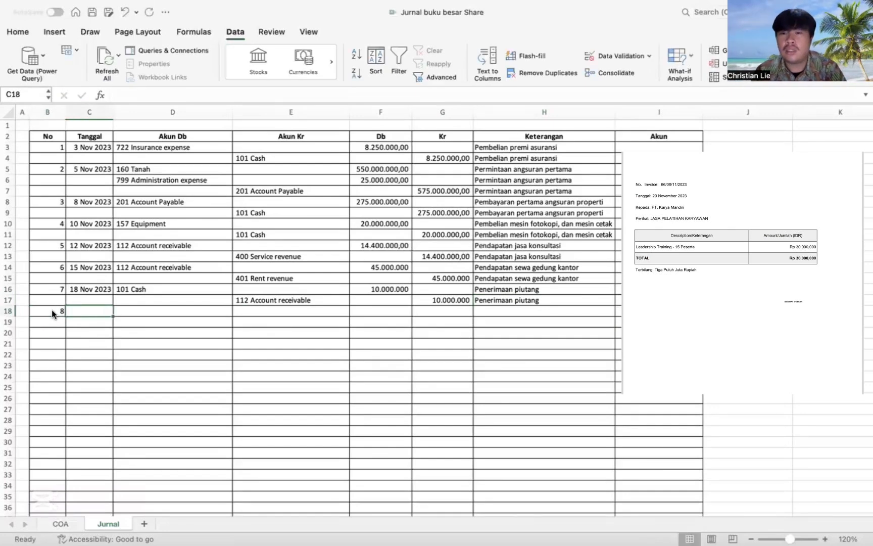
pyautogui.write('20/')
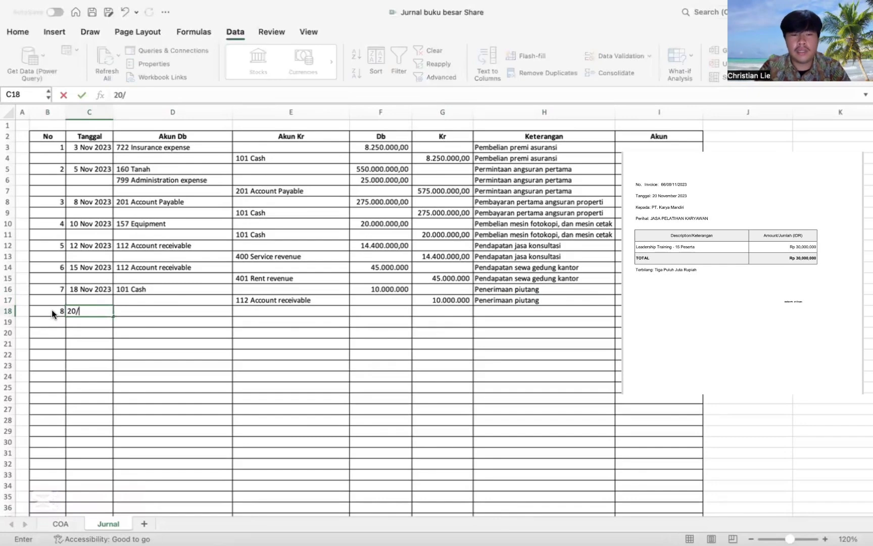
pyautogui.write('11/23')
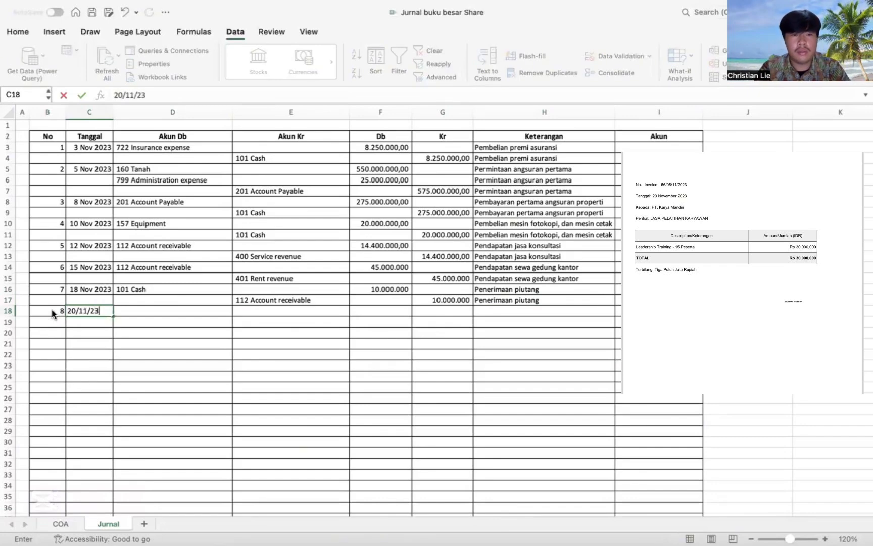
pyautogui.press('Tab')
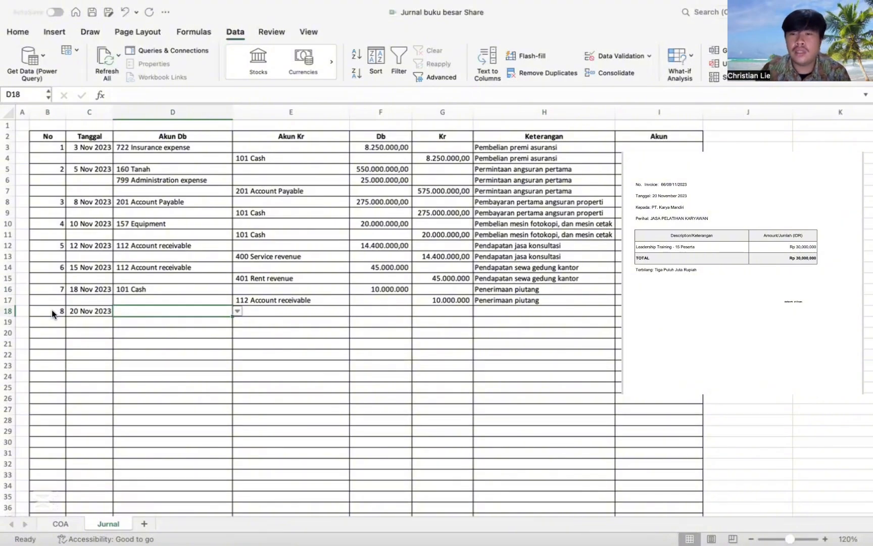
pyautogui.click(234, 310)
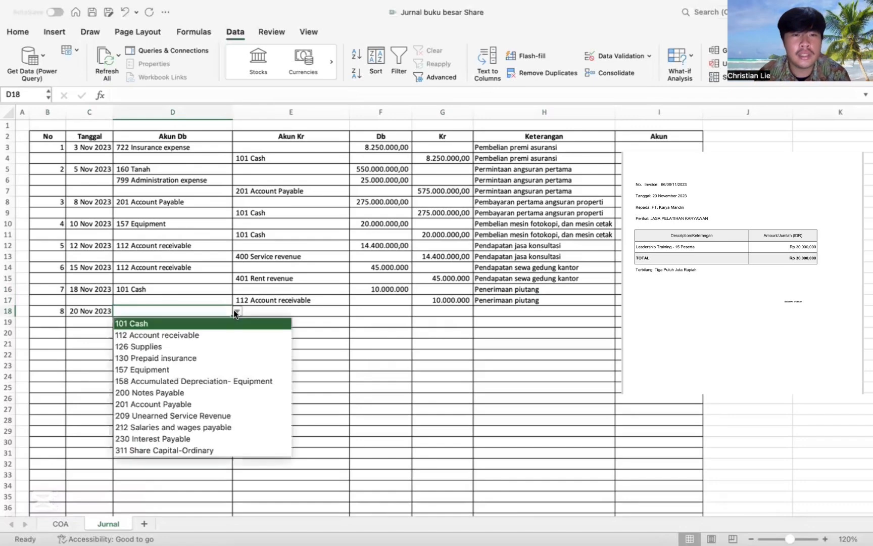
pyautogui.click(227, 336)
# - Choose 400 Service revenue as the eighth entry's credit account in E19
pyautogui.click(347, 322)
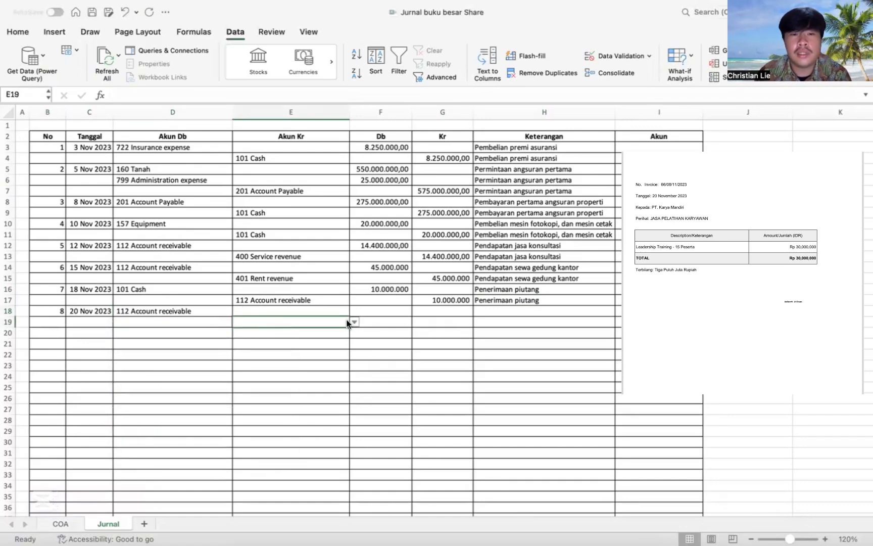
pyautogui.click(353, 322)
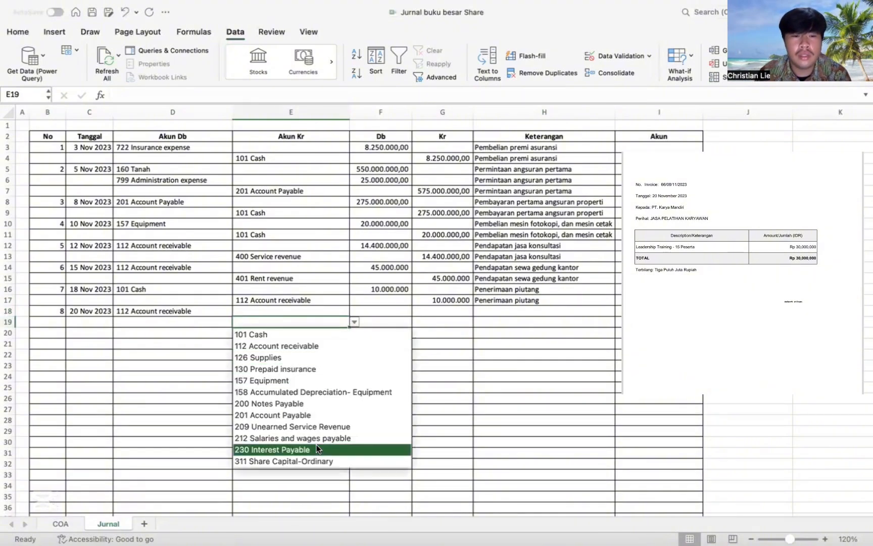
pyautogui.press('Down')
pyautogui.press('Down')
pyautogui.press('Down')
pyautogui.press('Down')
pyautogui.press('Down')
pyautogui.press('Down')
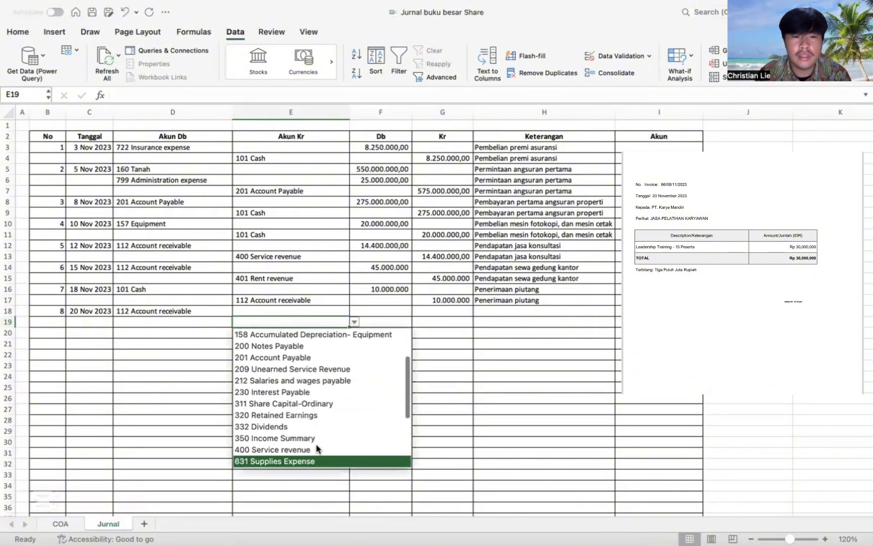
pyautogui.press('Down')
pyautogui.press('Down')
pyautogui.press('Down')
pyautogui.press('Down')
pyautogui.press('Down')
pyautogui.press('Down')
pyautogui.press('Down')
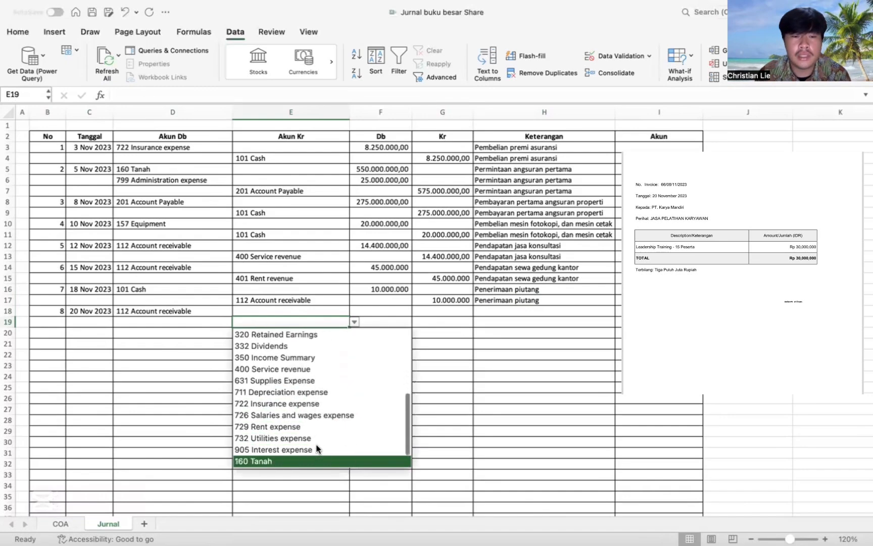
pyautogui.press('Up')
pyautogui.press('Up')
pyautogui.press('Up')
pyautogui.press('Up')
pyautogui.press('Up')
pyautogui.press('Up')
pyautogui.press('Up')
pyautogui.press('Up')
pyautogui.press('Up')
pyautogui.press('Up')
pyautogui.press('Up')
pyautogui.press('Up')
pyautogui.press('Up')
pyautogui.press('Up')
pyautogui.press('Up')
pyautogui.press('Up')
pyautogui.press('Up')
pyautogui.press('Up')
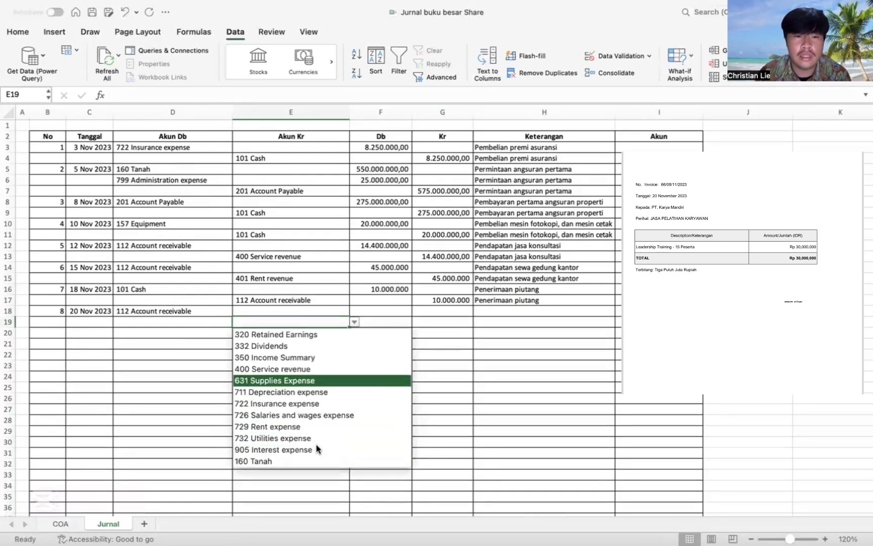
pyautogui.press('Up')
pyautogui.press('Up')
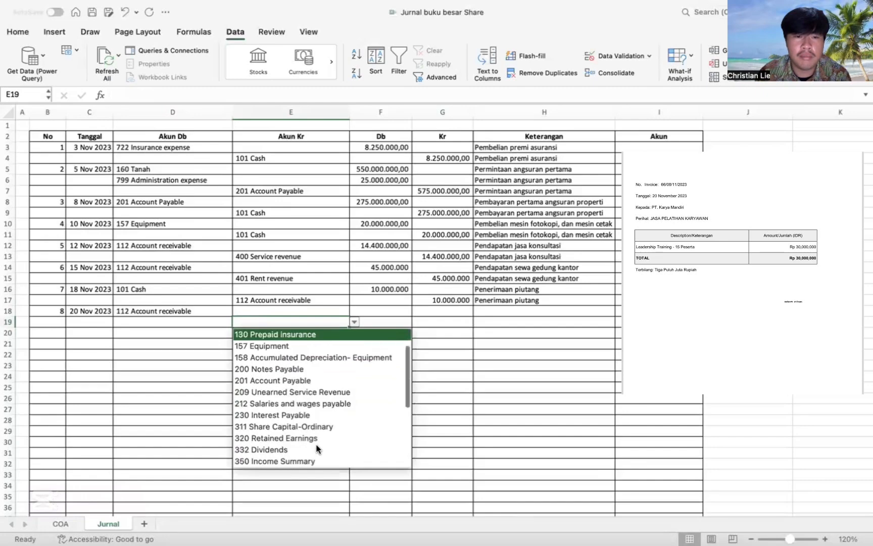
pyautogui.press('Down')
pyautogui.press('Down')
pyautogui.press('Down')
pyautogui.press('Down')
pyautogui.press('Down')
pyautogui.press('Down')
pyautogui.press('Down')
pyautogui.press('Down')
pyautogui.press('Down')
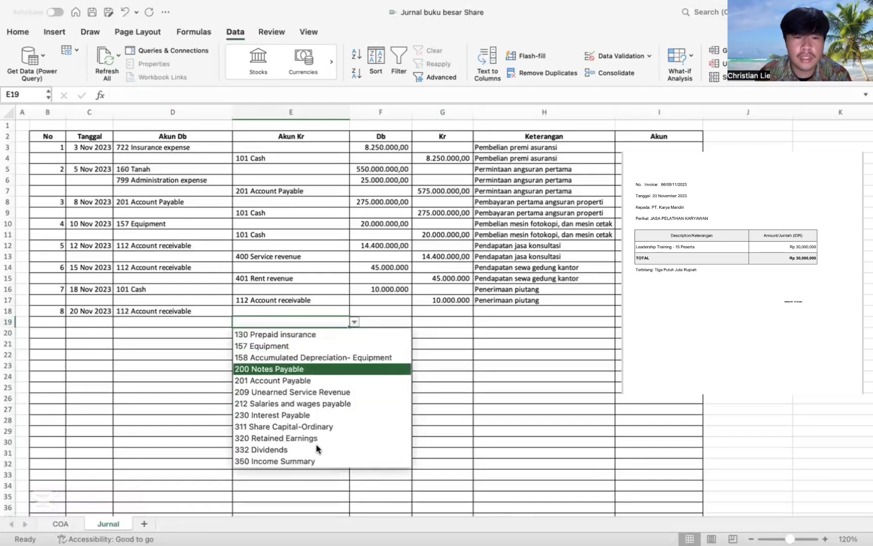
pyautogui.press('Down')
pyautogui.press('Down')
pyautogui.press('Down')
pyautogui.press('Down')
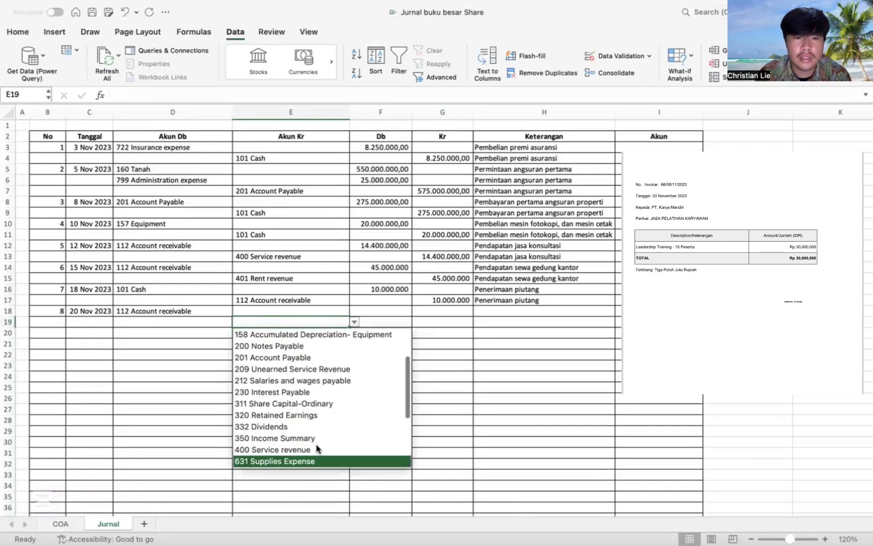
pyautogui.press('Up')
pyautogui.press('Return')
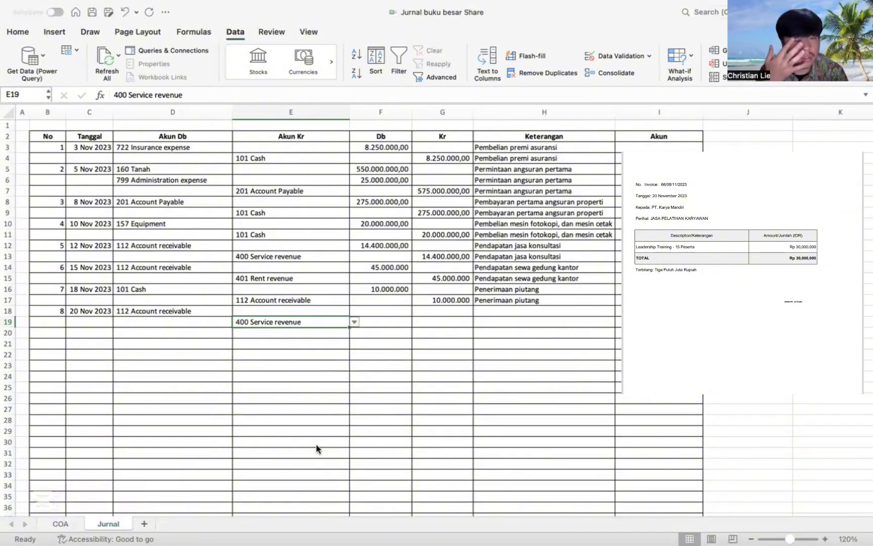
# - Enter 30000000 as the eighth entry's debit amount in F18 and copy it to G19 as the credit amount
pyautogui.click(392, 310)
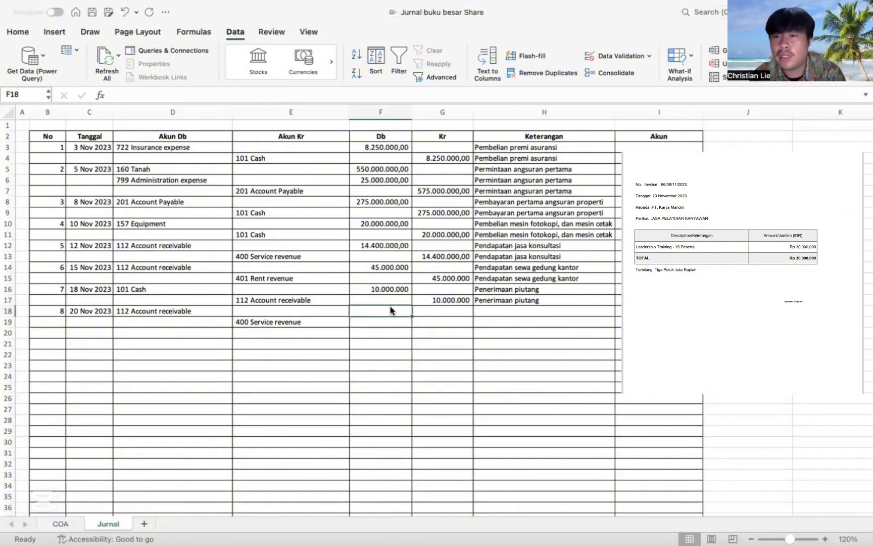
pyautogui.write('30')
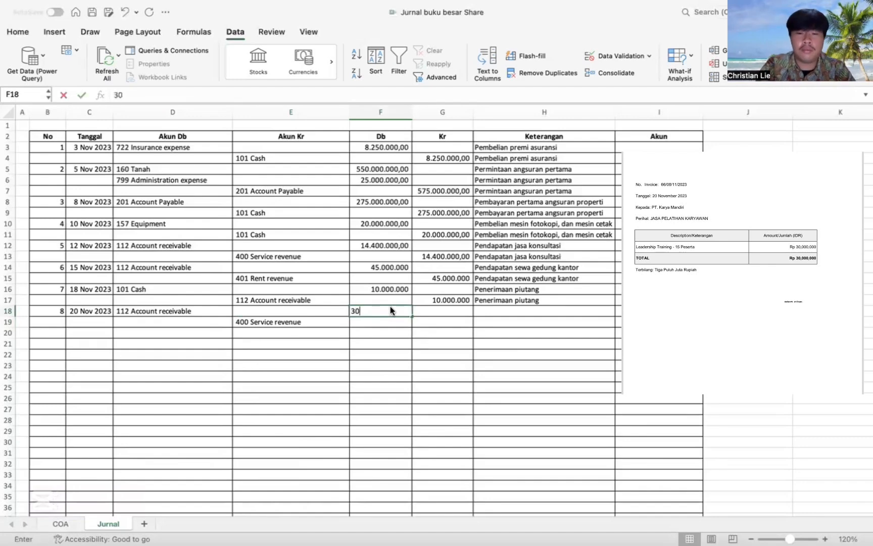
pyautogui.write('000000')
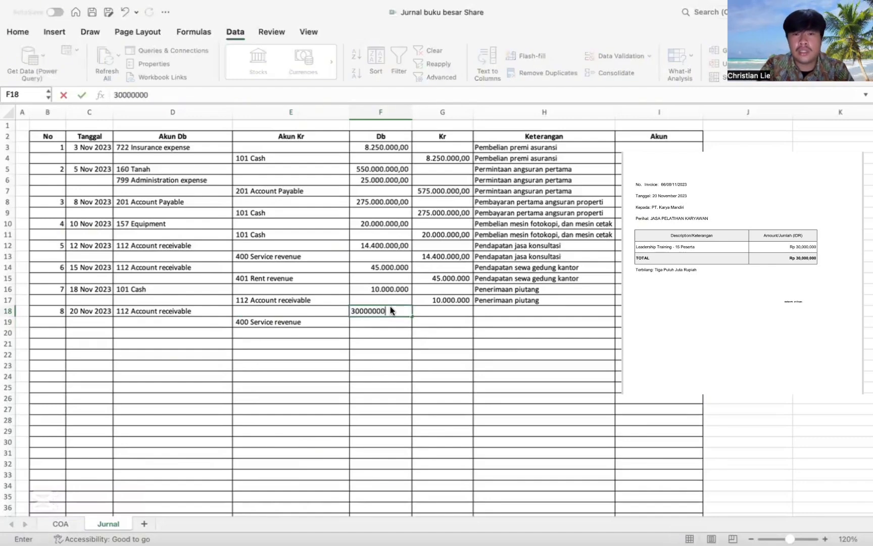
pyautogui.hotkey('ctrl', 'Return')
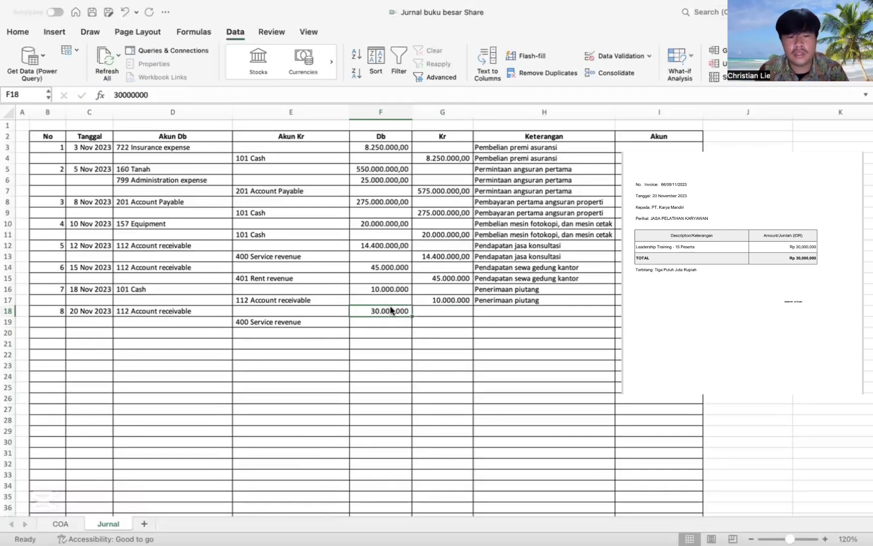
pyautogui.hotkey('ctrl', 'c')
pyautogui.click(417, 322)
pyautogui.hotkey('ctrl', 'v')
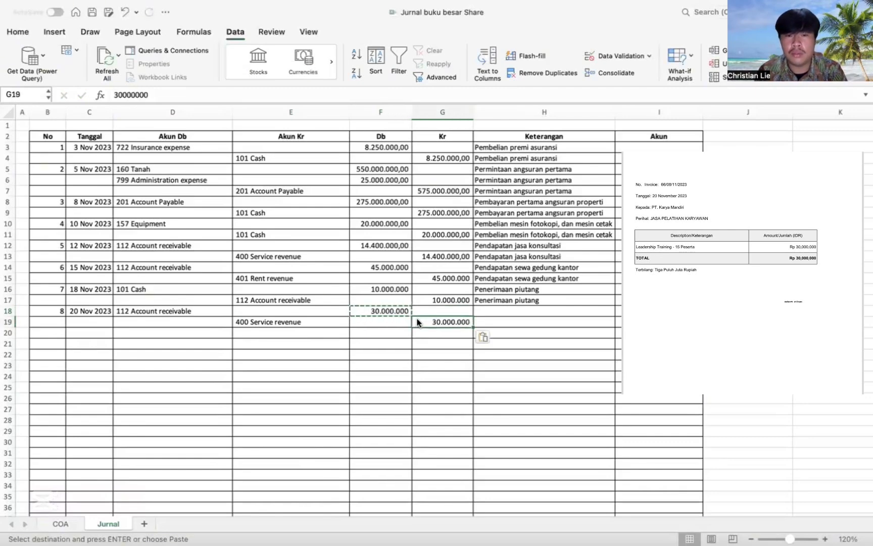
# - Enter Pendapatan jasa pelatihan leadership as the Keterangan in H18 and fill it down to H19
pyautogui.click(491, 313)
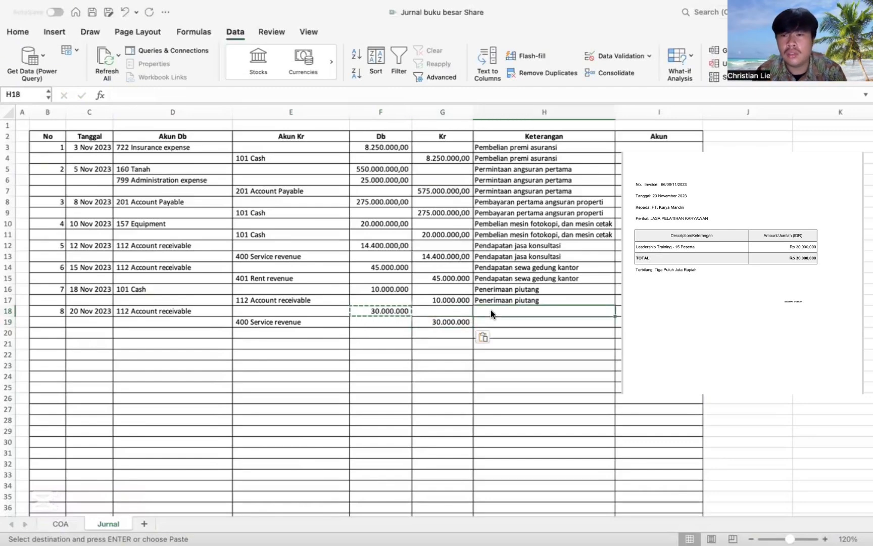
pyautogui.write('P')
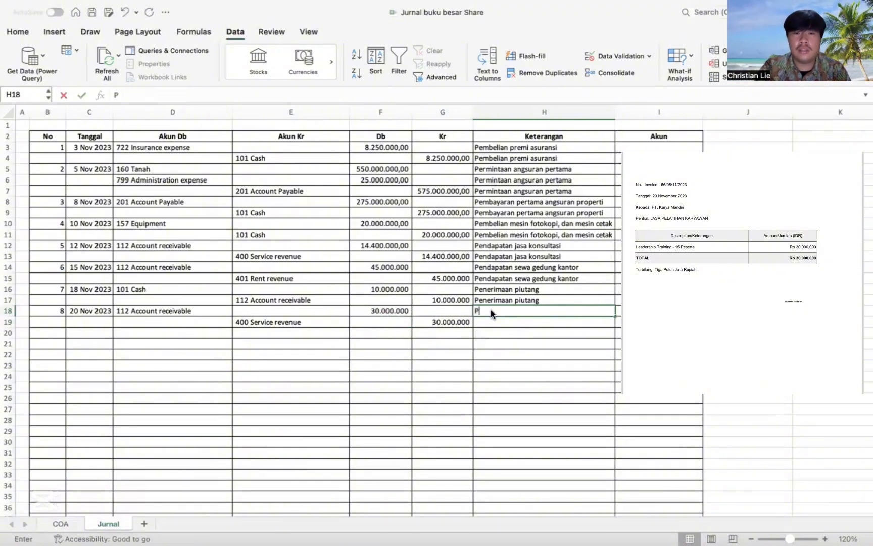
pyautogui.write('enda')
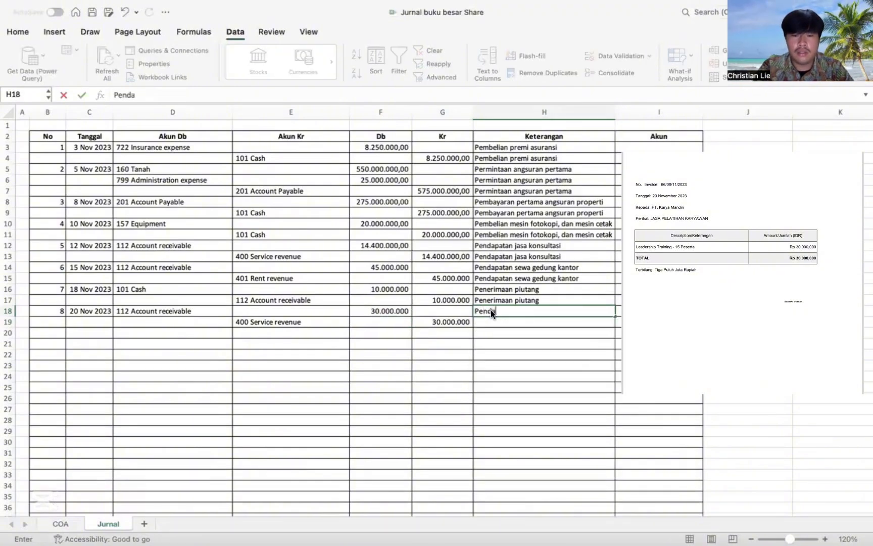
pyautogui.write('patan')
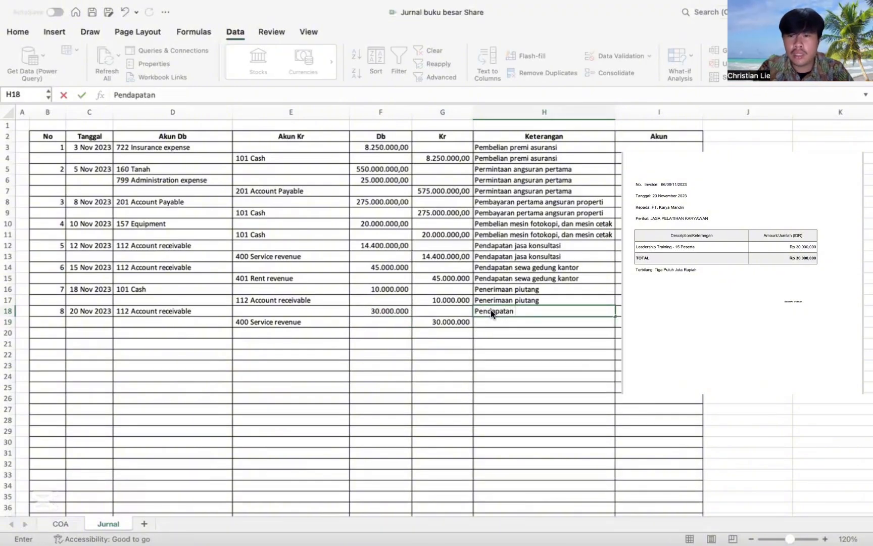
pyautogui.write(' jad')
pyautogui.press('BackSpace')
pyautogui.write('sa ')
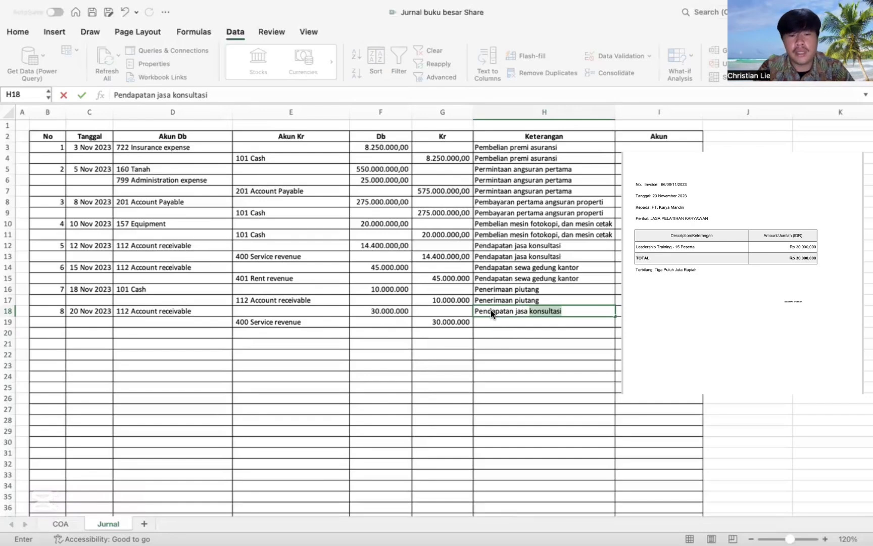
pyautogui.write('pelatihan')
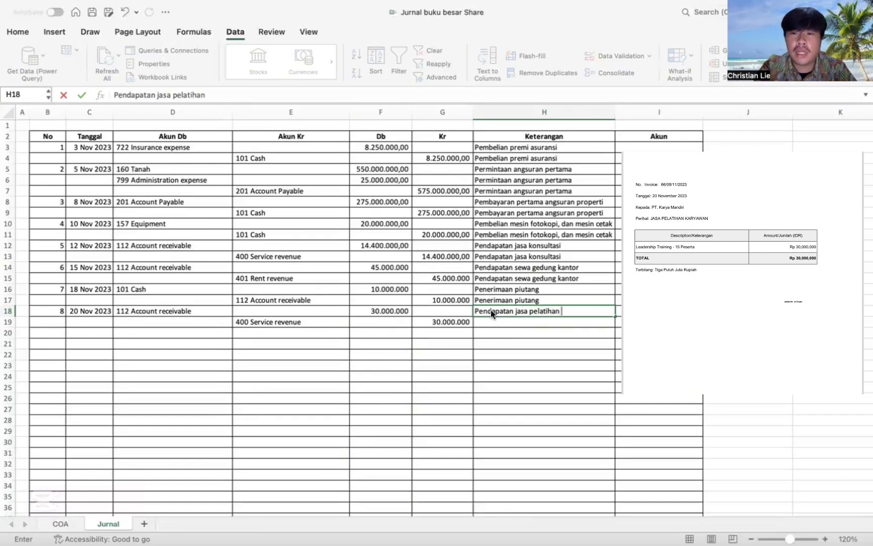
pyautogui.write(' lea')
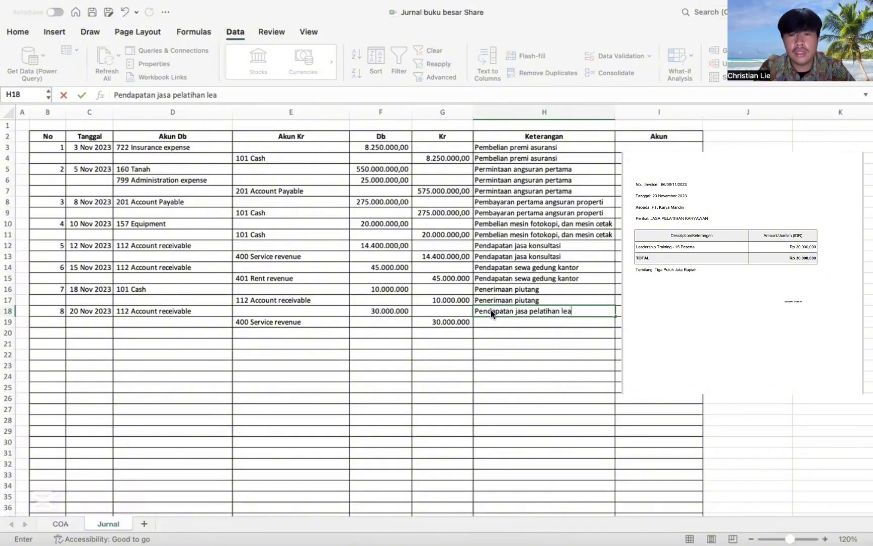
pyautogui.write('dership')
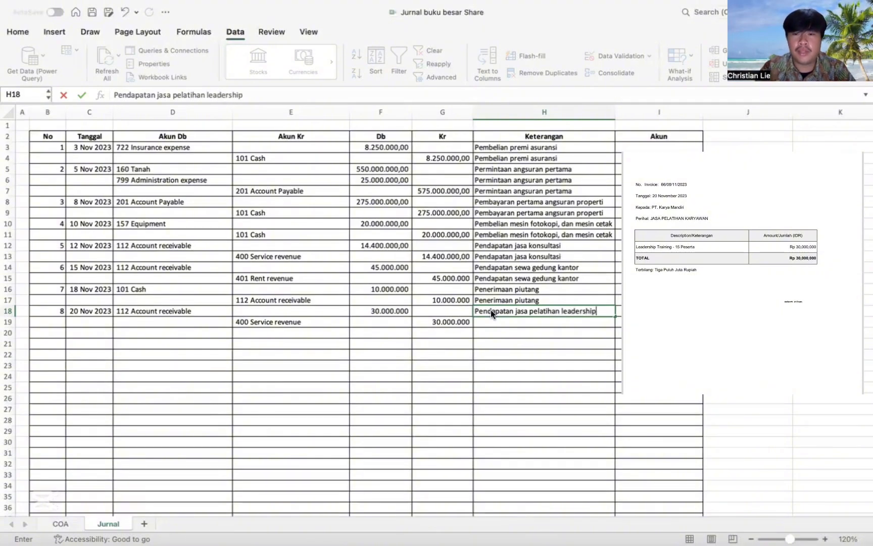
pyautogui.moveTo(612, 315); pyautogui.dragTo(611, 324)
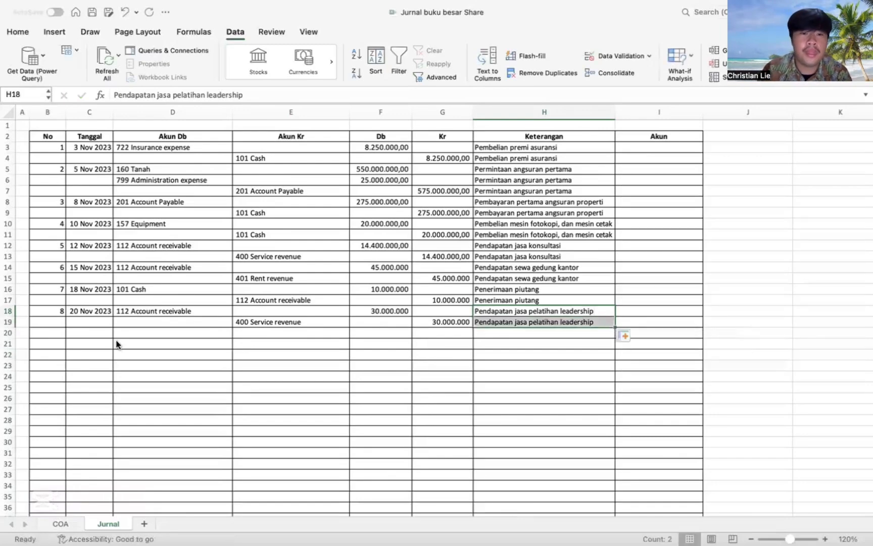
# - Start the ninth entry in row 20 with number 9 and begin its date in C20 with day 22
pyautogui.click(51, 333)
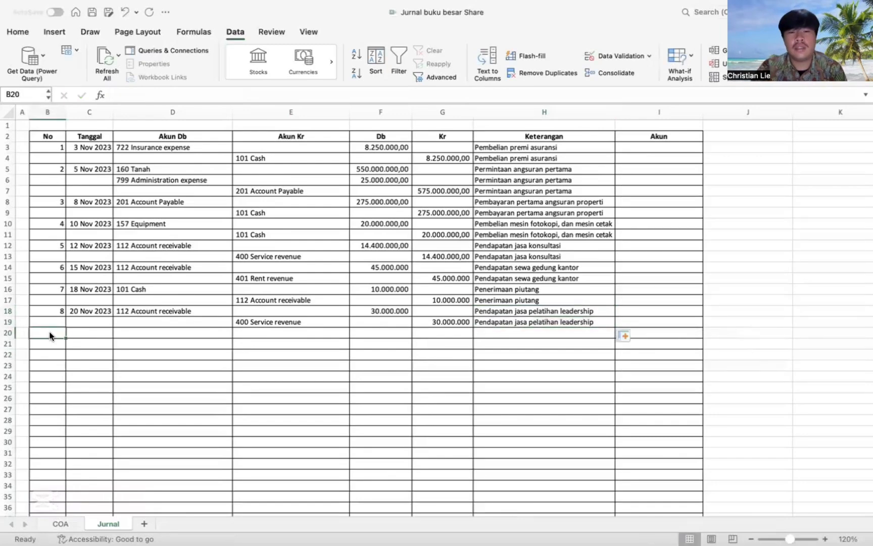
pyautogui.write('9')
pyautogui.press('Tab')
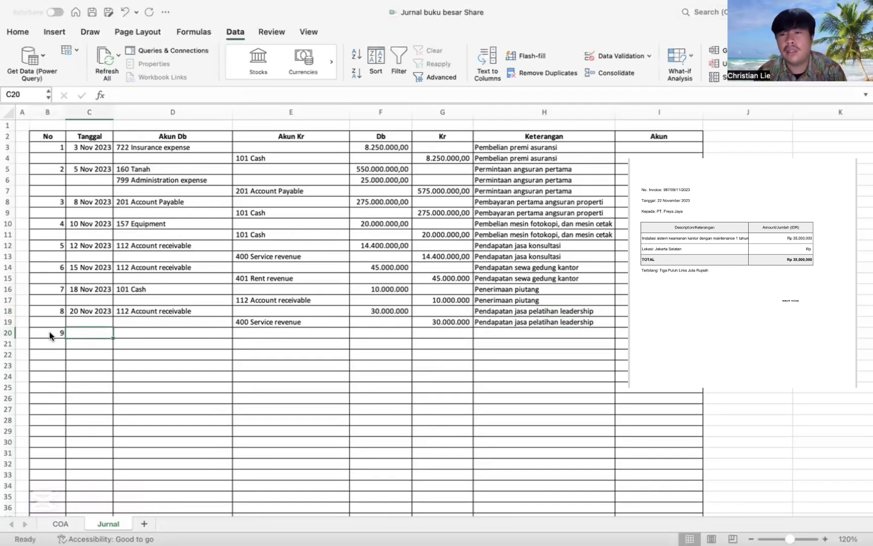
pyautogui.write('22')
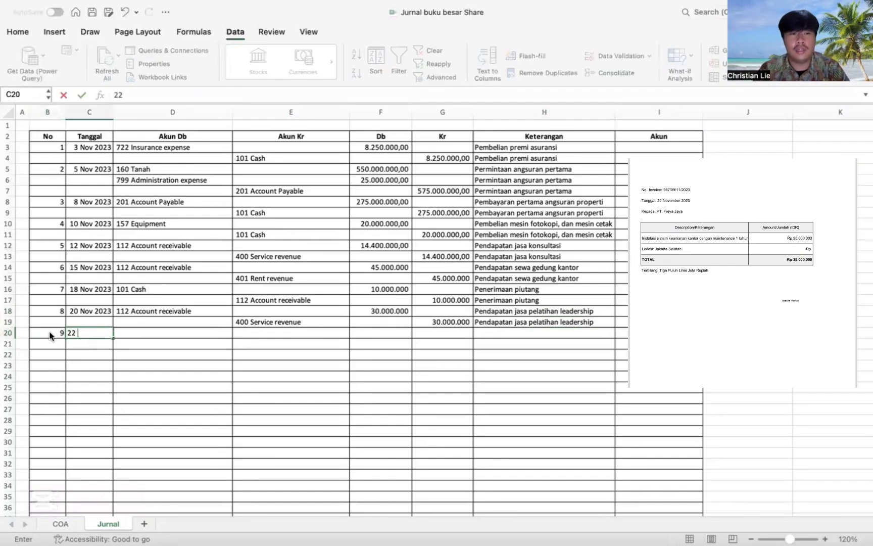
pyautogui.press('BackSpace')
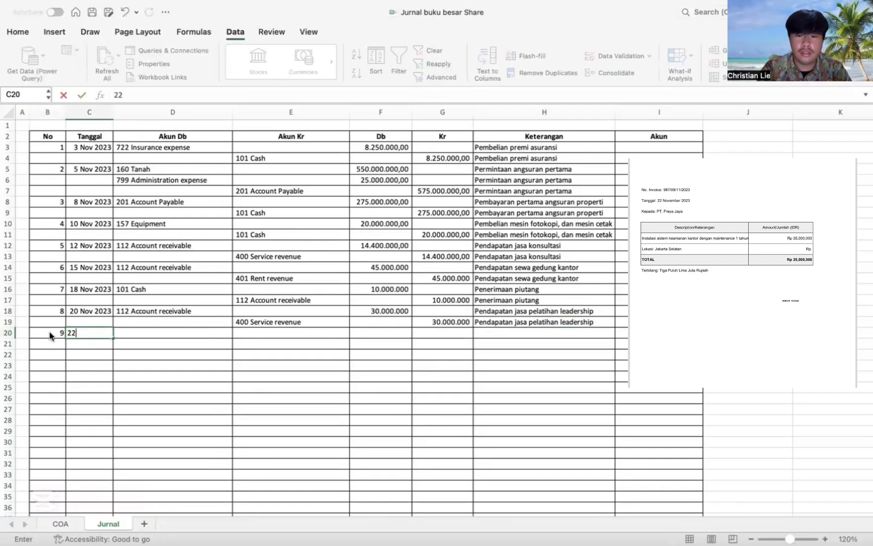
# - Complete the date of journal entry 9 in row 20 as 22/11/23
pyautogui.write('/11/')
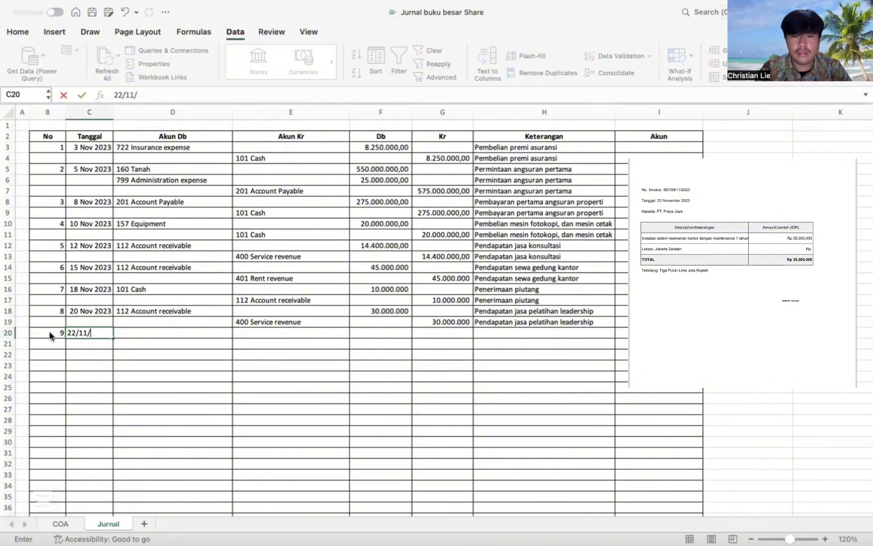
pyautogui.write('3')
pyautogui.press('BackSpace')
pyautogui.write('23')
pyautogui.press('Tab')
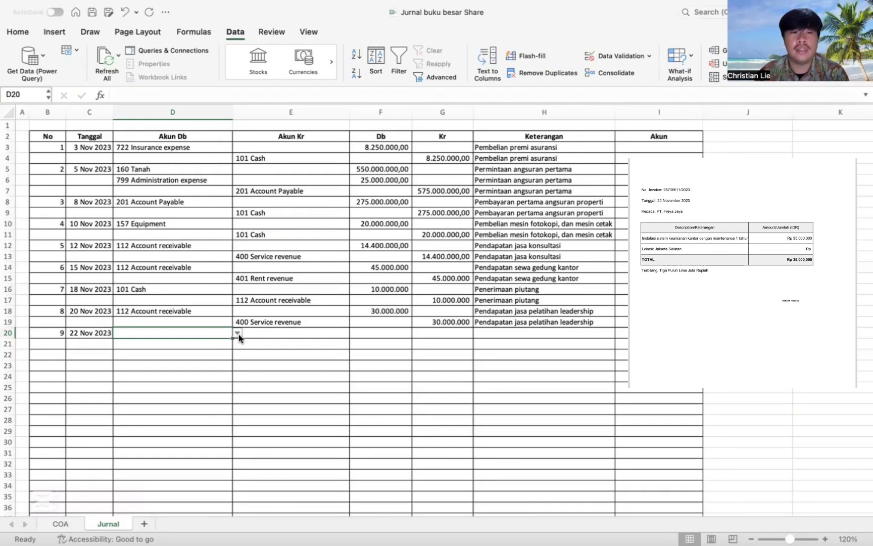
# - Set entry 9's debit account to 157 Equipment in D20 and its credit account to 101 Cash in E21
pyautogui.click(237, 333)
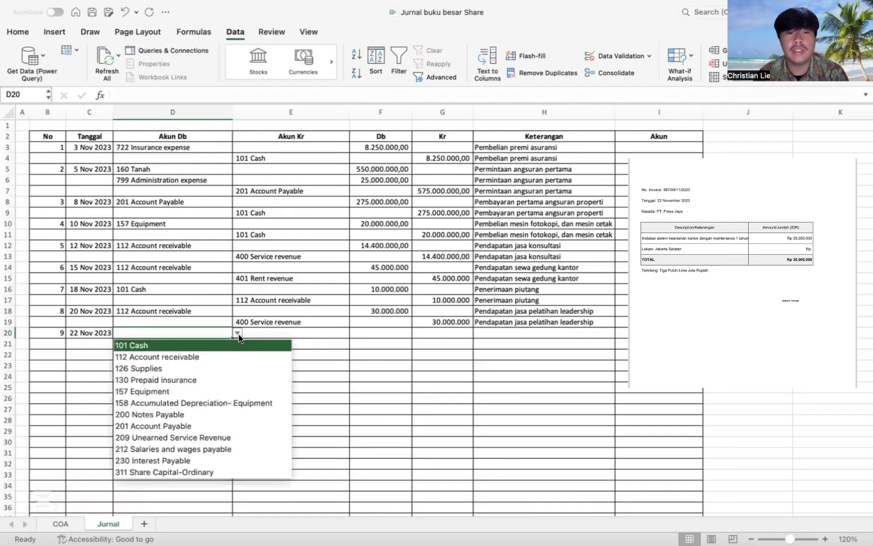
pyautogui.click(205, 391)
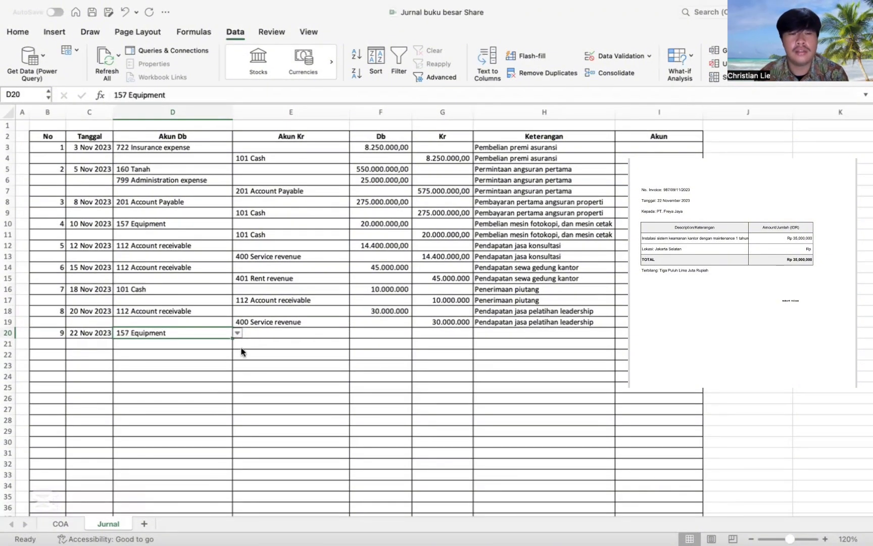
pyautogui.click(258, 339)
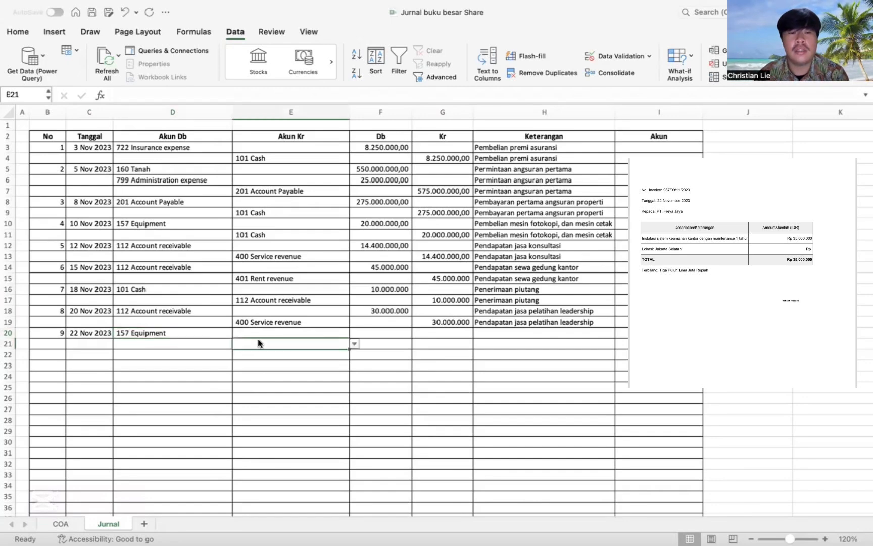
pyautogui.click(354, 344)
pyautogui.click(312, 355)
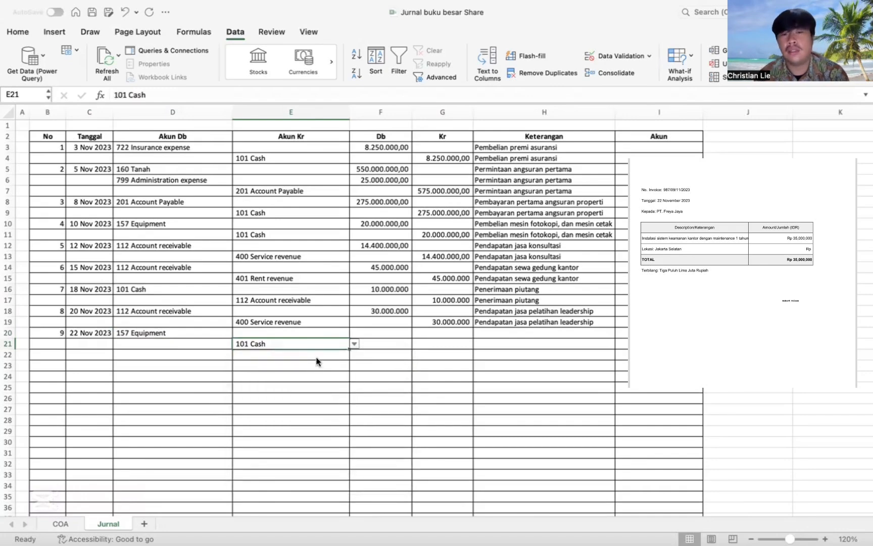
# - Enter 35000000 as entry 9's debit amount in F20 and copy it to the credit amount in G21
pyautogui.click(364, 335)
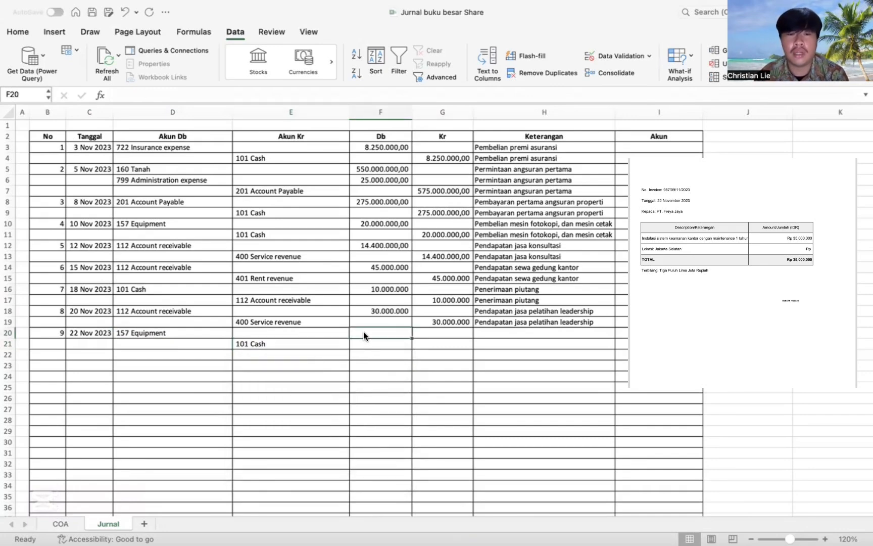
pyautogui.write('3')
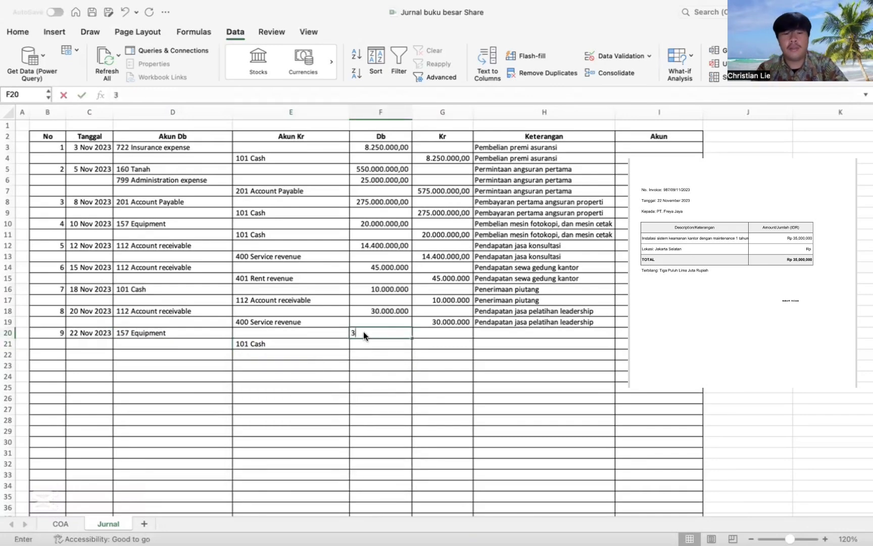
pyautogui.write('5000000')
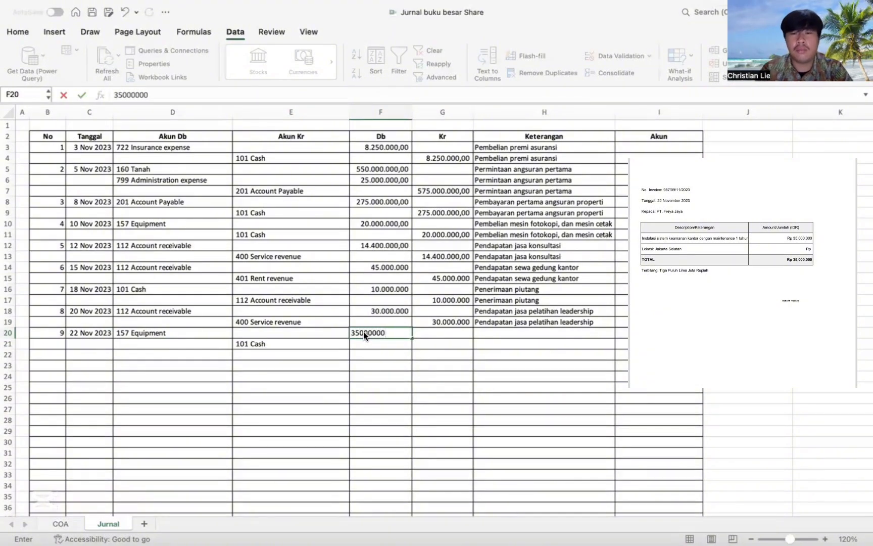
pyautogui.press('Return')
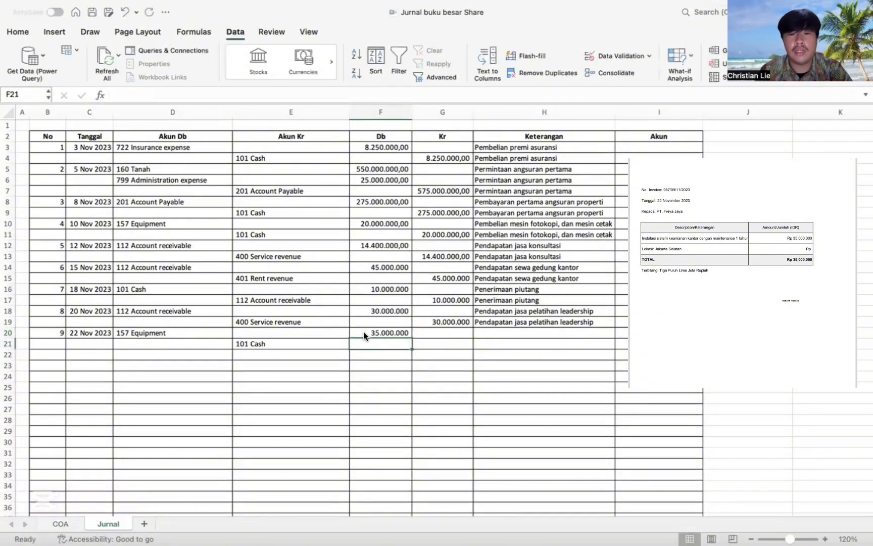
pyautogui.click(363, 332)
pyautogui.press('super+c')
pyautogui.click(416, 340)
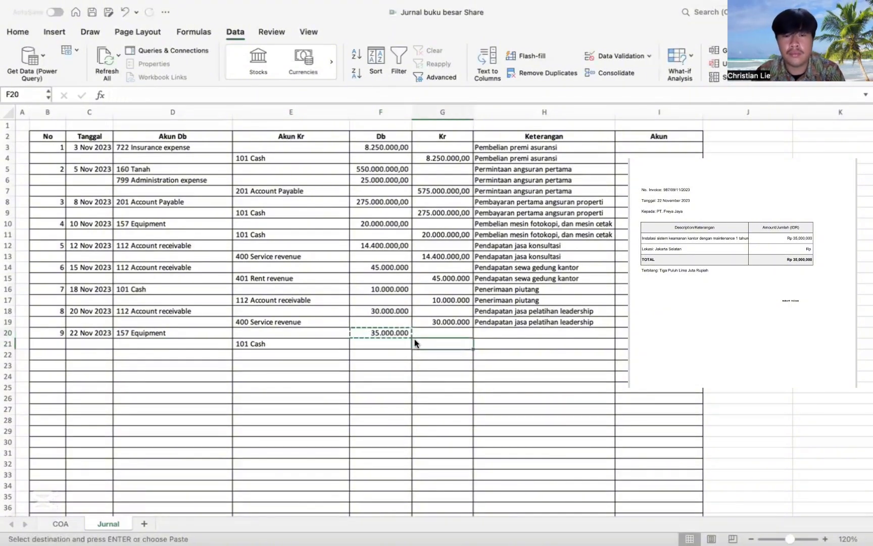
pyautogui.press('super+v')
# - Describe entry 9 as "Pembelian, dan instalasi sistem keamanan" in H20 and fill the description down to H21
pyautogui.click(482, 332)
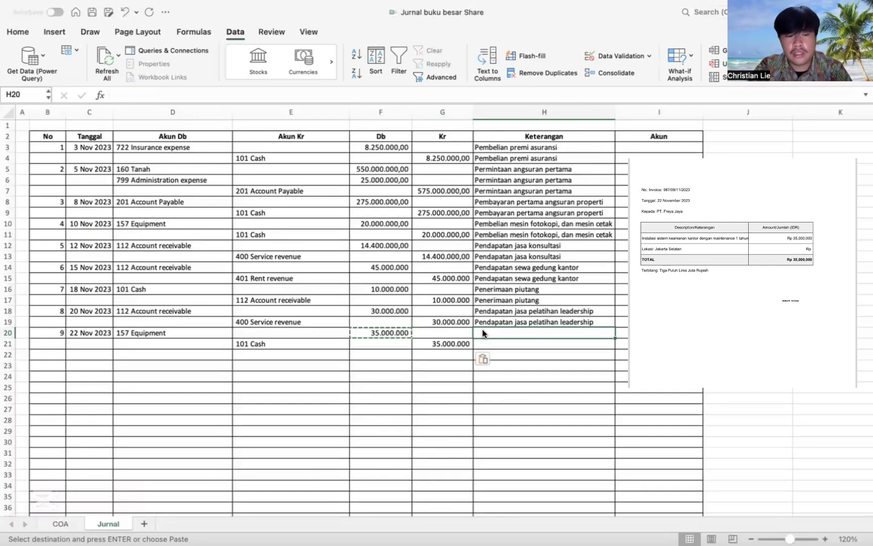
pyautogui.write('P')
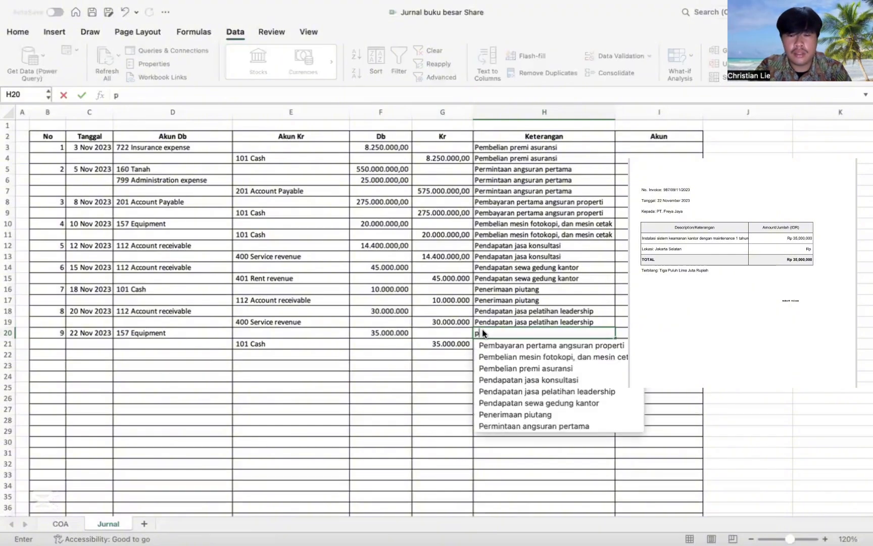
pyautogui.press('BackSpace')
pyautogui.write('Pe')
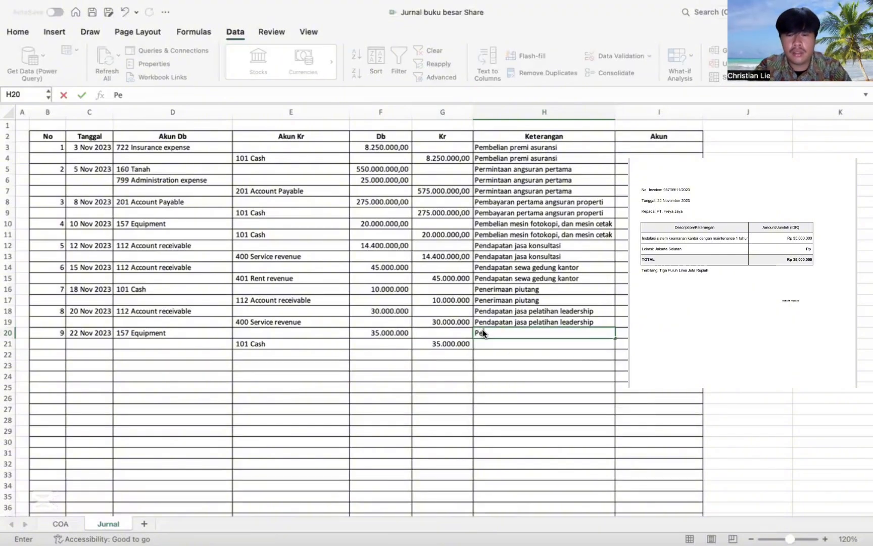
pyautogui.write('mbelian')
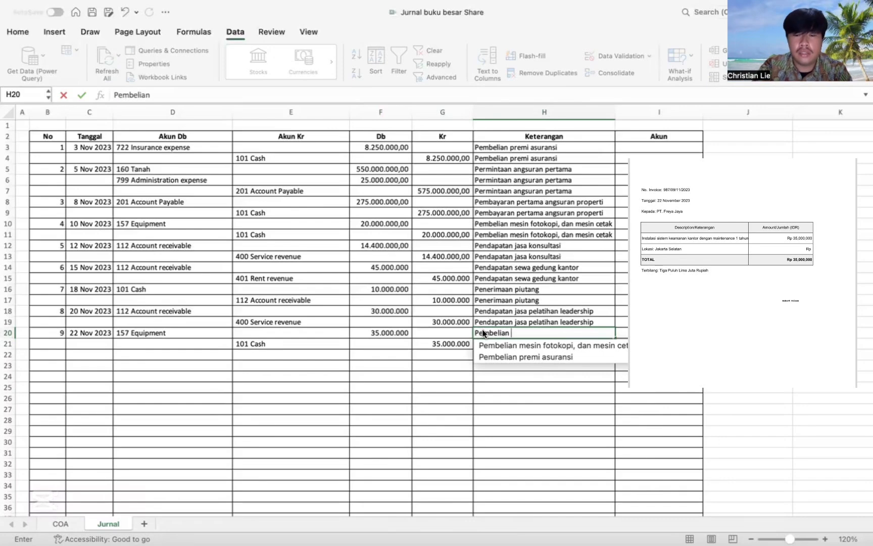
pyautogui.write('&')
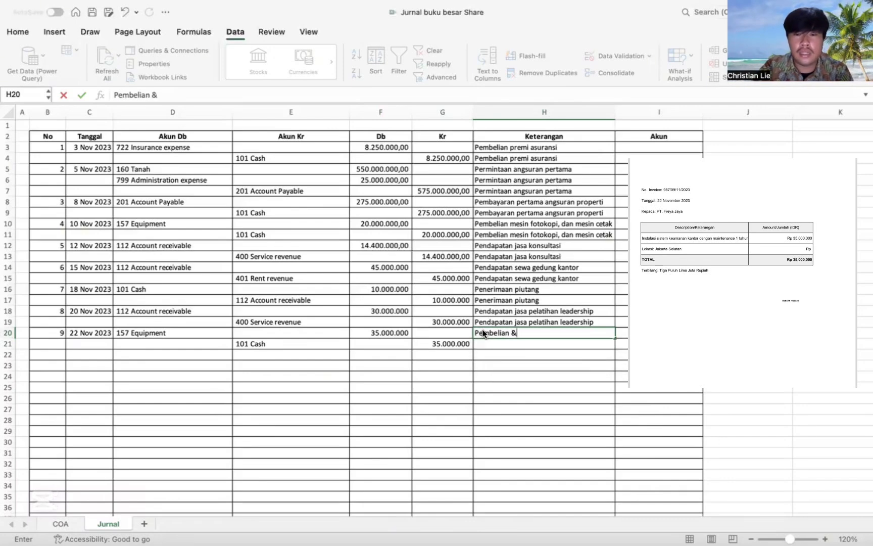
pyautogui.write(' instalasi')
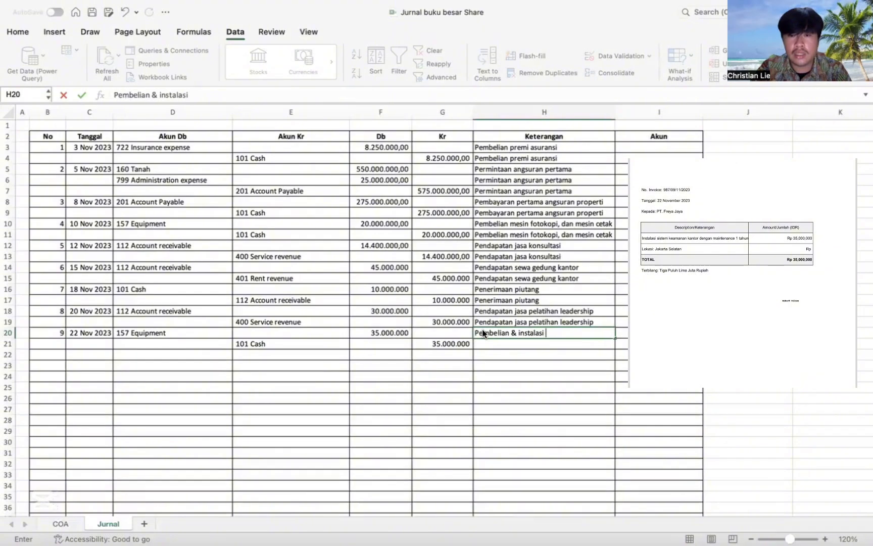
pyautogui.click(515, 334)
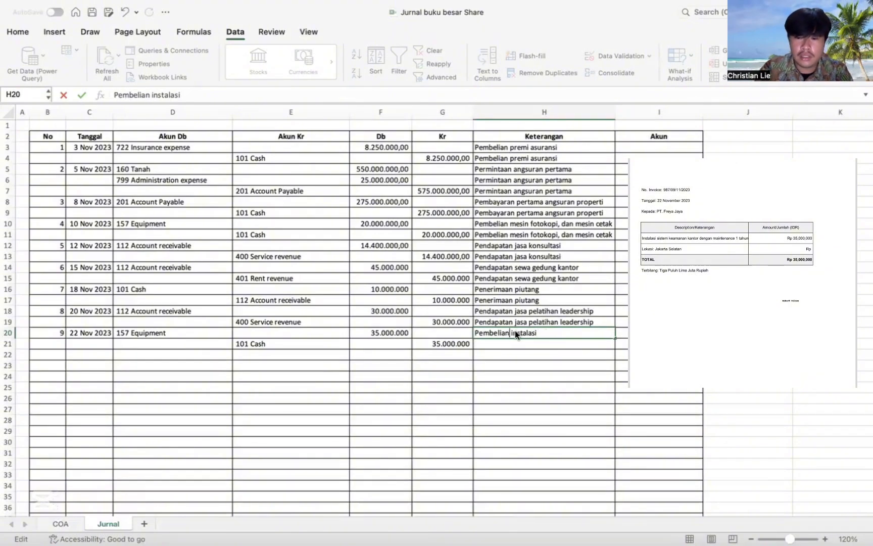
pyautogui.write(',dan')
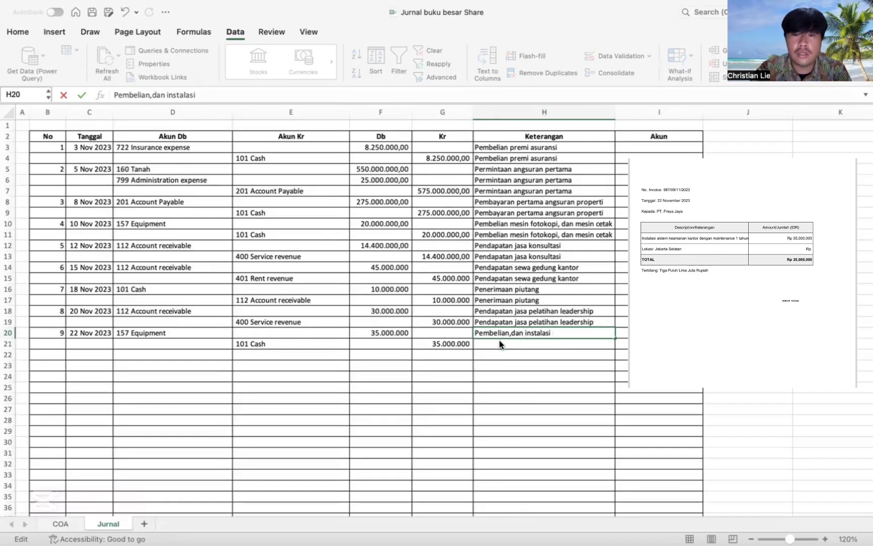
pyautogui.click(512, 332)
pyautogui.write('instalasi')
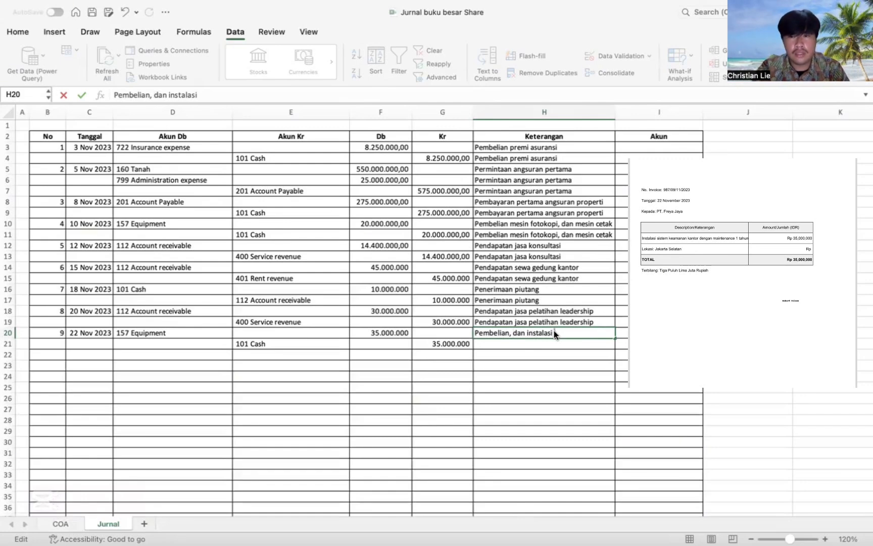
pyautogui.write(' sistem ke')
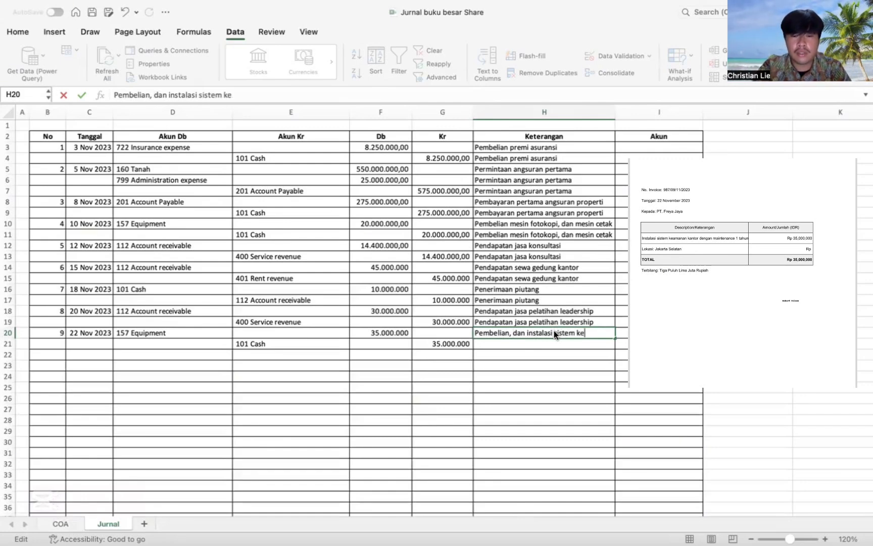
pyautogui.write('amanan')
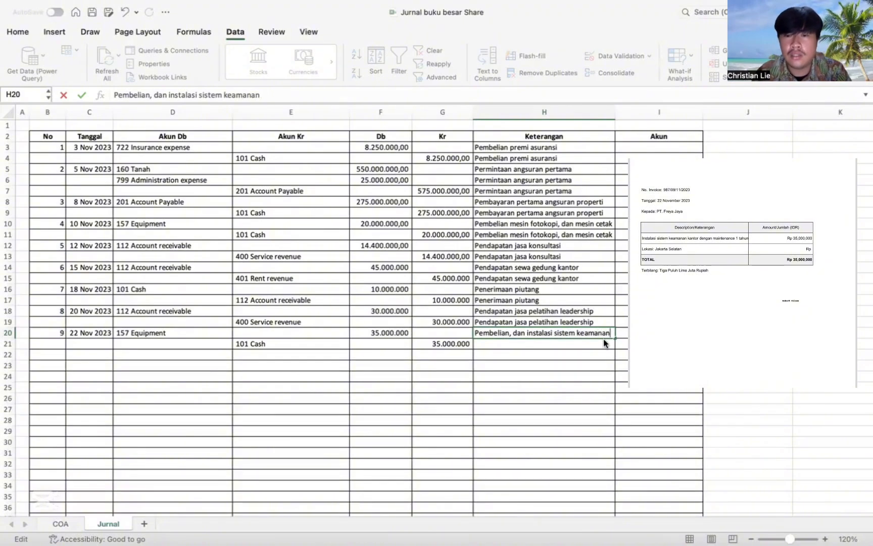
pyautogui.moveTo(614, 337); pyautogui.dragTo(621, 354)
# - Start journal entry number 10 in row 22 with the date 25/11/23
pyautogui.click(55, 357)
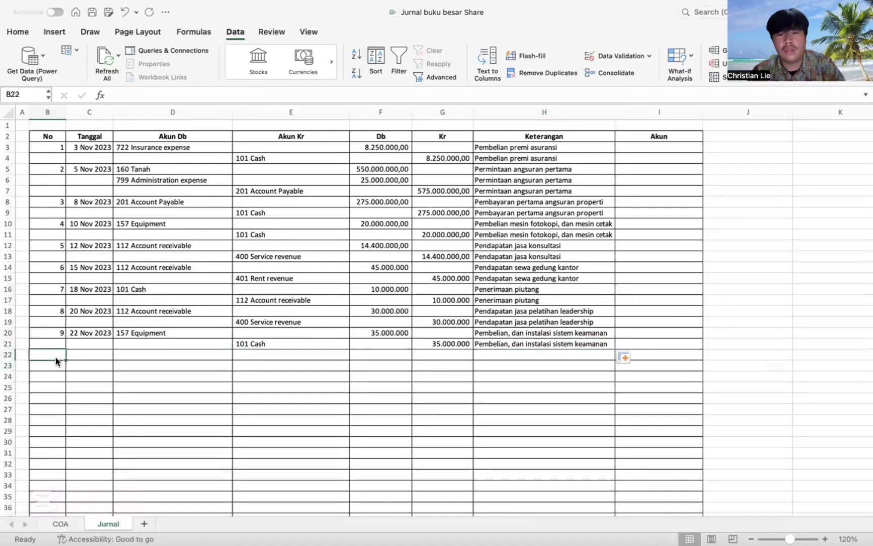
pyautogui.write('10')
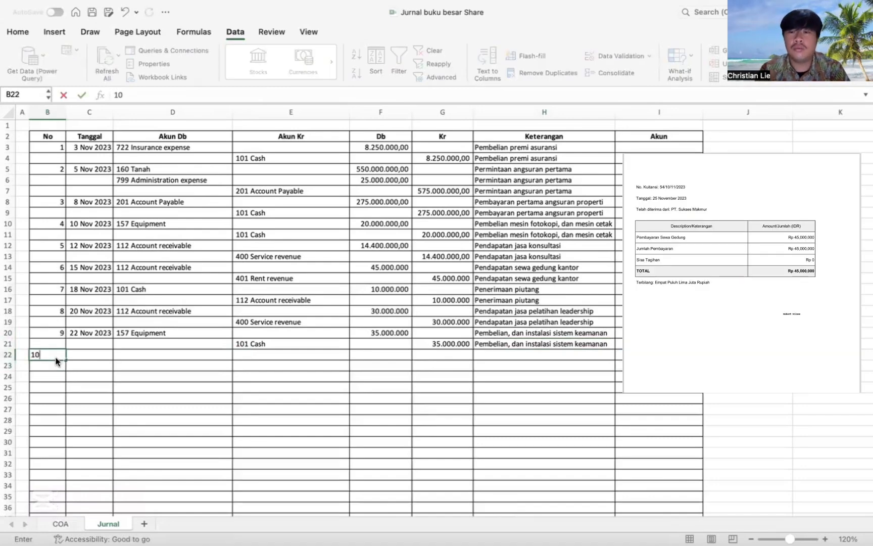
pyautogui.click(111, 354)
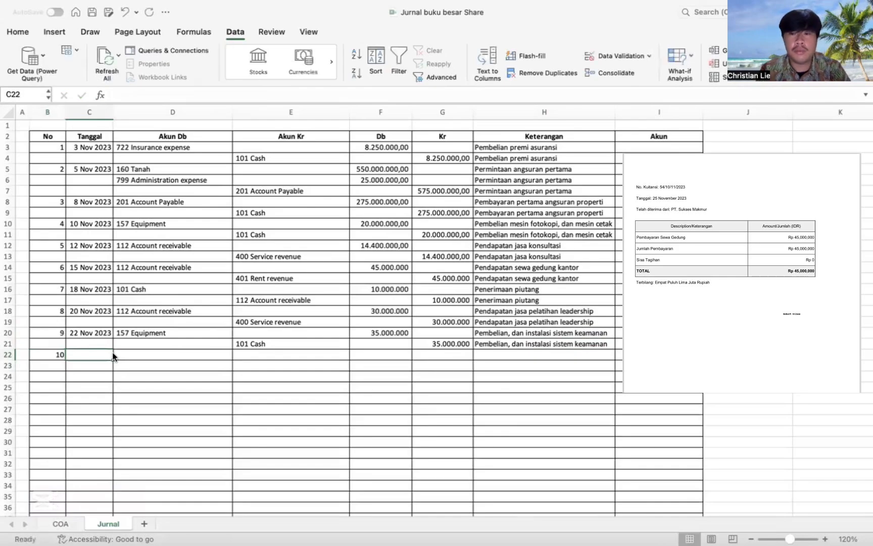
pyautogui.write('25')
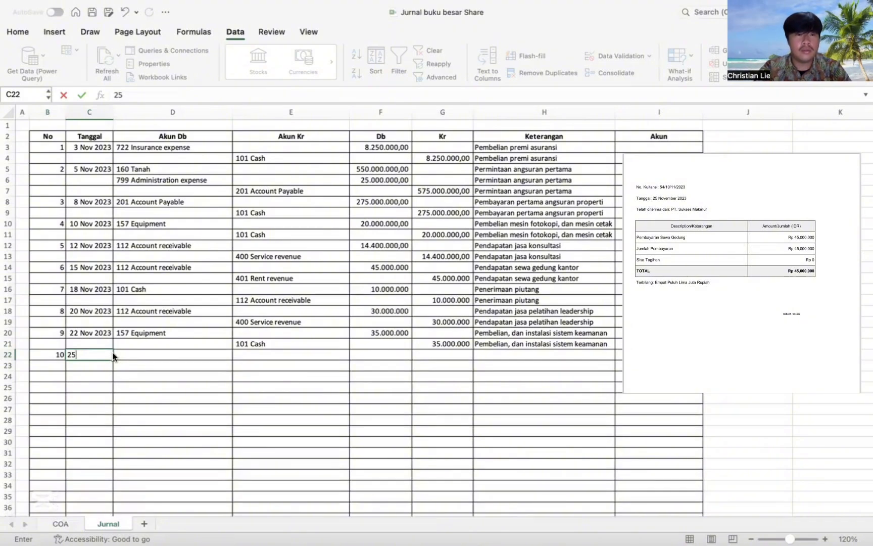
pyautogui.write('/')
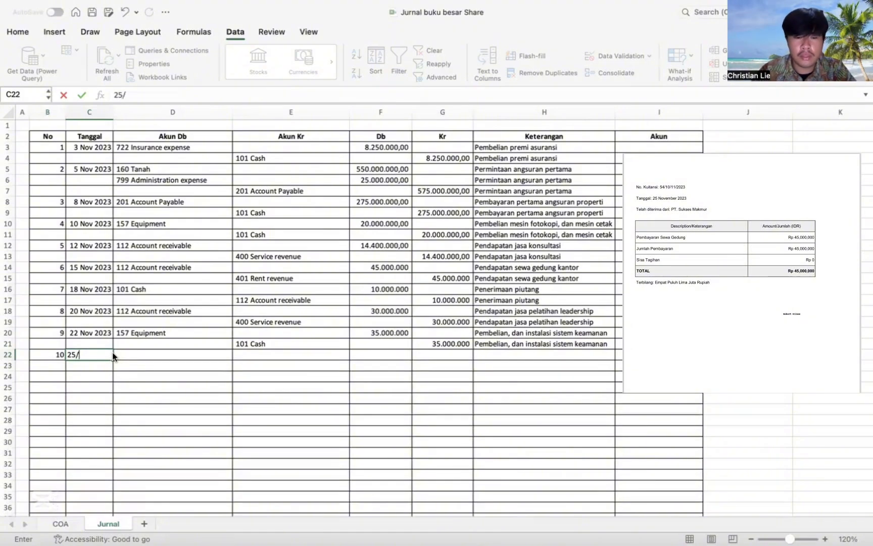
pyautogui.write('11/23')
pyautogui.press('Tab')
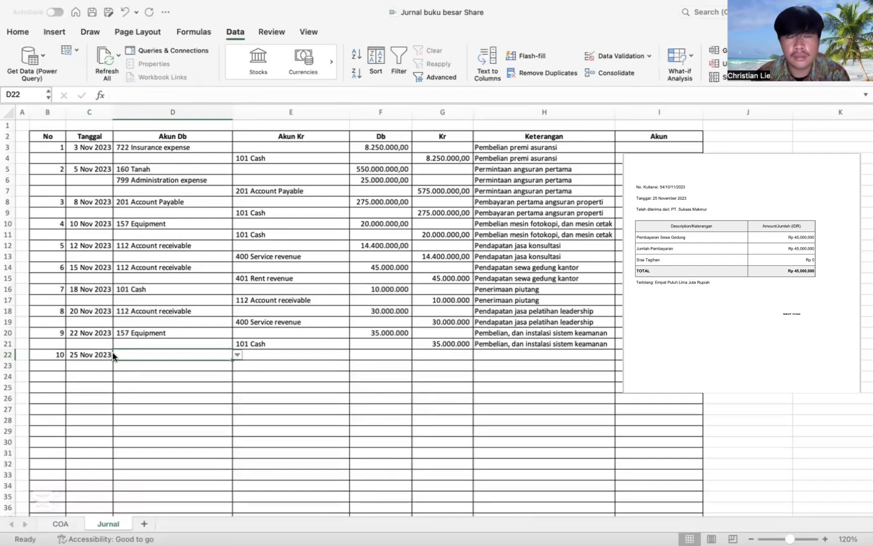
# - Set entry 10's debit account to 101 Cash in D22 and its credit account to 112 Account receivable in E23
pyautogui.click(237, 355)
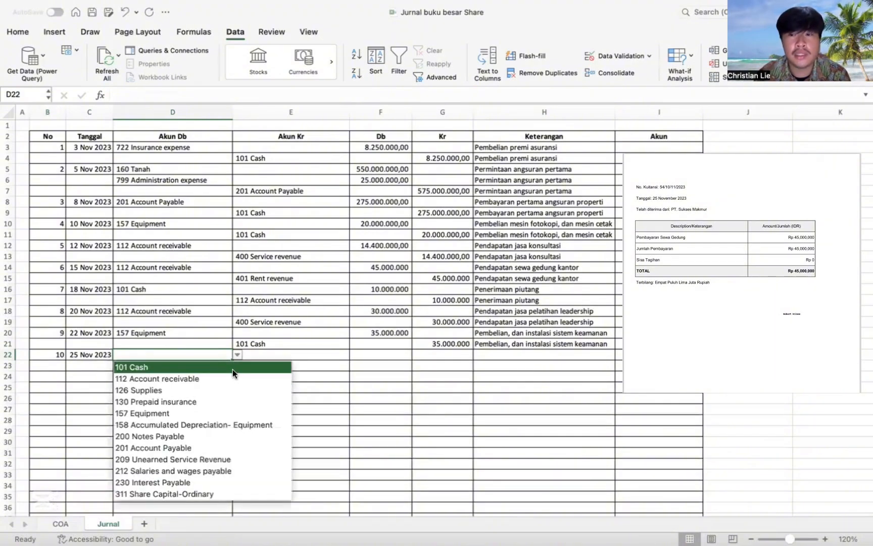
pyautogui.click(233, 368)
pyautogui.click(309, 363)
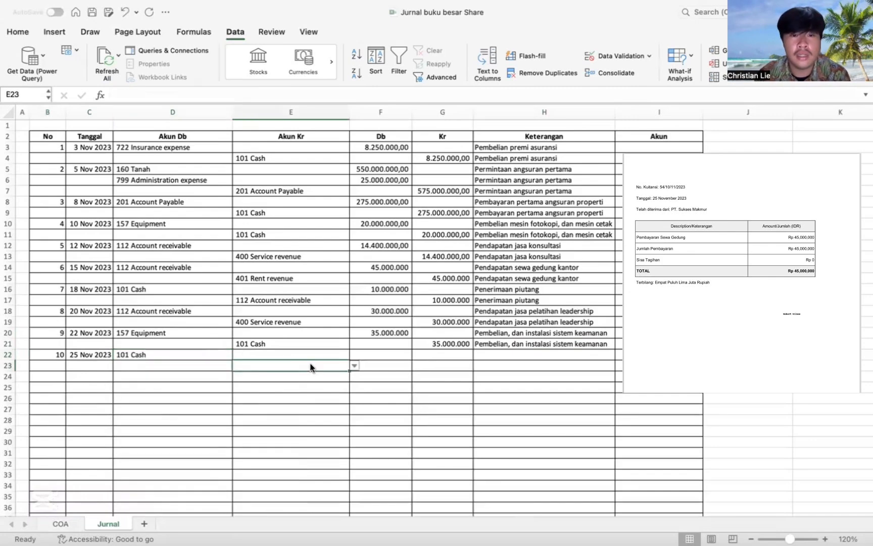
pyautogui.click(351, 368)
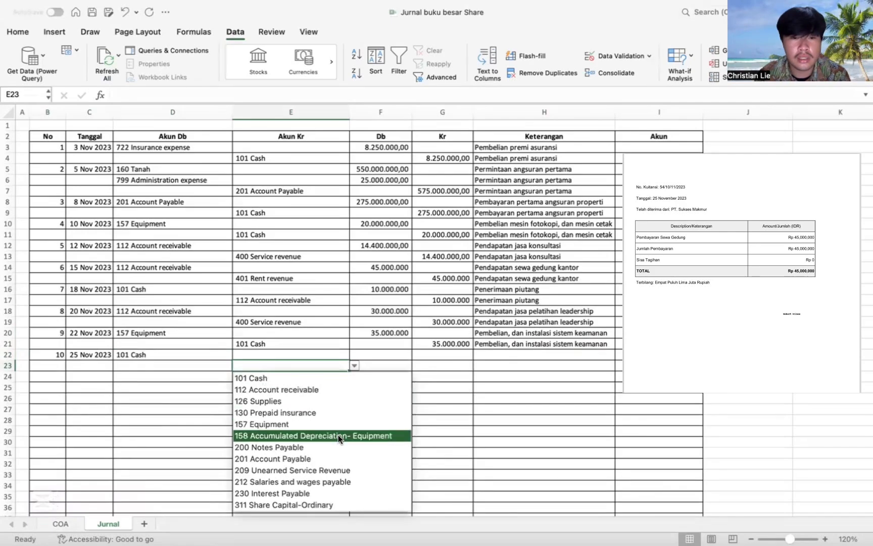
pyautogui.click(329, 392)
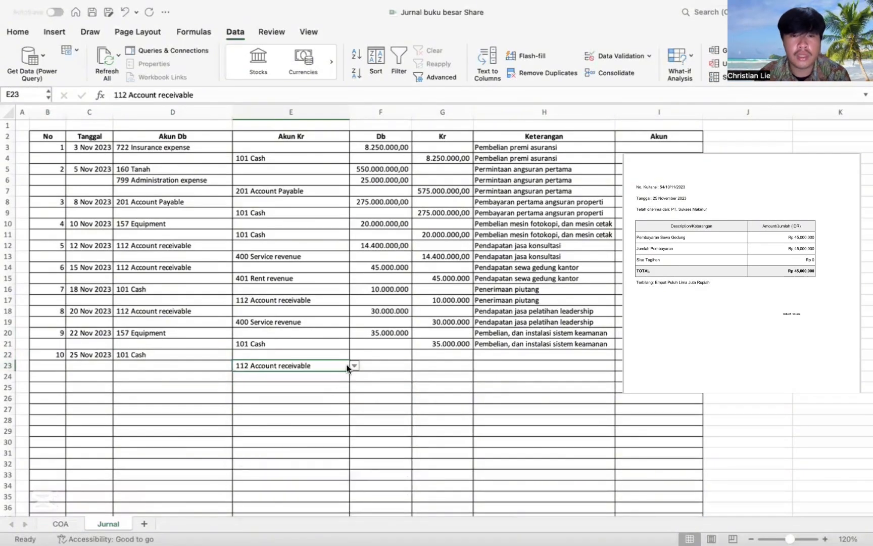
# - Enter 45.000000 as entry 10's debit amount in F22 and repeat the 45.000.000 amount as its credit in G23
pyautogui.click(360, 356)
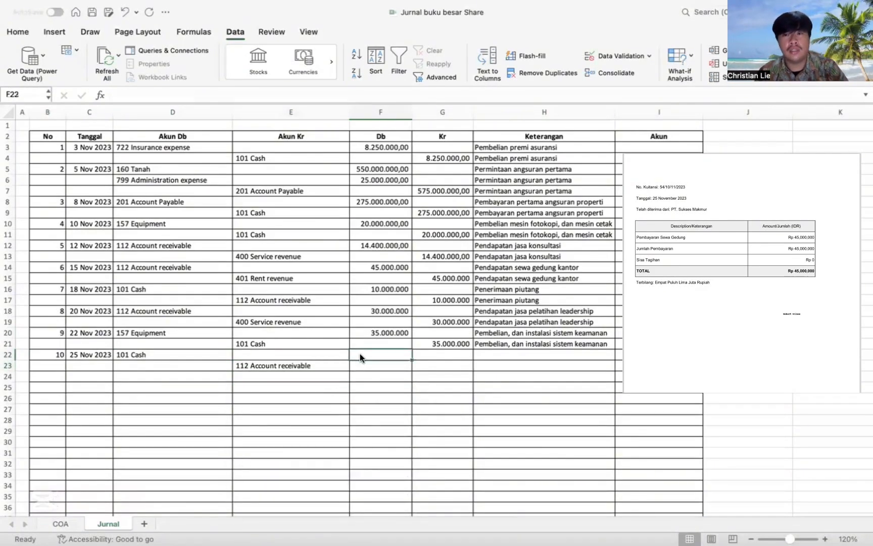
pyautogui.write('45')
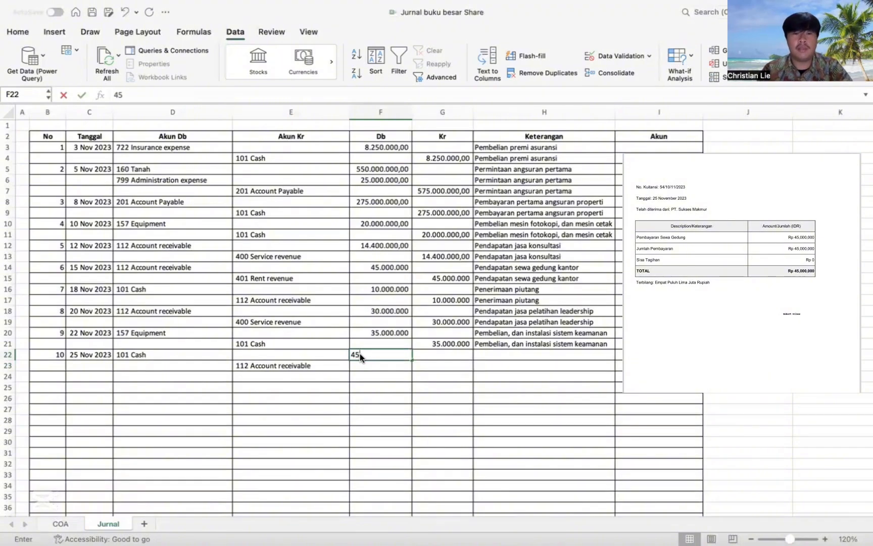
pyautogui.write('.000000')
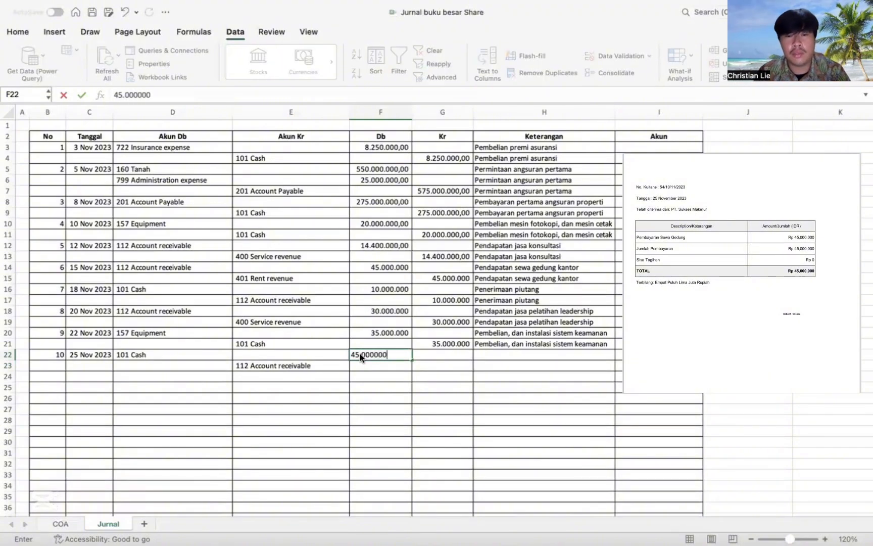
pyautogui.doubleClick(360, 354)
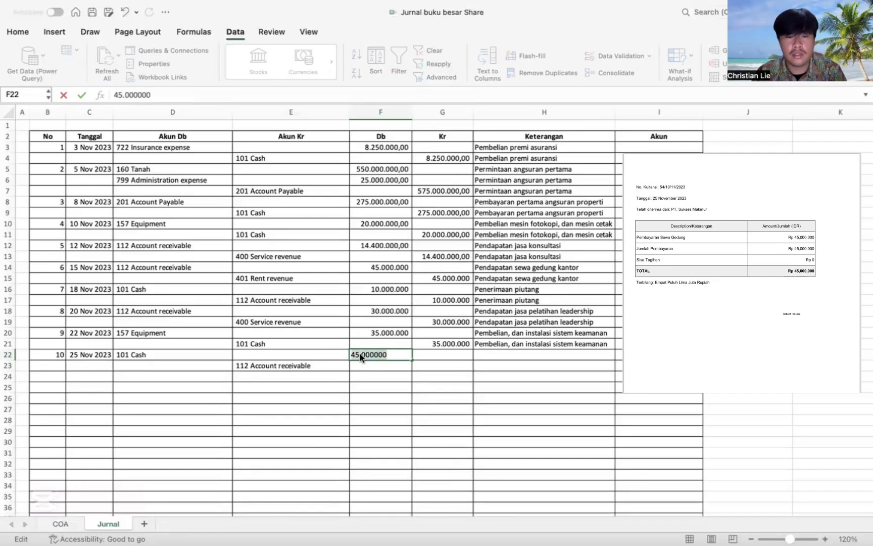
pyautogui.press('Right')
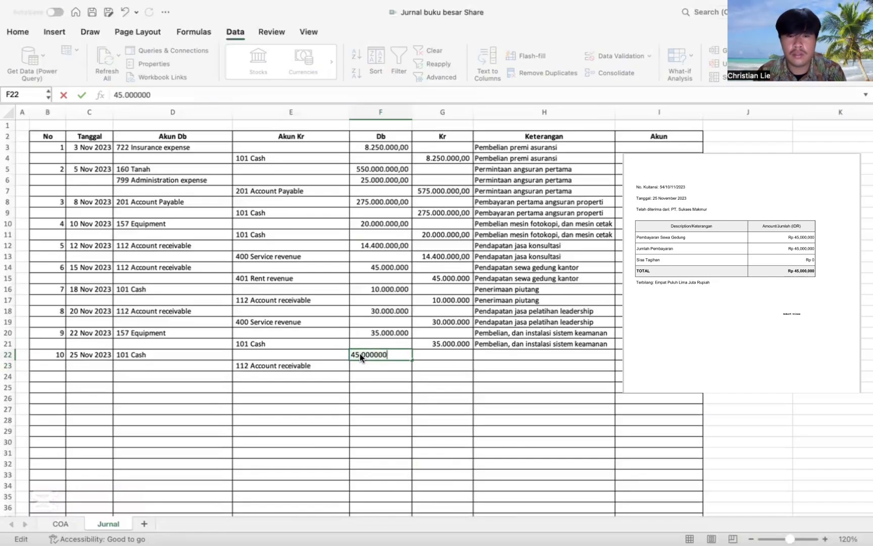
pyautogui.click(420, 362)
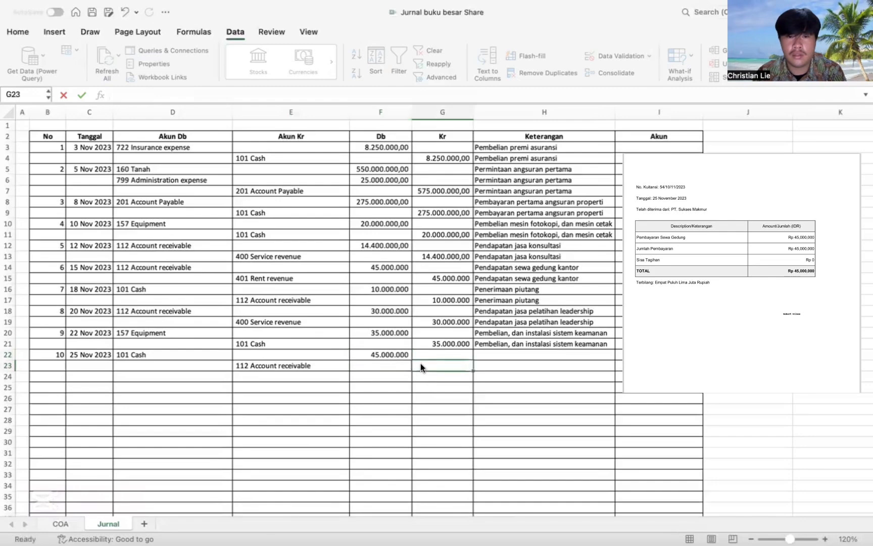
pyautogui.write('45.000.000')
# - Describe entry 10 as "Penerimaan piutang" in H22 and fill the description down to H23
pyautogui.click(484, 356)
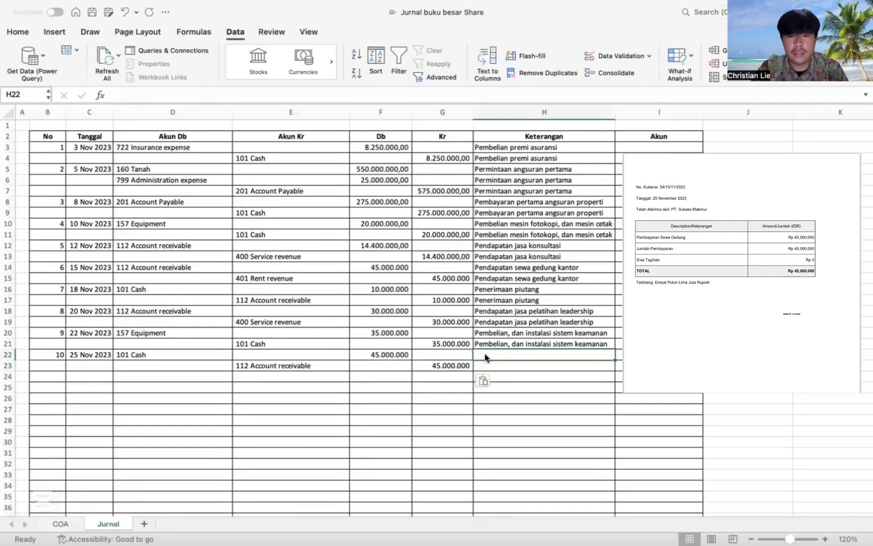
pyautogui.write('Penerimaan piu')
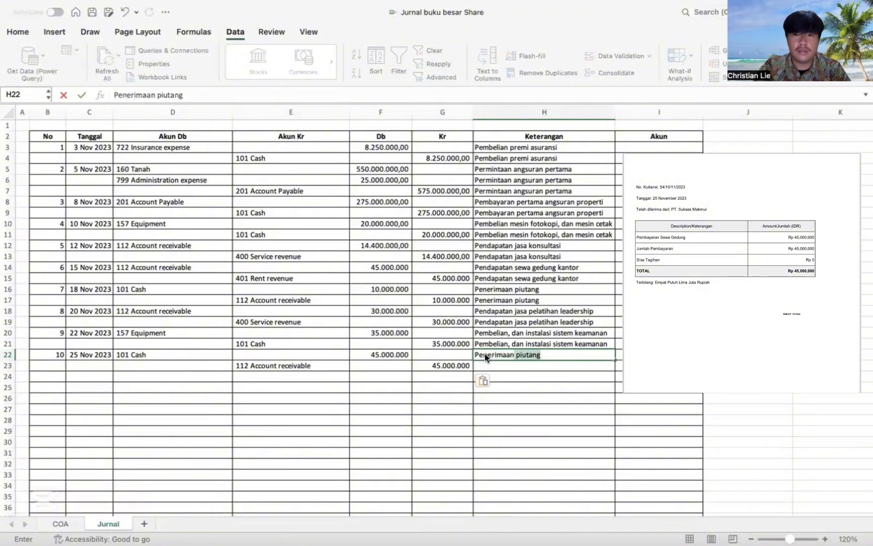
pyautogui.write('tang')
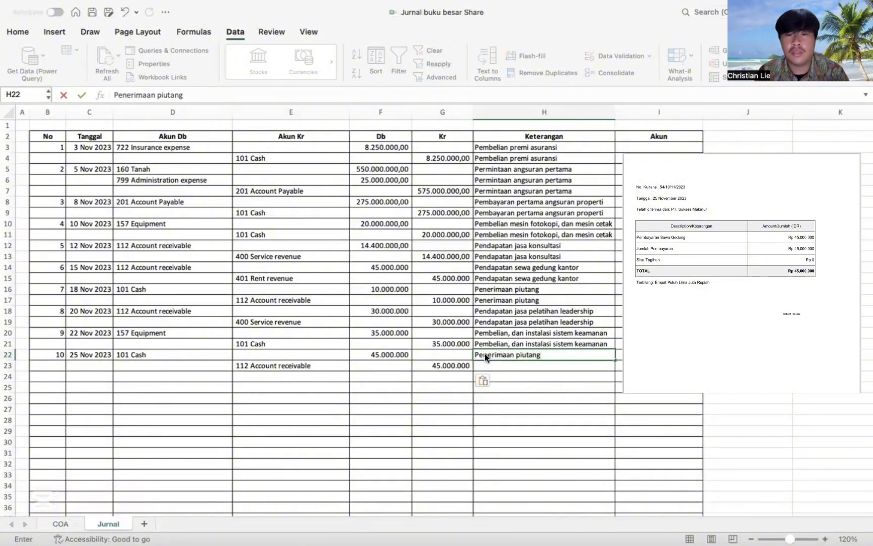
pyautogui.moveTo(614, 359); pyautogui.dragTo(613, 370)
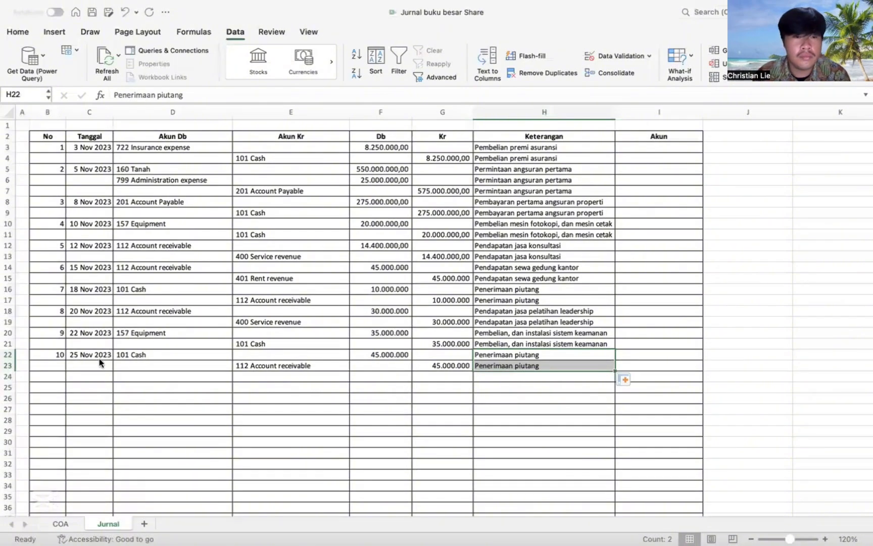
# - Start journal entry number 11 in row 24 with the date 27/11/23
pyautogui.click(47, 377)
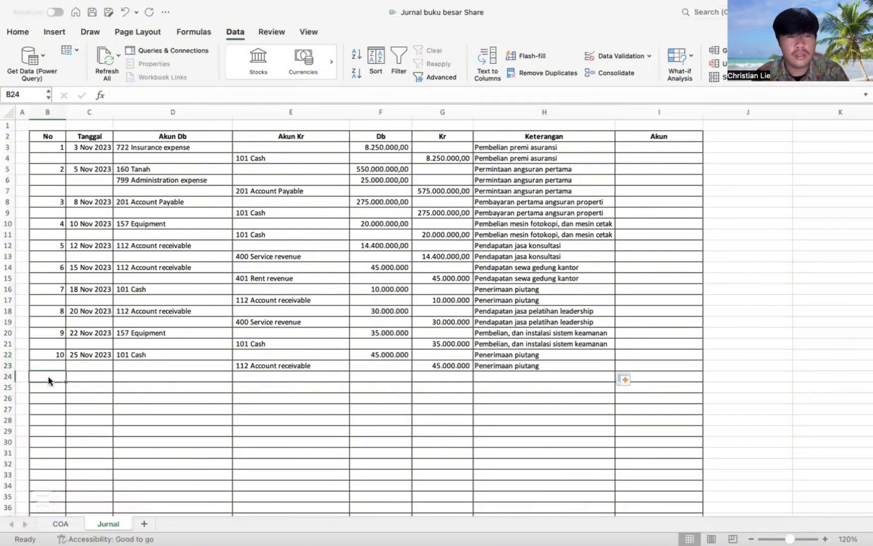
pyautogui.write('11')
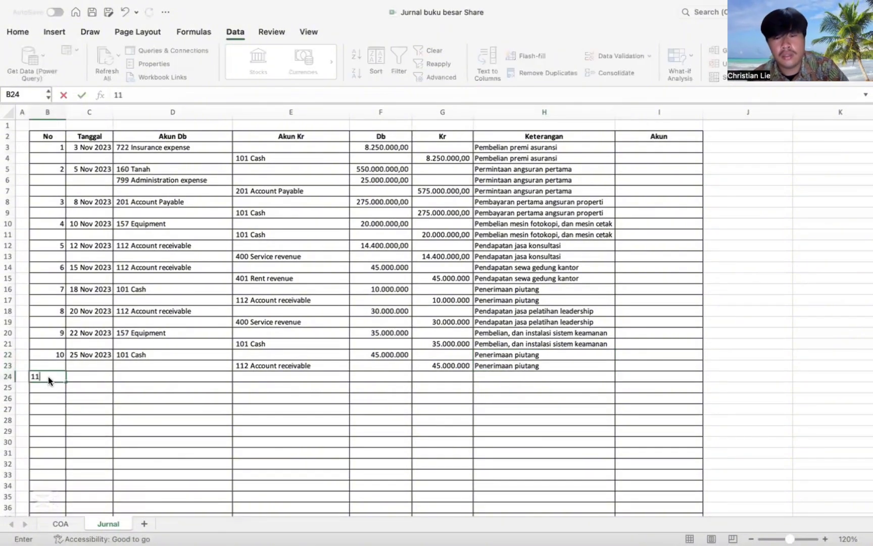
pyautogui.press('Tab')
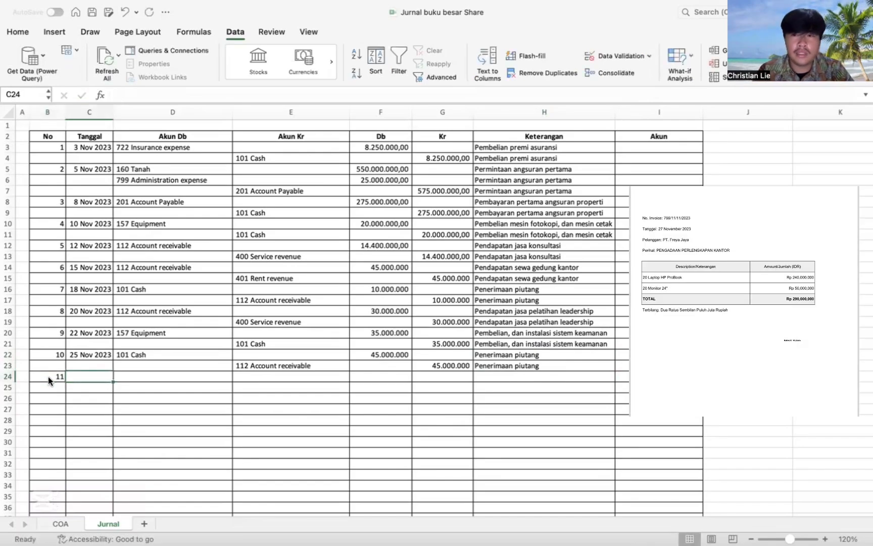
pyautogui.write('27')
pyautogui.press('Tab')
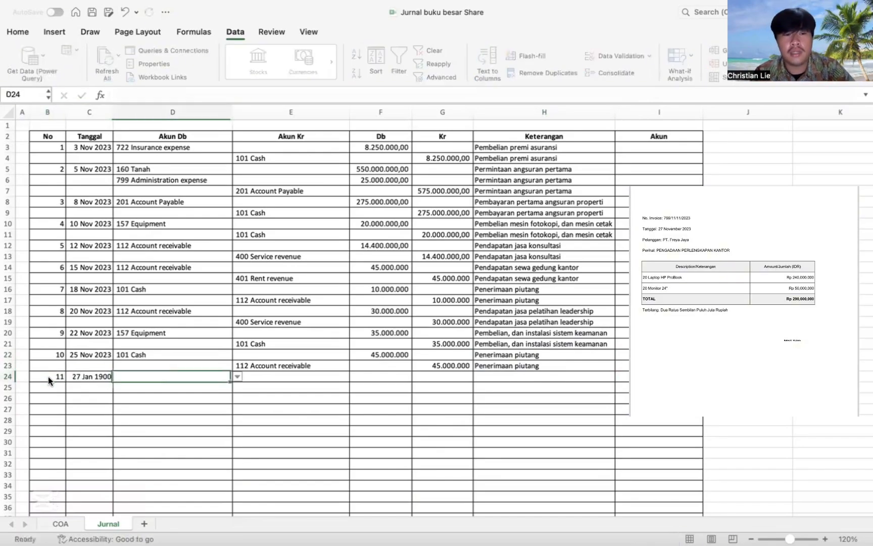
pyautogui.click(95, 374)
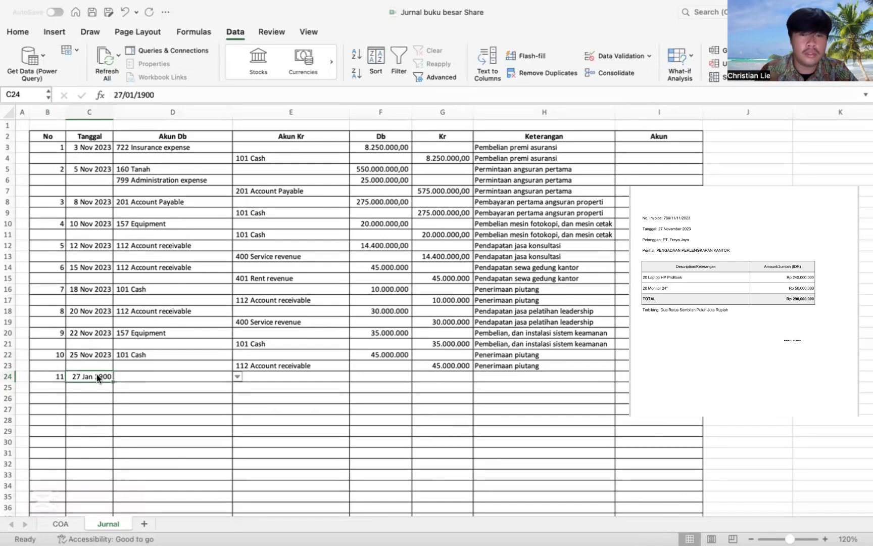
pyautogui.press('Delete')
pyautogui.write('2')
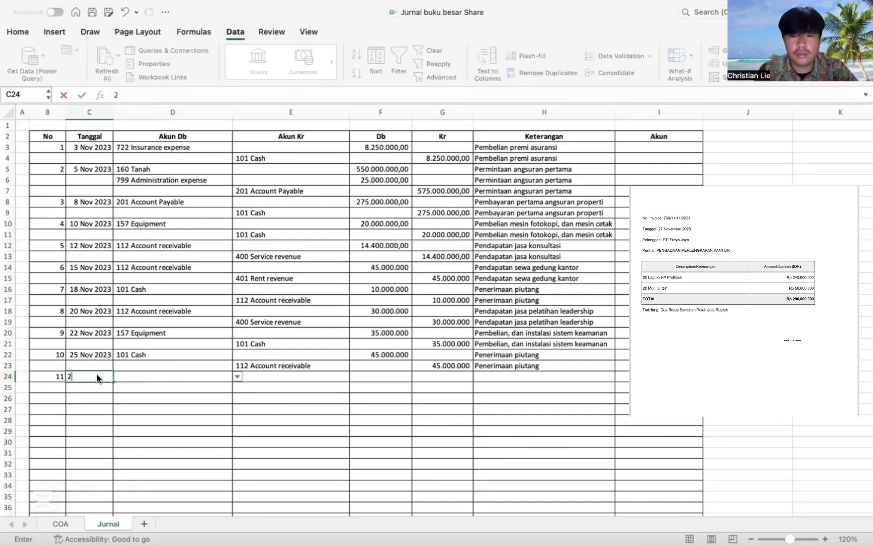
pyautogui.write('7/11/23')
pyautogui.press('Tab')
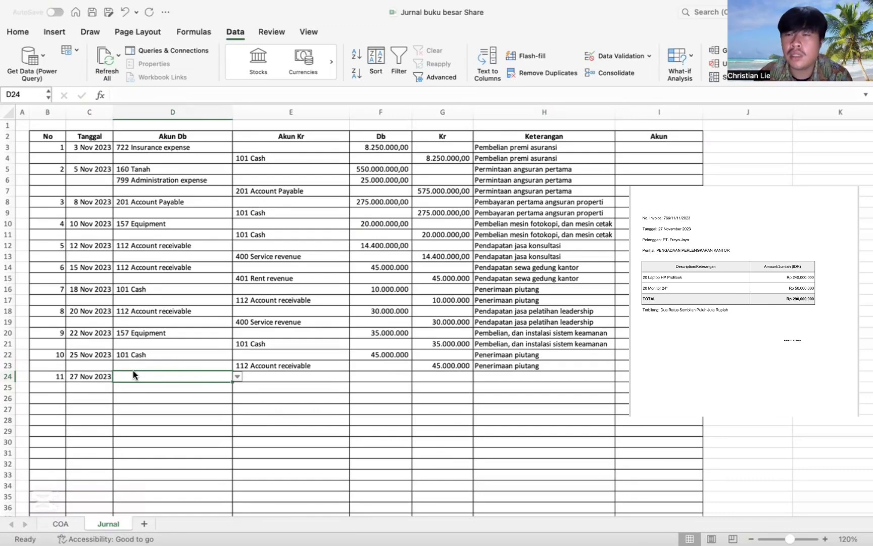
# - Set entry 11's debit account to 157 Equipment in D24 and its credit account to 101 Cash in E25
pyautogui.click(237, 376)
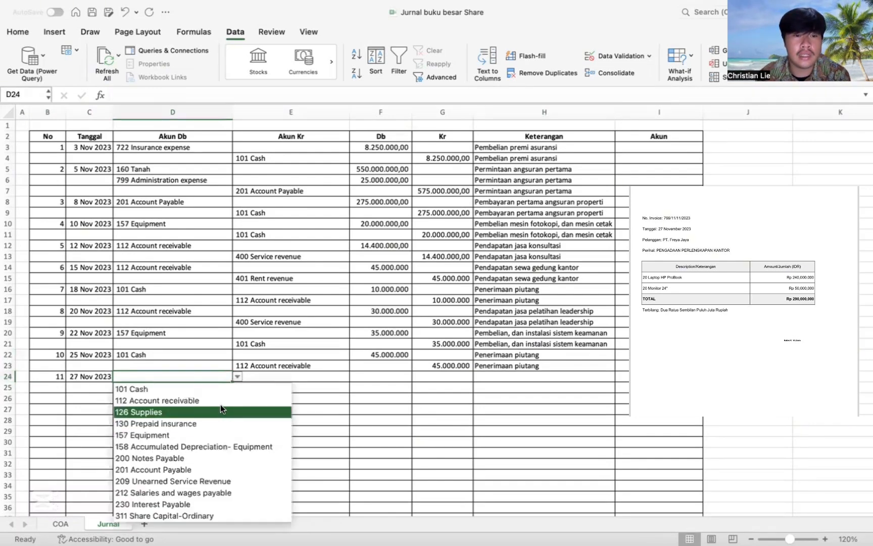
pyautogui.click(209, 435)
pyautogui.click(274, 386)
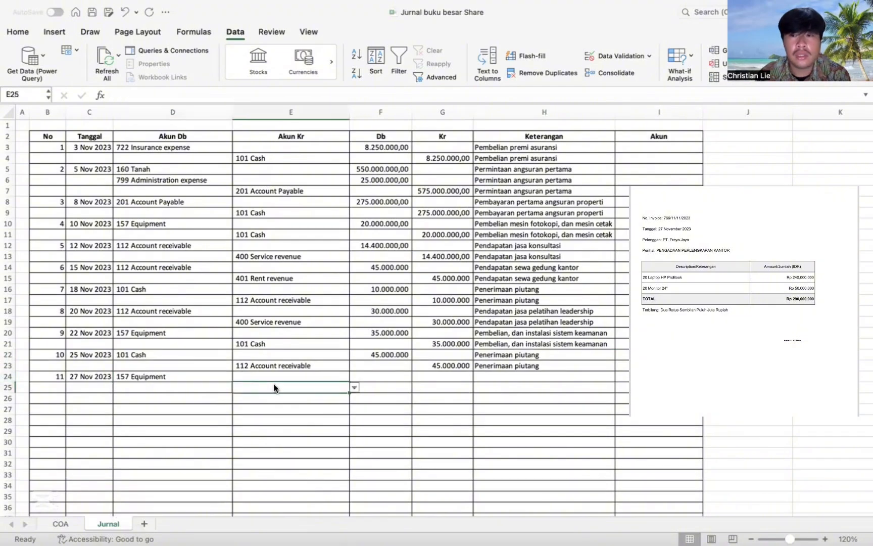
pyautogui.click(355, 386)
pyautogui.click(343, 400)
# - Enter 290000000 as entry 11's debit amount in F24 and copy it to the credit amount in G25
pyautogui.click(382, 382)
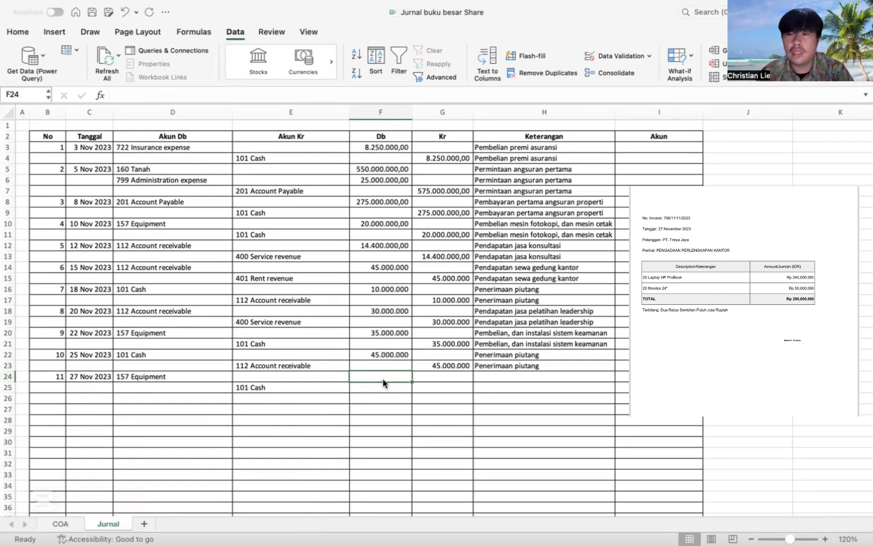
pyautogui.write('29')
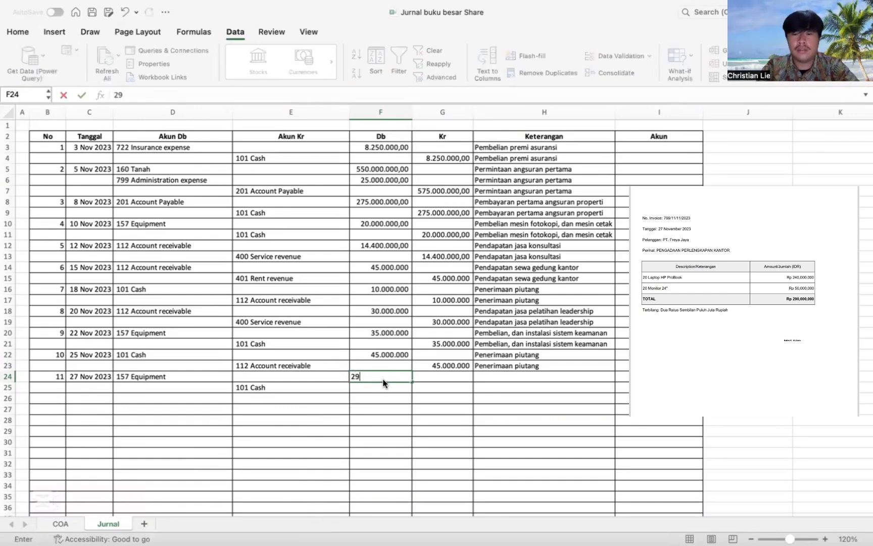
pyautogui.write('0000000')
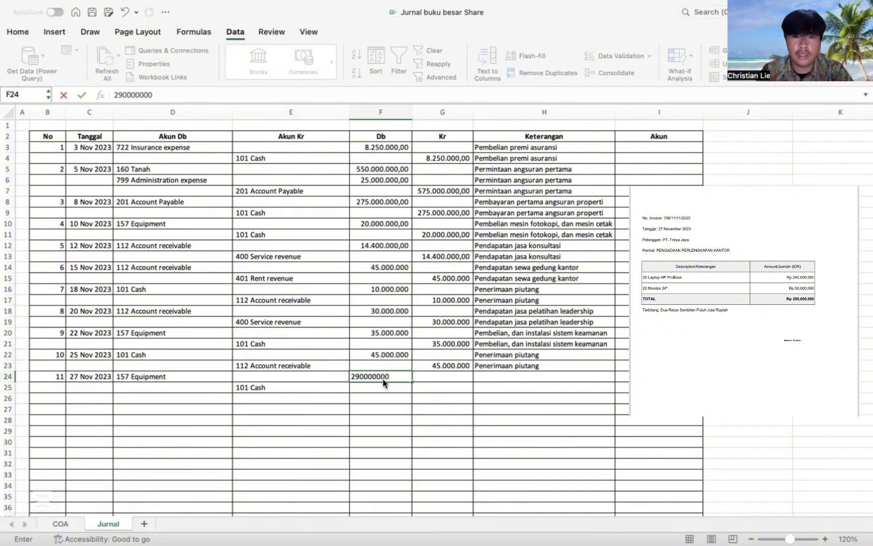
pyautogui.click(382, 377)
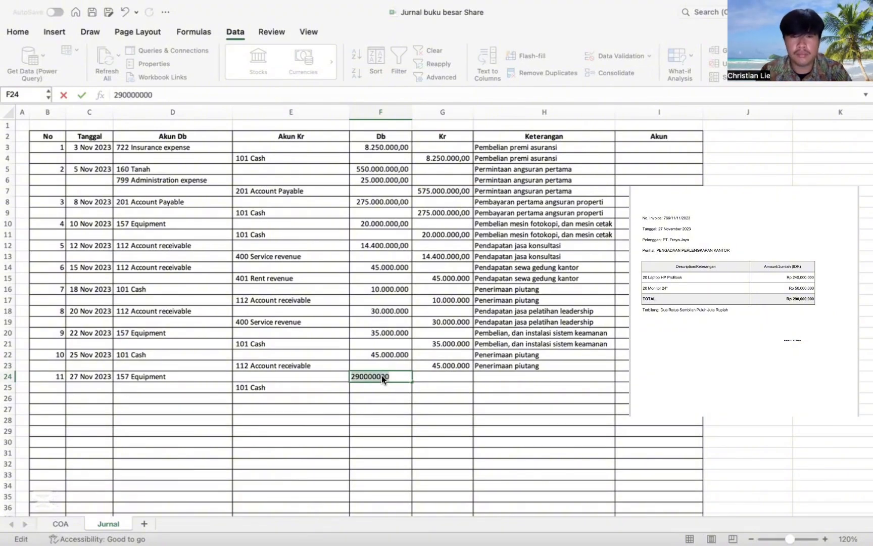
pyautogui.click(451, 386)
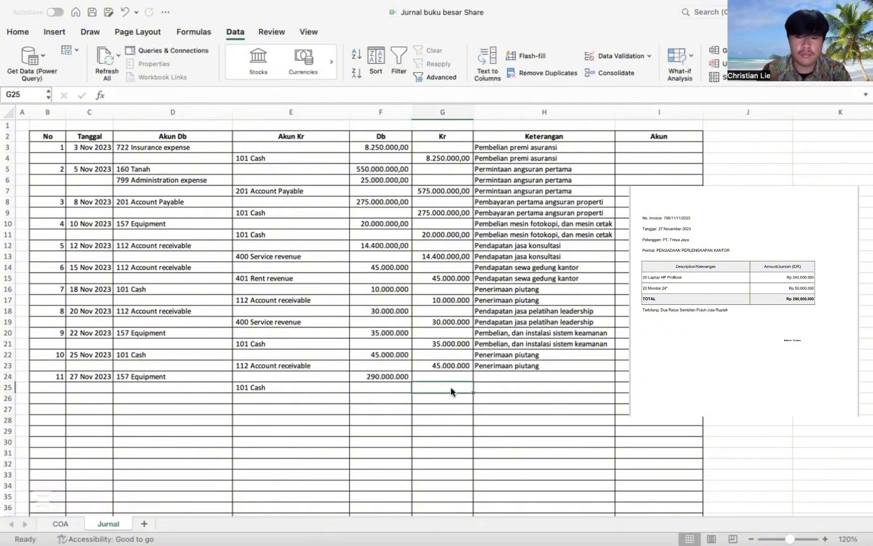
pyautogui.press('super+c')
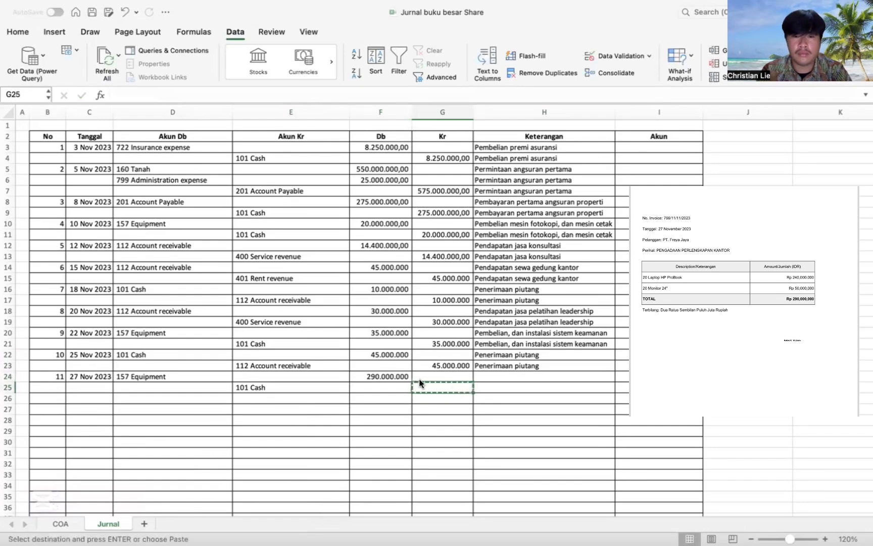
pyautogui.click(403, 374)
pyautogui.press('super+c')
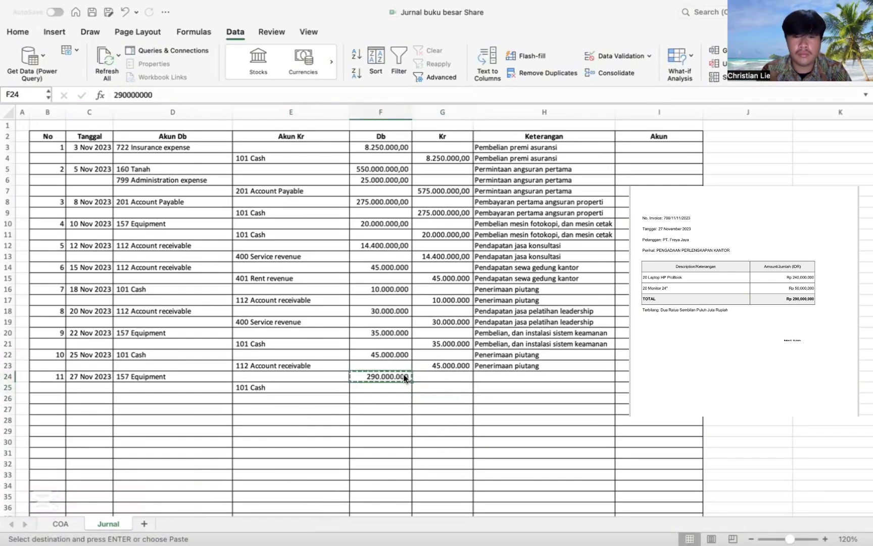
pyautogui.click(420, 384)
pyautogui.press('super+v')
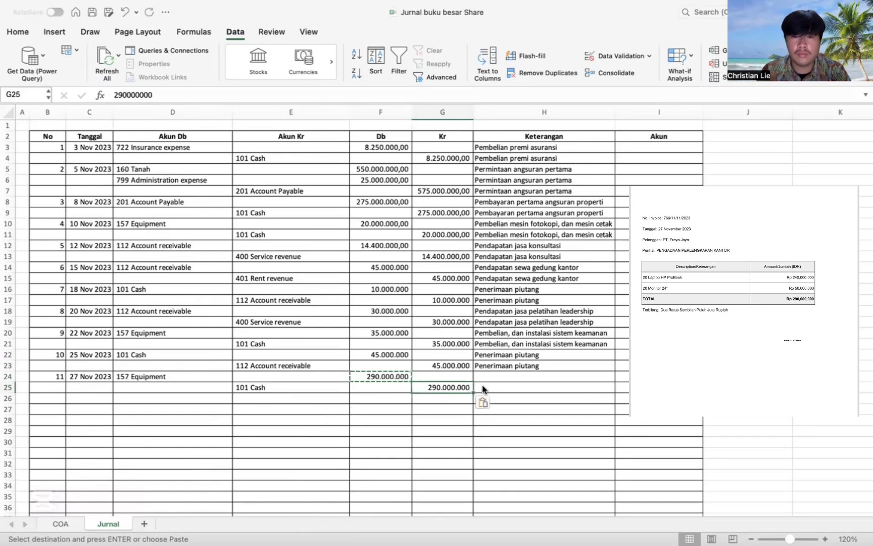
# - Describe entry 11 as "Pembelian laptop, dan monitor" in H24 and fill the description down to H25
pyautogui.click(497, 372)
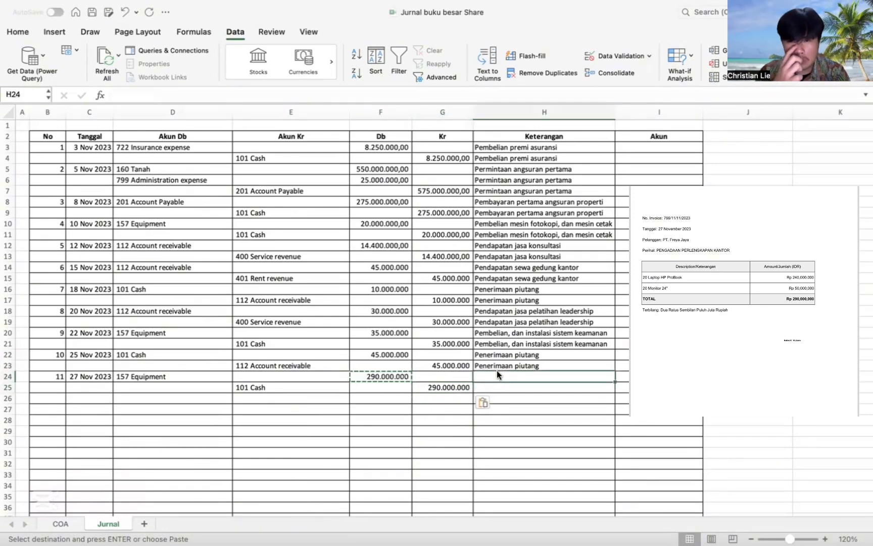
pyautogui.write('P')
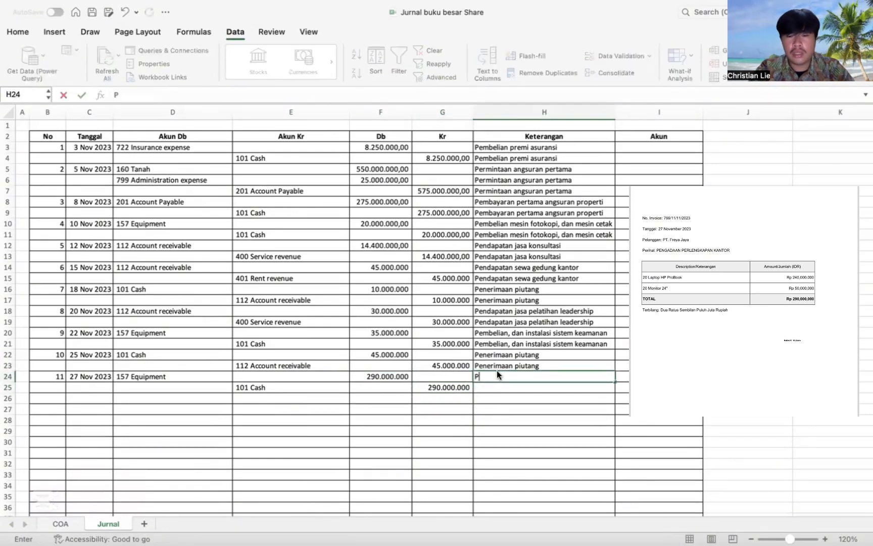
pyautogui.write('embelian')
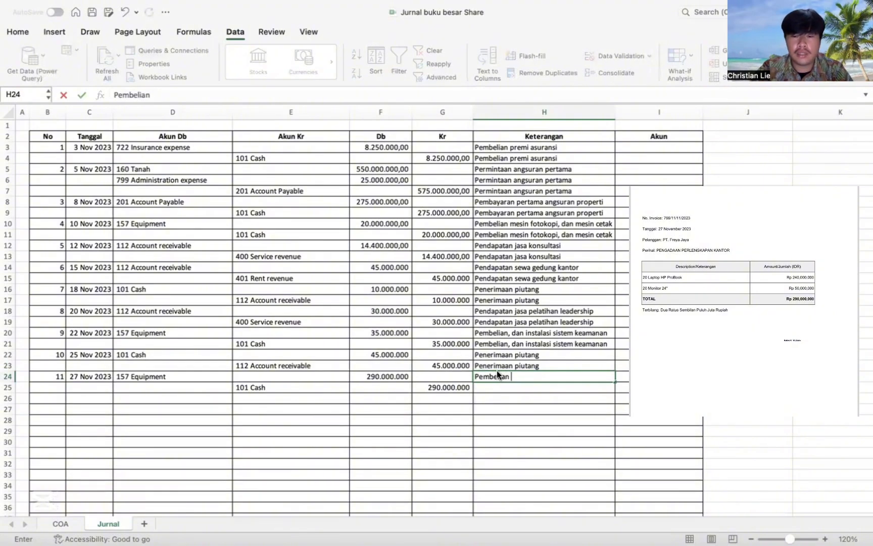
pyautogui.write(' laptop d')
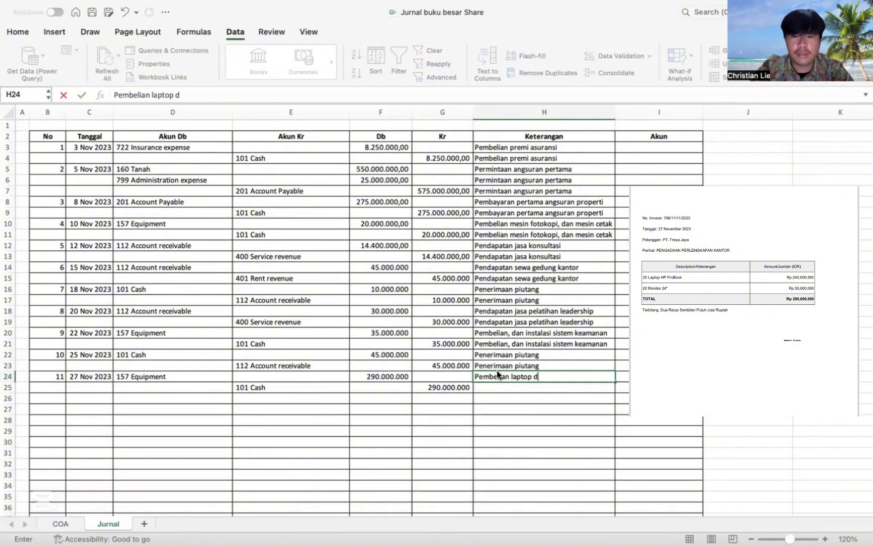
pyautogui.press('BackSpace')
pyautogui.write('. dan mon i')
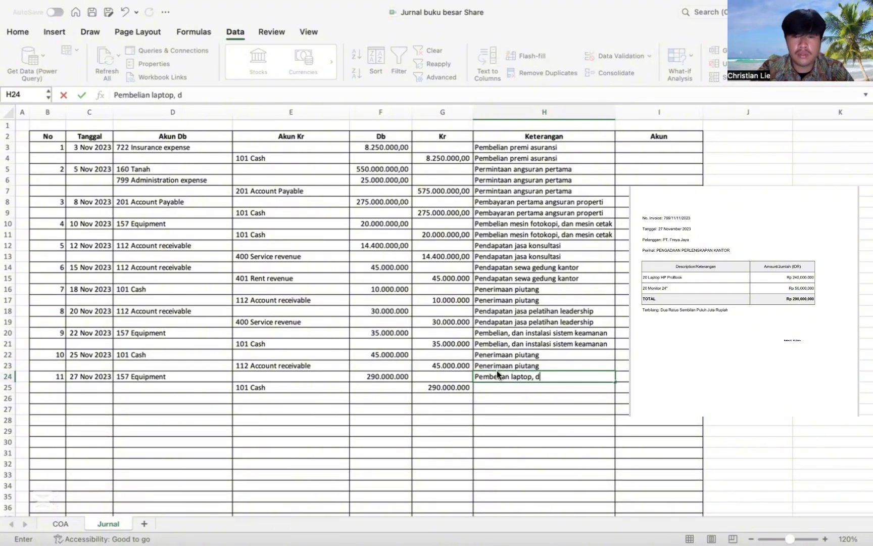
pyautogui.write('tor')
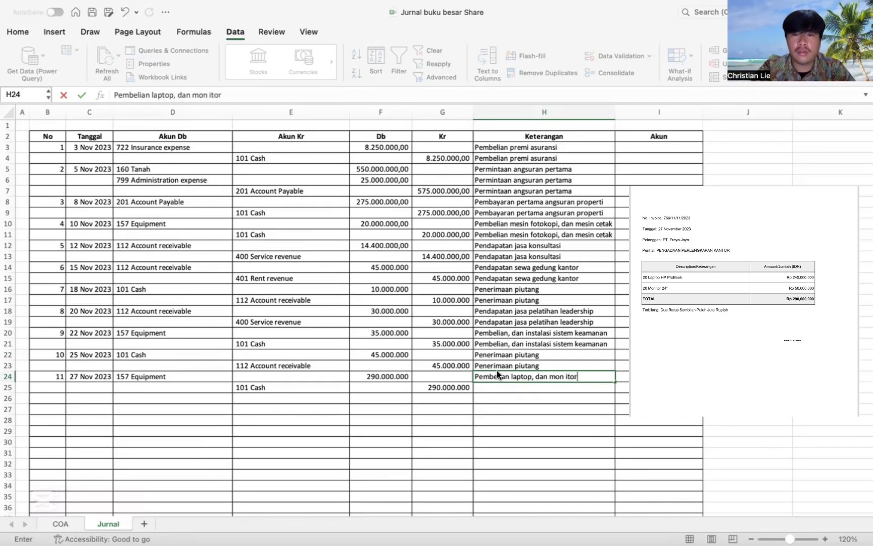
pyautogui.press('BackSpace')
pyautogui.press('BackSpace')
pyautogui.press('BackSpace')
pyautogui.press('BackSpace')
pyautogui.press('BackSpace')
pyautogui.write('itor')
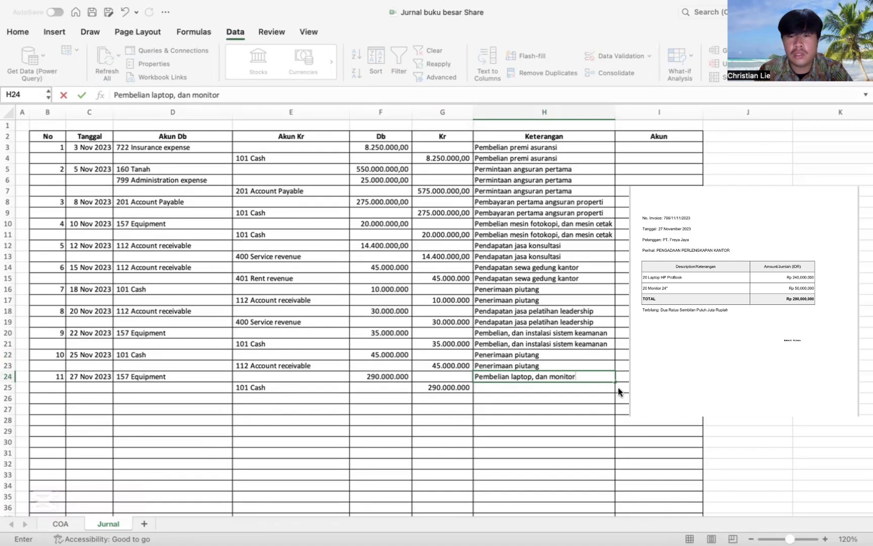
pyautogui.moveTo(615, 382); pyautogui.dragTo(615, 391)
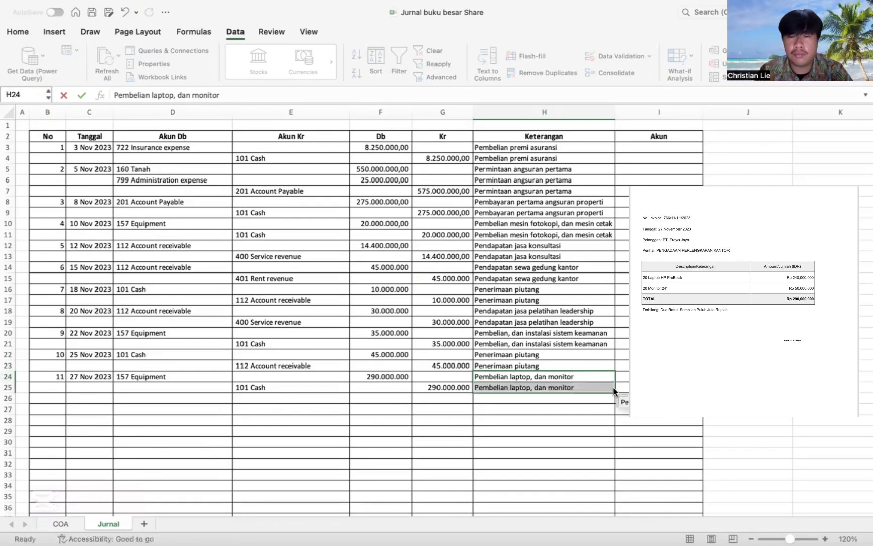
pyautogui.click(52, 399)
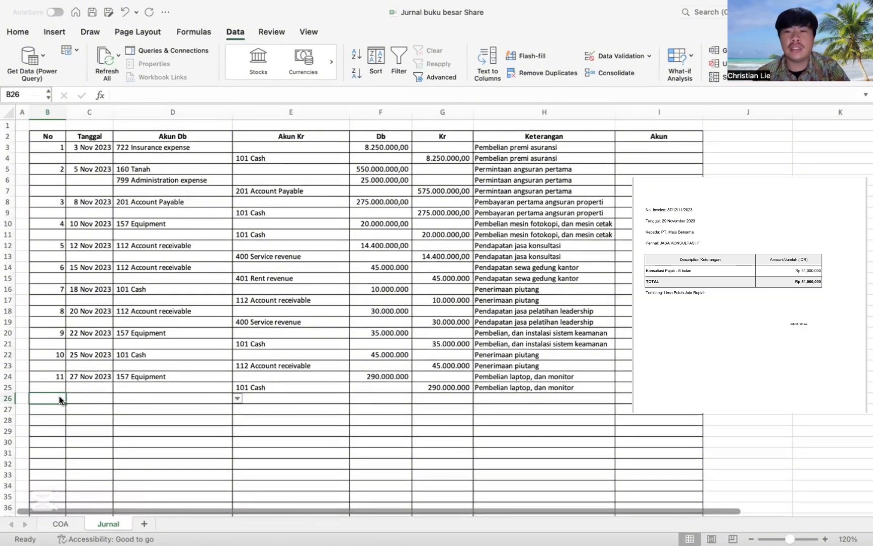
pyautogui.write('12')
pyautogui.press('Tab')
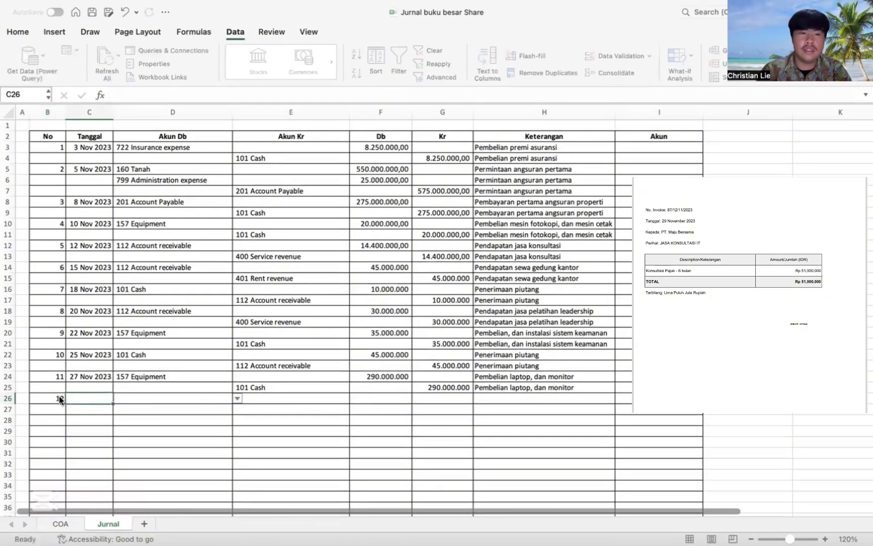
pyautogui.write('2')
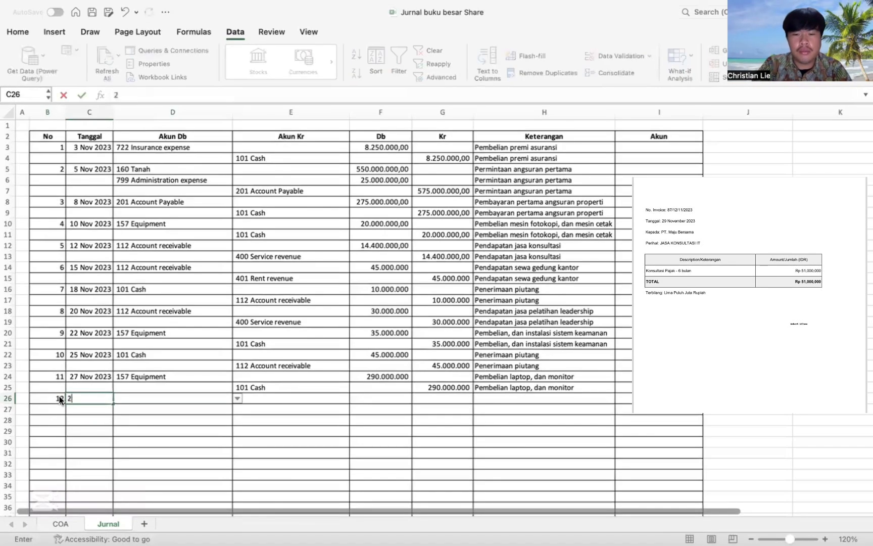
pyautogui.write('9/11/23')
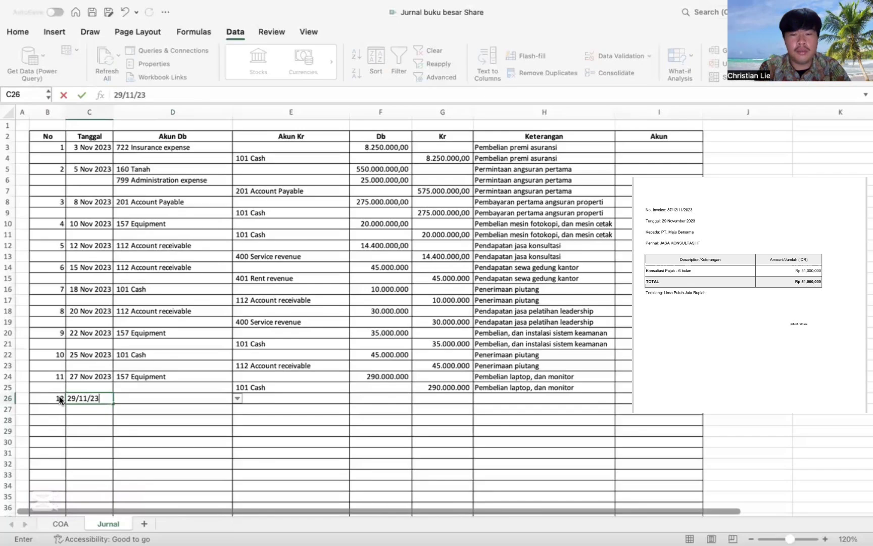
pyautogui.press('Tab')
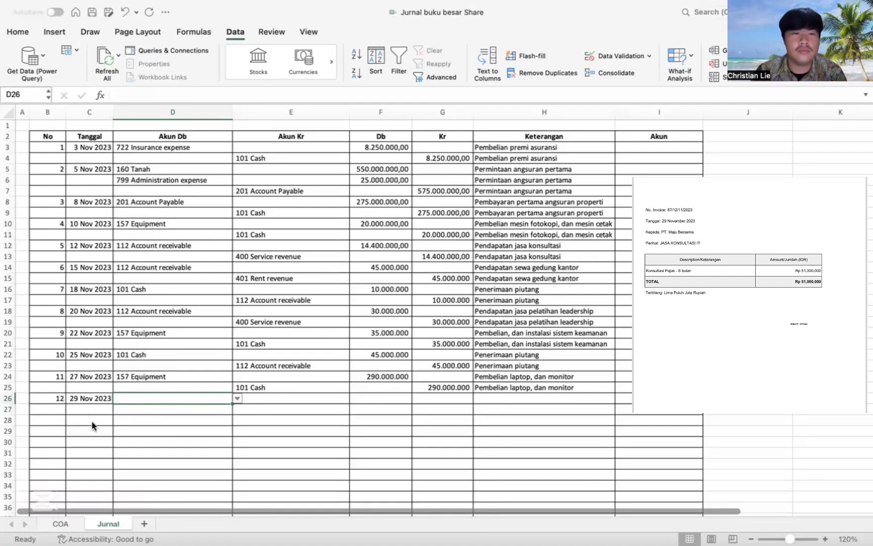
pyautogui.click(91, 401)
pyautogui.press('Delete')
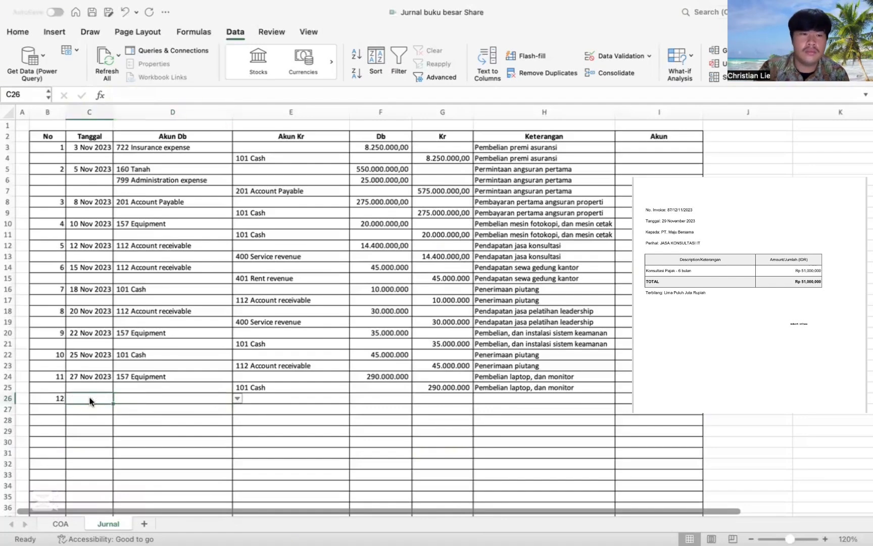
pyautogui.click(61, 401)
pyautogui.press('Delete')
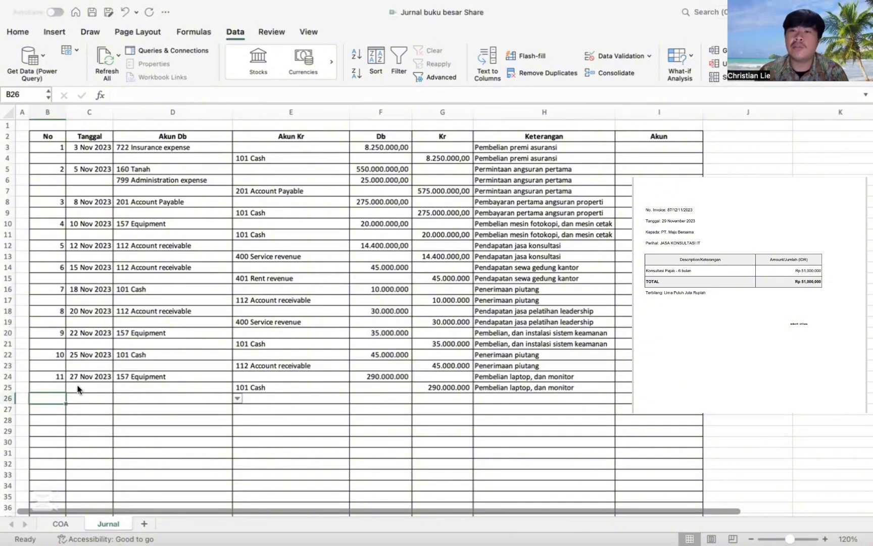
# - Start journal entry number 12 in row 26 with the date 29/11/2023
pyautogui.write('12')
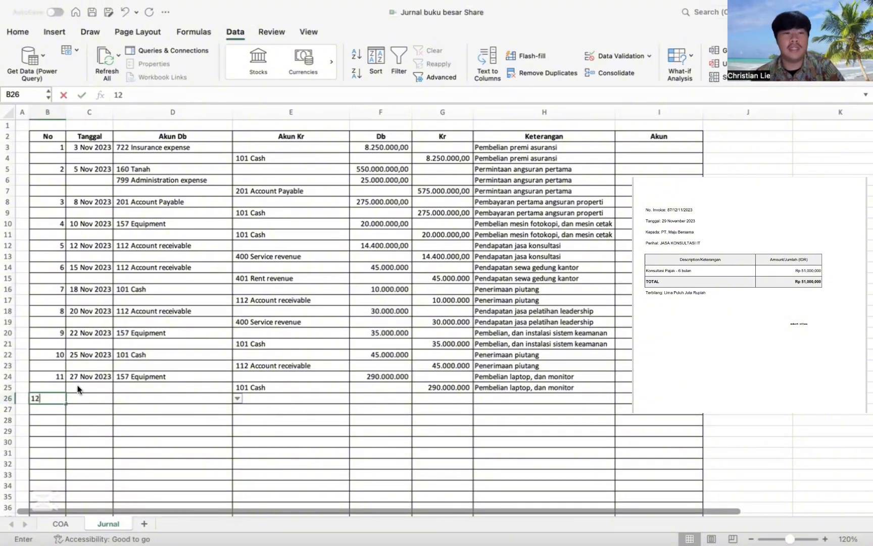
pyautogui.press('Tab')
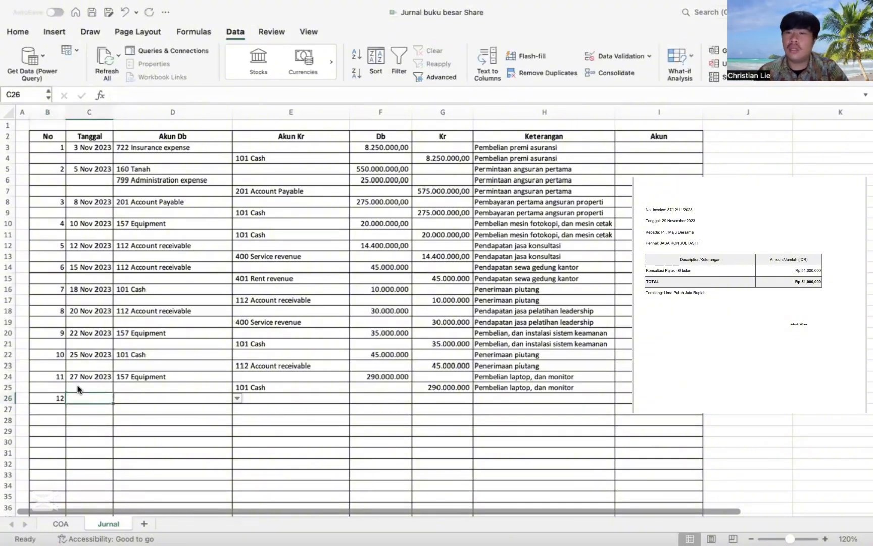
pyautogui.write('29')
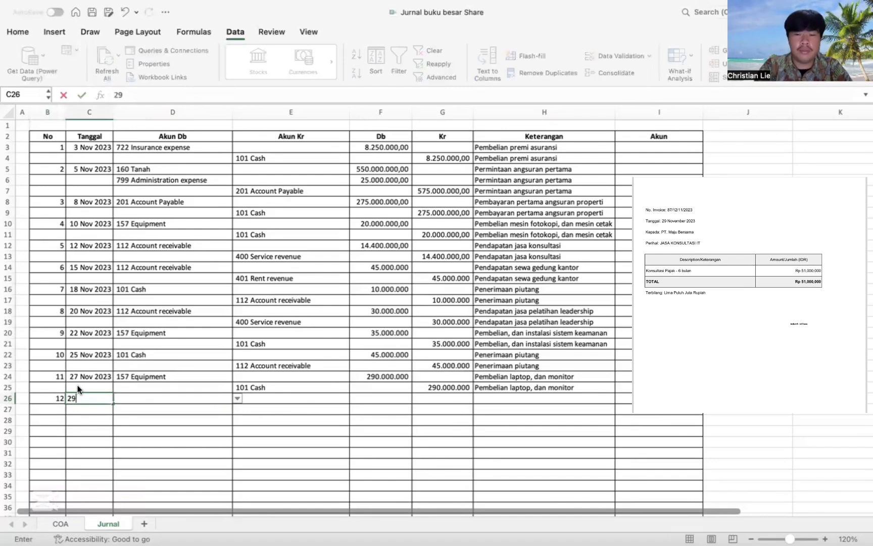
pyautogui.write('/11/2023')
pyautogui.press('Tab')
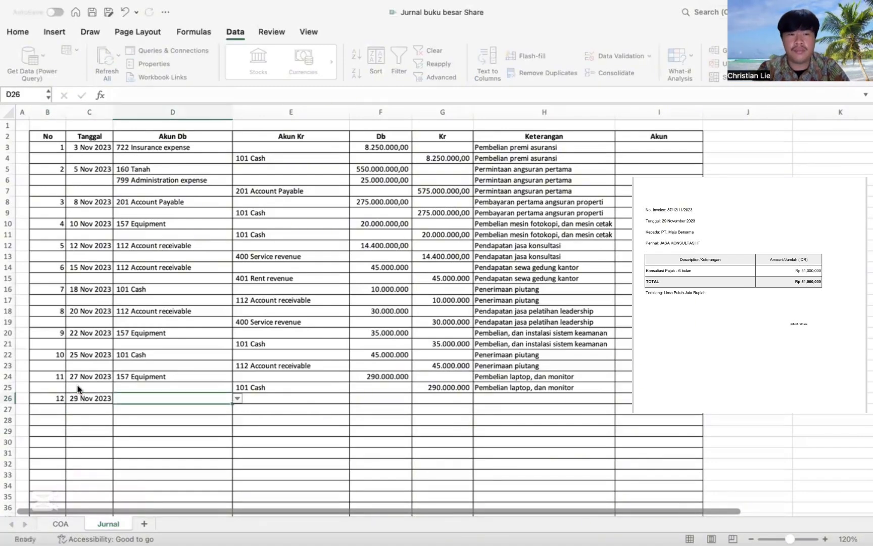
# - Set entry 12's debit account to 112 Account receivable in D26 and its credit account to 400 Service revenue in E27
pyautogui.click(236, 397)
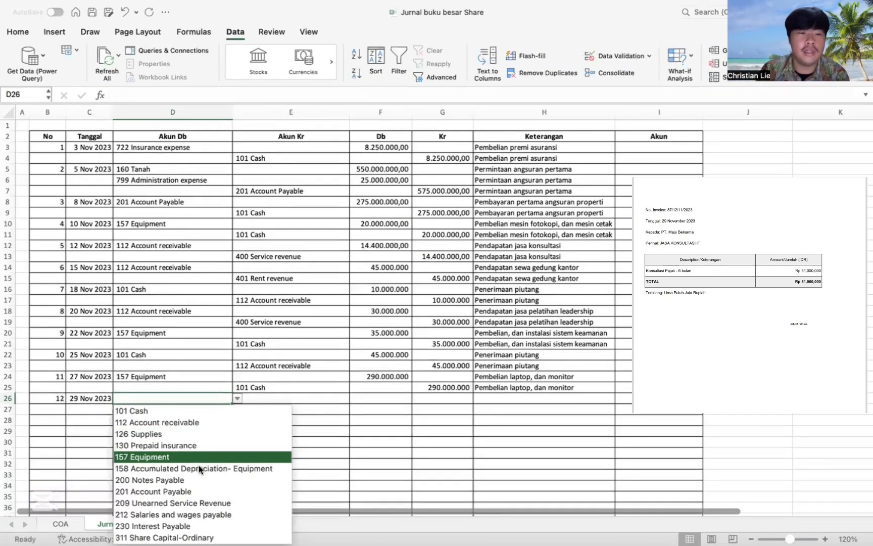
pyautogui.click(191, 424)
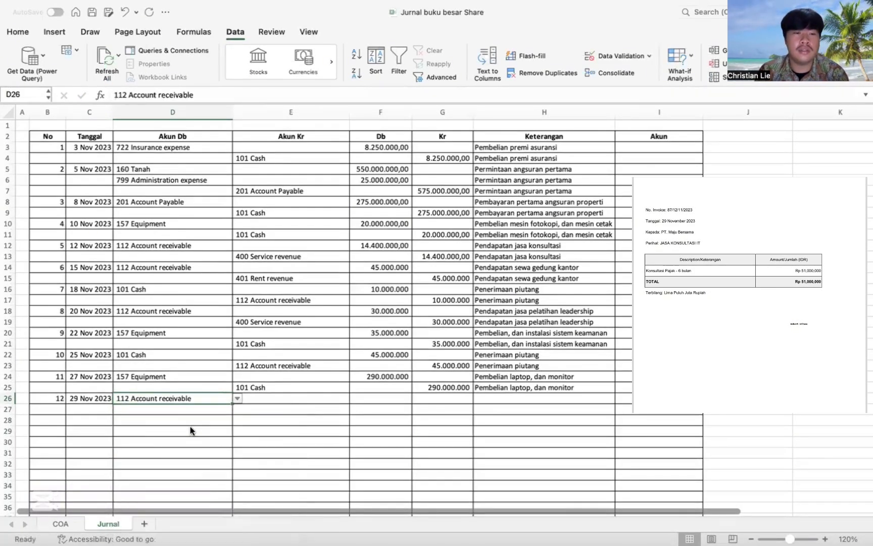
pyautogui.click(311, 408)
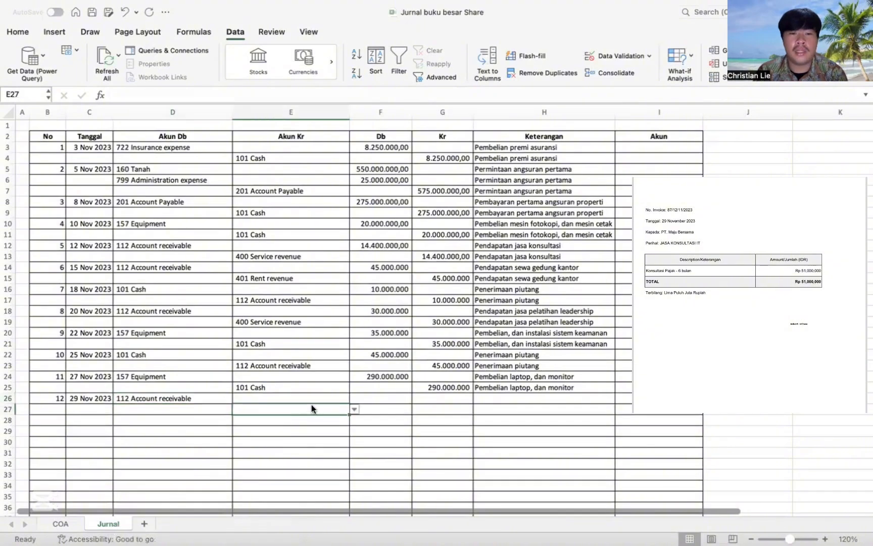
pyautogui.click(352, 410)
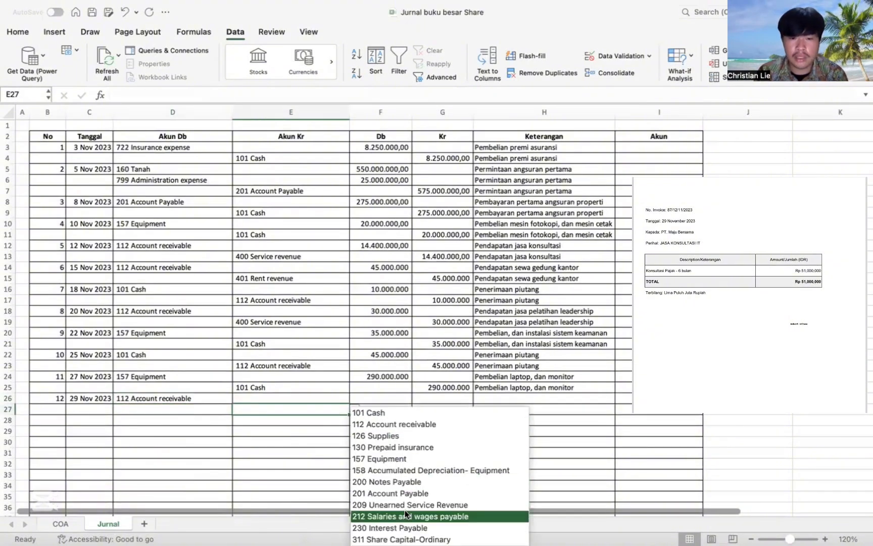
pyautogui.press('Down')
pyautogui.press('Down')
pyautogui.press('Down')
pyautogui.press('Down')
pyautogui.press('Down')
pyautogui.press('Down')
pyautogui.press('Down')
pyautogui.press('Down')
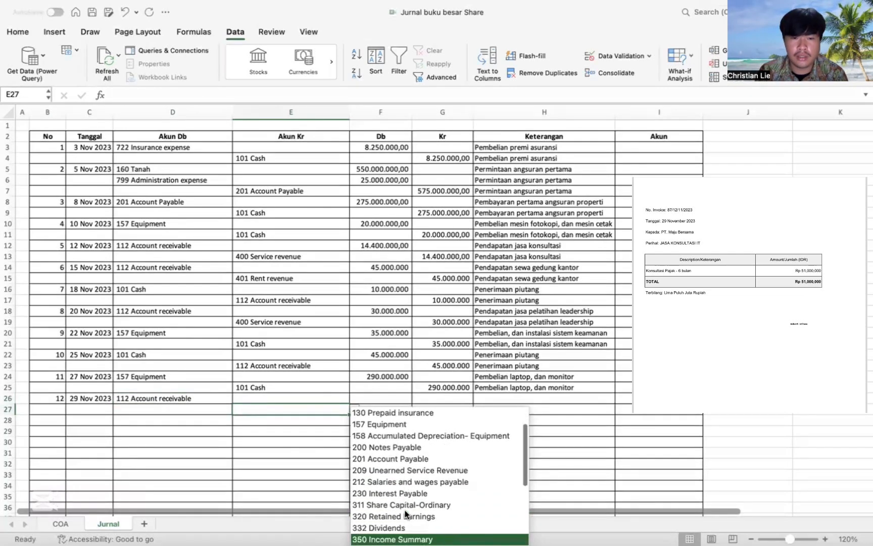
pyautogui.click(404, 517)
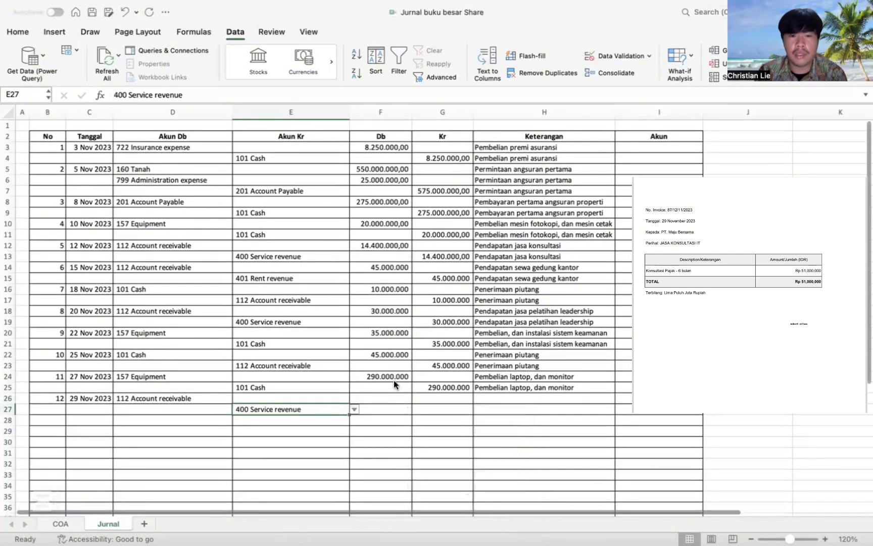
# - Enter 51000000 as entry 12's debit amount in F26 and copy it to the credit amount in G27
pyautogui.click(385, 398)
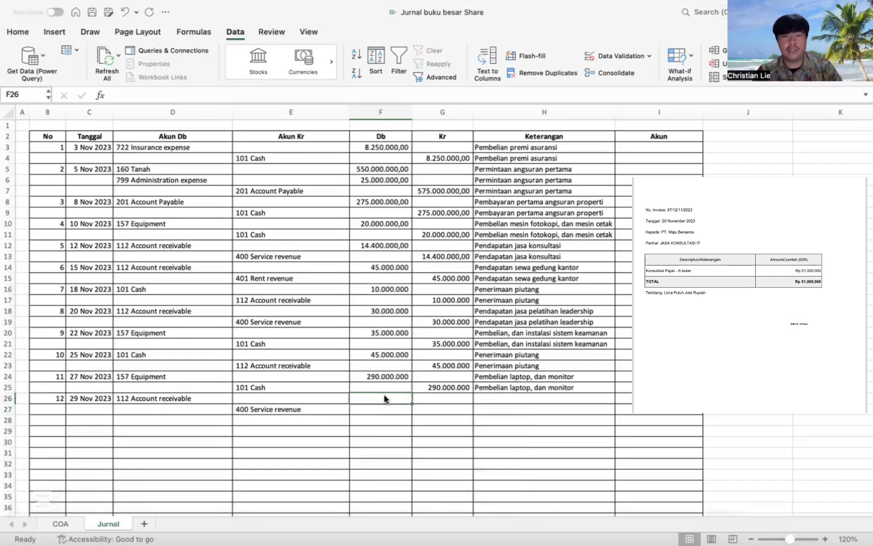
pyautogui.write('510')
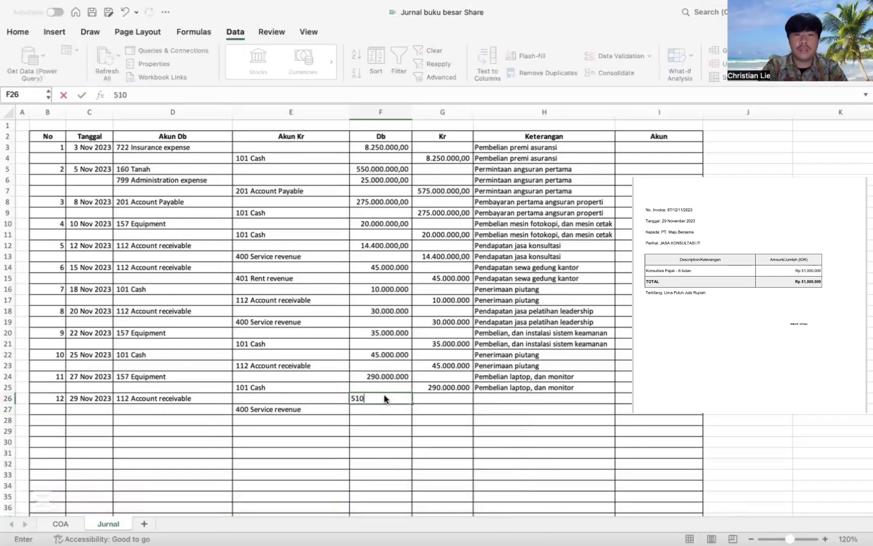
pyautogui.write('00000')
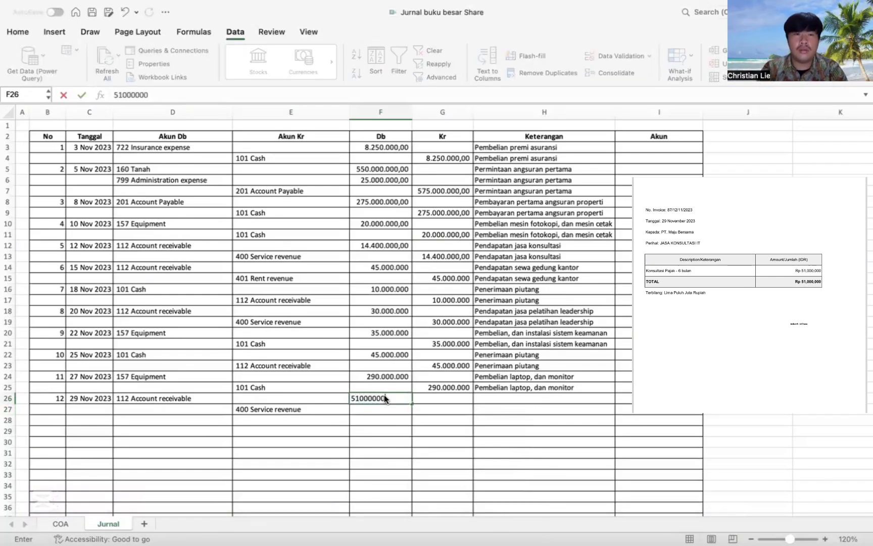
pyautogui.doubleClick(384, 397)
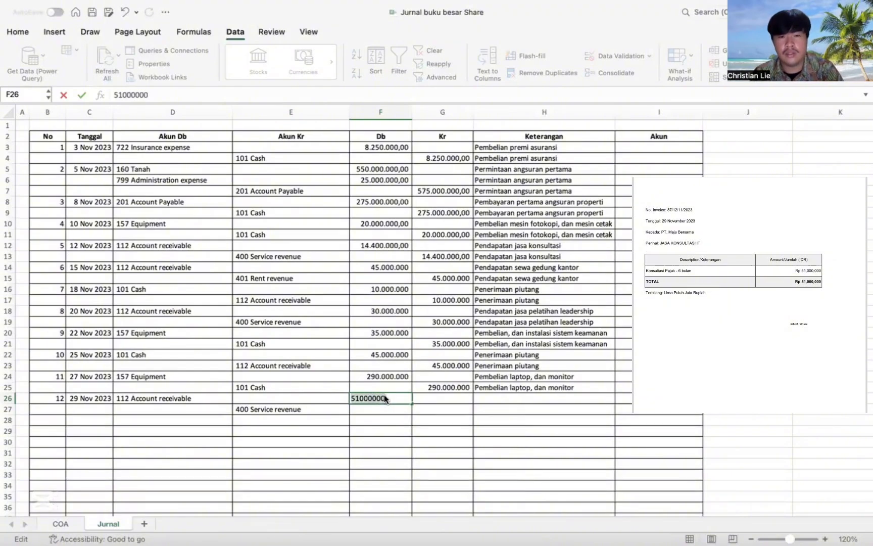
pyautogui.click(422, 413)
pyautogui.write('51000000')
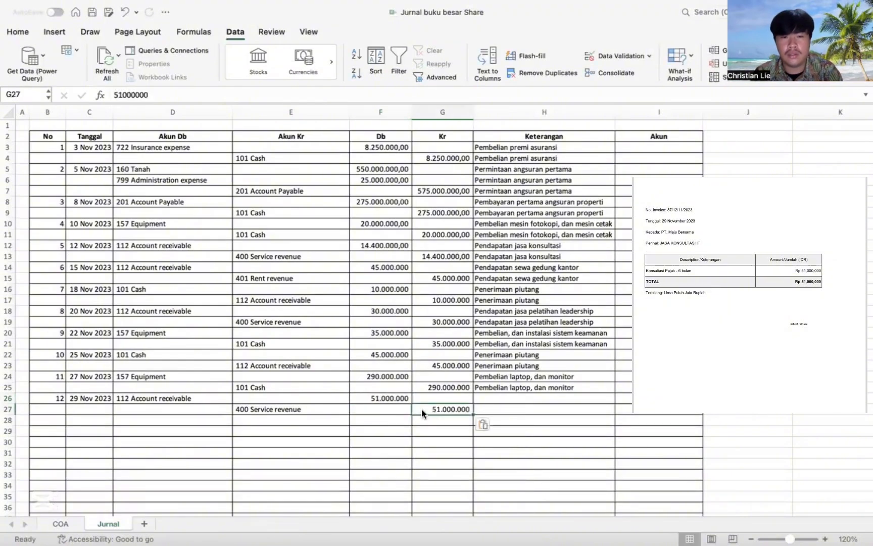
# - Describe entry 12 as "Pendapatan jasa konsultasi IT" in H26 and fill the description down to H27
pyautogui.click(487, 395)
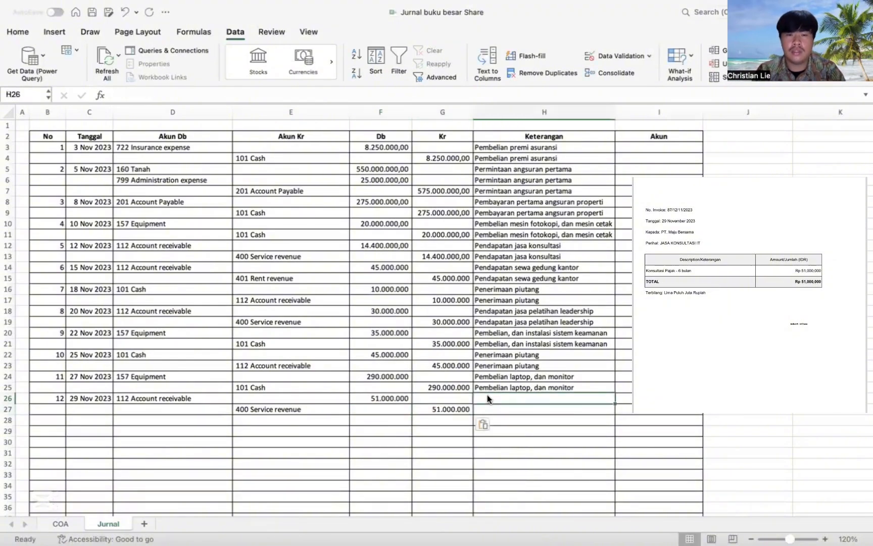
pyautogui.write('Pend')
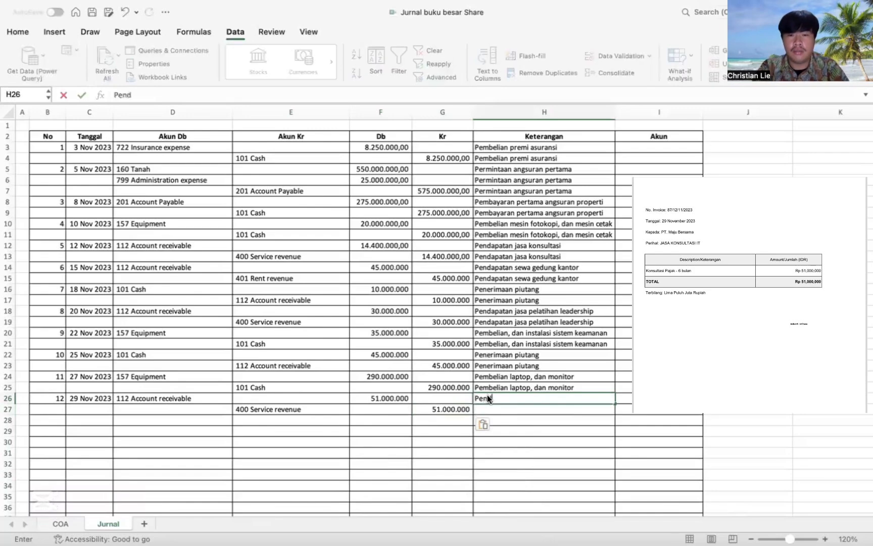
pyautogui.write('apatan jasa')
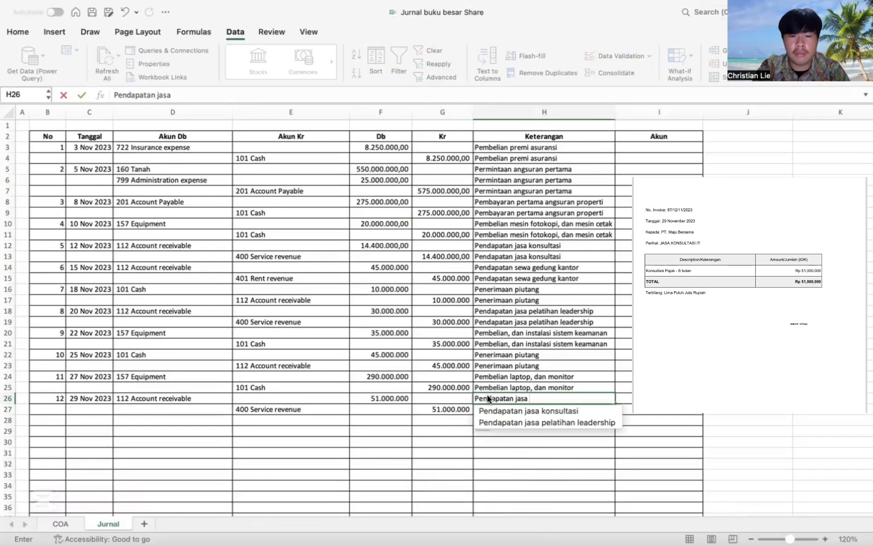
pyautogui.write('konsultasi')
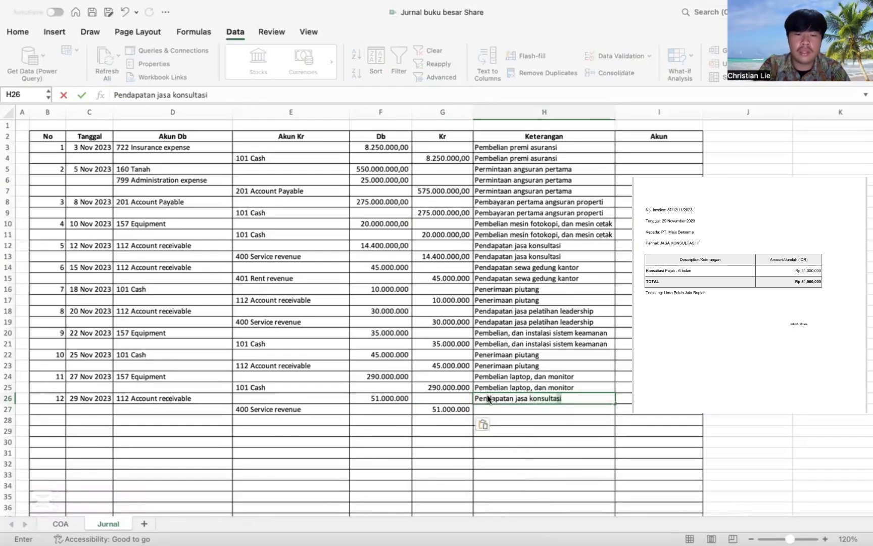
pyautogui.write(' IT')
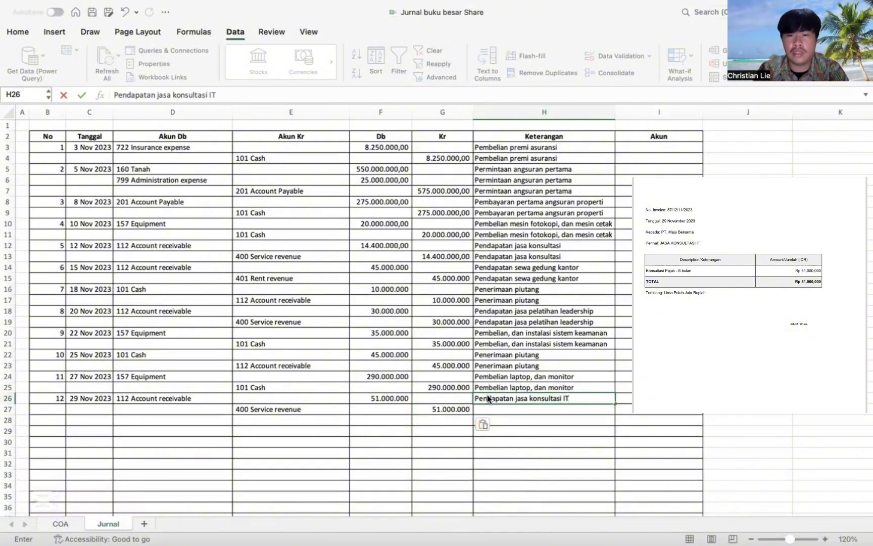
pyautogui.moveTo(615, 403); pyautogui.dragTo(612, 417)
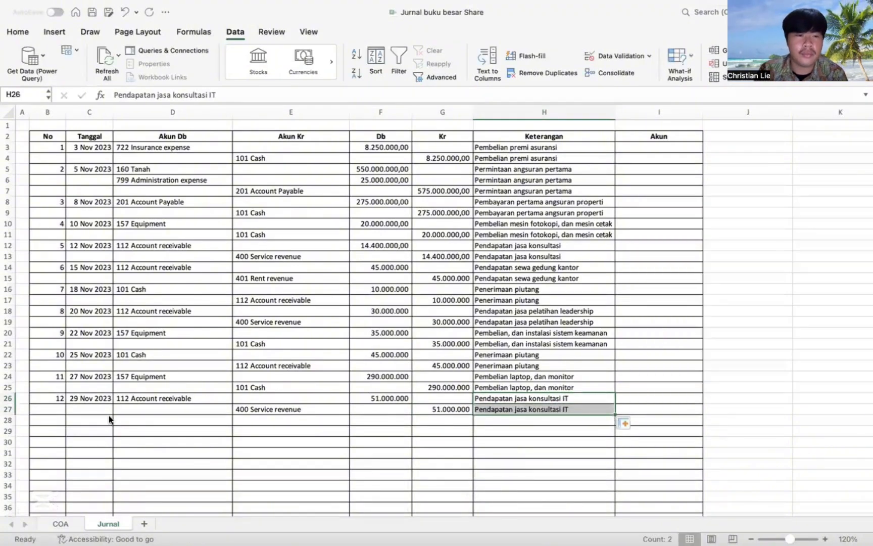
# - Start journal entry number 13 in row 28 with the date 30/11/23
pyautogui.click(53, 423)
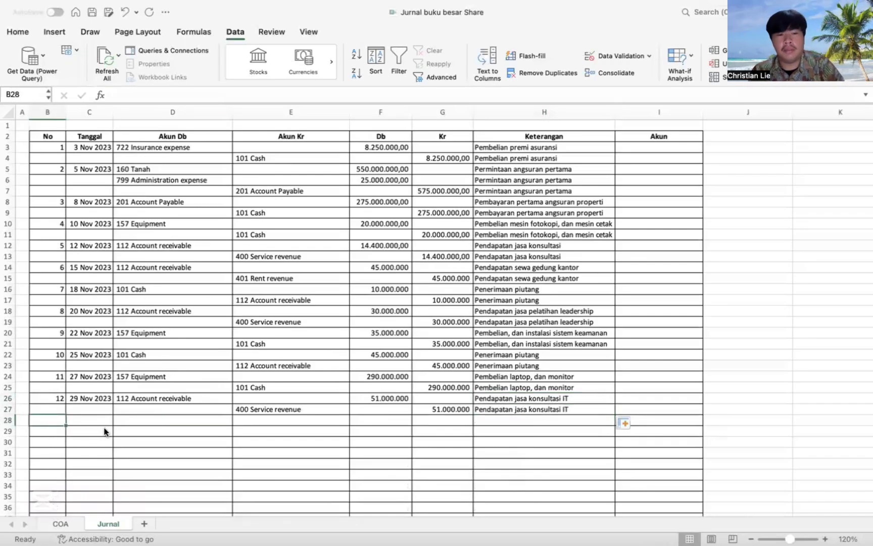
pyautogui.write('13')
pyautogui.press('Tab')
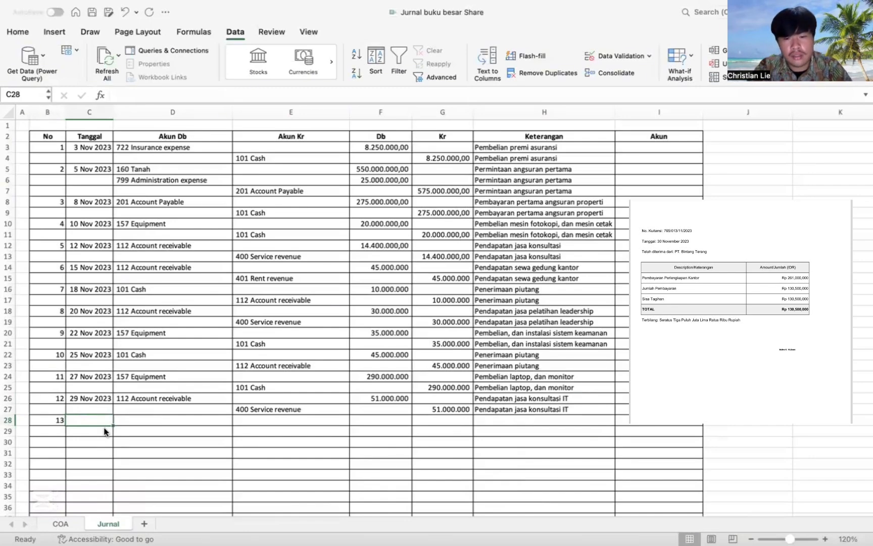
pyautogui.write('30')
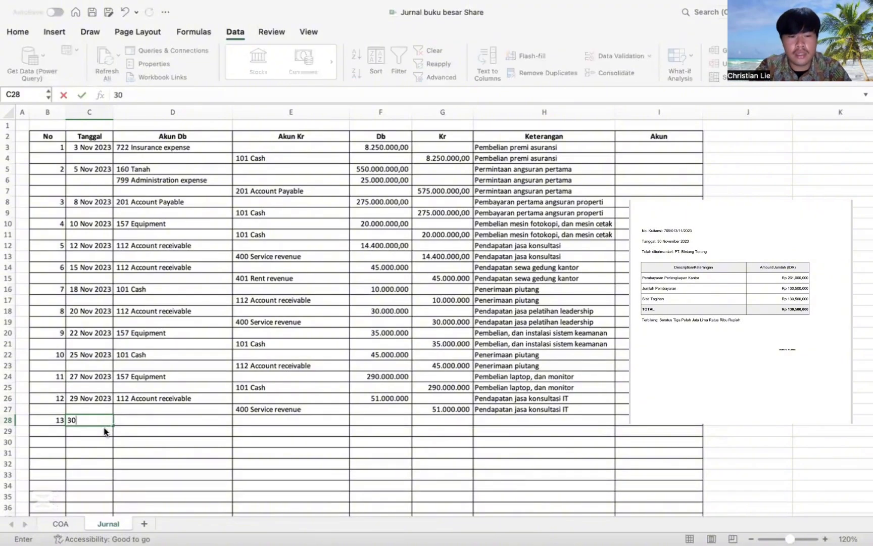
pyautogui.write('/11/')
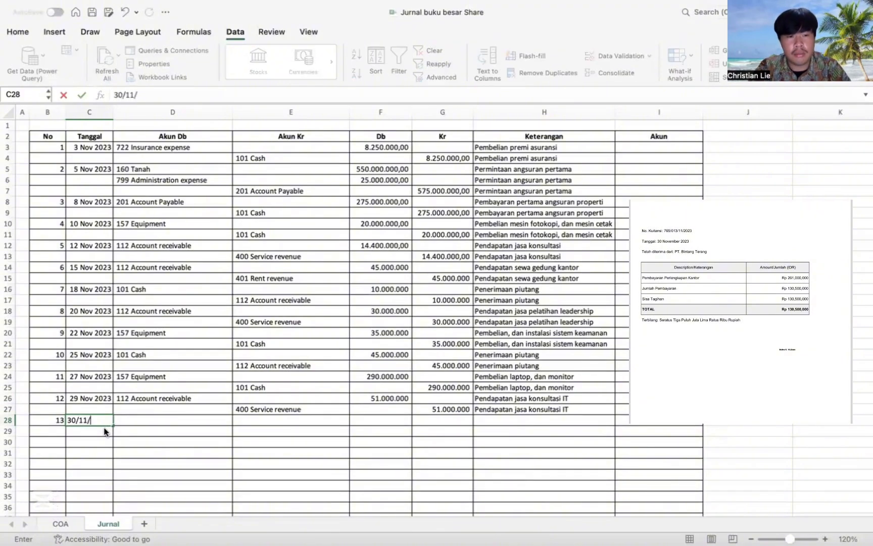
pyautogui.write('23')
pyautogui.press('Tab')
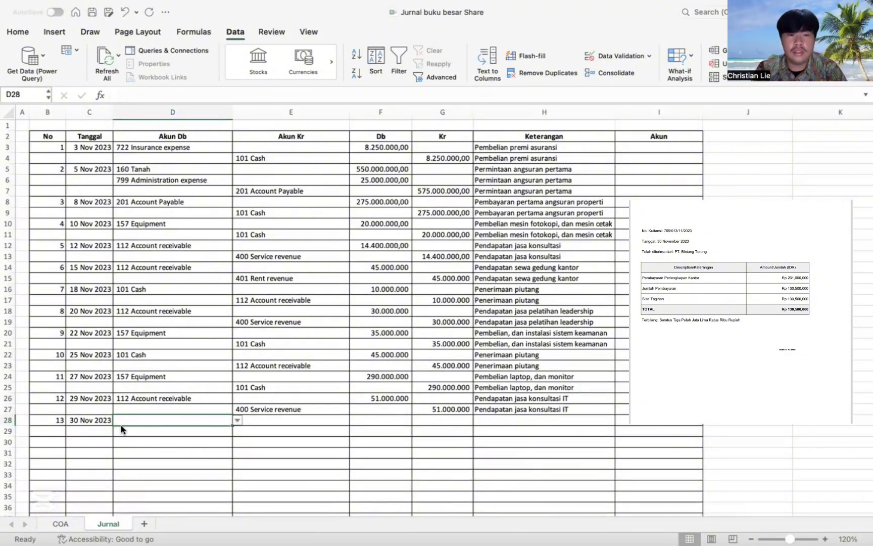
# - Set entry 13's debit account to 101 Cash in D28 and its credit account to 112 Account receivable in E29
pyautogui.click(239, 421)
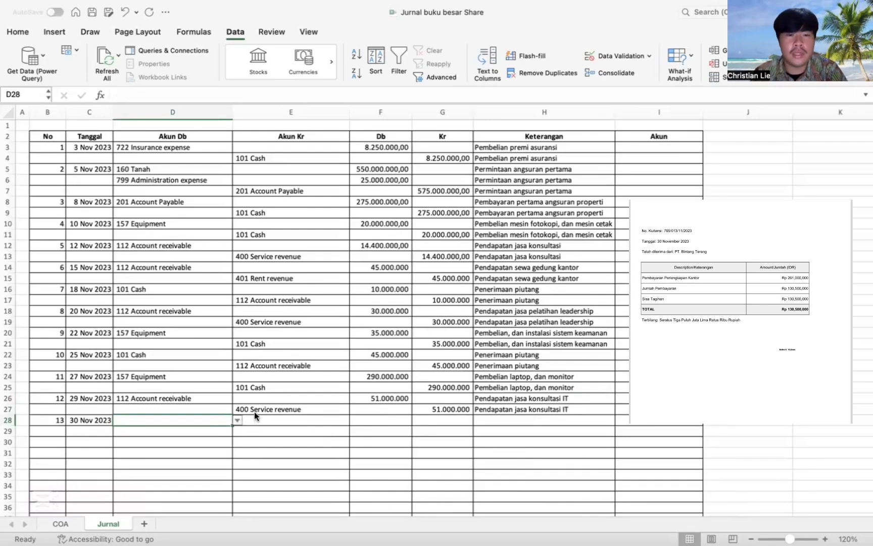
pyautogui.click(254, 411)
pyautogui.click(312, 432)
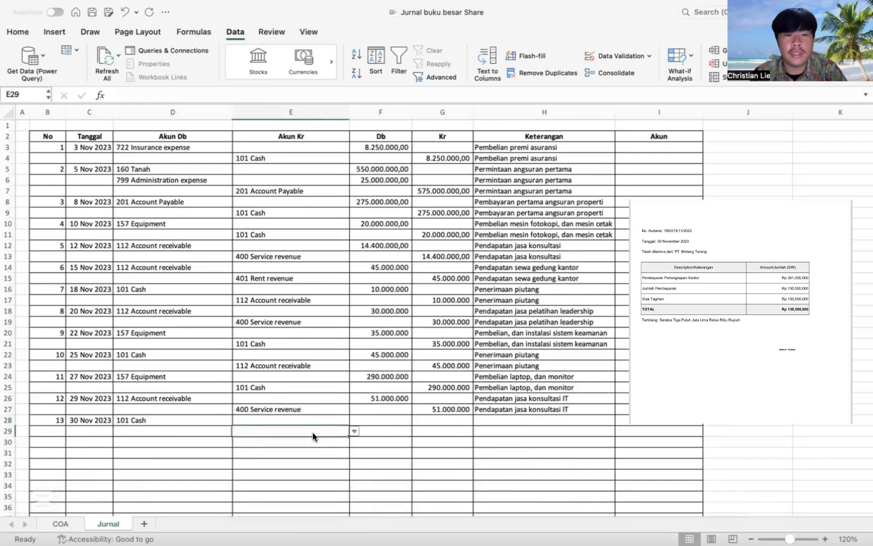
pyautogui.click(355, 433)
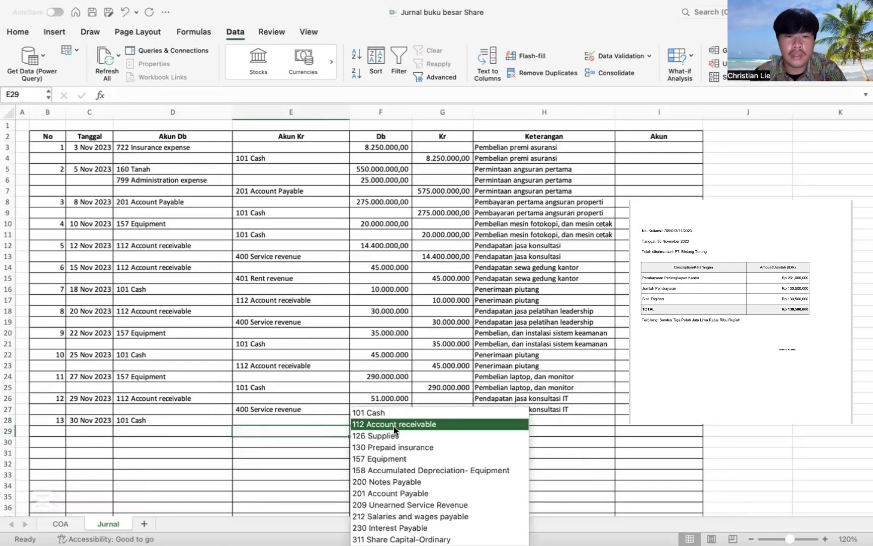
pyautogui.click(393, 424)
# - Enter 130500000 as entry 13's debit amount in F28 and copy it to the credit amount in G29
pyautogui.click(380, 426)
pyautogui.click(375, 421)
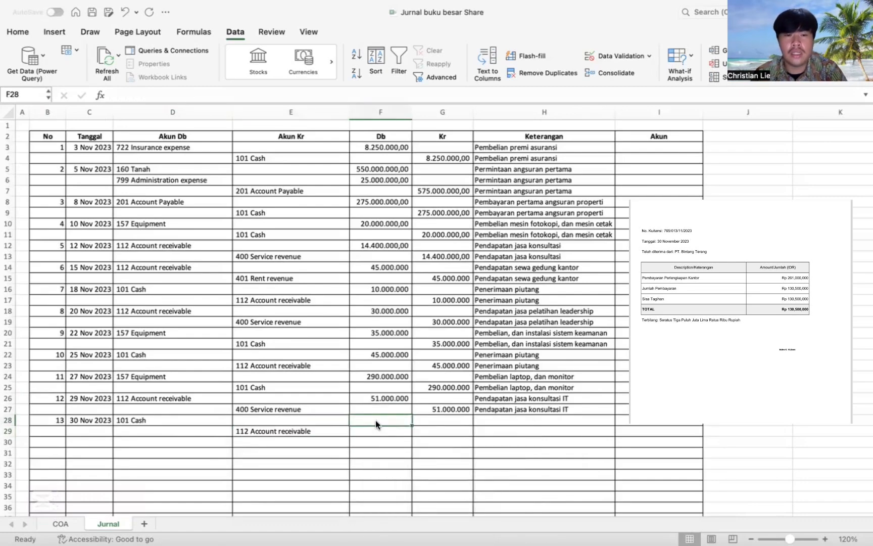
pyautogui.write('13')
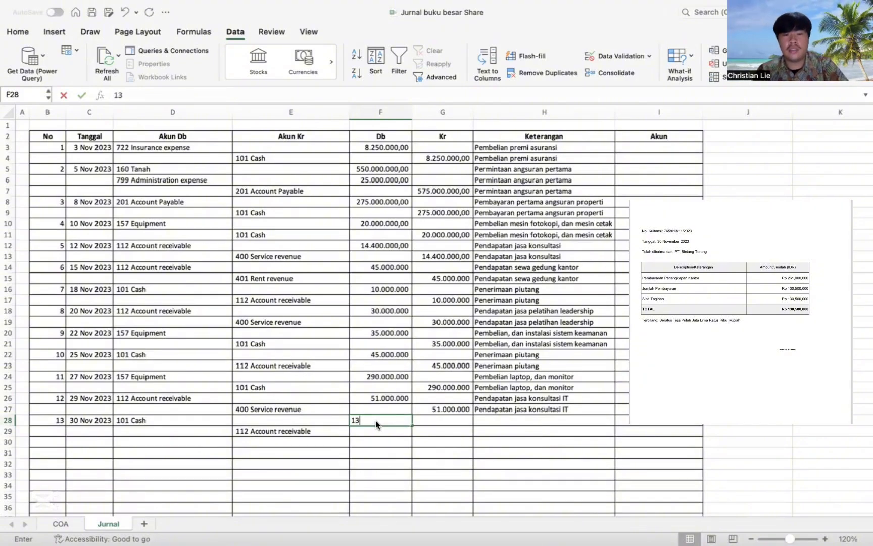
pyautogui.write('0500')
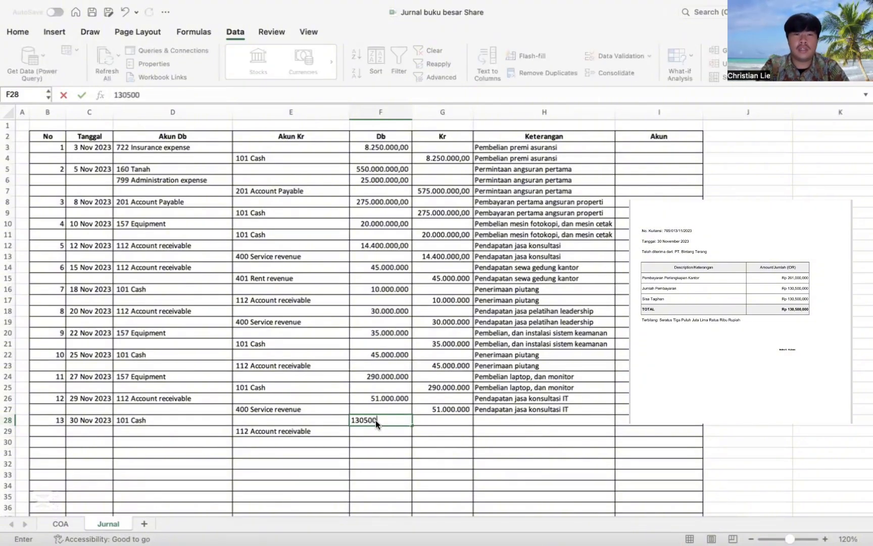
pyautogui.write('000')
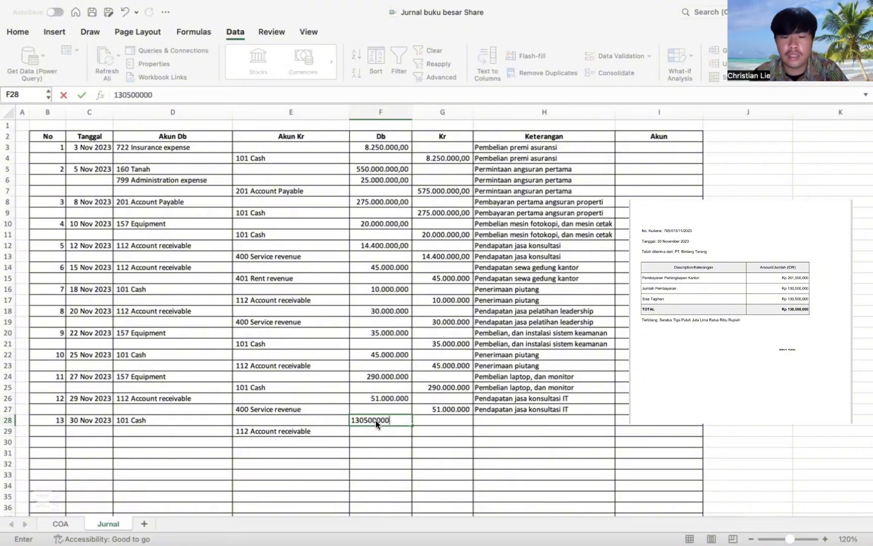
pyautogui.click(375, 421)
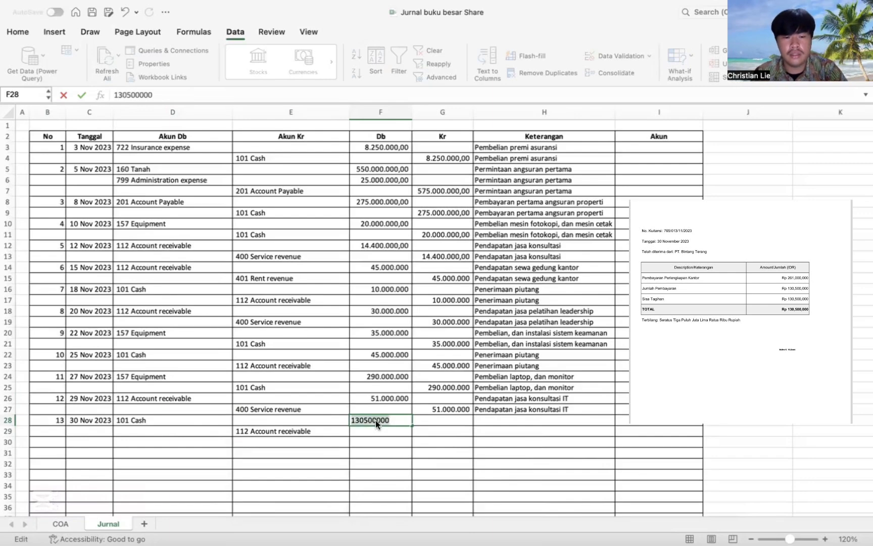
pyautogui.press('super+c')
pyautogui.click(419, 429)
pyautogui.press('super+v')
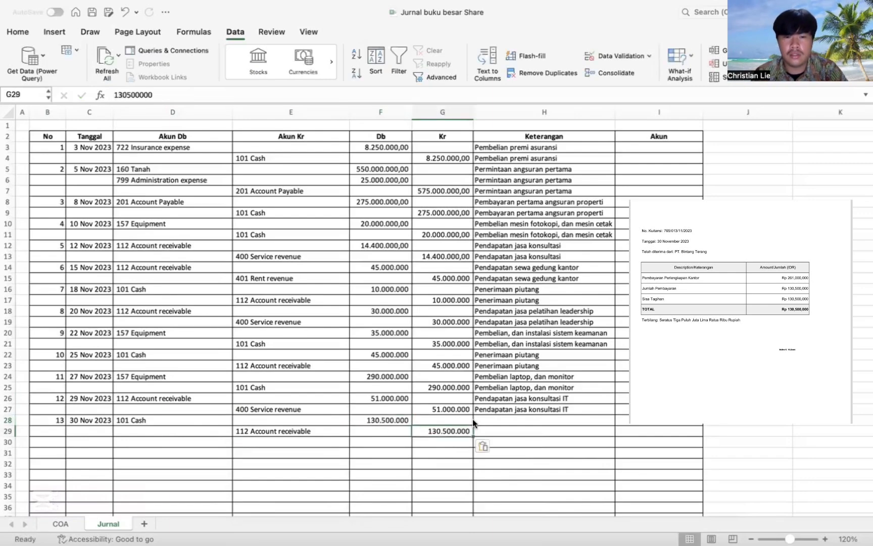
# - Describe entry 13 as "Penerimaan piutang" in H28 and fill the description down to H29
pyautogui.click(479, 422)
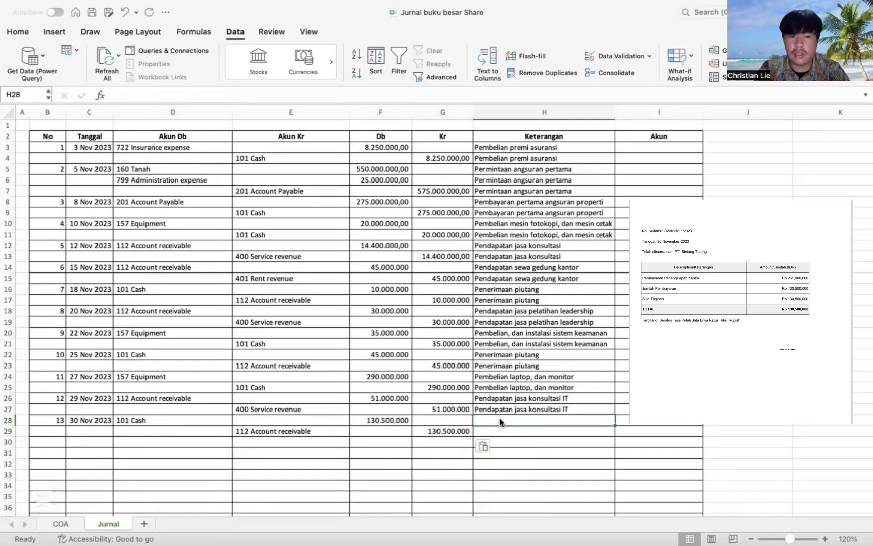
pyautogui.write('Pemba')
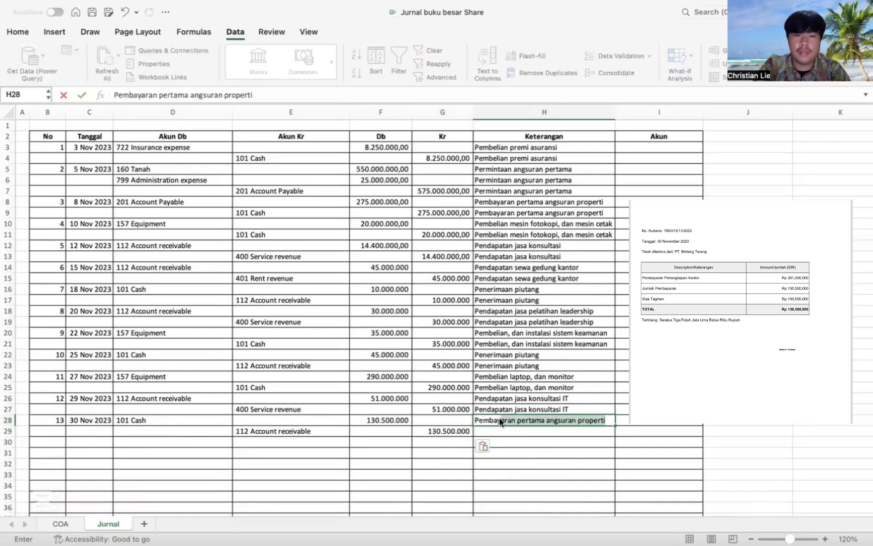
pyautogui.write('yar piu')
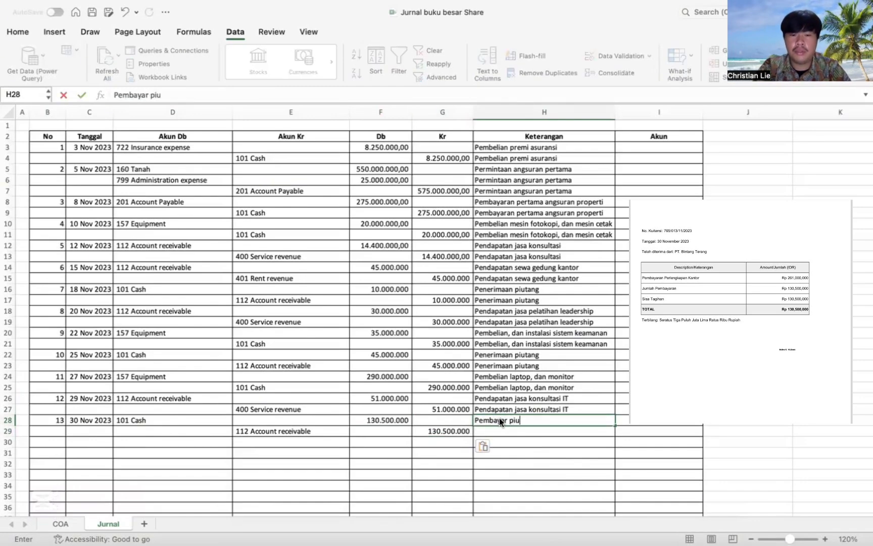
pyautogui.write('tang')
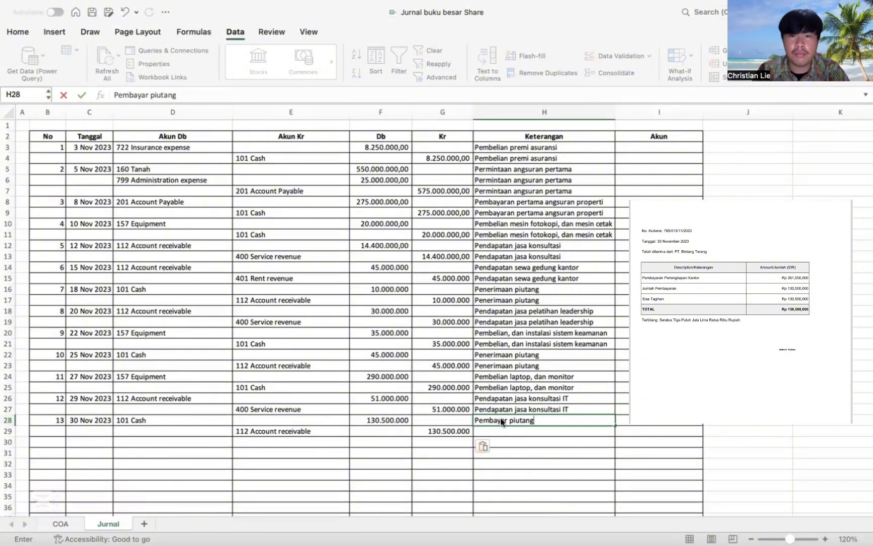
pyautogui.doubleClick(497, 419)
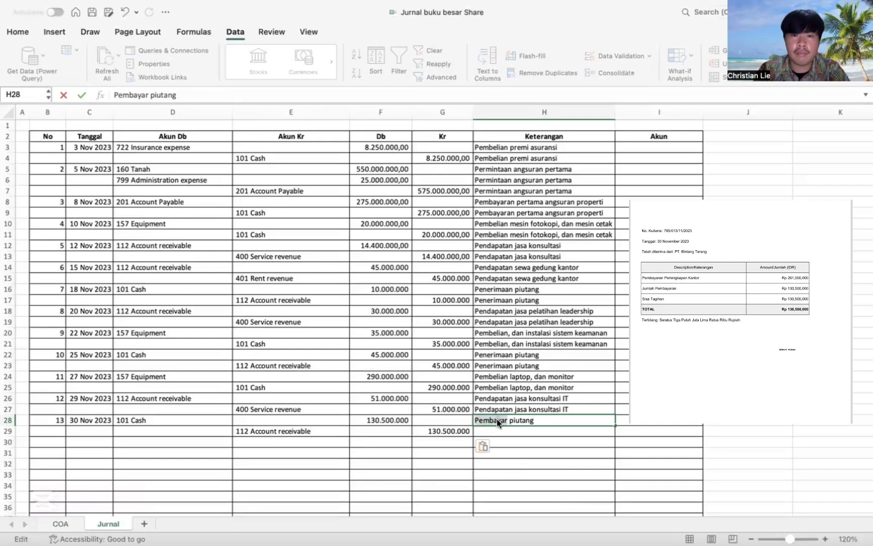
pyautogui.write('pe')
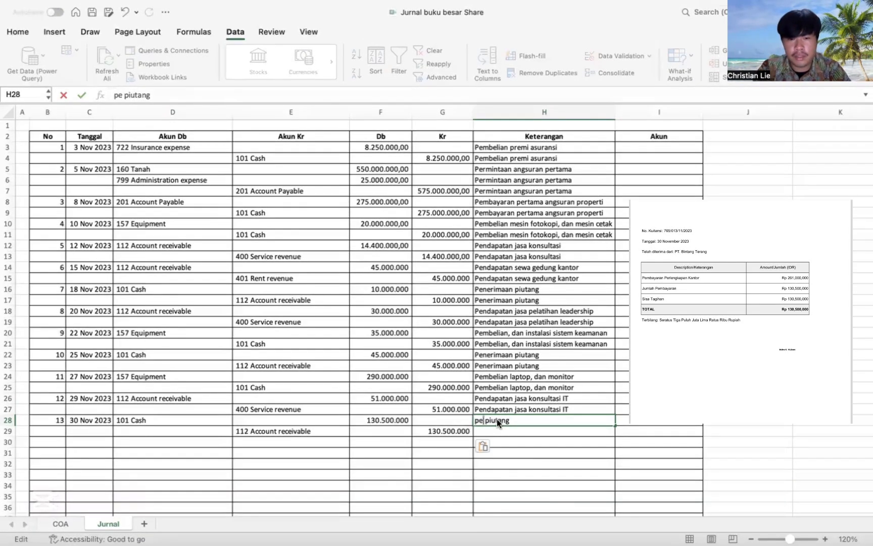
pyautogui.press('BackSpace')
pyautogui.press('BackSpace')
pyautogui.write('Penerim')
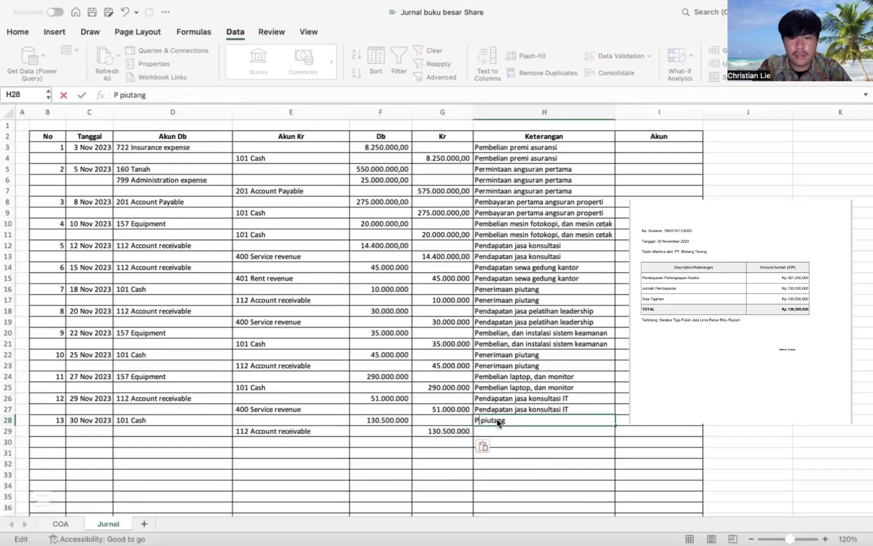
pyautogui.write('aan')
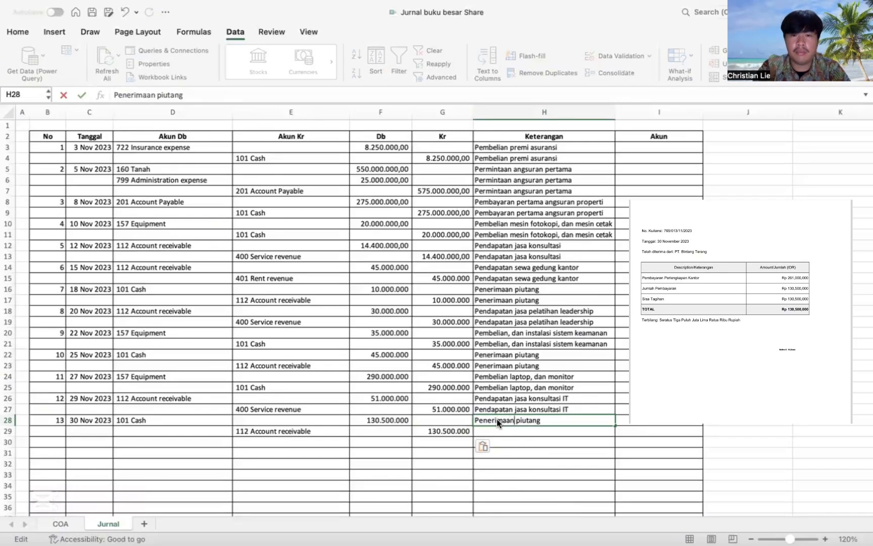
pyautogui.moveTo(612, 424); pyautogui.dragTo(611, 432)
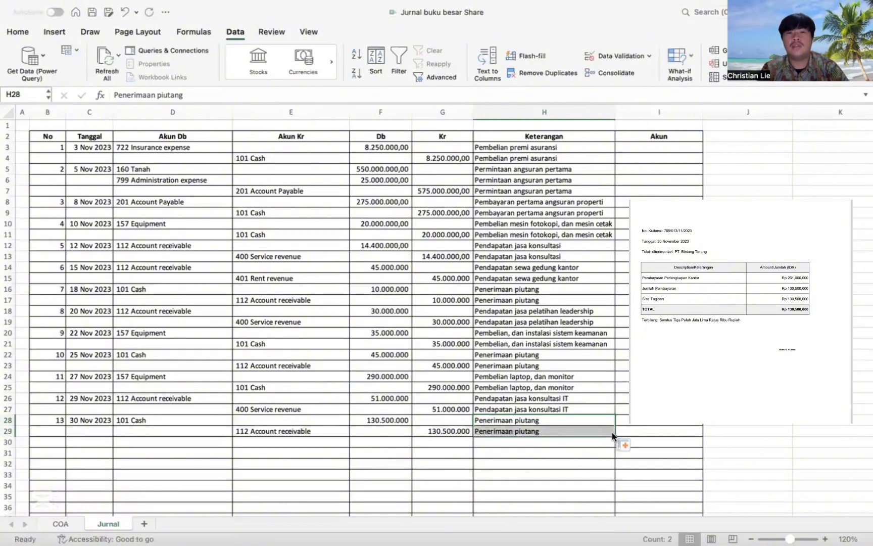
pyautogui.click(327, 300)
pyautogui.click(281, 172)
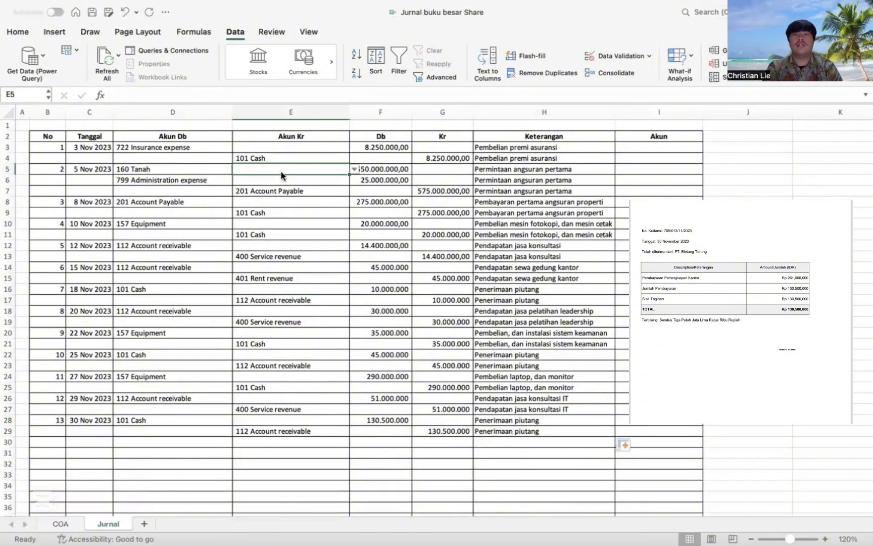
pyautogui.click(94, 144)
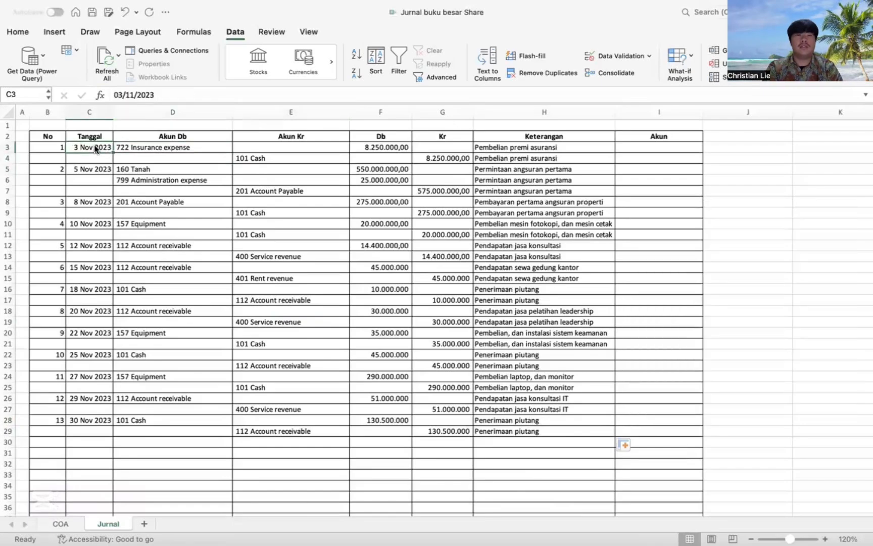
pyautogui.click(57, 157)
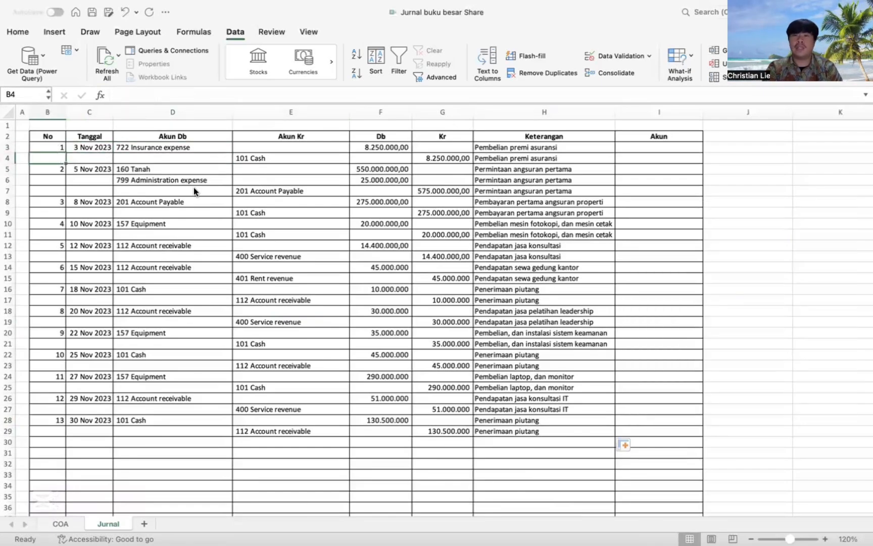
# - Enter the formula =IF(D3=0;E3;D3) in I3 to return the row's debit or credit account in the Akun column
pyautogui.click(627, 147)
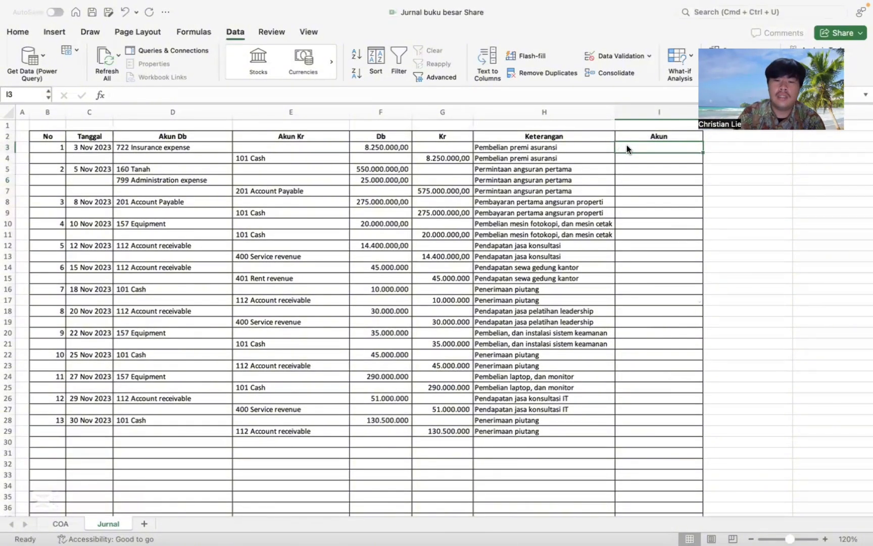
pyautogui.write('=if')
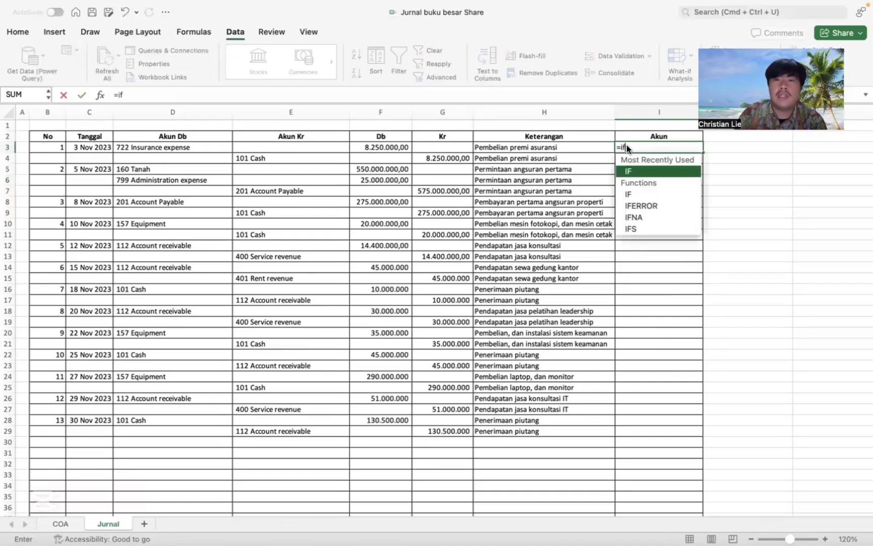
pyautogui.doubleClick(639, 171)
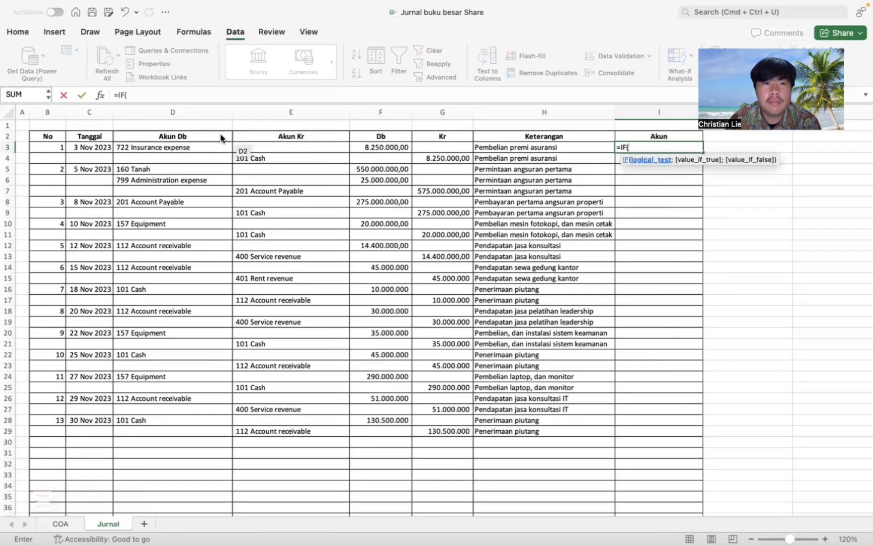
pyautogui.click(200, 144)
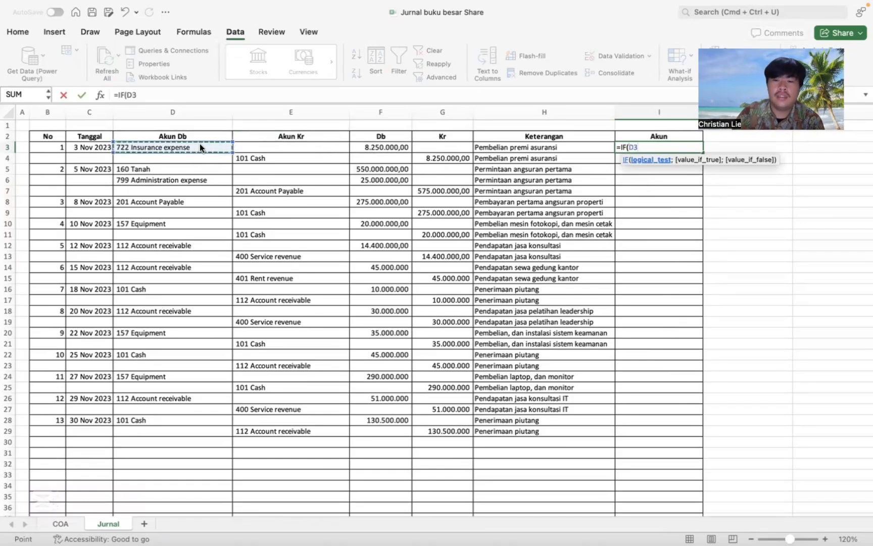
pyautogui.write('=0')
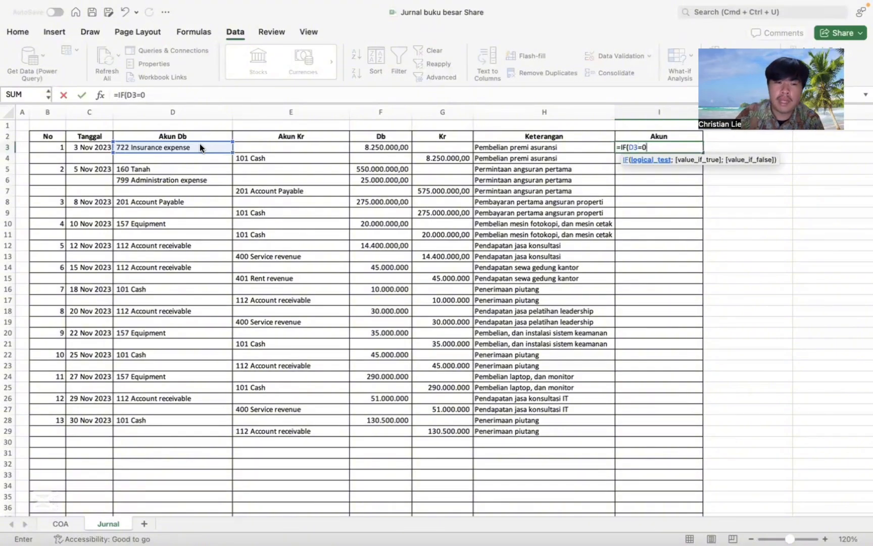
pyautogui.write(';')
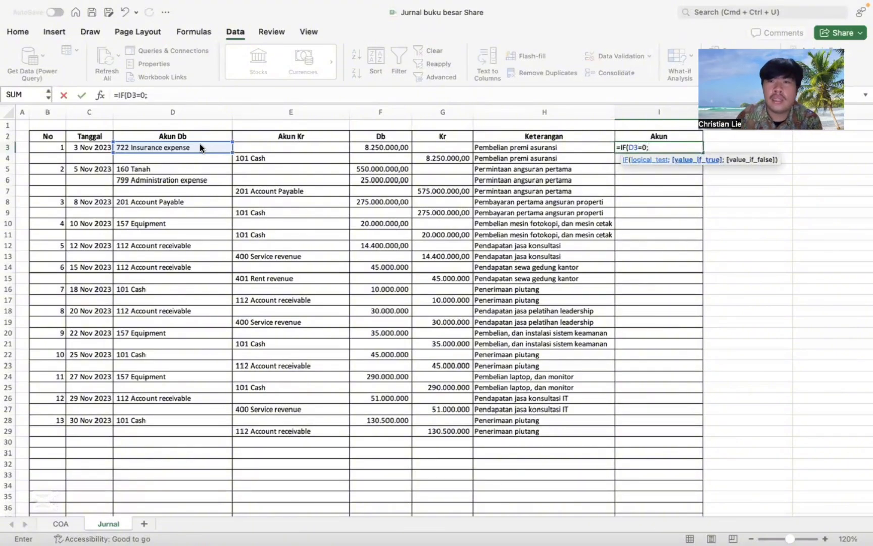
pyautogui.click(240, 147)
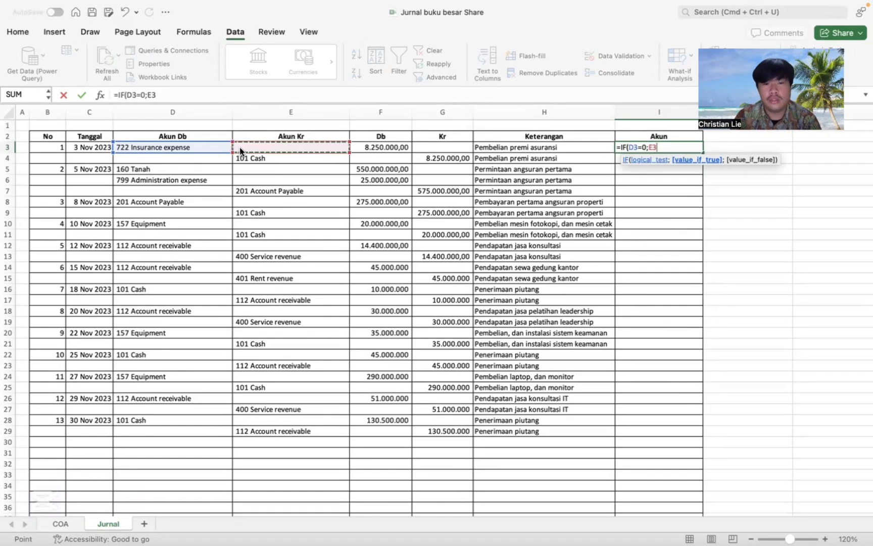
pyautogui.write(';')
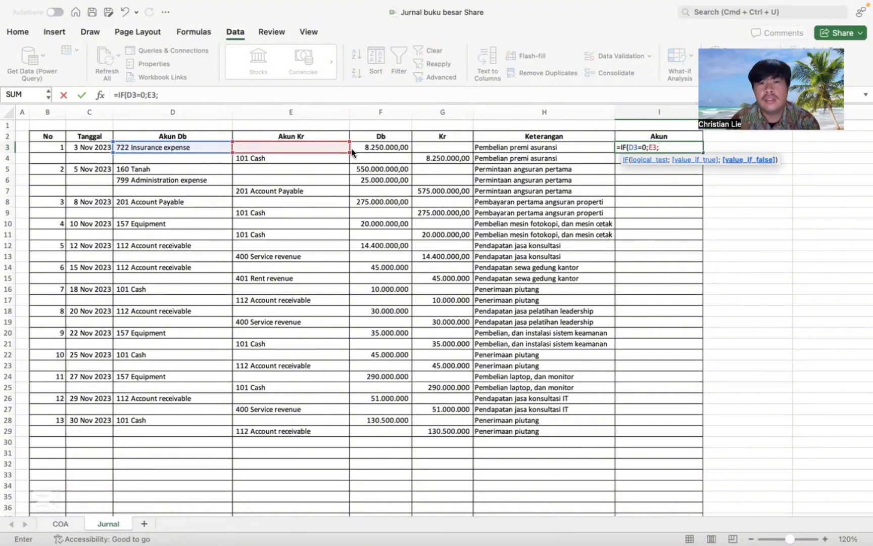
pyautogui.click(216, 148)
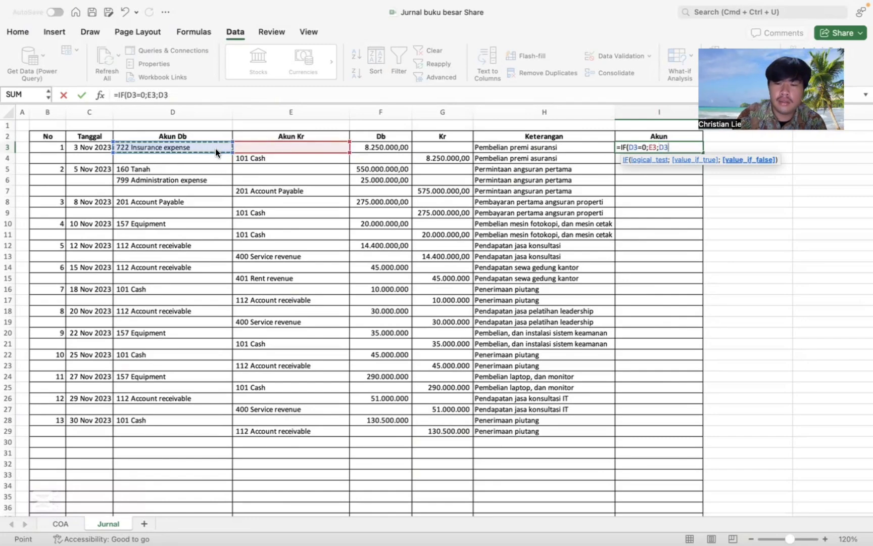
pyautogui.write(')')
pyautogui.press('Return')
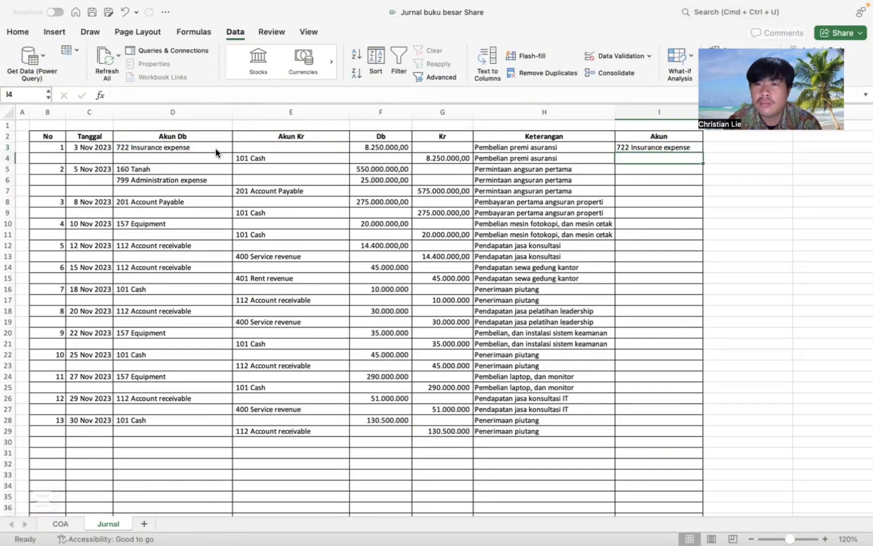
# - Enter the formula =IF(D4=0;E4;D4) in I4 to return that row's debit or credit account
pyautogui.write('=if')
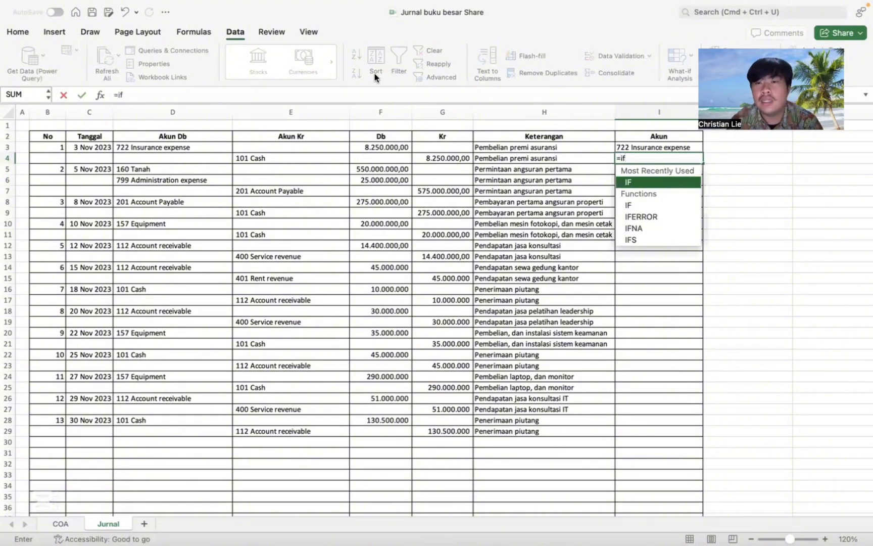
pyautogui.doubleClick(631, 180)
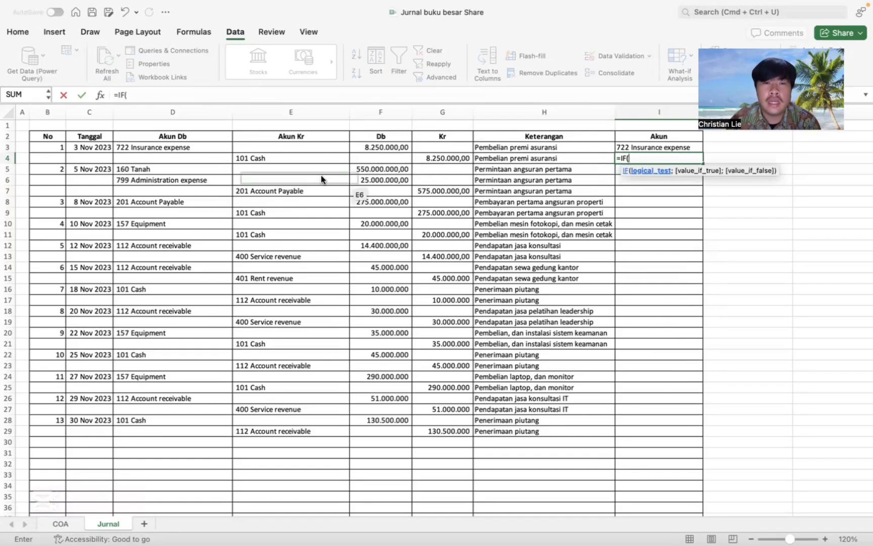
pyautogui.click(216, 159)
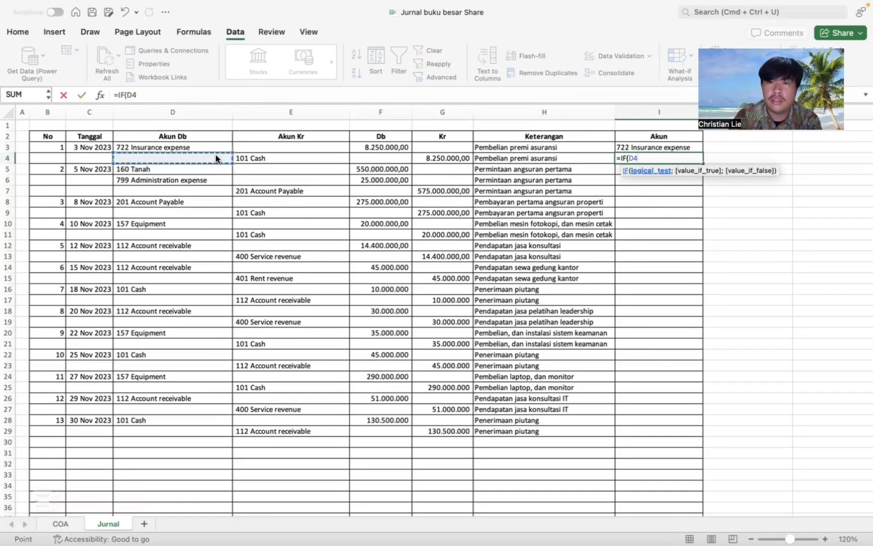
pyautogui.write('=')
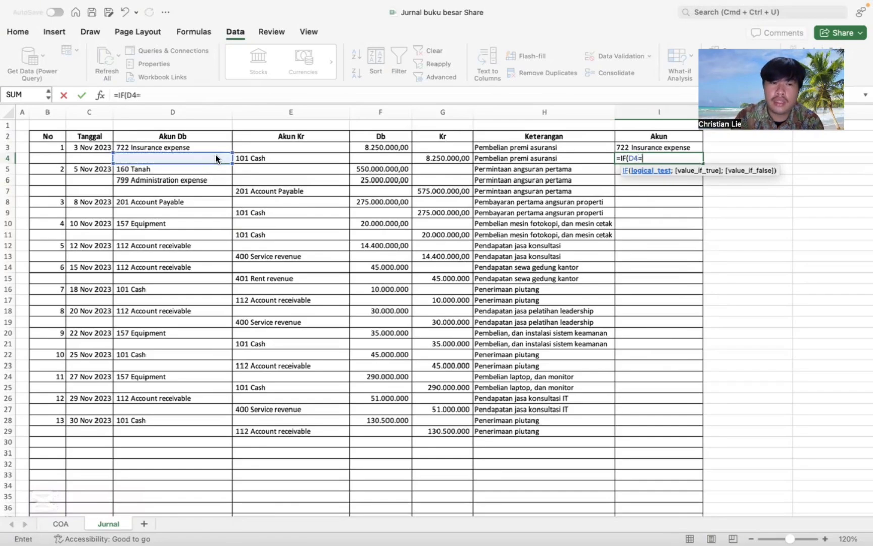
pyautogui.write('0')
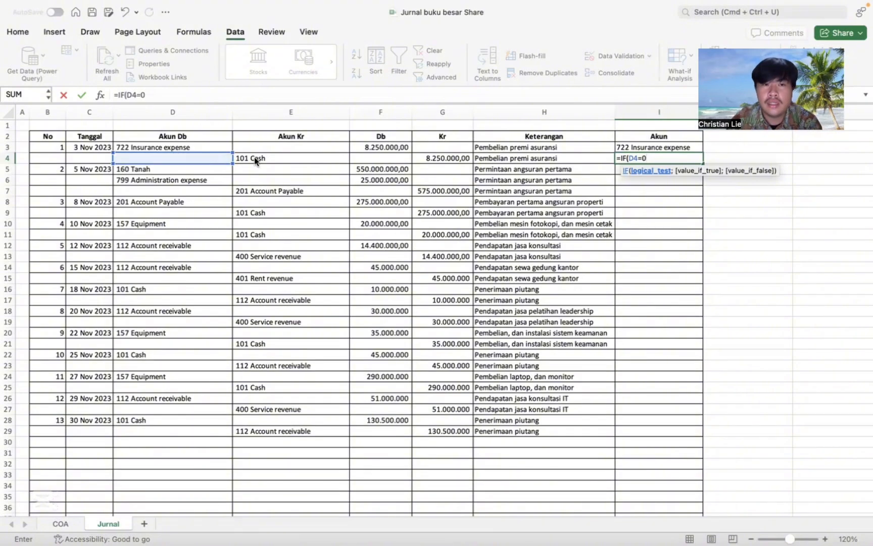
pyautogui.write(';')
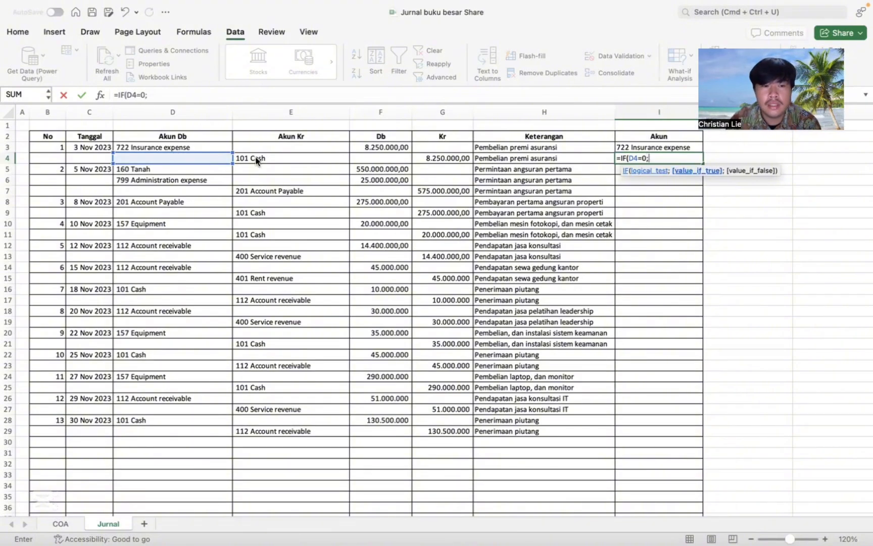
pyautogui.click(302, 158)
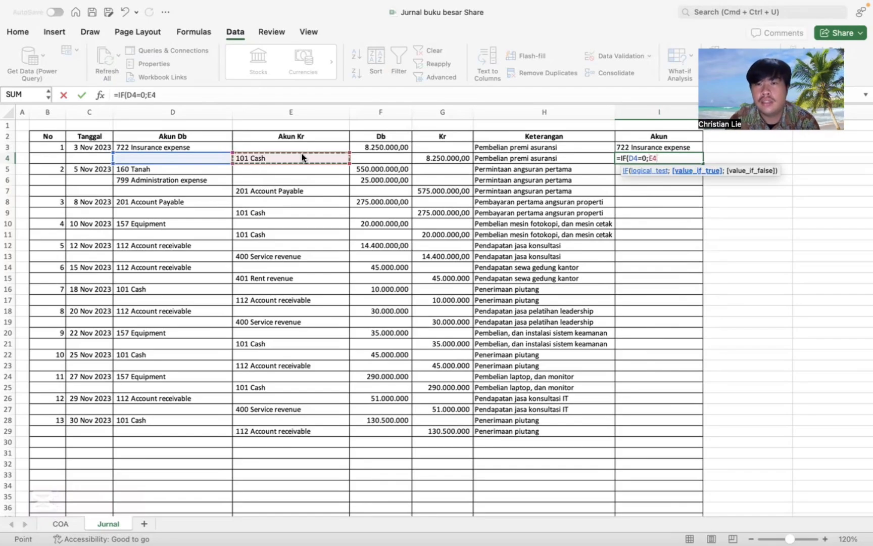
pyautogui.write(';')
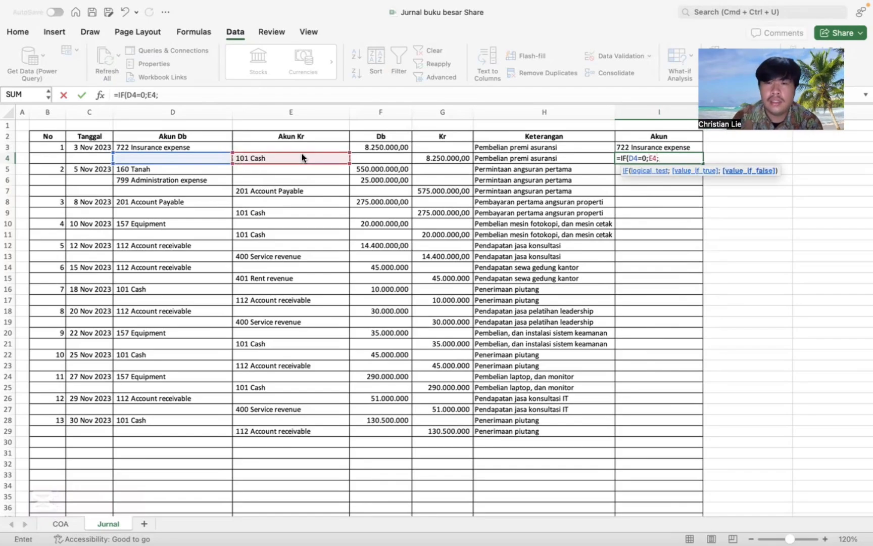
pyautogui.click(204, 157)
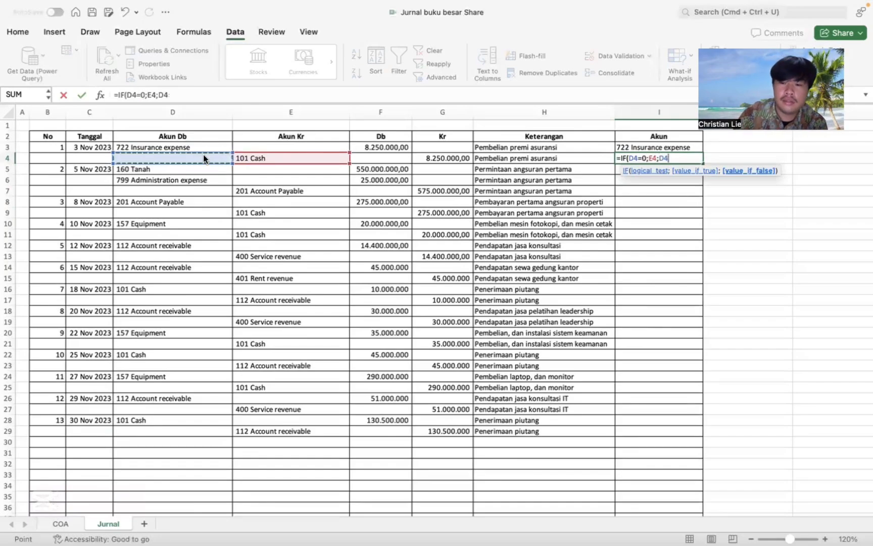
pyautogui.write(')')
pyautogui.press('Return')
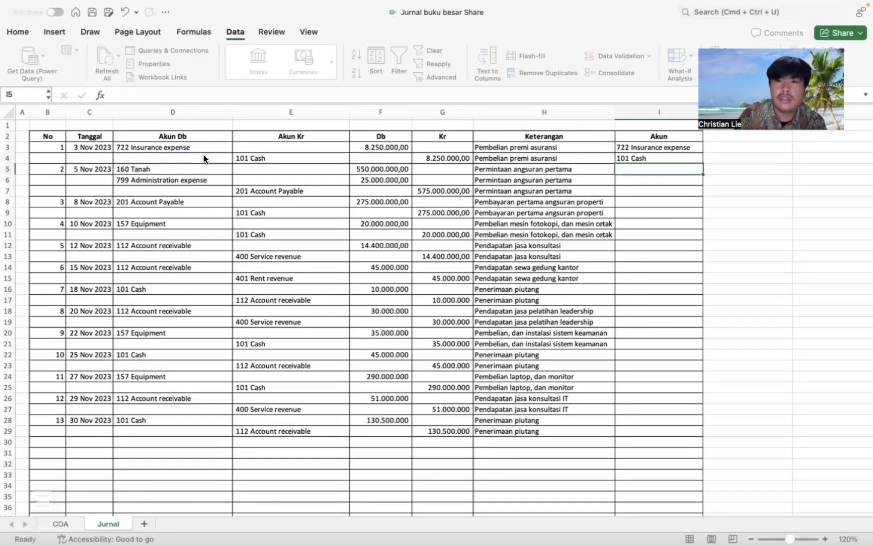
# - Fill the Akun formula from I4 down to I29 so every journal row has its account
pyautogui.click(657, 150)
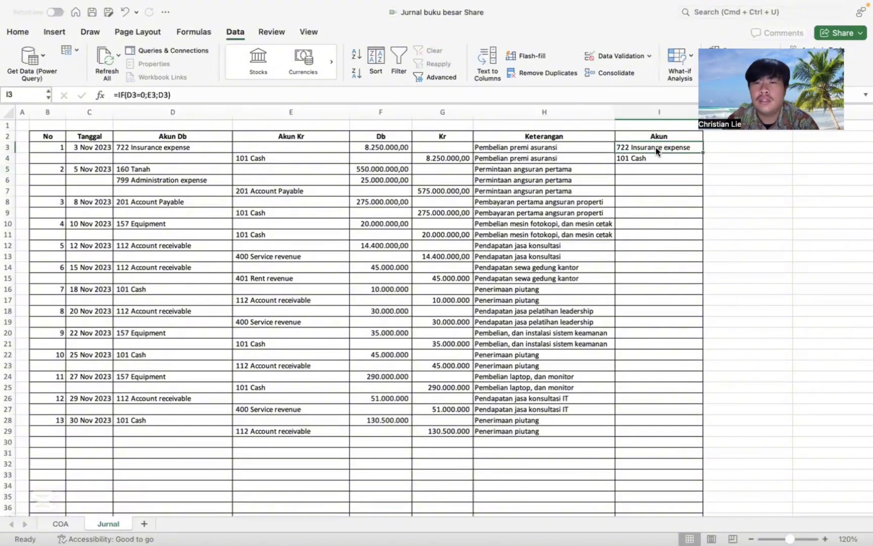
pyautogui.click(691, 161)
pyautogui.moveTo(703, 164); pyautogui.dragTo(664, 434)
# - Check the filled Akun formulas against the debit and credit accounts of entries 2 and 3
pyautogui.click(664, 248)
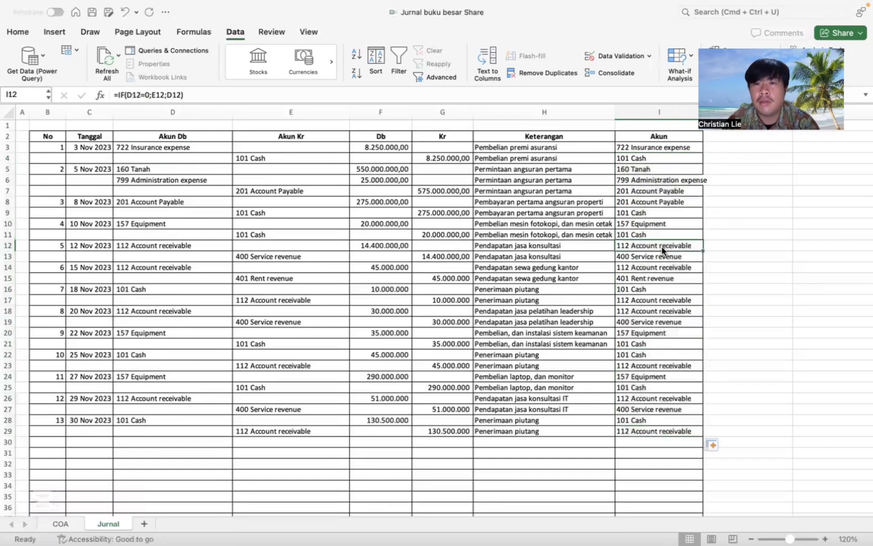
pyautogui.click(621, 166)
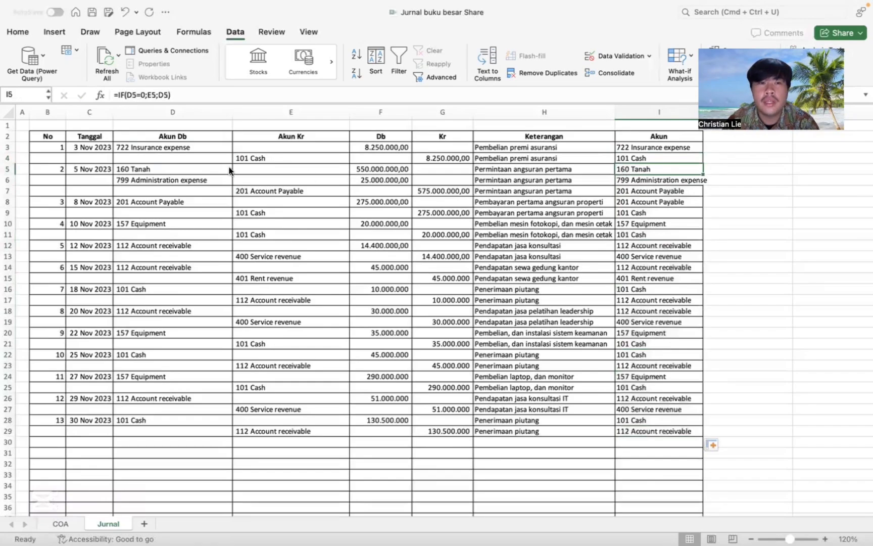
pyautogui.click(195, 171)
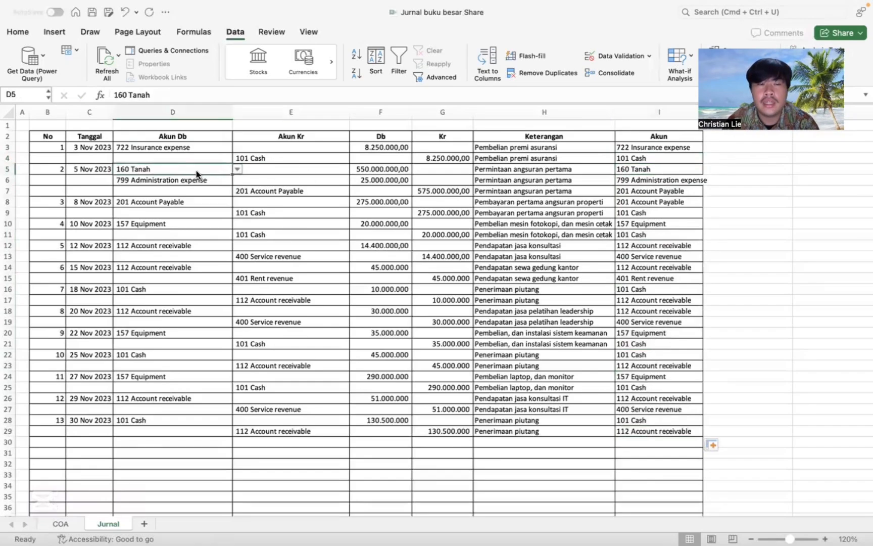
pyautogui.click(177, 184)
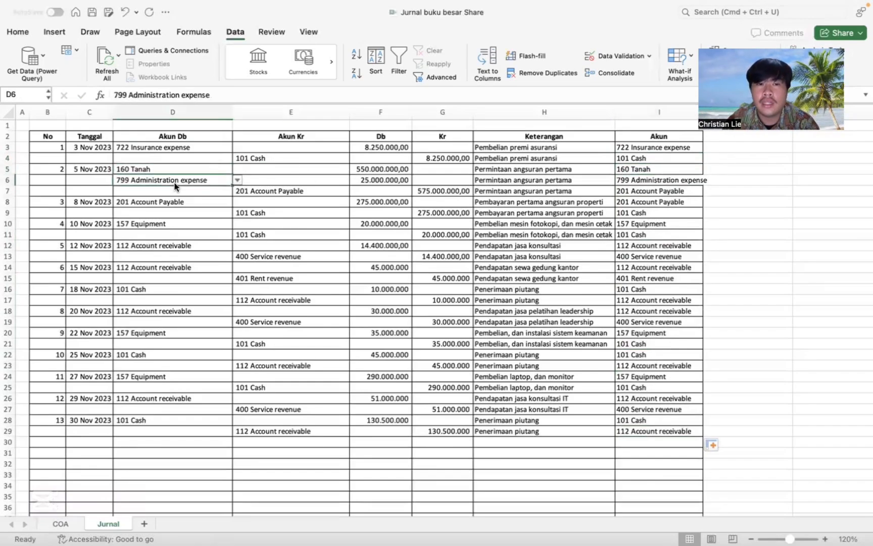
pyautogui.click(256, 190)
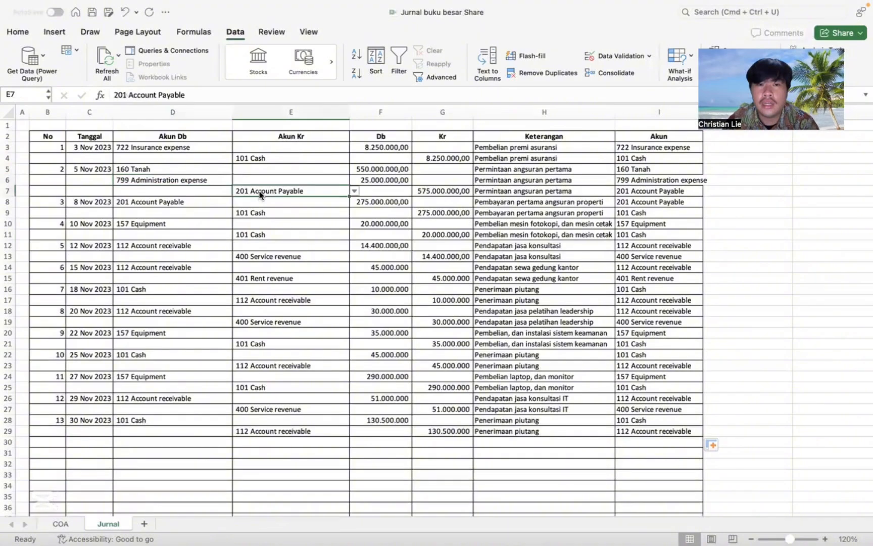
pyautogui.click(638, 199)
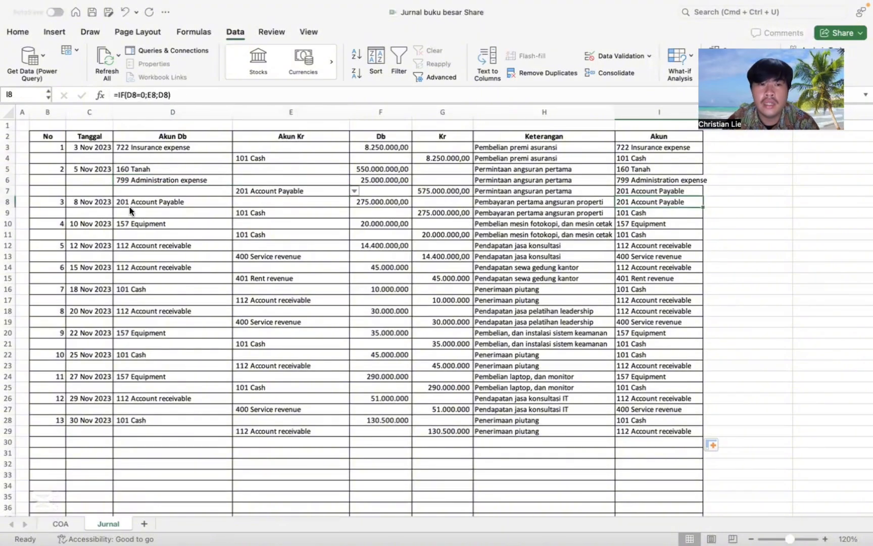
pyautogui.click(143, 203)
pyautogui.click(239, 216)
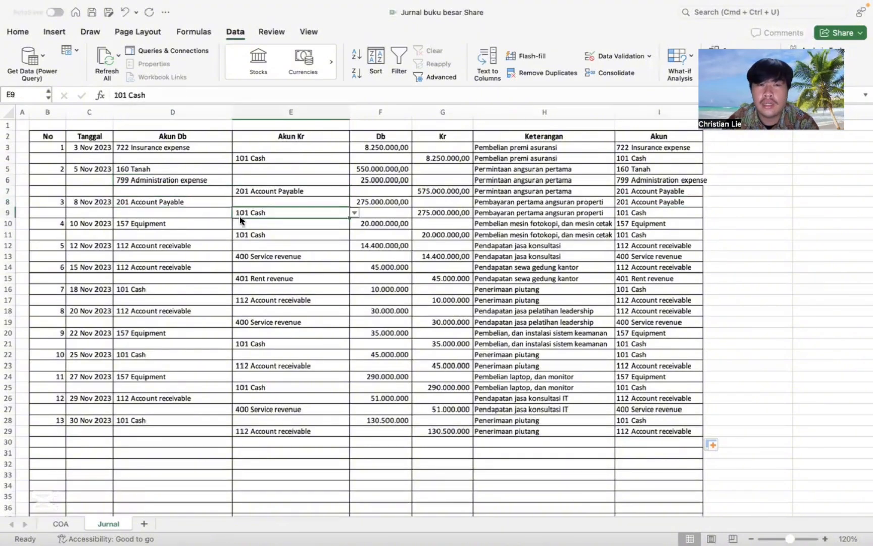
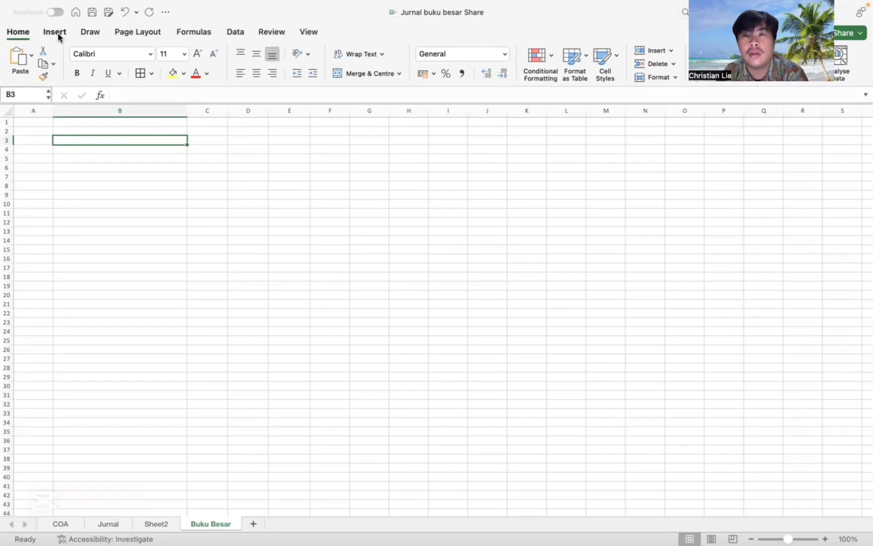
# - Create a pivot table from the journal range Jurnal!$B$2:$I$40, placed at B3 of the Buku Besar sheet
pyautogui.click(58, 36)
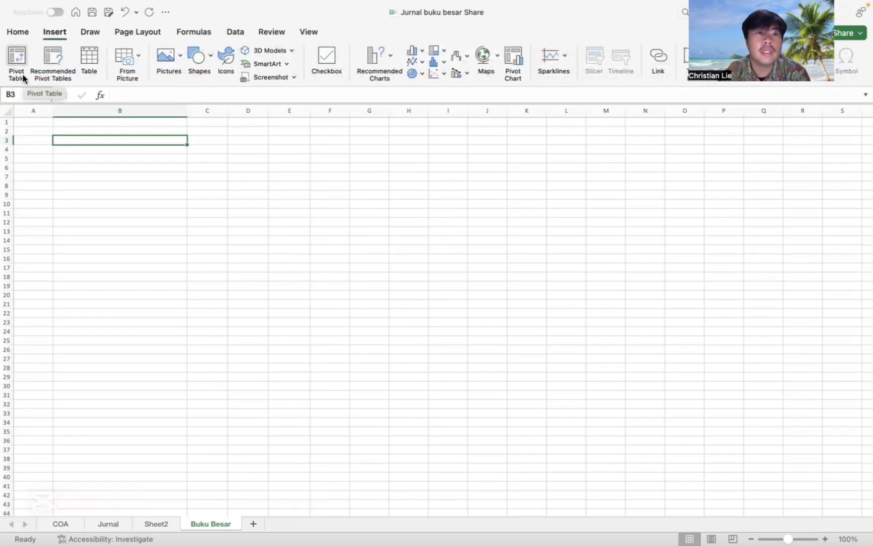
pyautogui.click(14, 59)
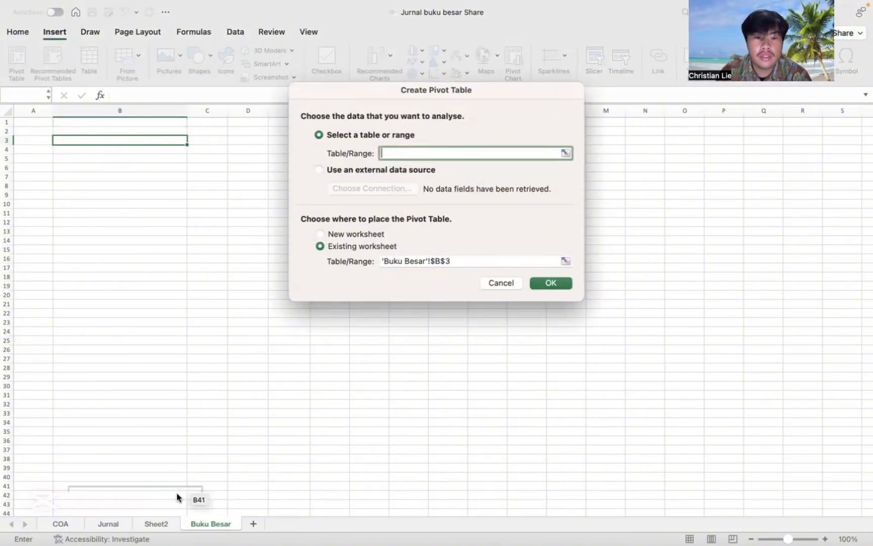
pyautogui.click(121, 520)
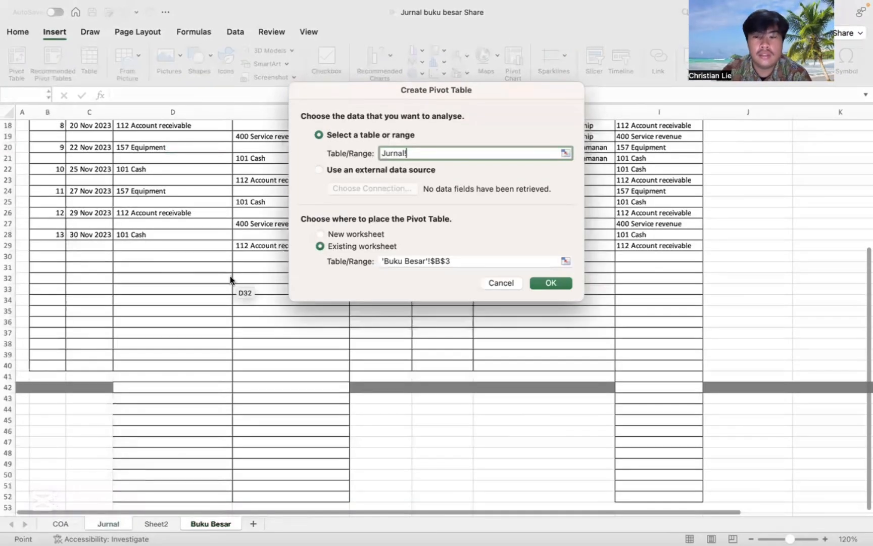
pyautogui.press('Up')
pyautogui.press('Up')
pyautogui.press('Up')
pyautogui.press('Up')
pyautogui.press('Up')
pyautogui.press('Up')
pyautogui.press('Up')
pyautogui.press('Up')
pyautogui.press('Up')
pyautogui.press('Up')
pyautogui.press('Up')
pyautogui.press('Up')
pyautogui.press('Up')
pyautogui.press('Up')
pyautogui.press('Up')
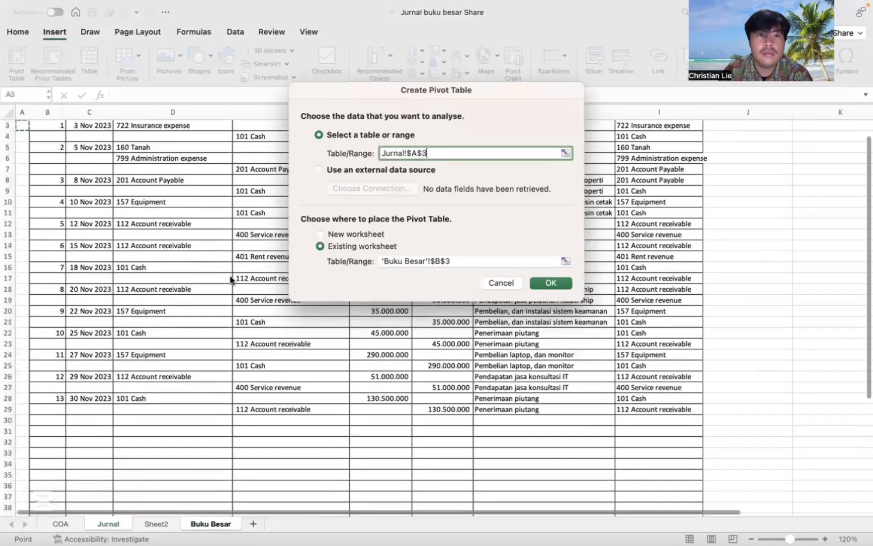
pyautogui.press('Up')
pyautogui.press('Up')
pyautogui.click(57, 138)
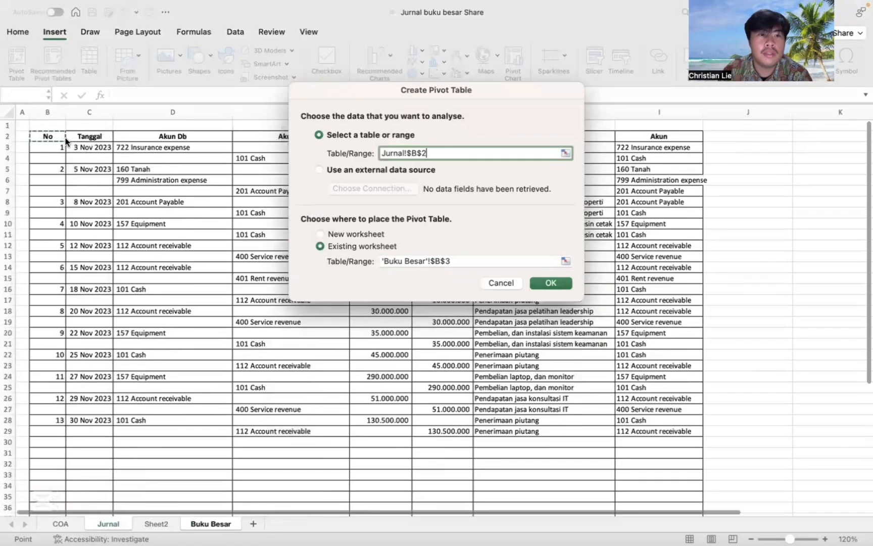
pyautogui.moveTo(65, 137); pyautogui.dragTo(630, 377)
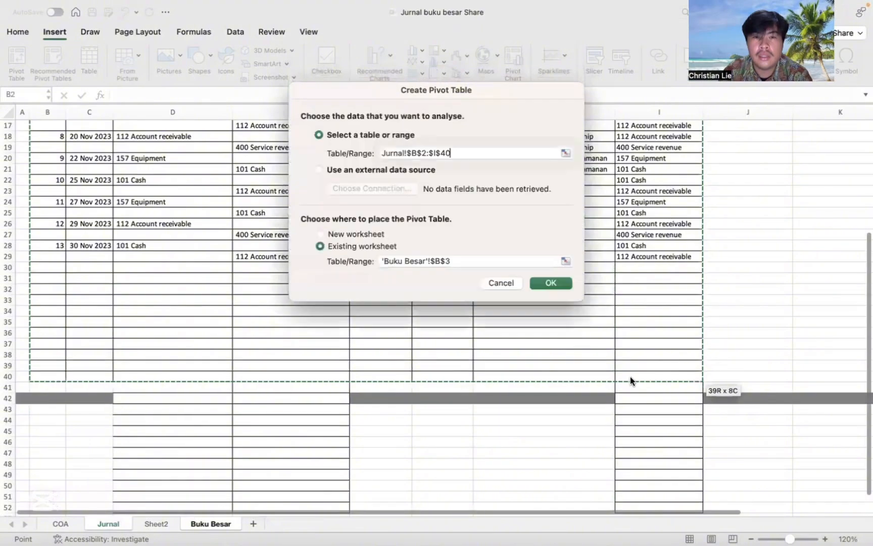
pyautogui.click(551, 286)
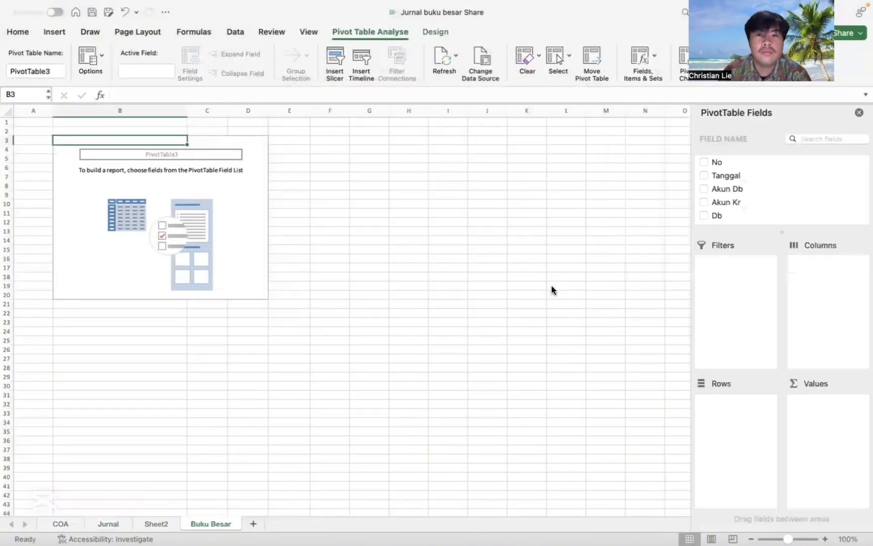
# - Add Tanggal to the pivot table's rows and Db and Kr as summed values
pyautogui.click(708, 177)
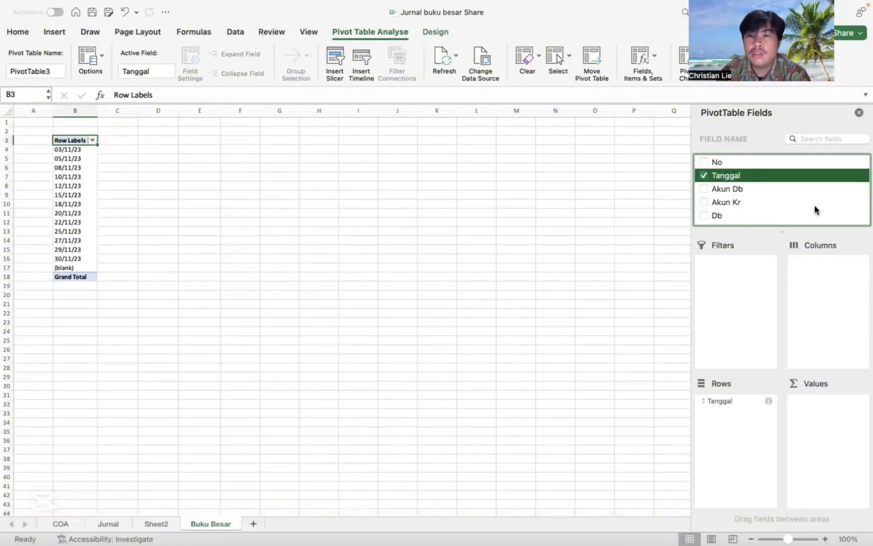
pyautogui.scroll(-1, 815, 205)
pyautogui.scroll(-2, 814, 205)
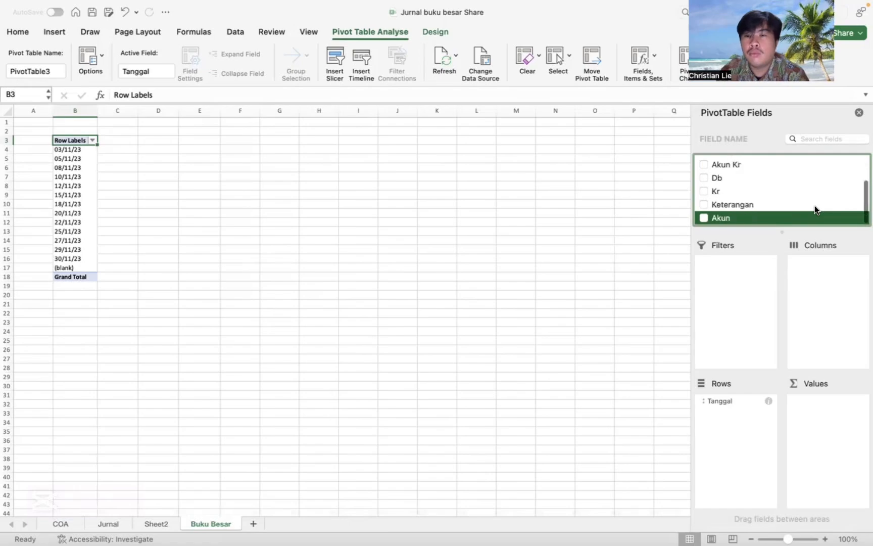
pyautogui.click(702, 177)
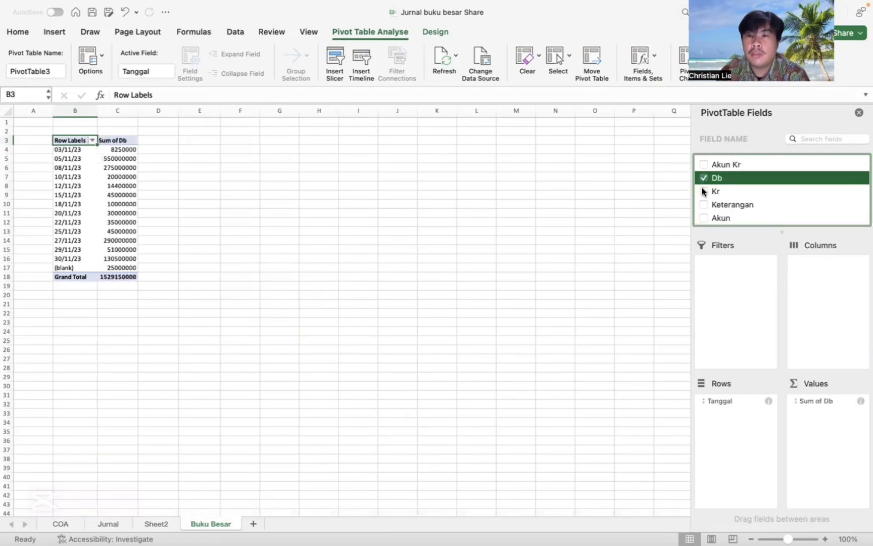
pyautogui.click(703, 191)
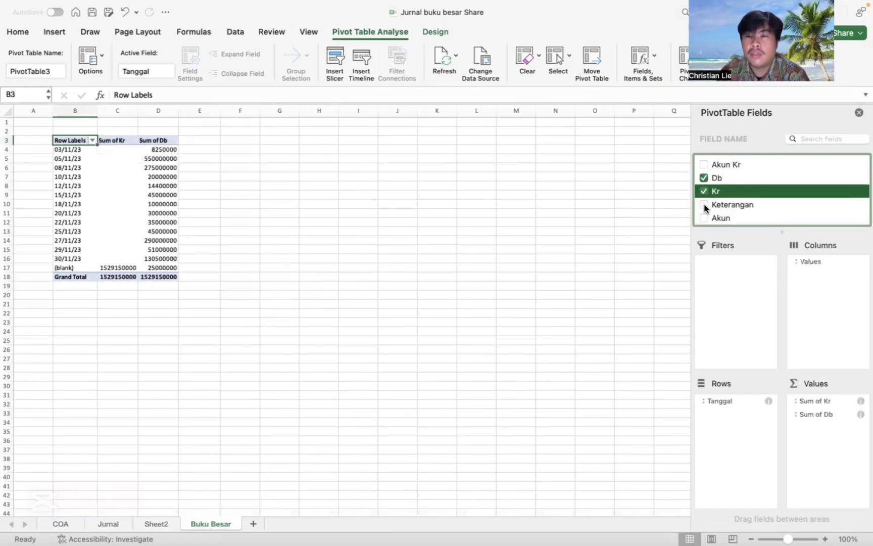
# - Add Keterangan to the pivot table's rows and place Akun as the report filter
pyautogui.click(703, 205)
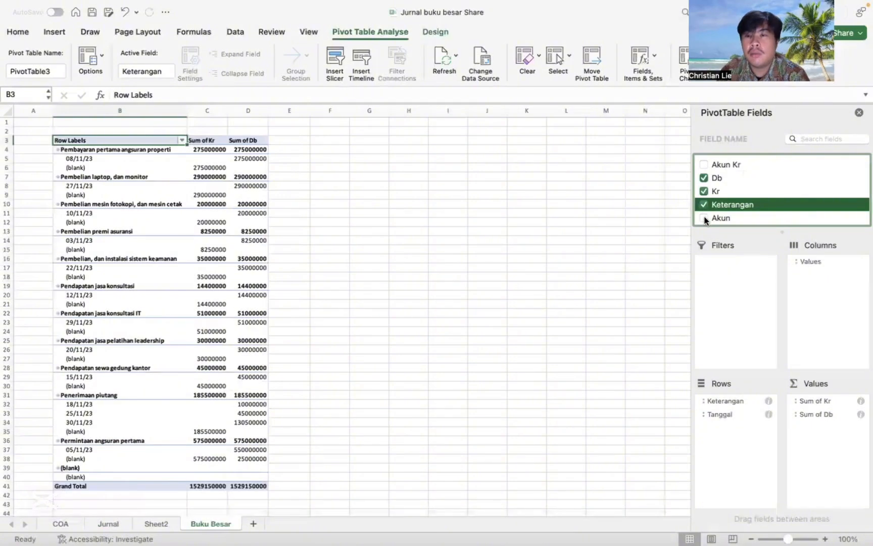
pyautogui.click(703, 217)
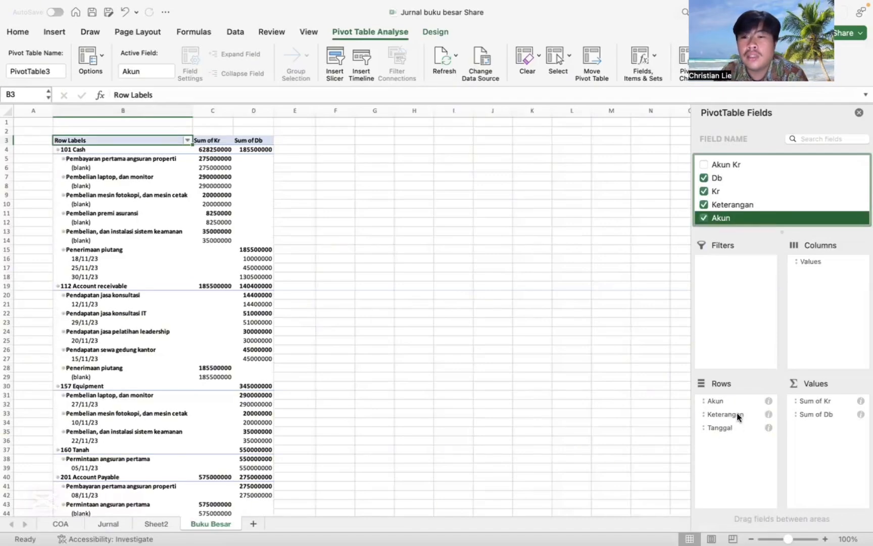
pyautogui.moveTo(709, 399); pyautogui.dragTo(735, 265)
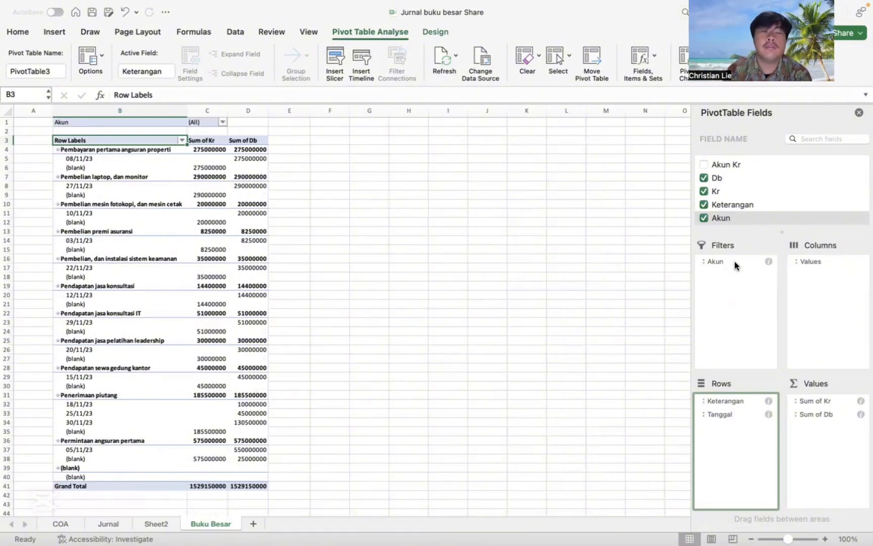
# - Filter the pivot table by Akun to 112 Account receivable alone, and switch the filter to 157 Equipment alone
pyautogui.click(222, 122)
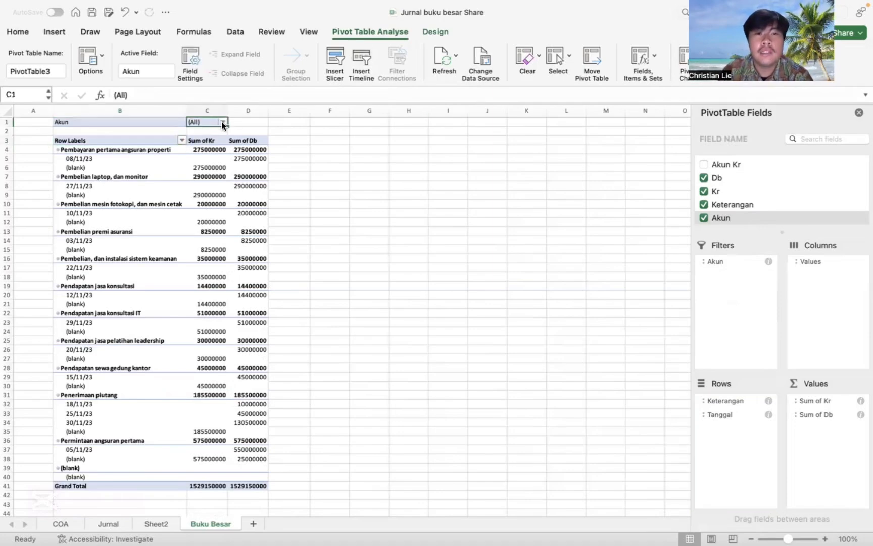
pyautogui.click(222, 123)
pyautogui.click(275, 203)
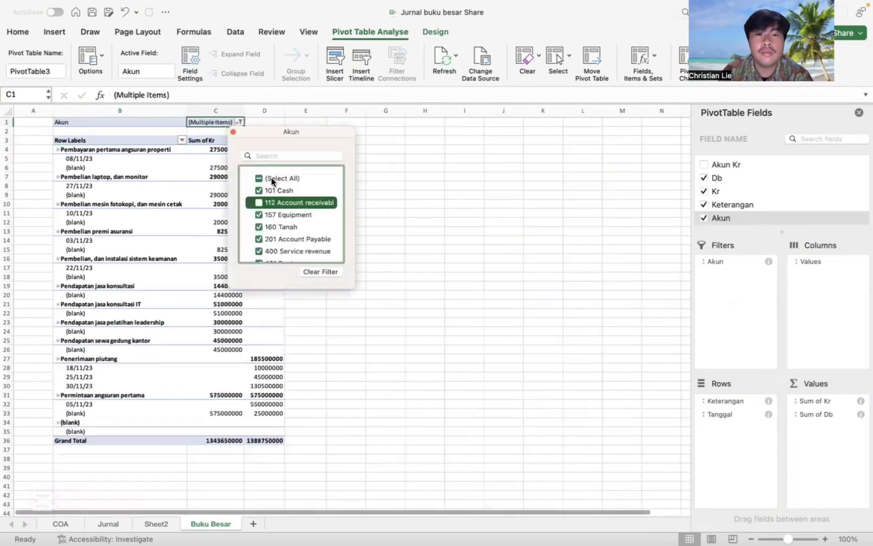
pyautogui.click(271, 177)
pyautogui.click(271, 177)
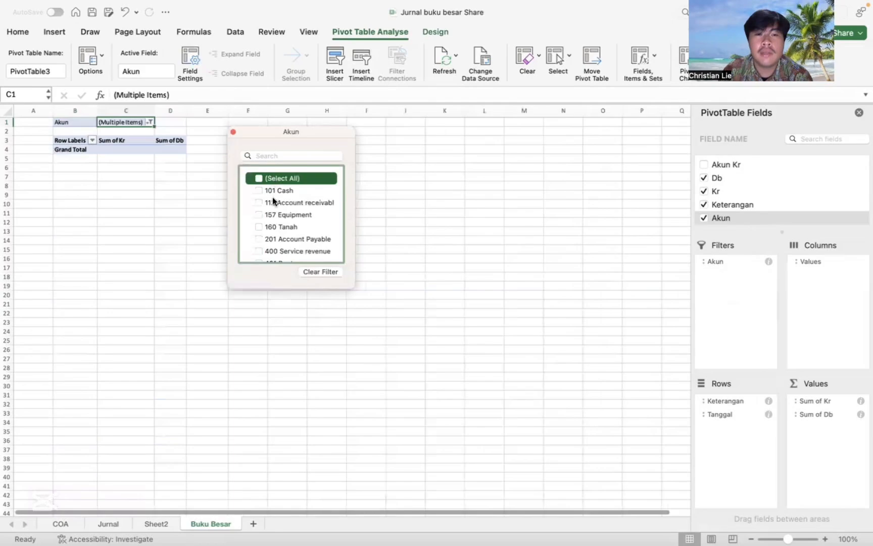
pyautogui.click(272, 191)
pyautogui.click(271, 201)
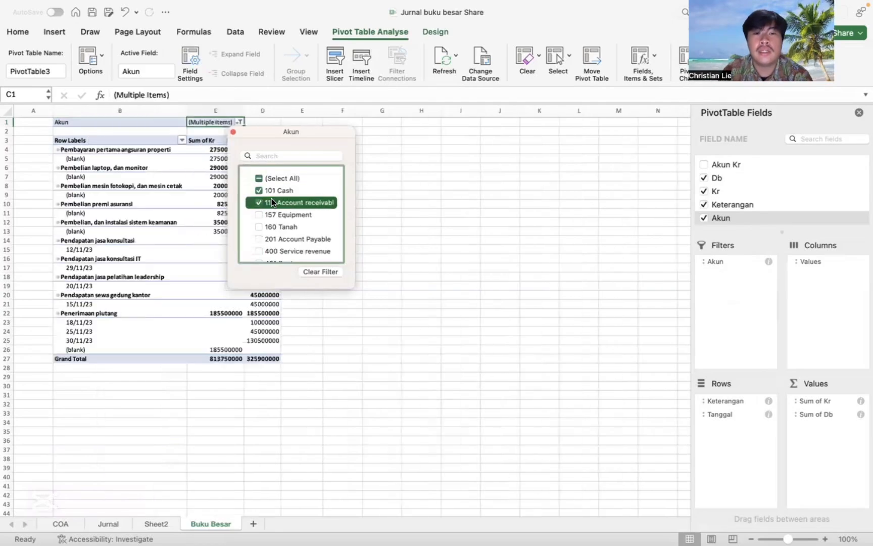
pyautogui.click(269, 191)
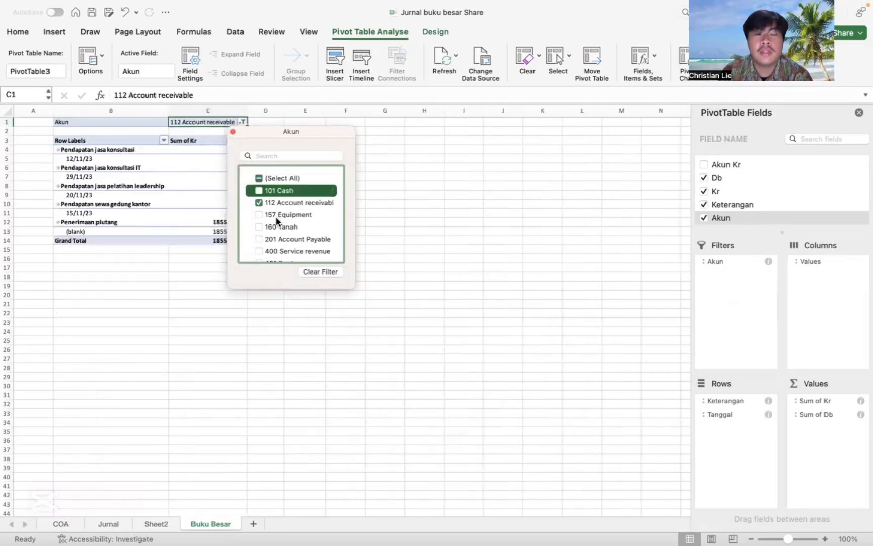
pyautogui.click(276, 219)
pyautogui.click(262, 204)
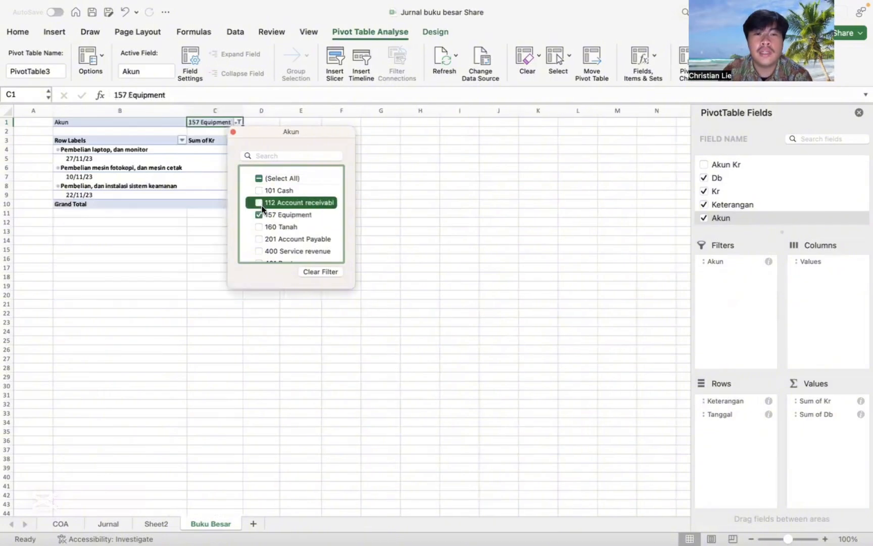
# - Reset the Akun filter's selection so that only 101 Cash is included, and close the filter list
pyautogui.click(260, 177)
pyautogui.click(259, 178)
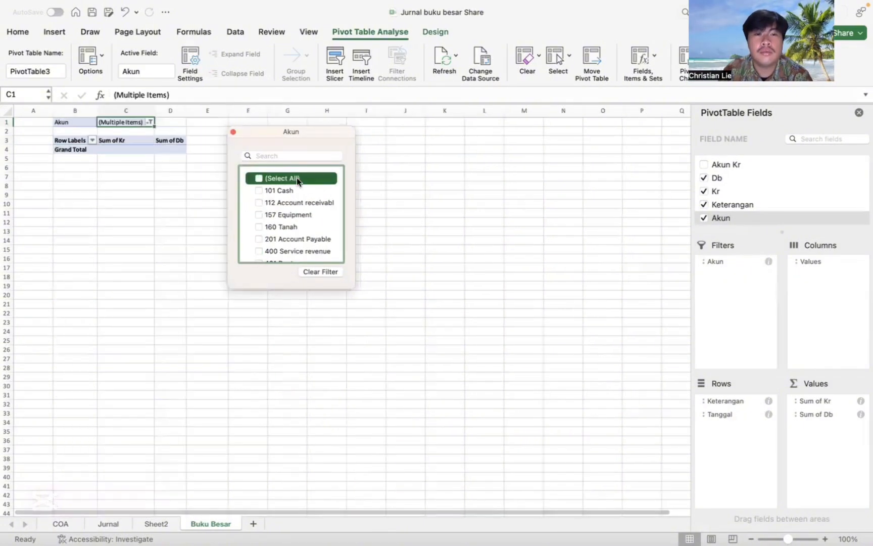
pyautogui.click(275, 187)
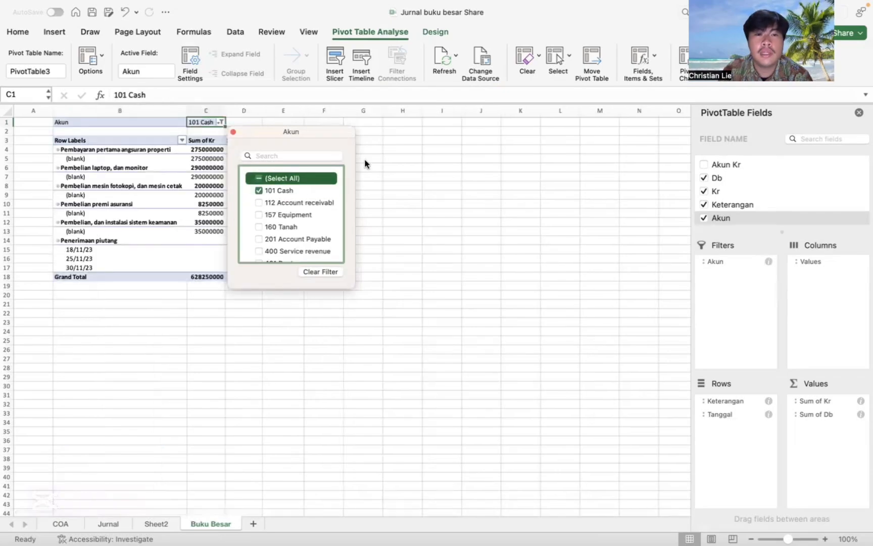
pyautogui.click(364, 163)
pyautogui.click(272, 140)
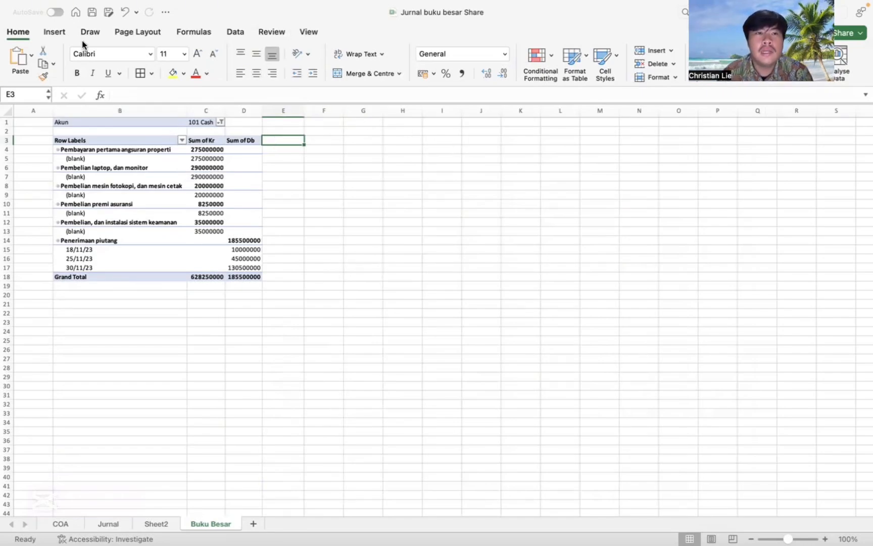
# - Start a new calculated field for the Buku Besar pivot table and name it Kredit
pyautogui.click(123, 123)
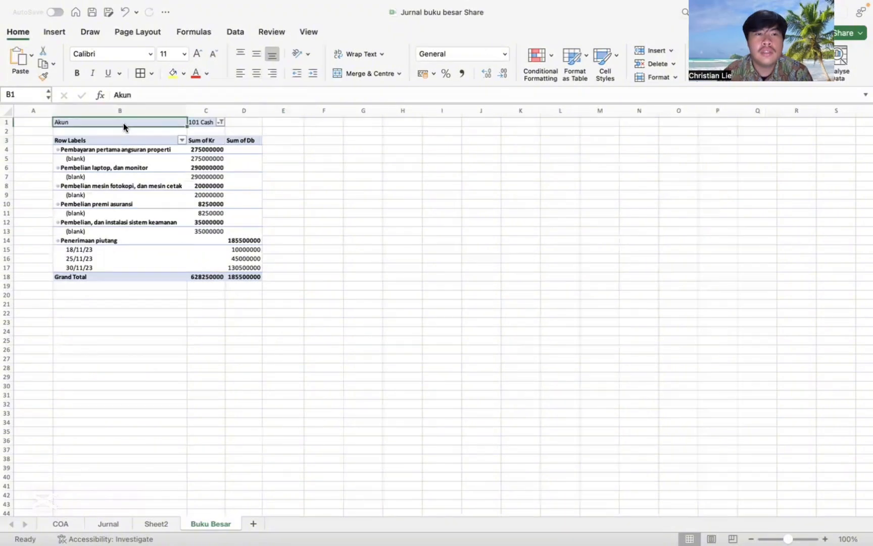
pyautogui.click(425, 32)
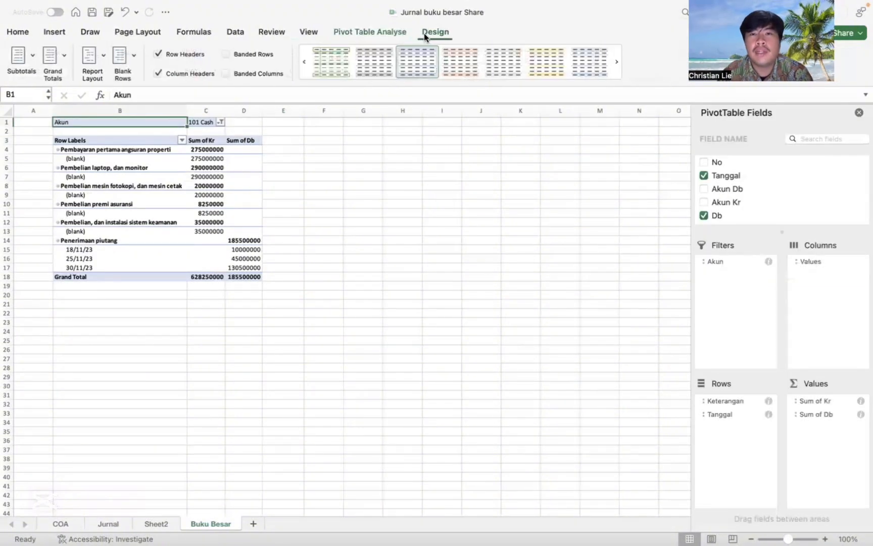
pyautogui.click(384, 32)
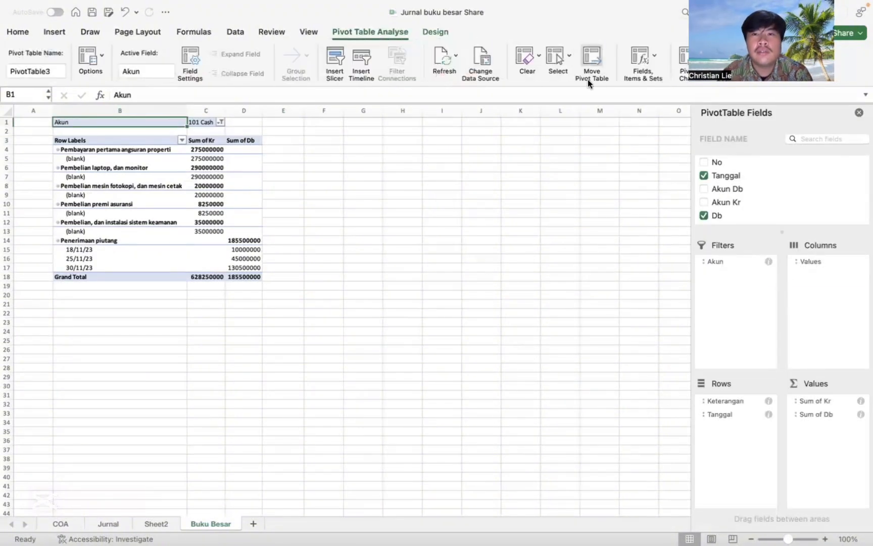
pyautogui.click(652, 60)
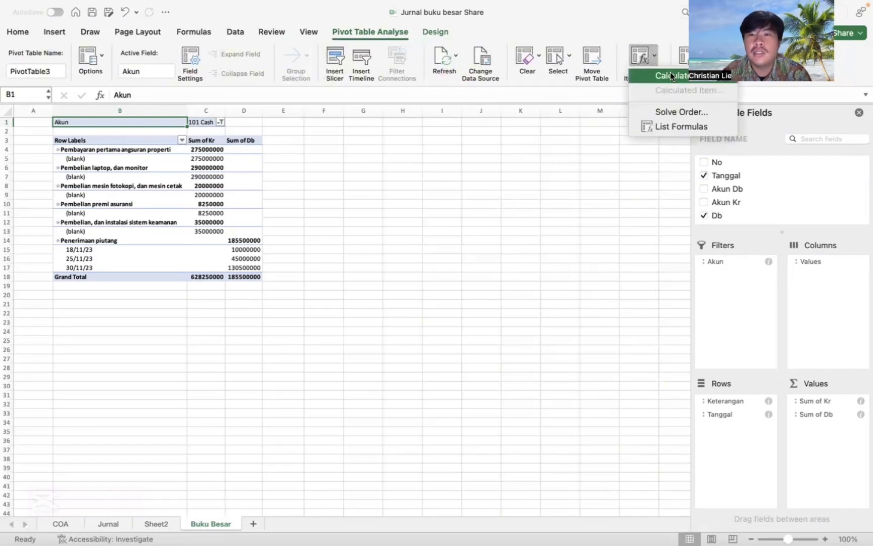
pyautogui.click(671, 73)
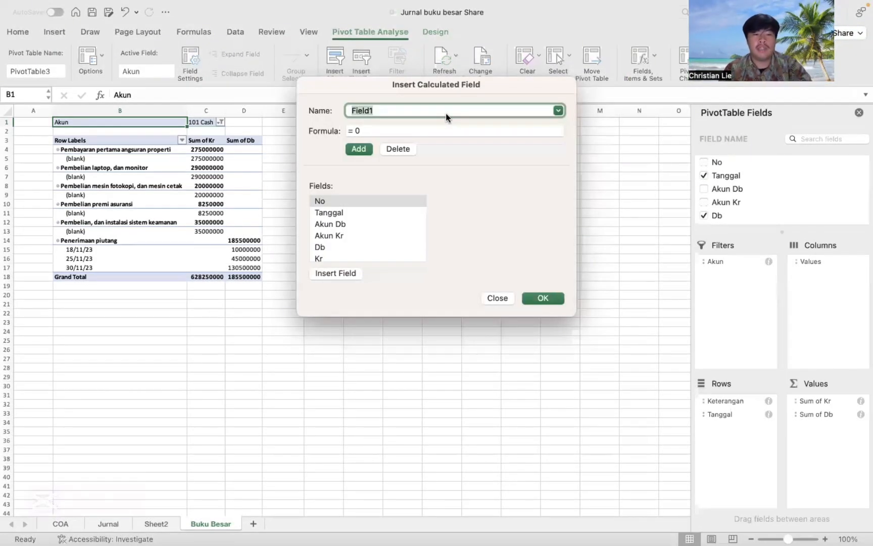
pyautogui.write('K')
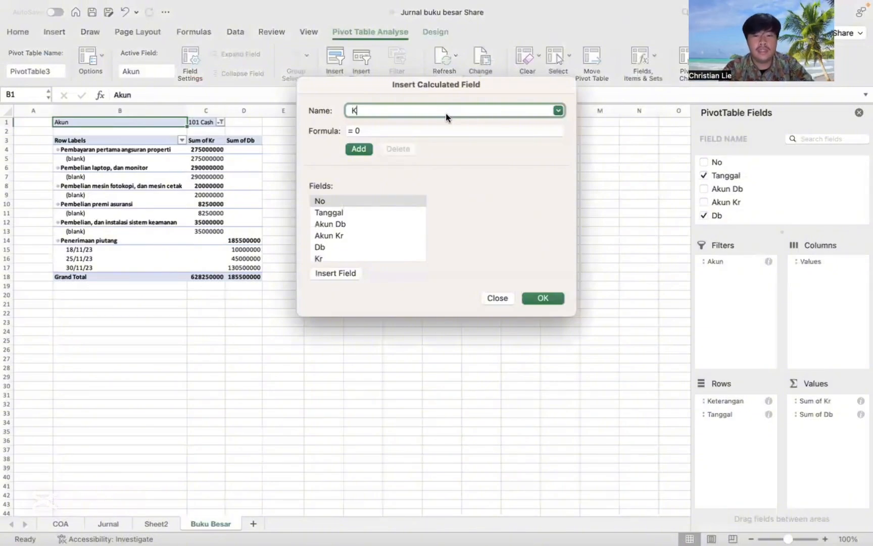
pyautogui.write('redit')
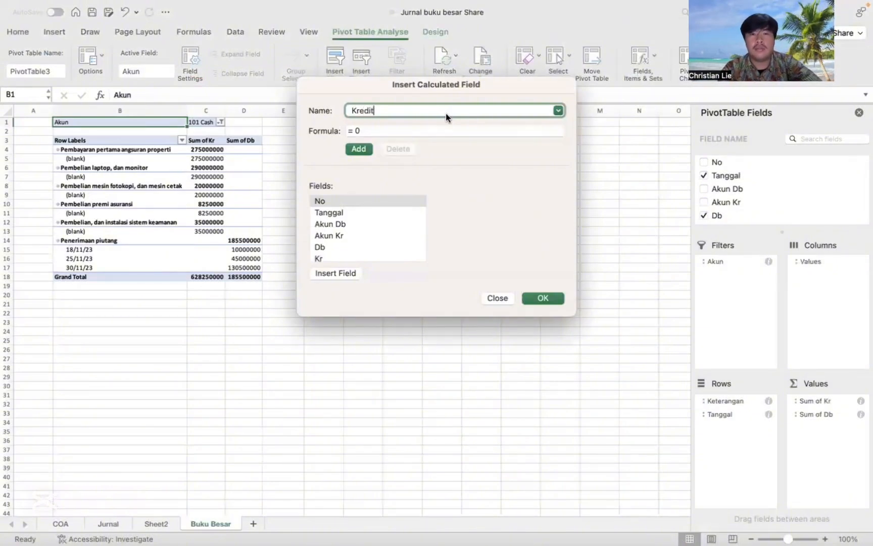
# - Replace the Kredit field's default formula with an IF whose condition tests Kr against Db: =IF( Kr> Db;
pyautogui.click(403, 130)
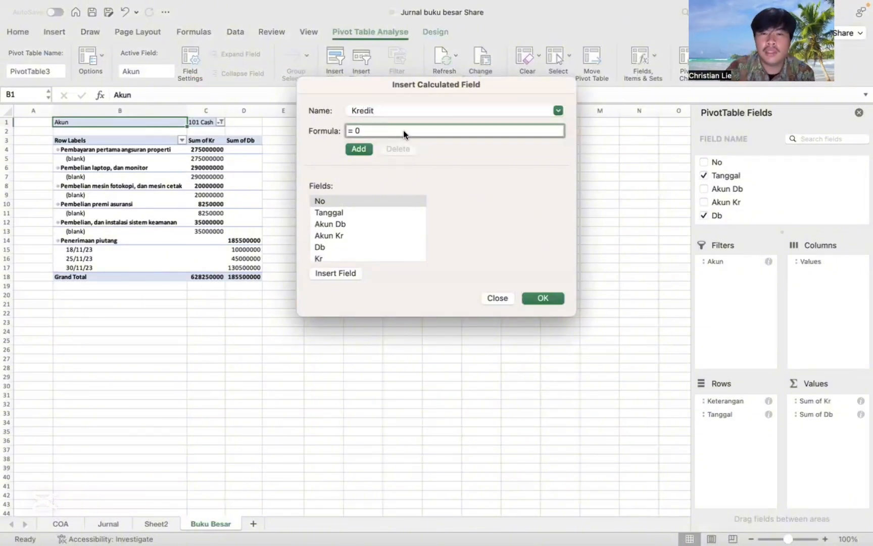
pyautogui.press('BackSpace')
pyautogui.press('BackSpace')
pyautogui.write('IF')
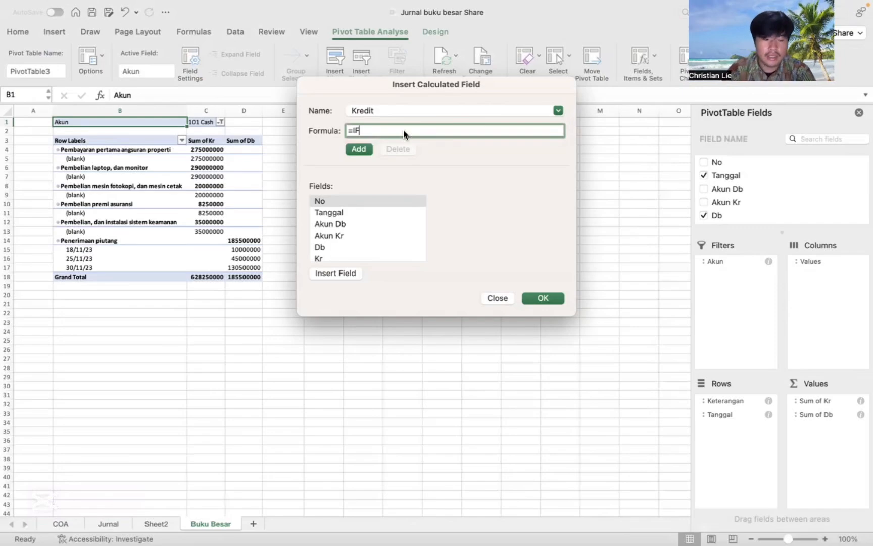
pyautogui.write('9')
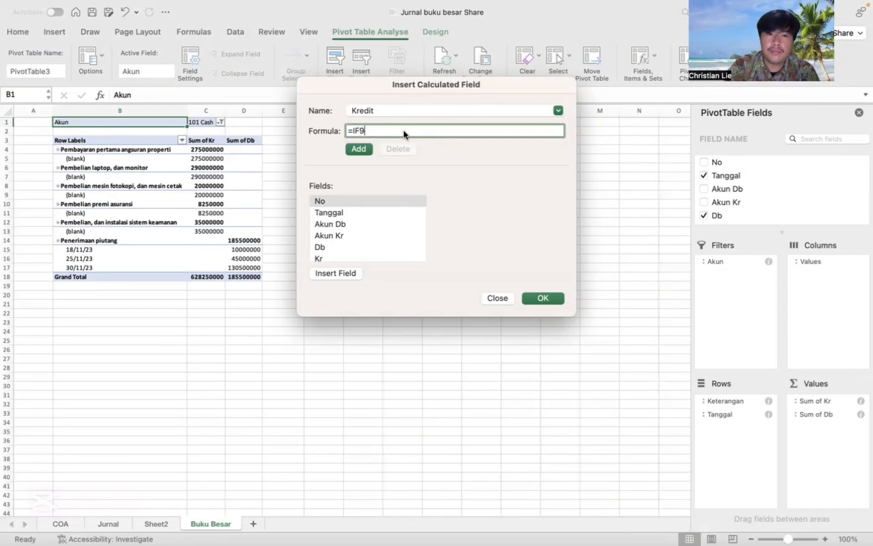
pyautogui.press('BackSpace')
pyautogui.write('(')
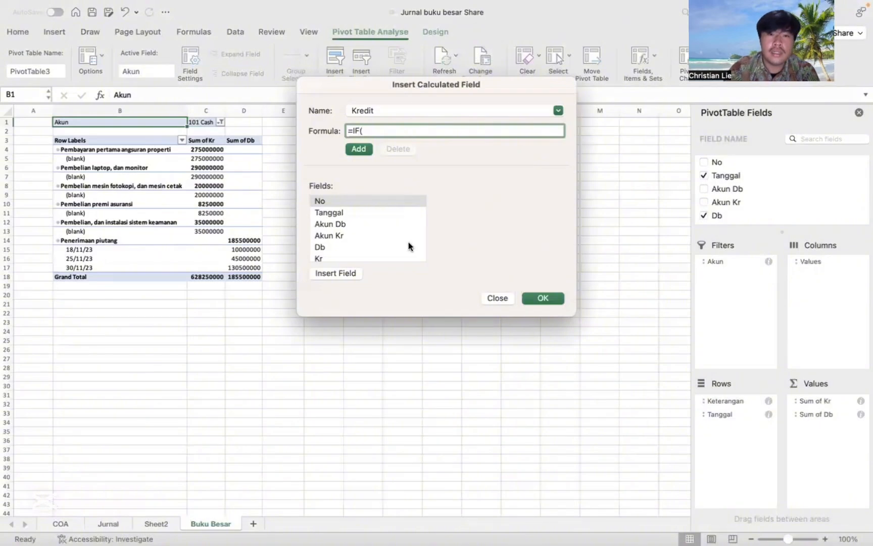
pyautogui.click(380, 257)
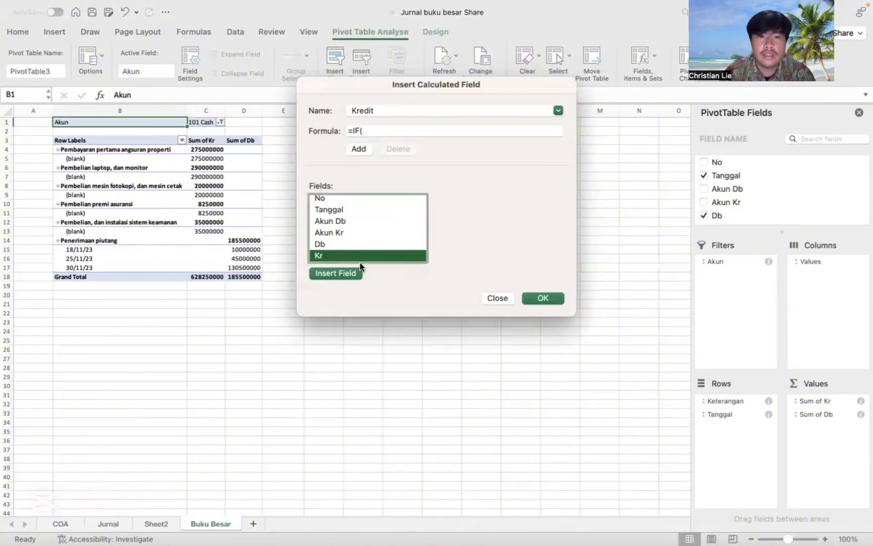
pyautogui.click(351, 272)
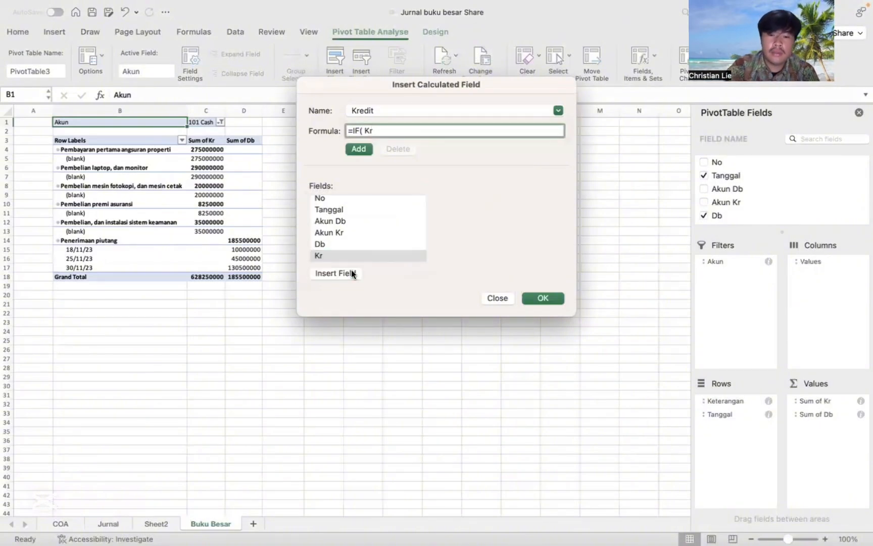
pyautogui.write('>')
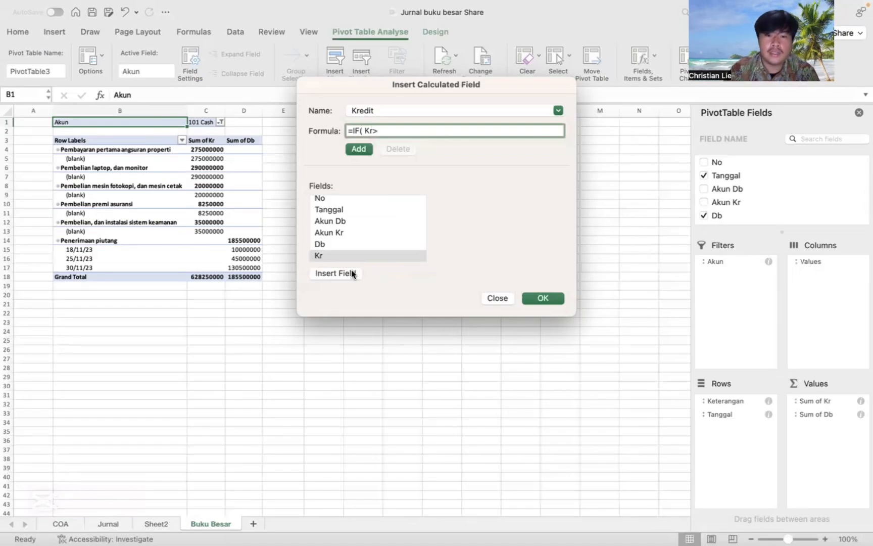
pyautogui.click(344, 243)
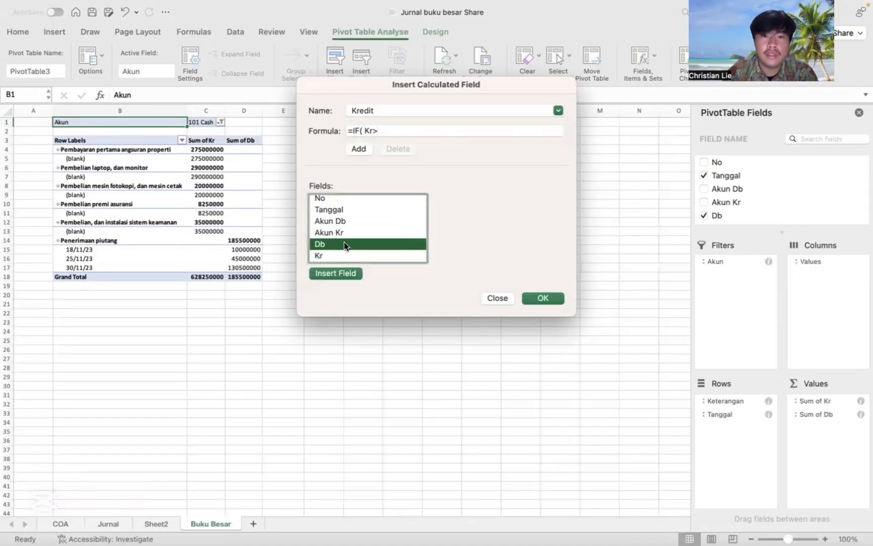
pyautogui.click(337, 273)
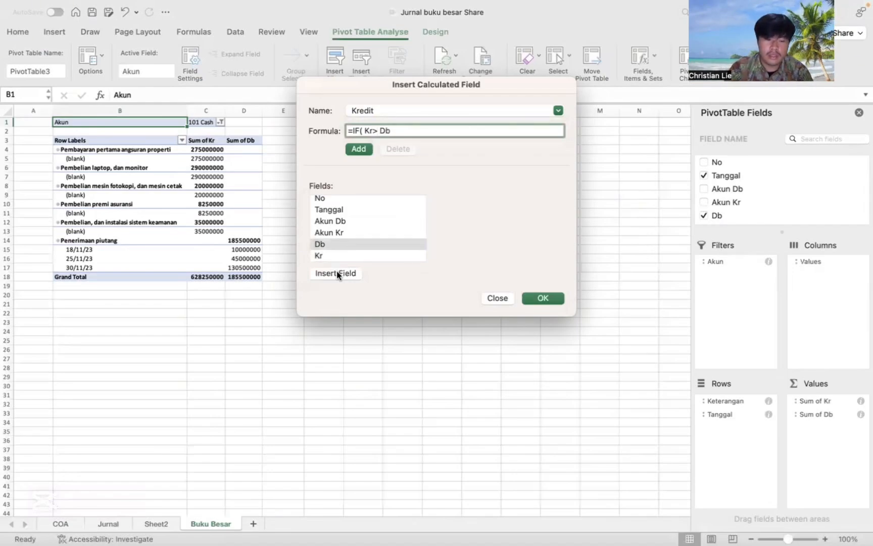
pyautogui.write(';')
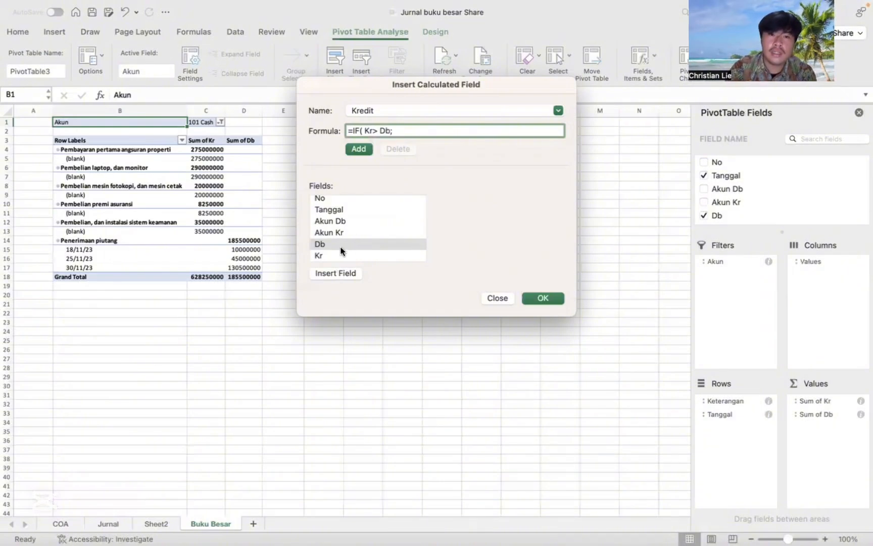
# - Complete the Kredit formula as =IF( Kr> Db; Kr- Db;0) and add the calculated field to the pivot table
pyautogui.click(338, 251)
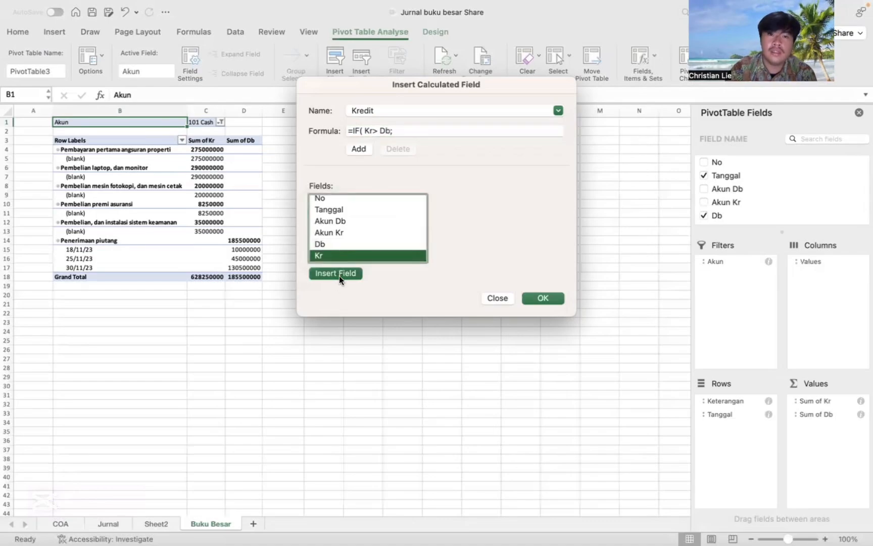
pyautogui.click(339, 273)
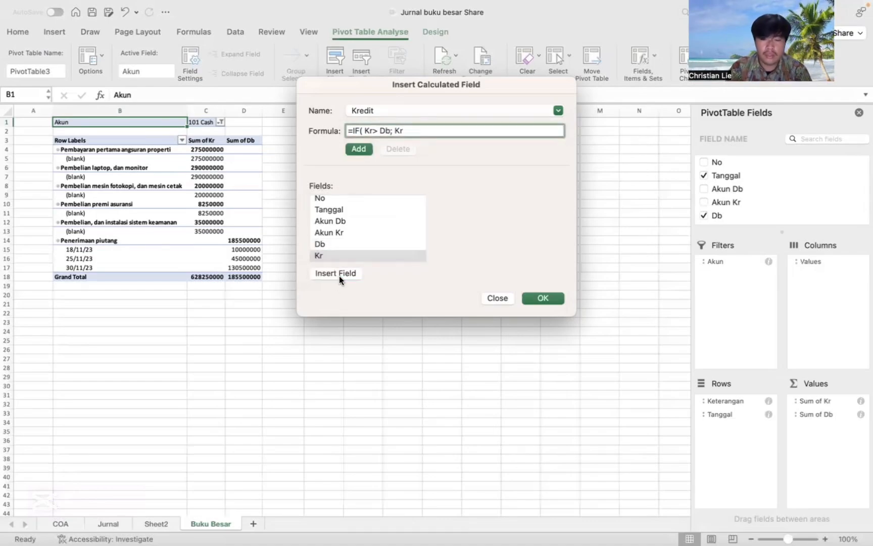
pyautogui.write('-')
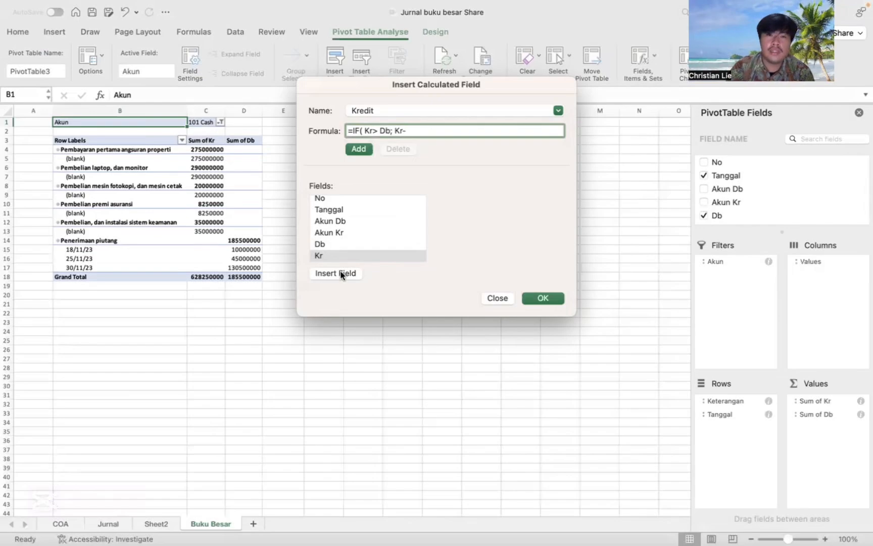
pyautogui.click(348, 244)
pyautogui.click(337, 275)
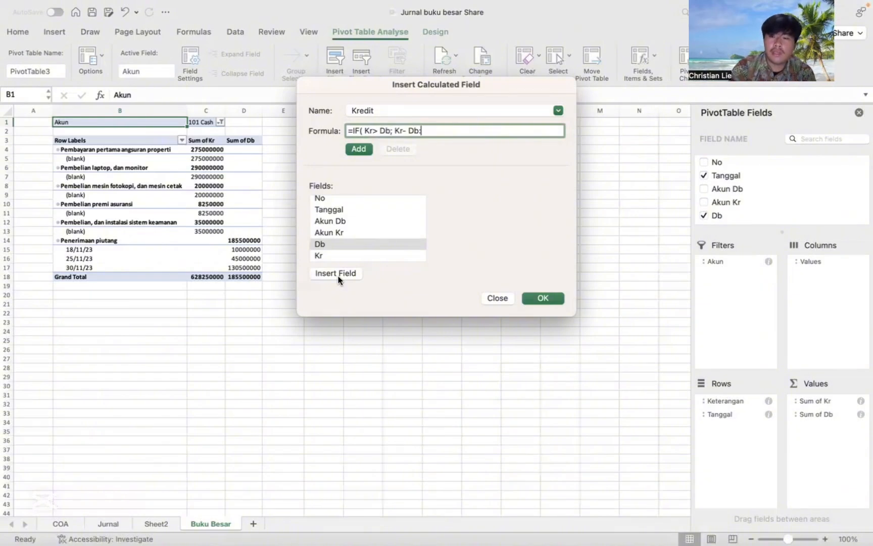
pyautogui.write(';0')
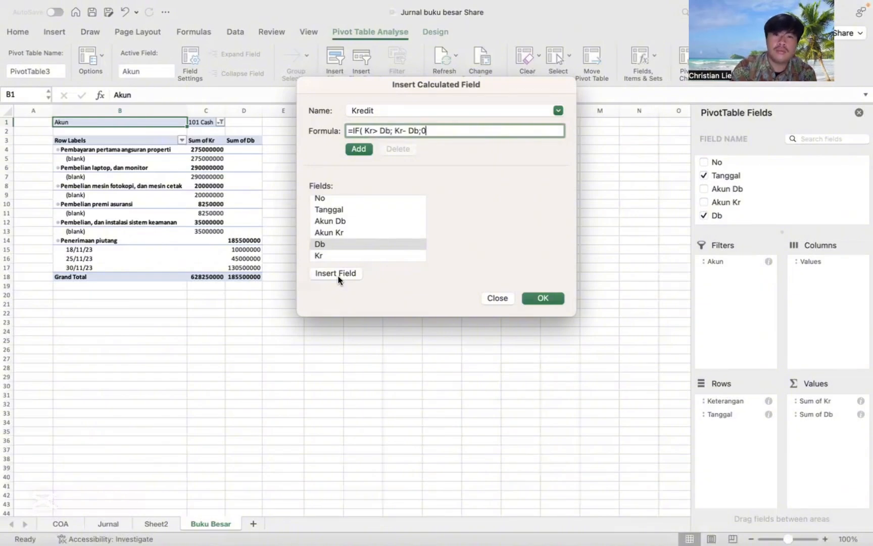
pyautogui.write(')')
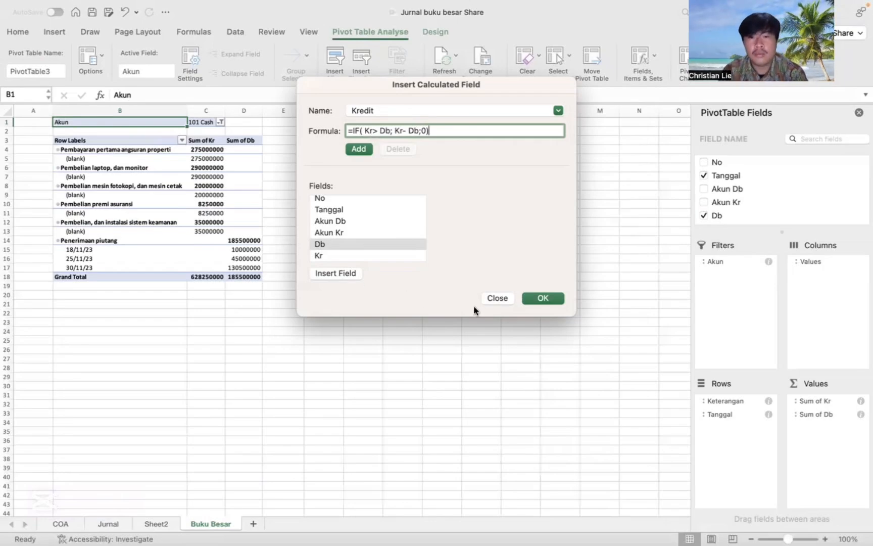
pyautogui.click(544, 299)
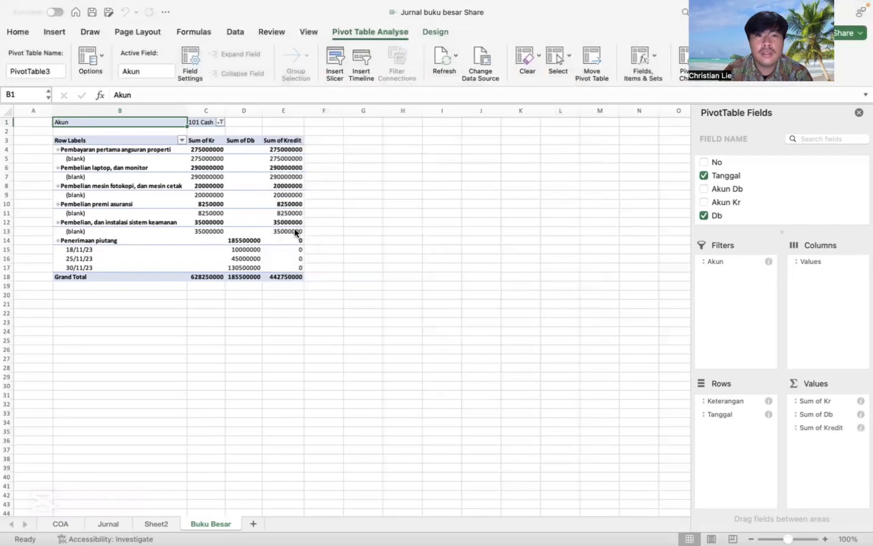
pyautogui.click(287, 277)
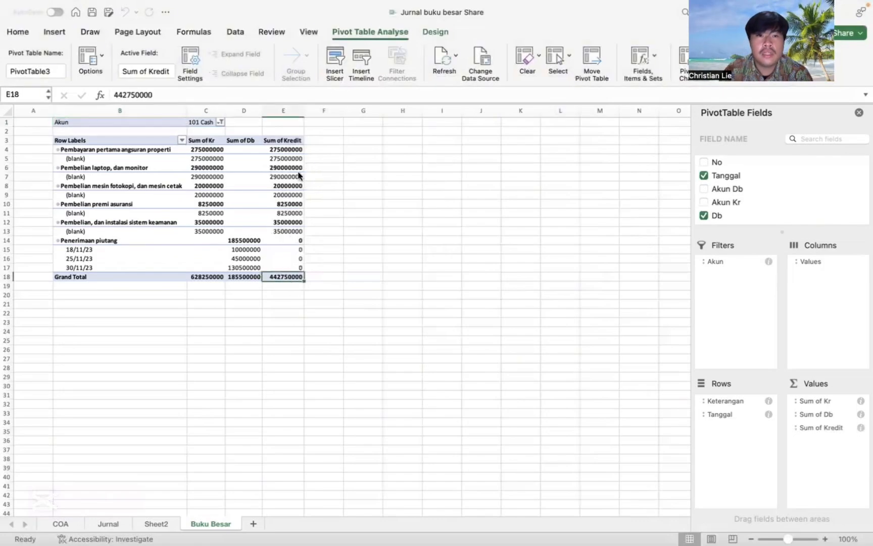
pyautogui.click(318, 140)
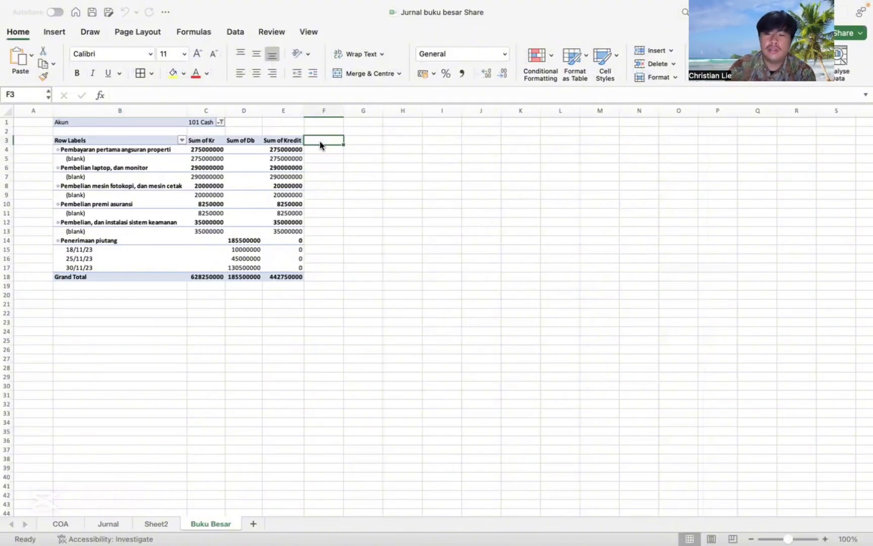
# - Start another calculated field for the Buku Besar pivot table and name it Debit
pyautogui.click(281, 136)
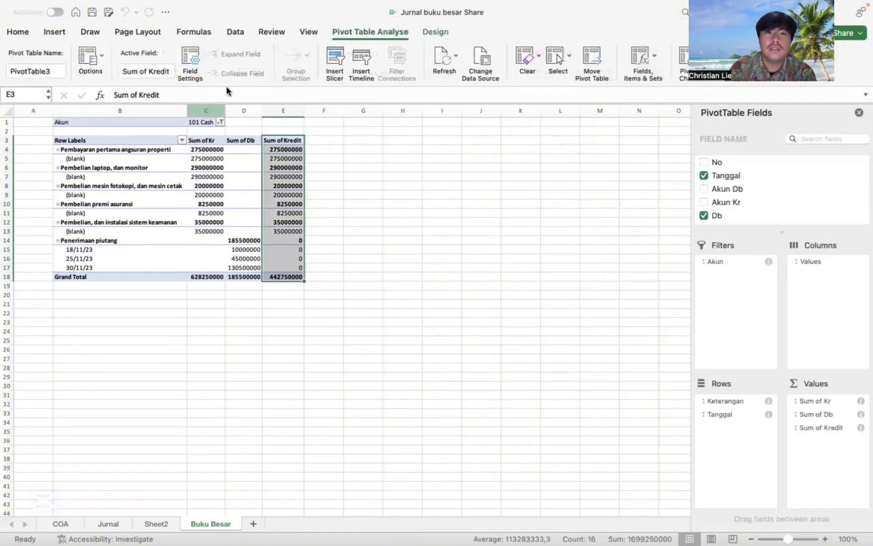
pyautogui.click(647, 59)
pyautogui.click(652, 74)
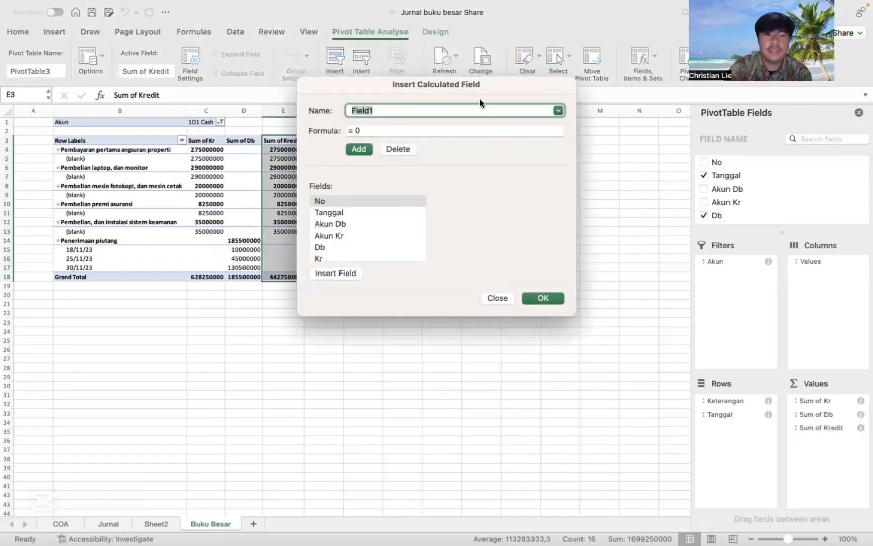
pyautogui.write('deb')
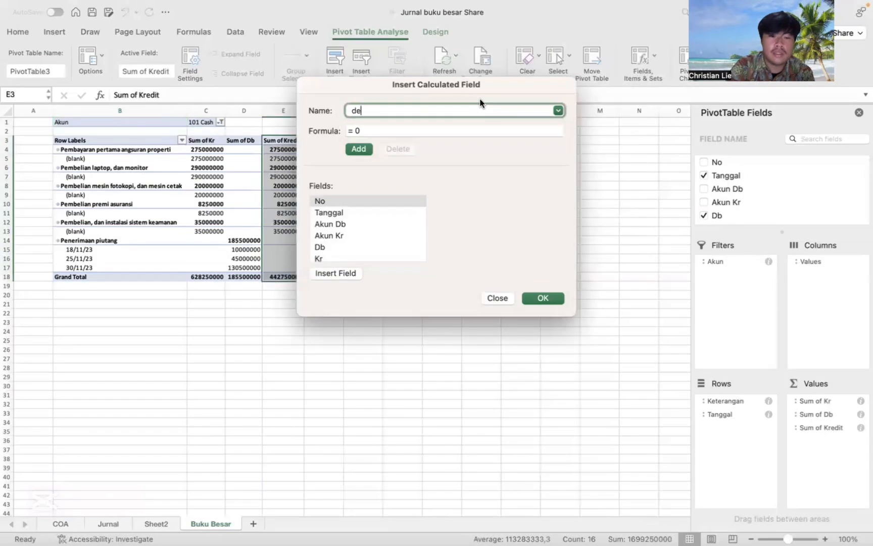
pyautogui.press('BackSpace')
pyautogui.press('BackSpace')
pyautogui.press('BackSpace')
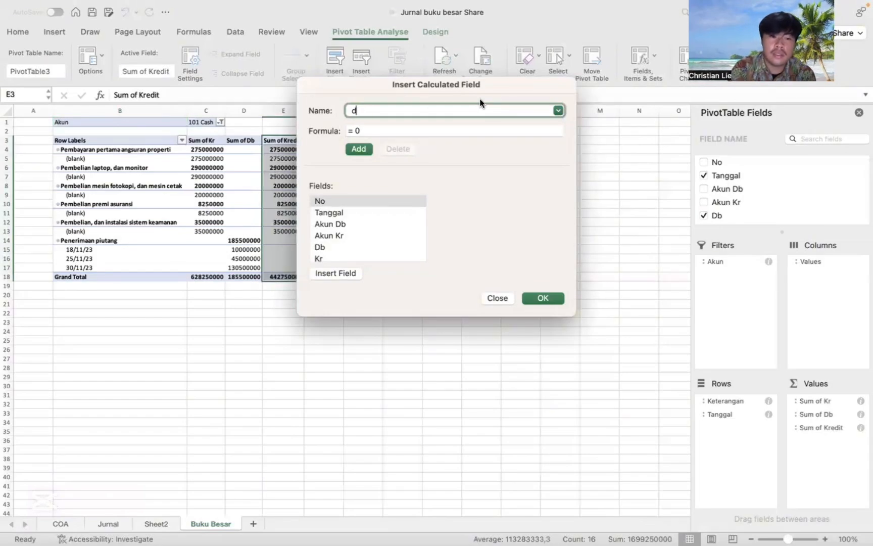
pyautogui.write('D')
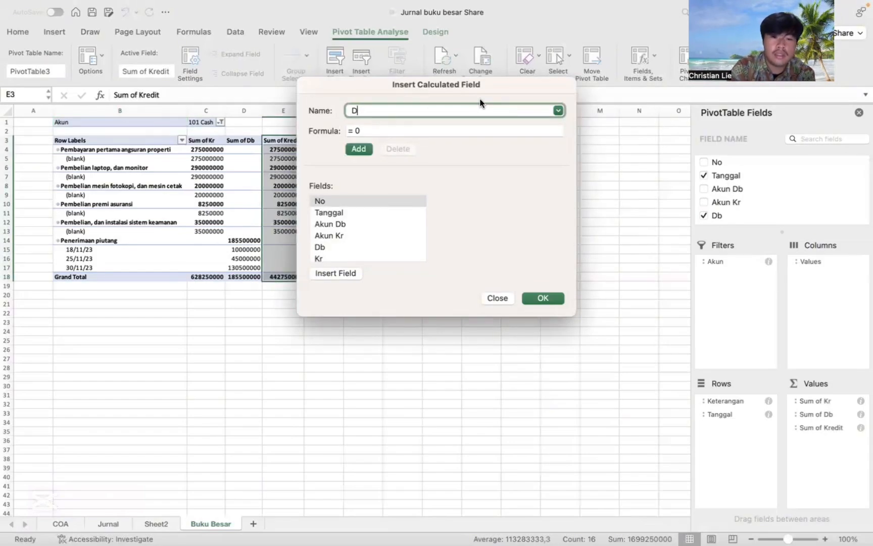
pyautogui.write('ebit')
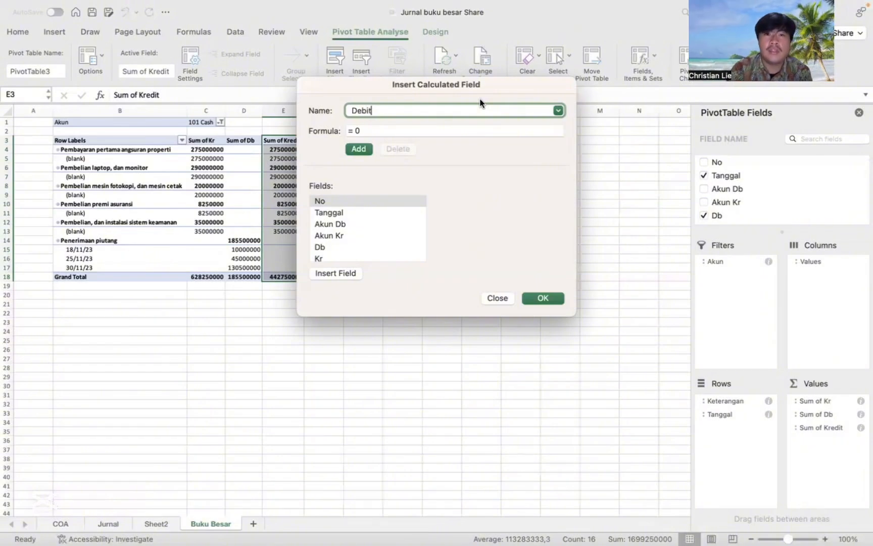
# - Replace the Debit field's default formula with an IF whose condition tests Db against Kr: =if( Db> Kr;
pyautogui.click(415, 128)
pyautogui.press('BackSpace')
pyautogui.press('BackSpace')
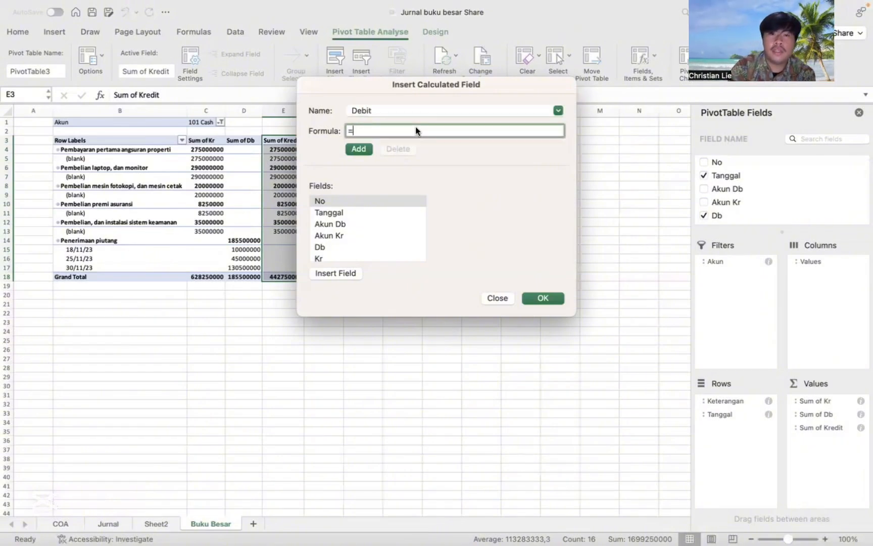
pyautogui.write('if')
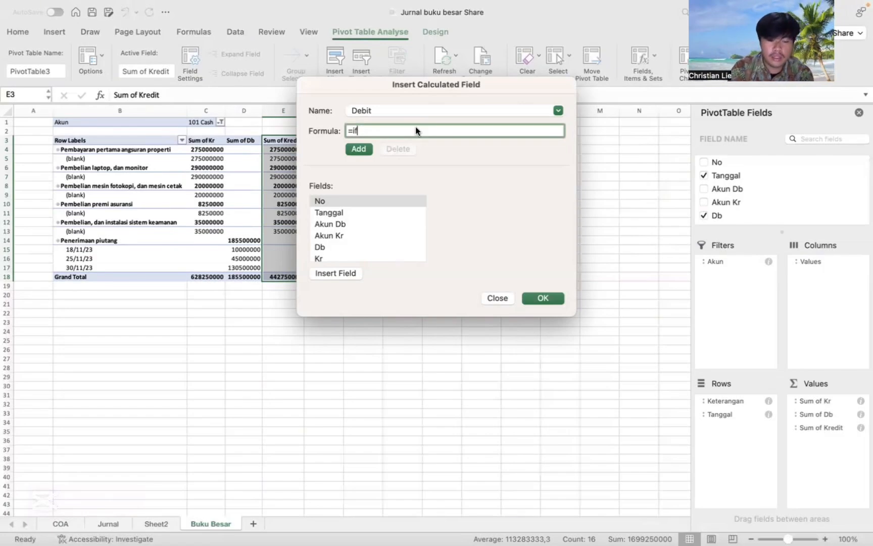
pyautogui.write('(')
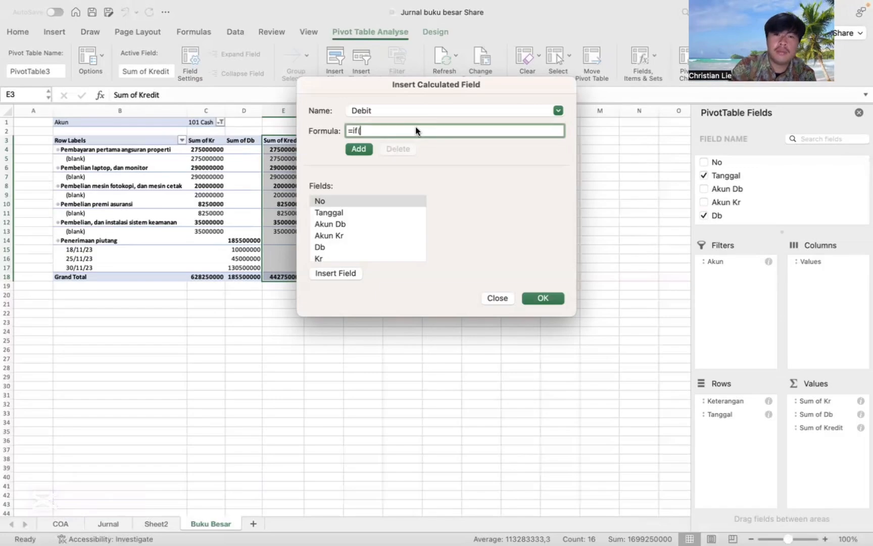
pyautogui.click(349, 224)
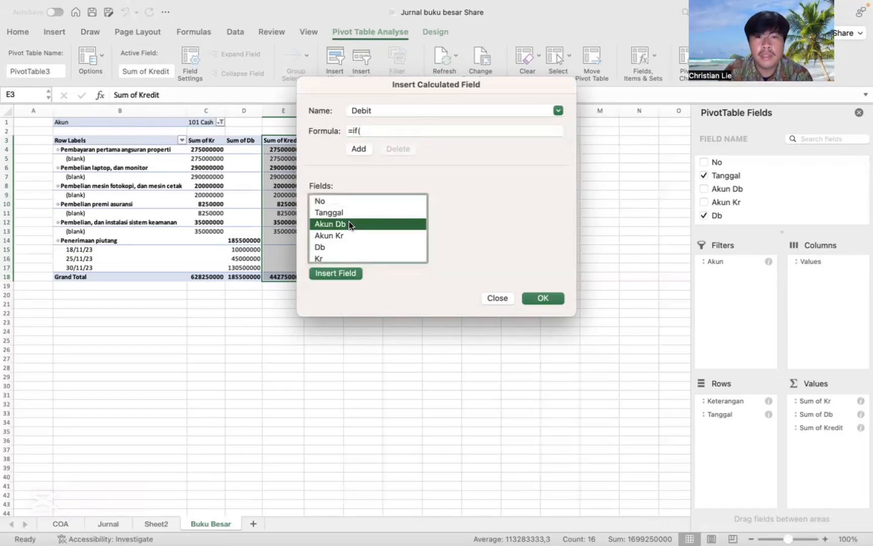
pyautogui.click(338, 249)
pyautogui.click(336, 274)
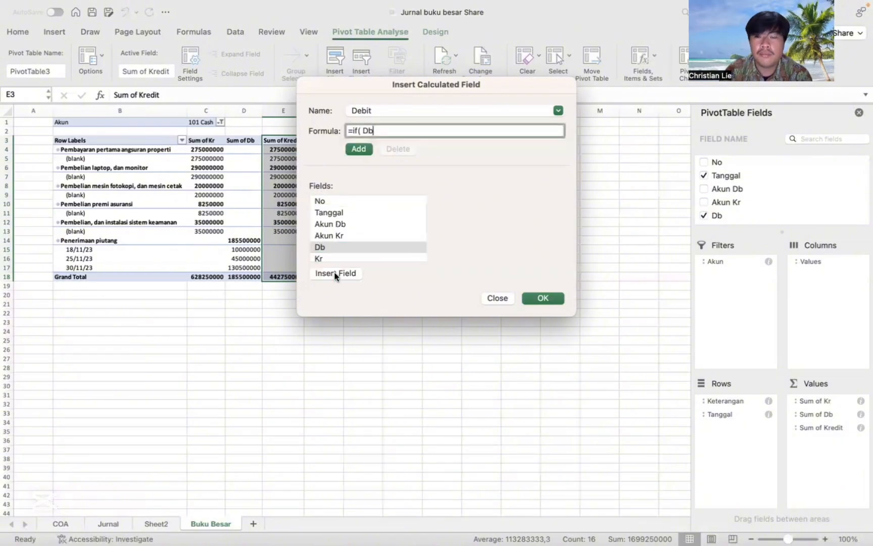
pyautogui.write('>')
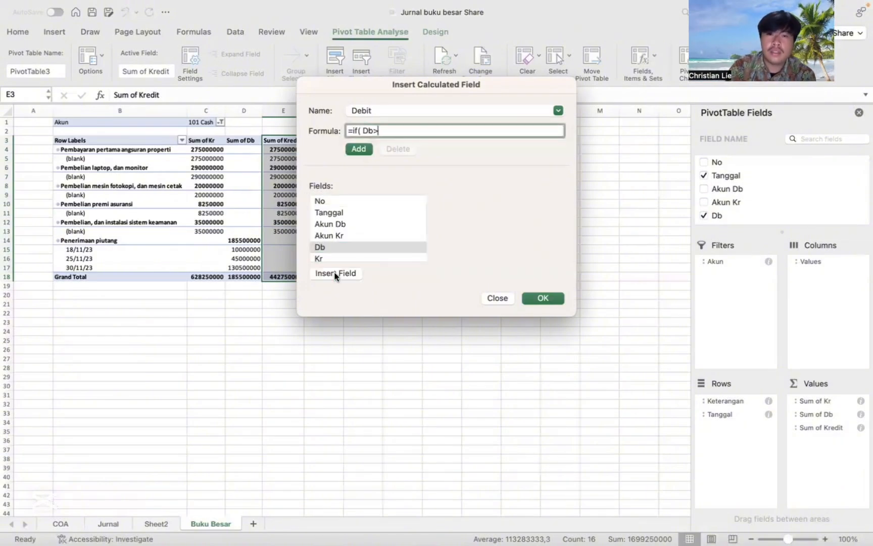
pyautogui.click(330, 256)
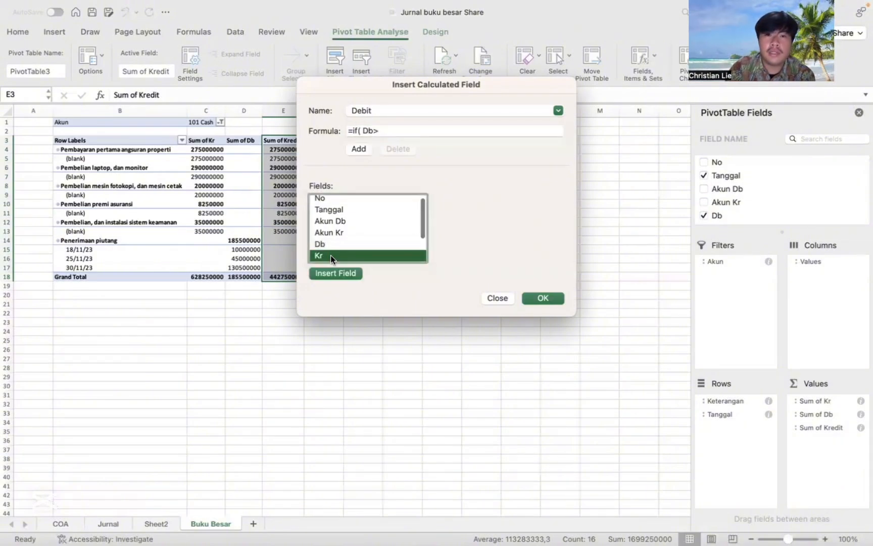
pyautogui.click(336, 273)
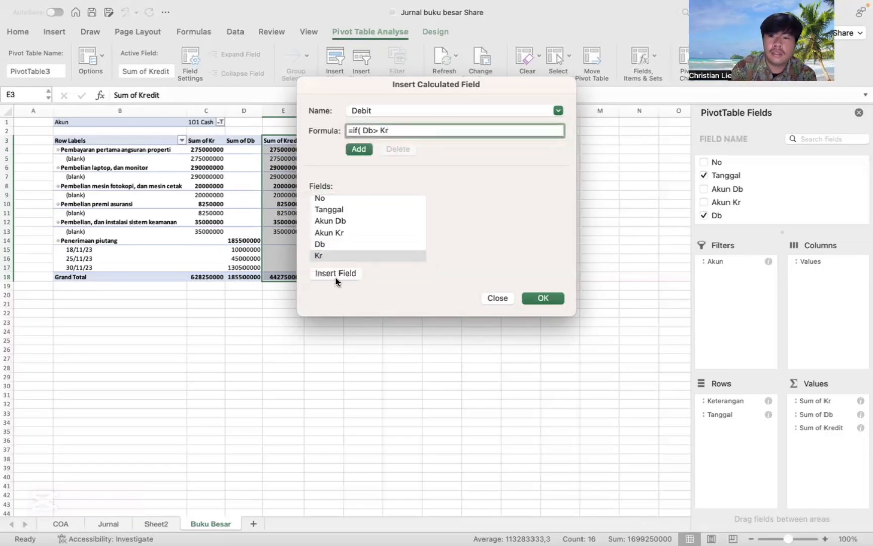
pyautogui.write(';')
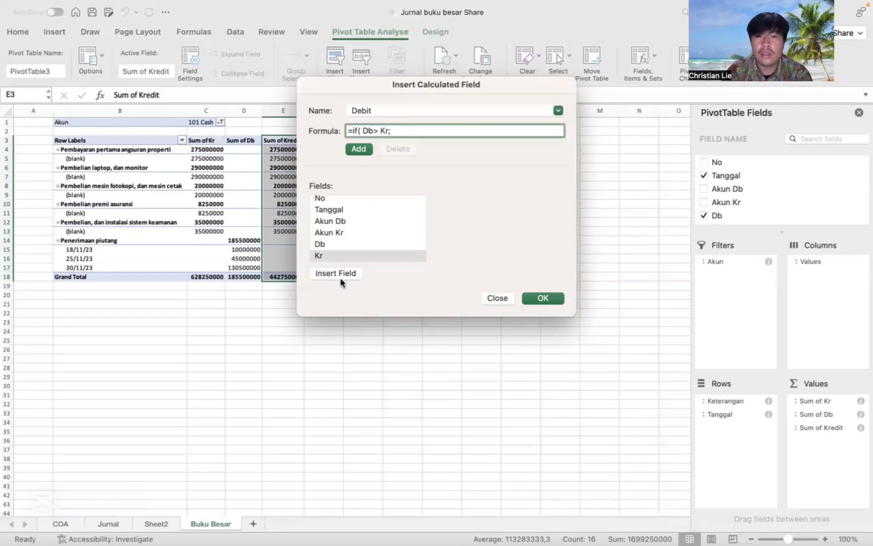
# - Complete the Debit formula as =if( Db> Kr; Db- Kr;0) and insert the calculated field into the pivot table
pyautogui.click(336, 243)
pyautogui.click(342, 270)
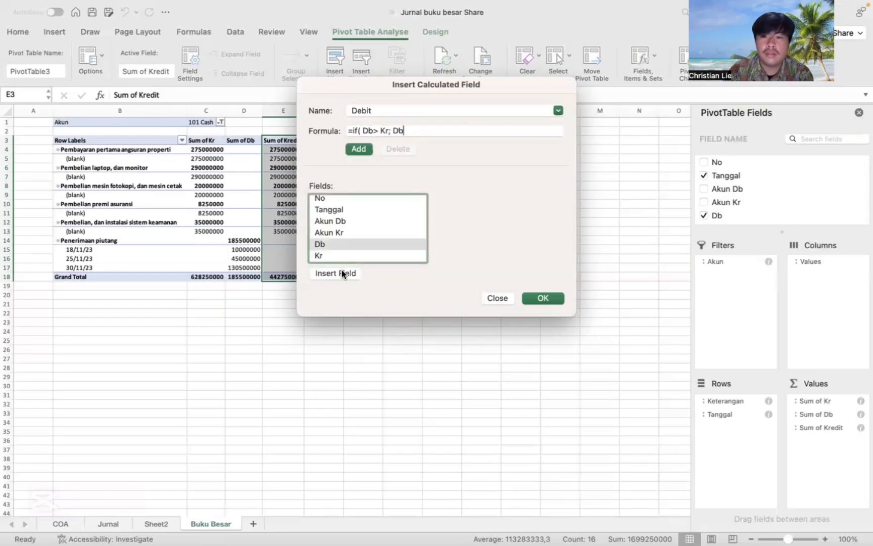
pyautogui.write('-')
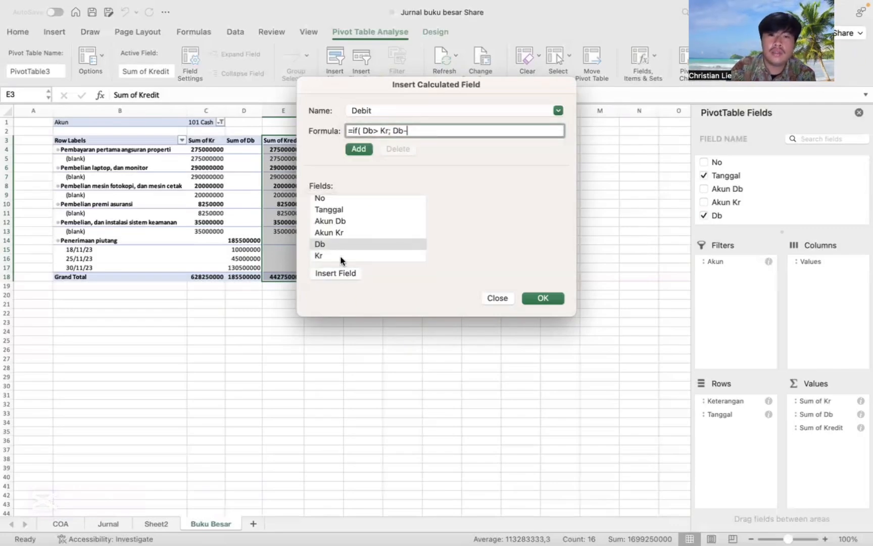
pyautogui.click(341, 255)
pyautogui.click(333, 273)
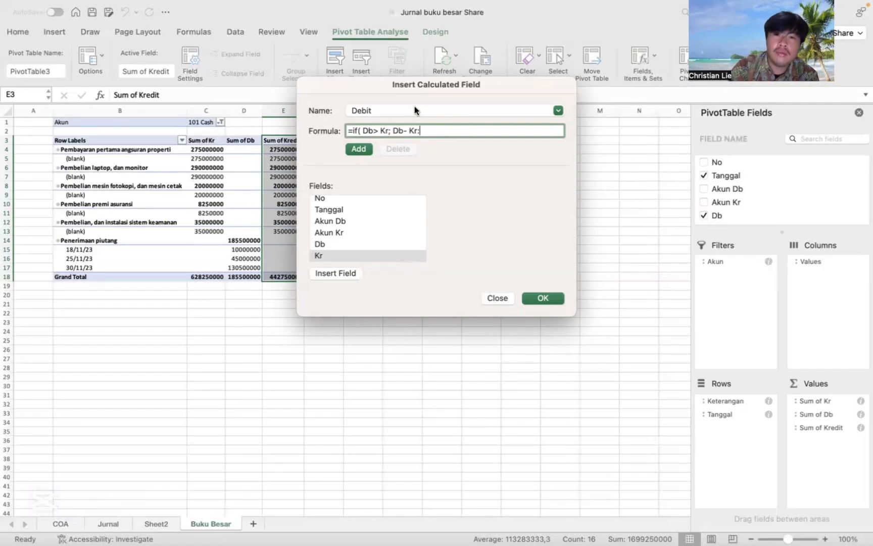
pyautogui.write(';0')
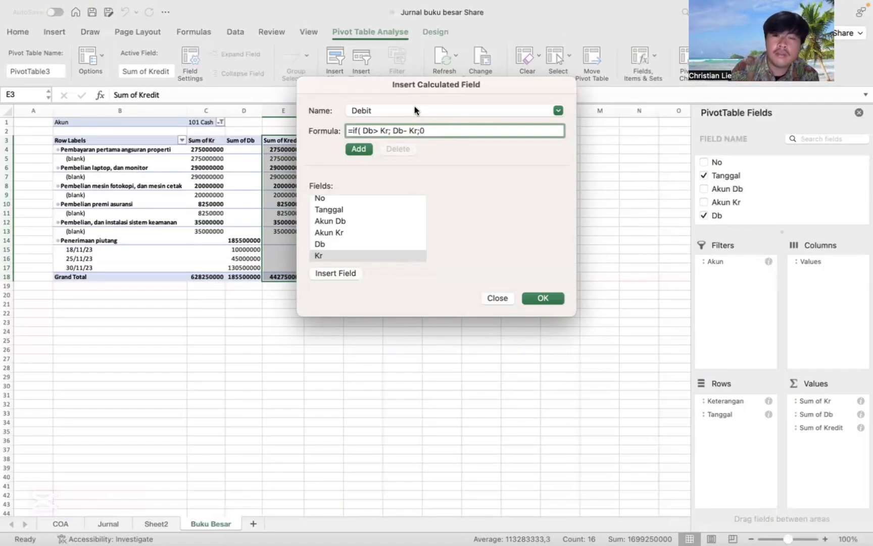
pyautogui.write(')')
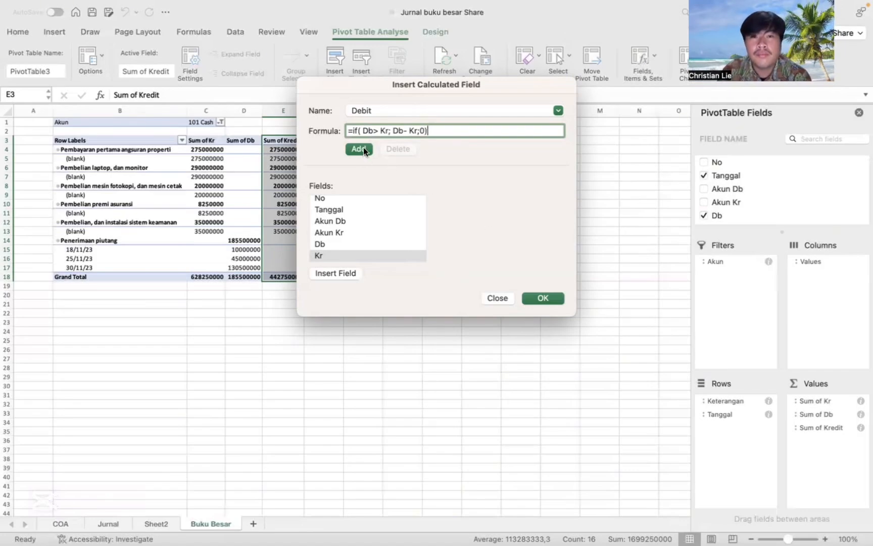
pyautogui.click(548, 298)
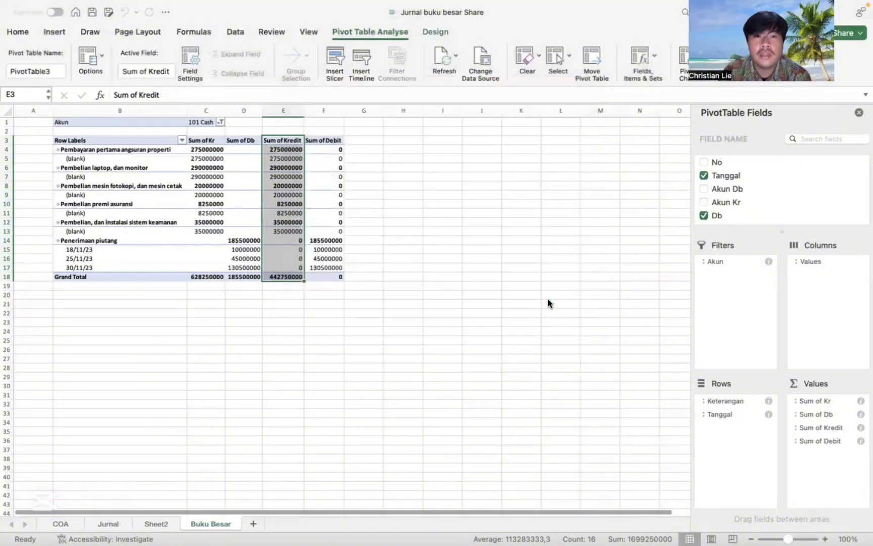
# - Check the Kredit total for 101 Cash, and switch the Akun filter to 112 Account receivable only to inspect its Debit values
pyautogui.click(368, 186)
pyautogui.click(302, 159)
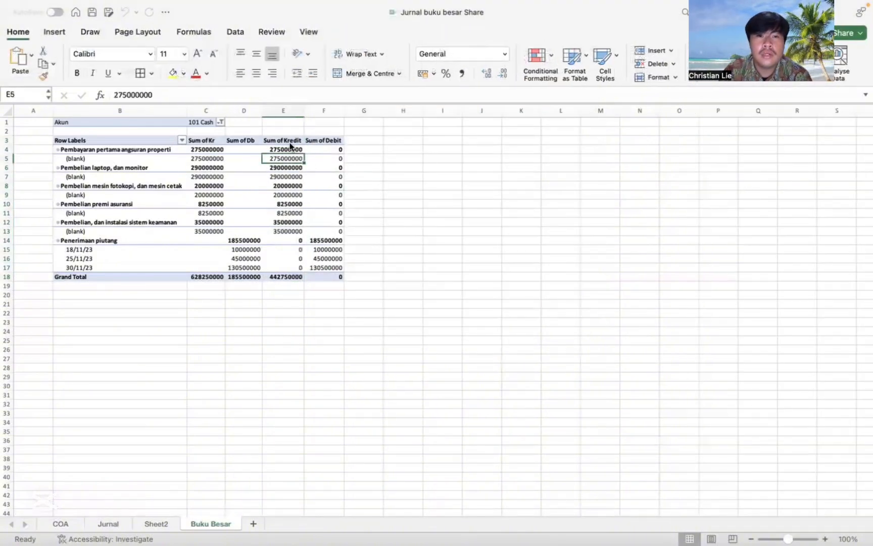
pyautogui.click(287, 140)
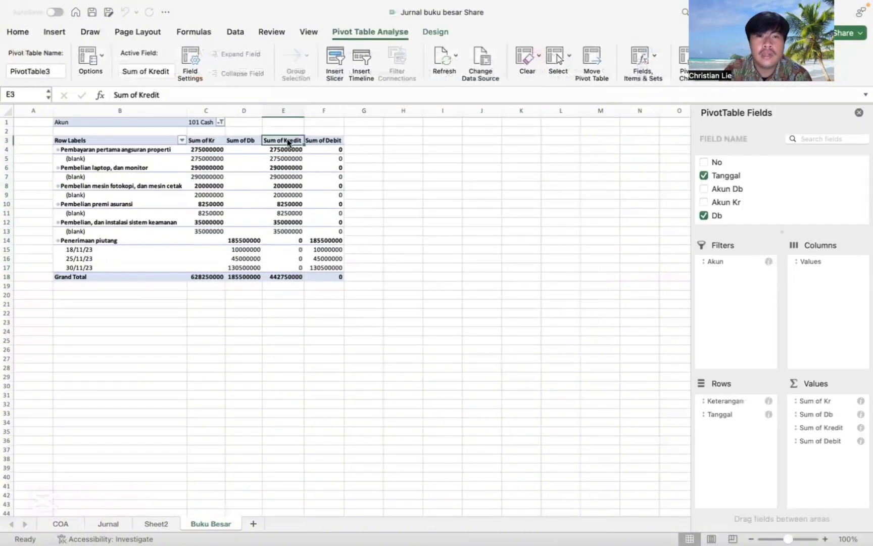
pyautogui.click(282, 277)
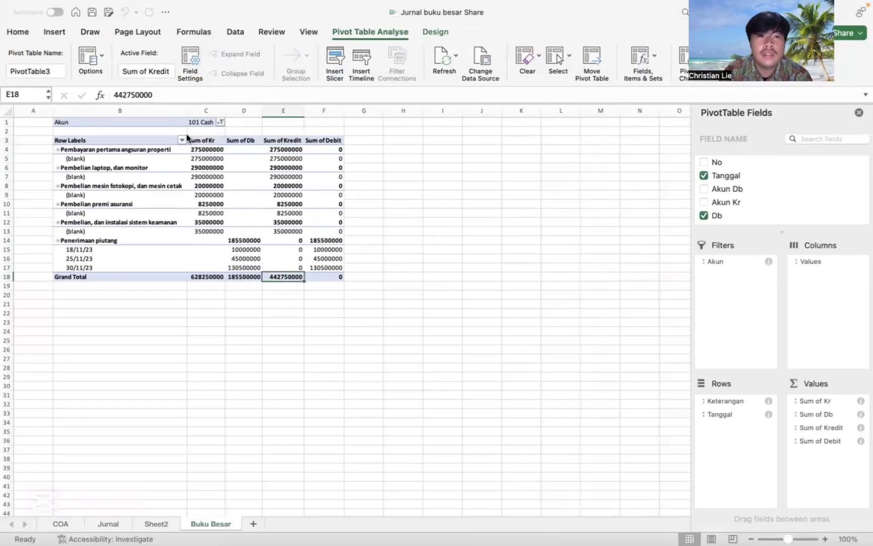
pyautogui.click(221, 123)
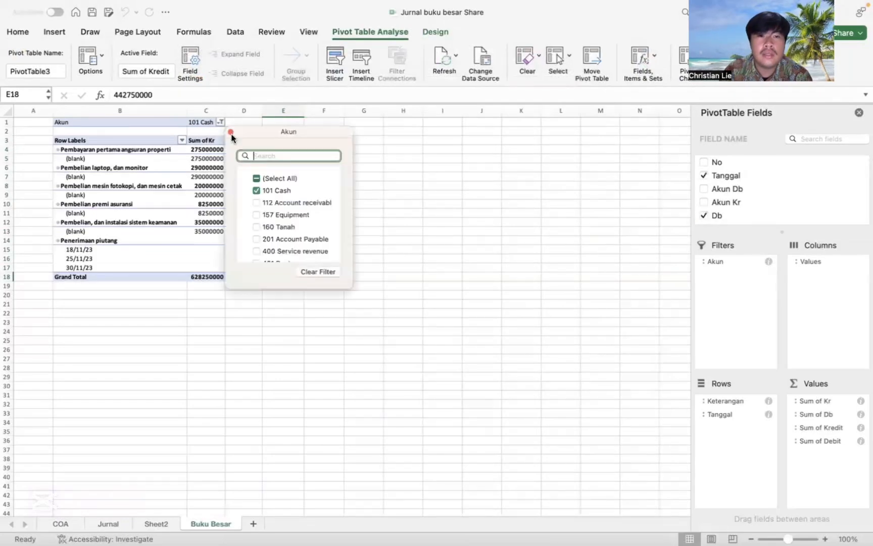
pyautogui.click(258, 203)
pyautogui.click(256, 190)
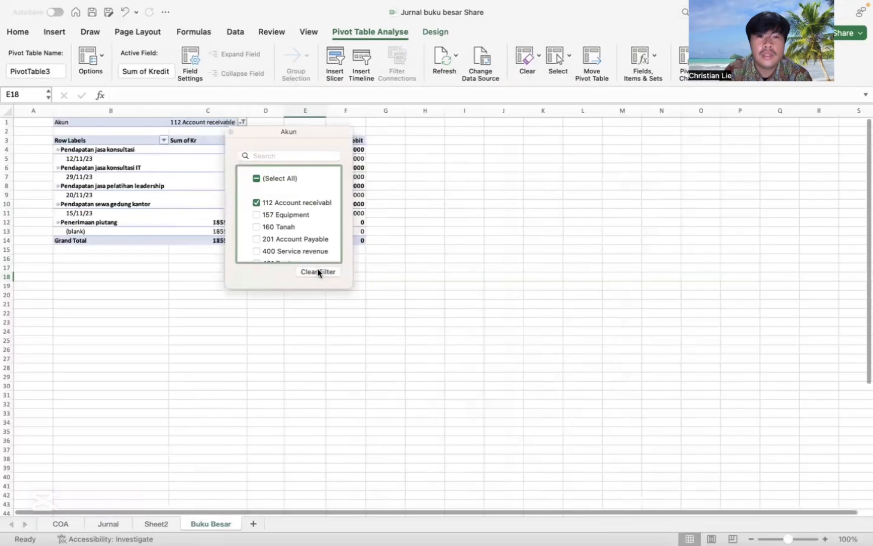
pyautogui.click(367, 241)
pyautogui.click(345, 204)
pyautogui.click(351, 222)
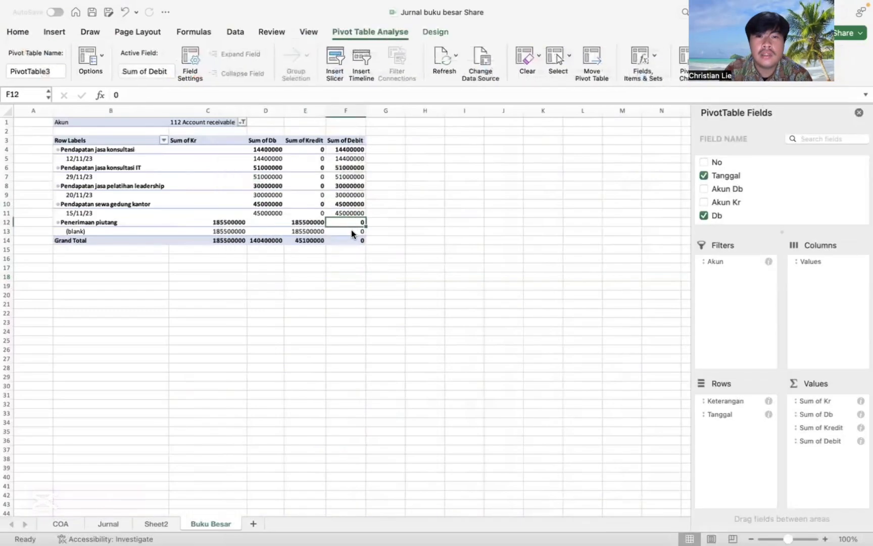
# - Switch the Akun filter to 201 Account Payable only and inspect its Kredit and Debit values and grand total
pyautogui.click(242, 122)
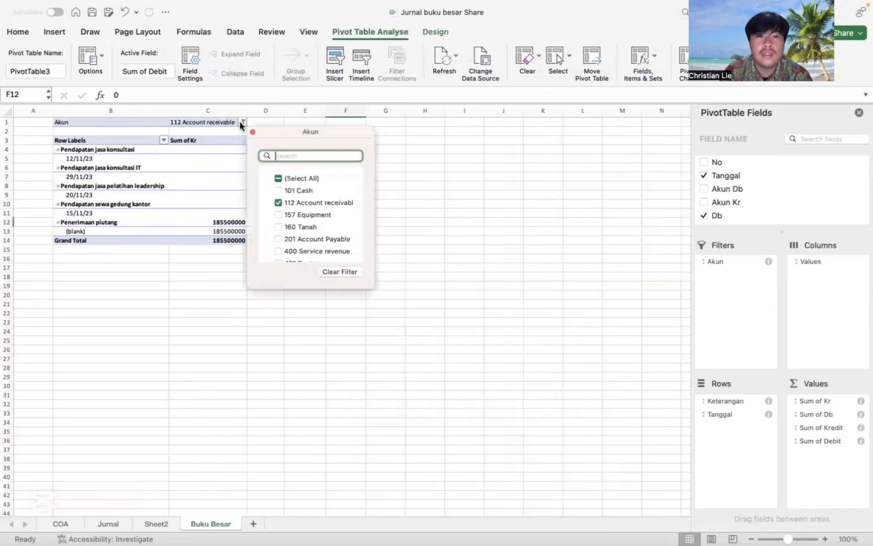
pyautogui.click(306, 240)
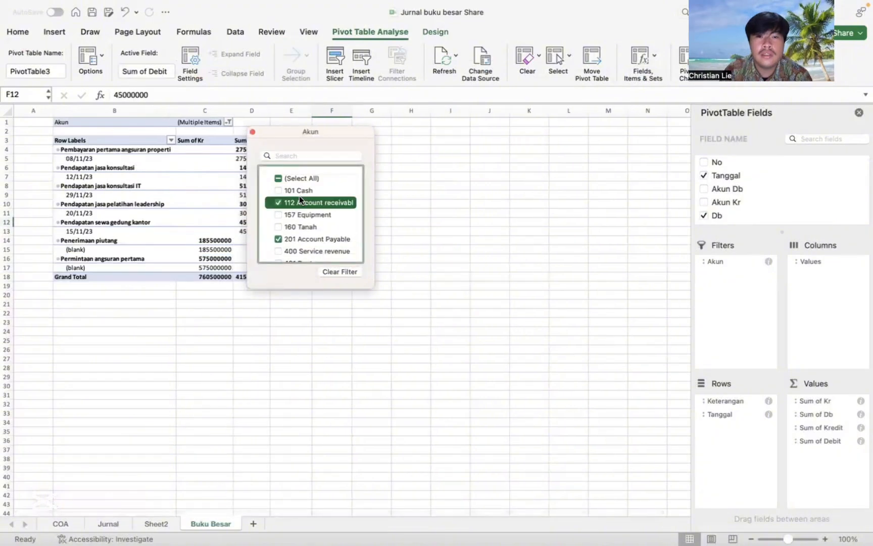
pyautogui.click(278, 202)
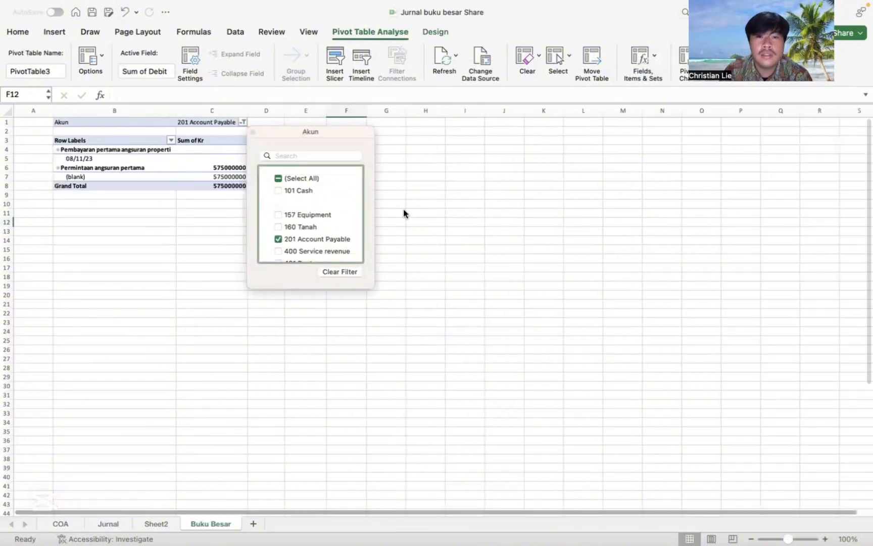
pyautogui.click(410, 214)
pyautogui.click(337, 176)
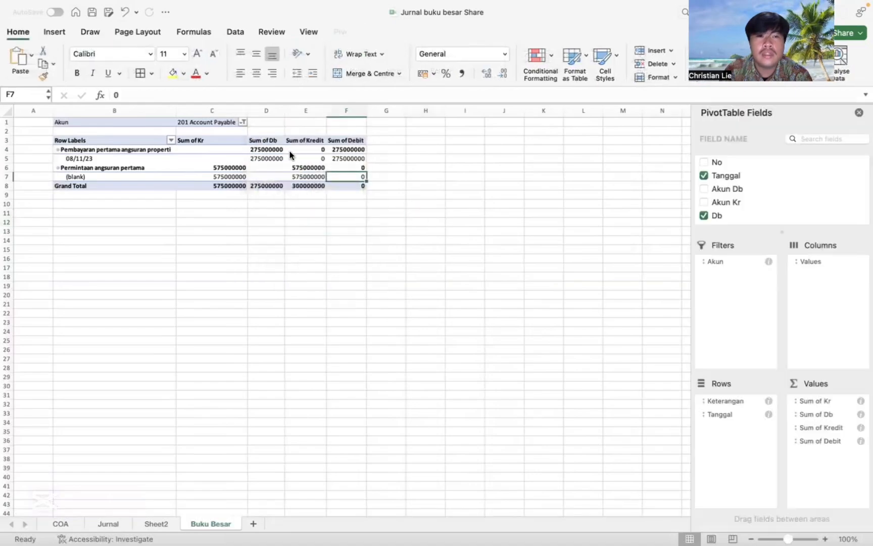
pyautogui.click(294, 150)
pyautogui.click(330, 150)
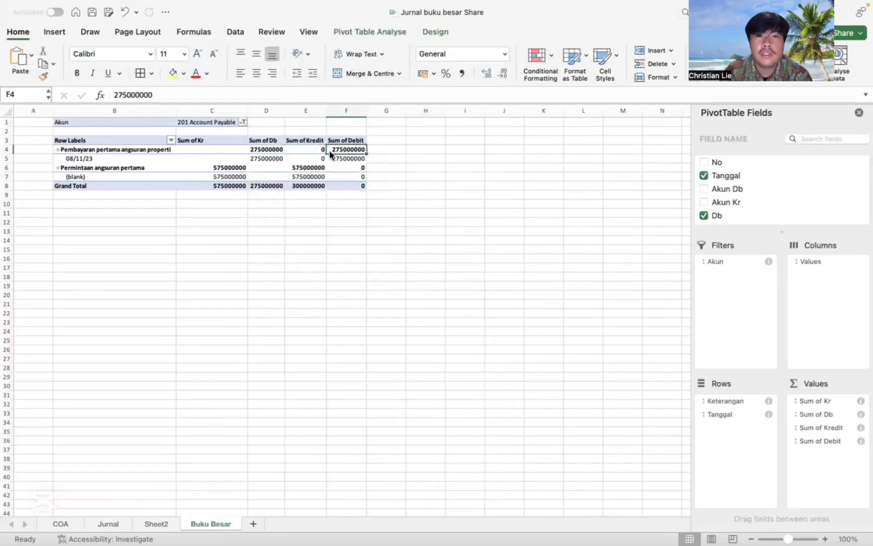
pyautogui.click(308, 186)
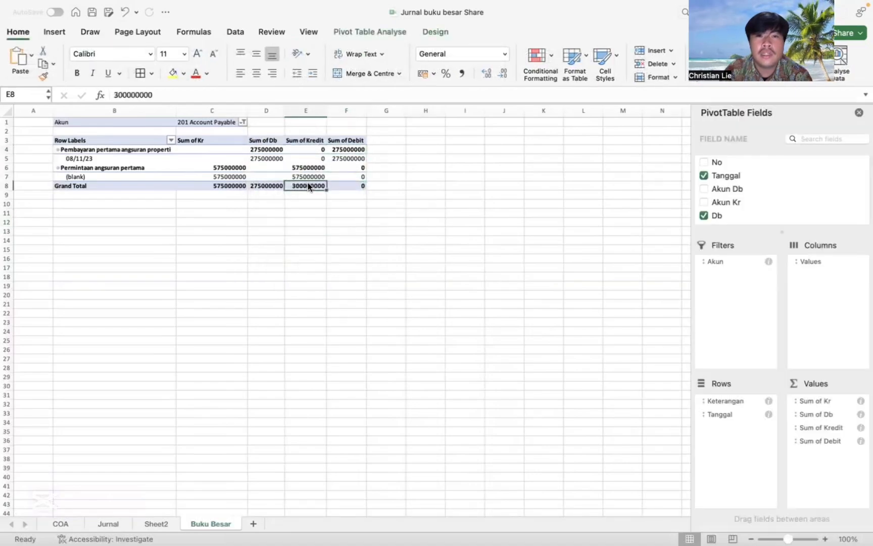
# - Switch the Akun filter to 400 Service revenue only and close the filter list
pyautogui.click(243, 122)
pyautogui.click(314, 252)
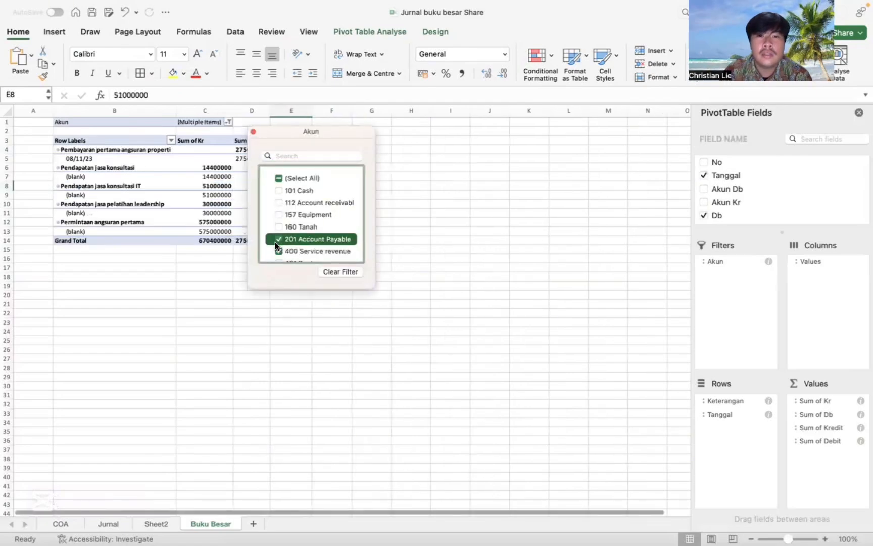
pyautogui.click(280, 242)
pyautogui.click(413, 232)
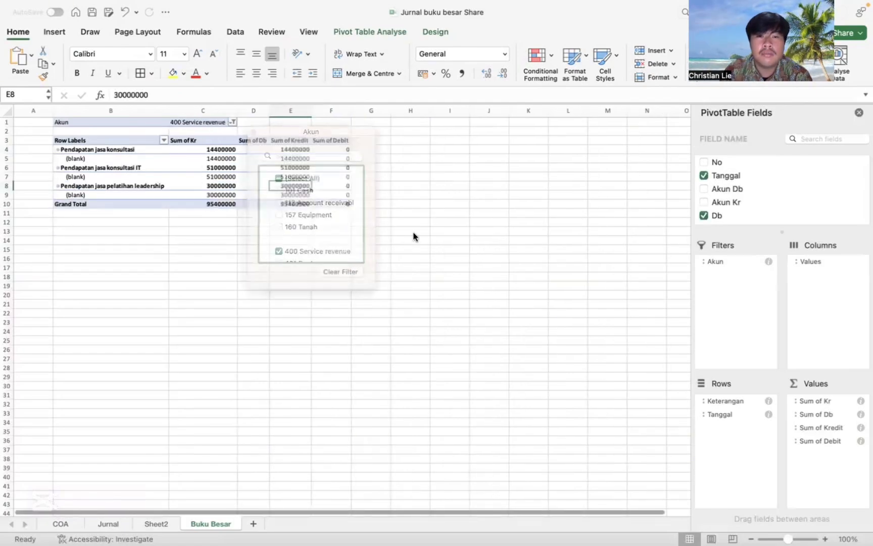
# - Inspect the Kredit values of the service income entries under the 400 Service revenue filter
pyautogui.click(291, 159)
pyautogui.click(288, 148)
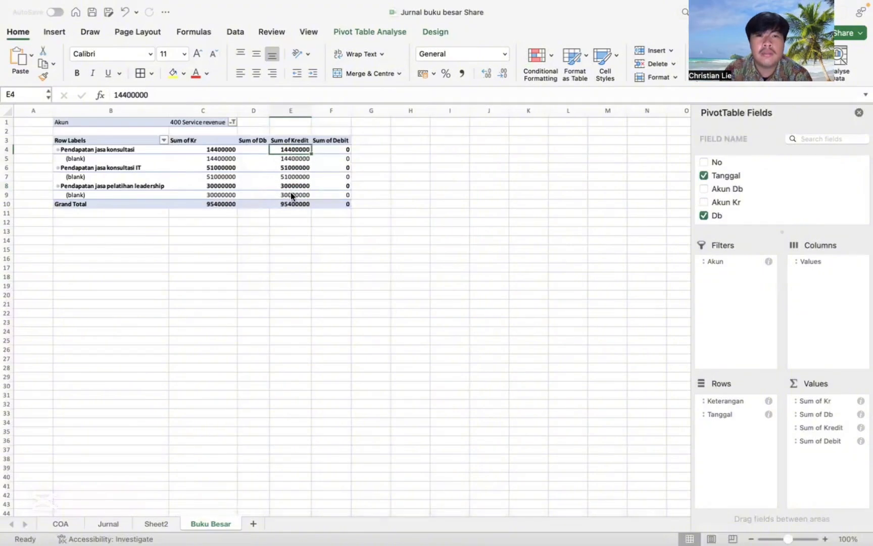
pyautogui.click(290, 194)
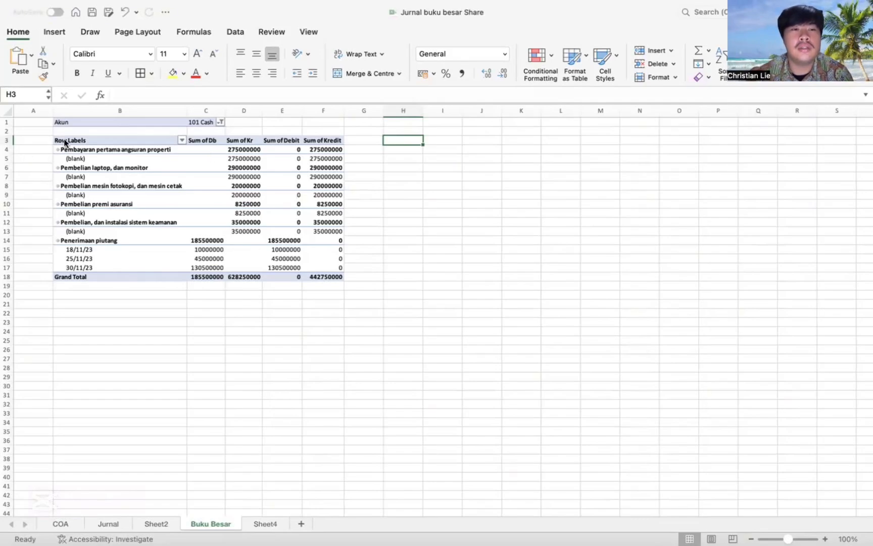
# - Copy the 101 Cash pivot table in B1:F18, paste it at cell H1, and widen column H to fit its row labels
pyautogui.moveTo(64, 143); pyautogui.dragTo(318, 274)
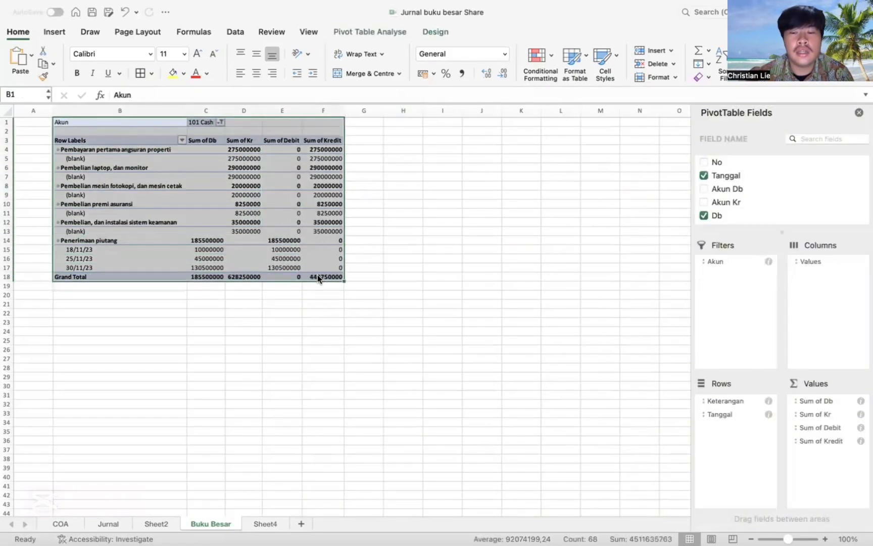
pyautogui.hscroll(1, 317, 274)
pyautogui.press('super+c')
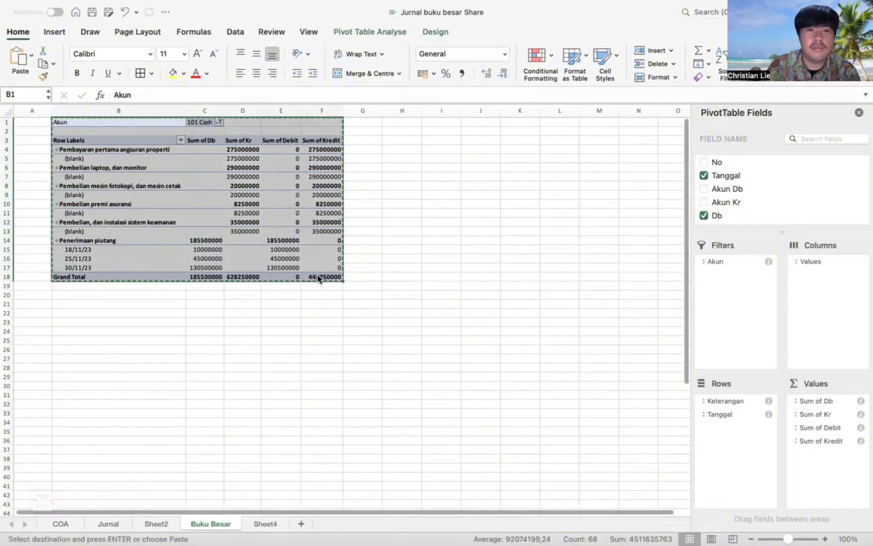
pyautogui.click(373, 150)
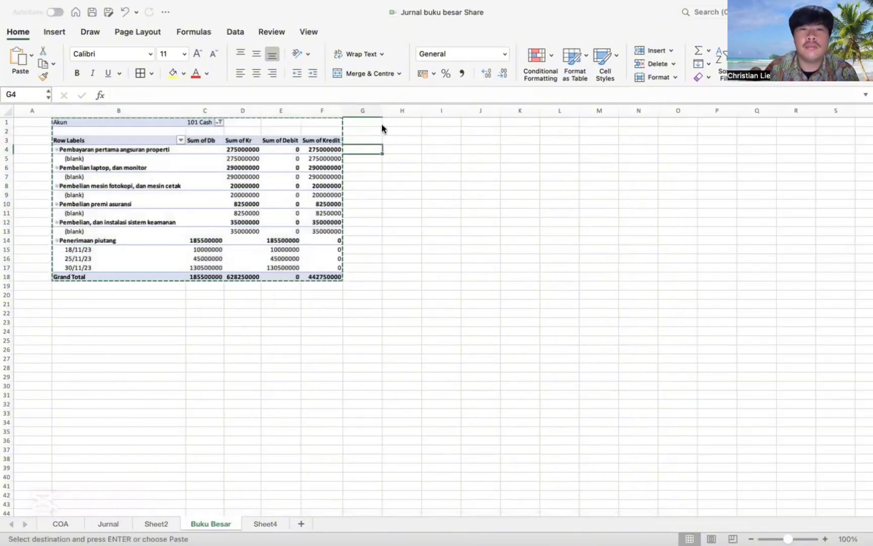
pyautogui.click(384, 122)
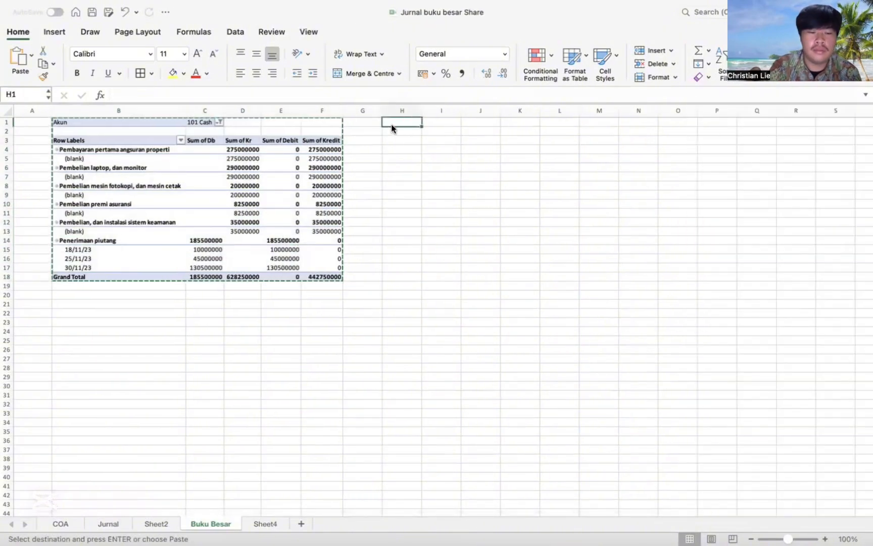
pyautogui.press('super+v')
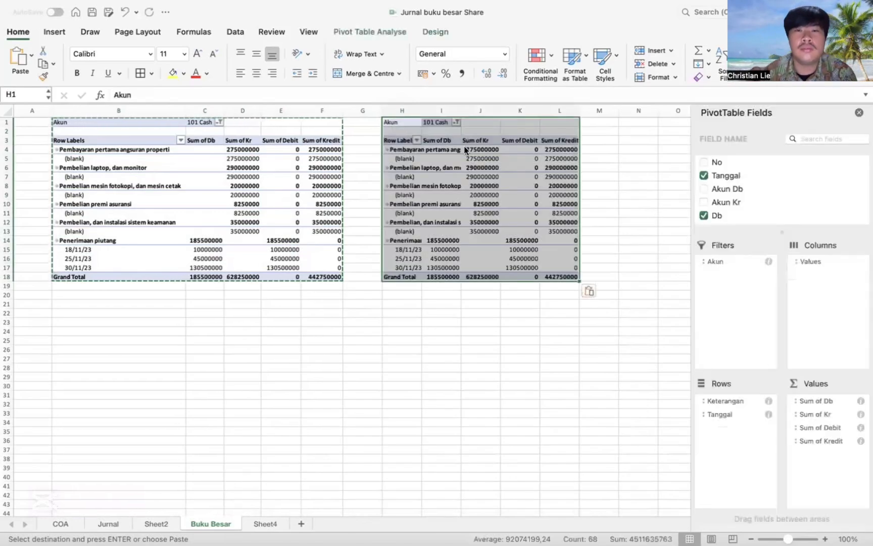
pyautogui.click(453, 140)
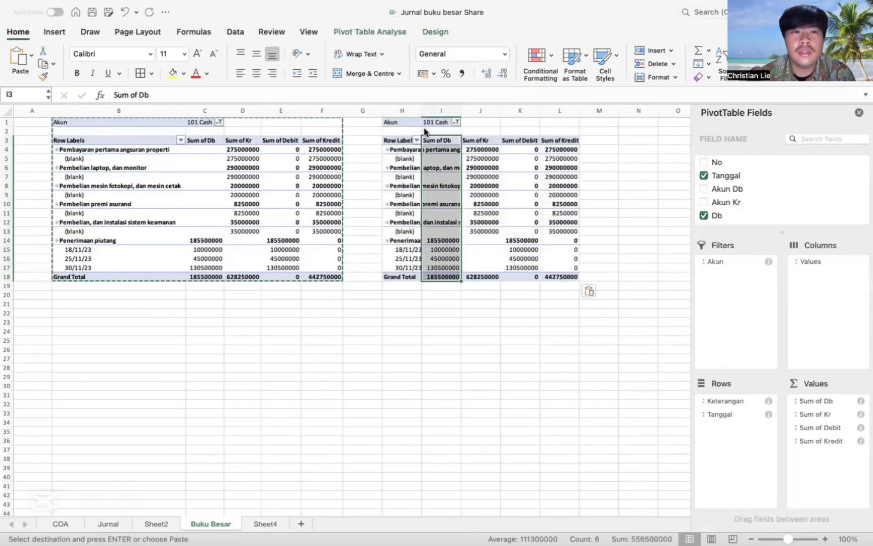
pyautogui.moveTo(420, 110); pyautogui.dragTo(514, 113)
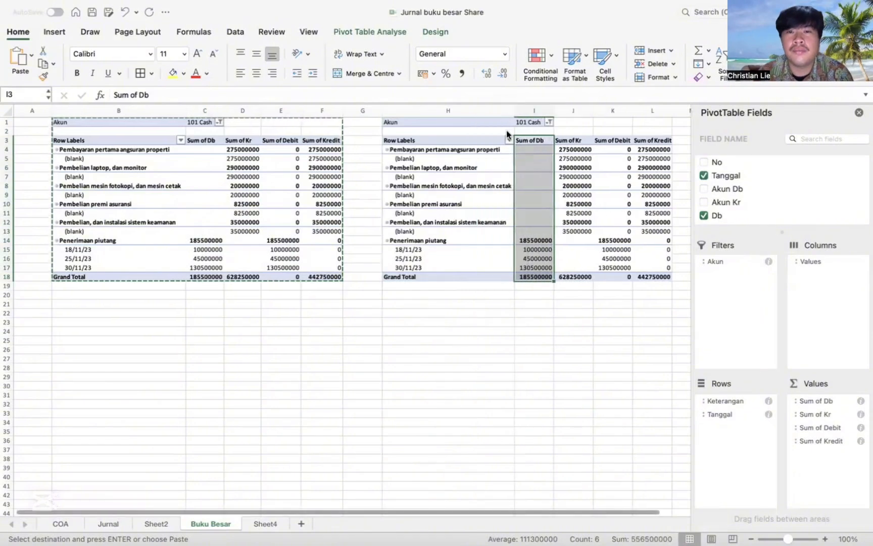
# - Set the Akun filter of the pivot table at H1 to 112 Account receivable only and close the filter list
pyautogui.click(549, 122)
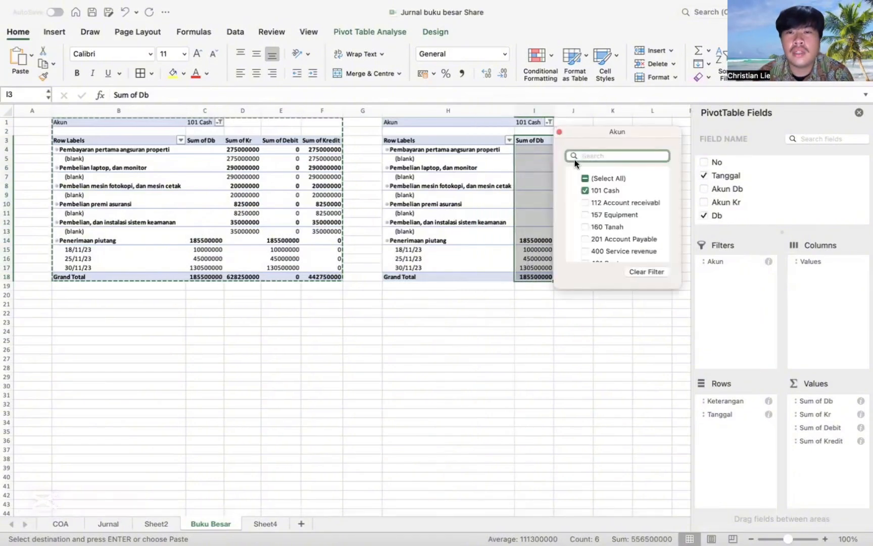
pyautogui.click(585, 191)
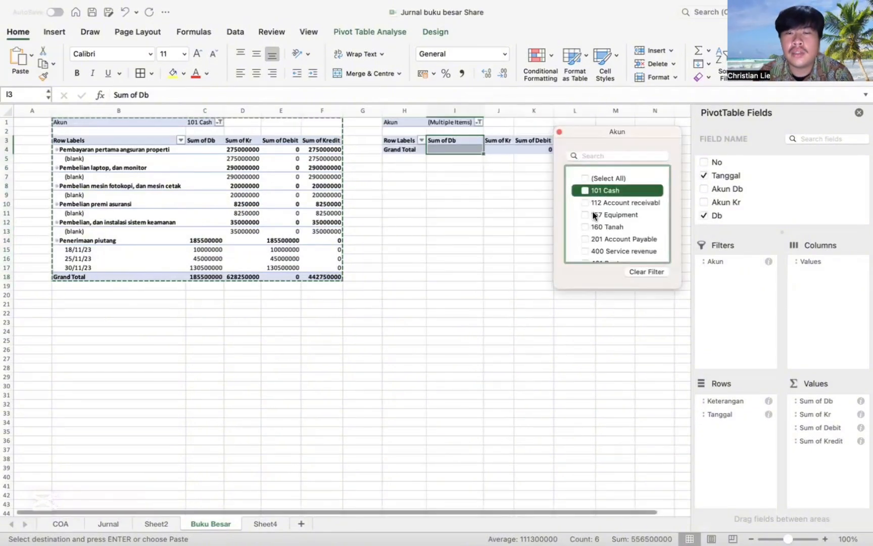
pyautogui.click(587, 202)
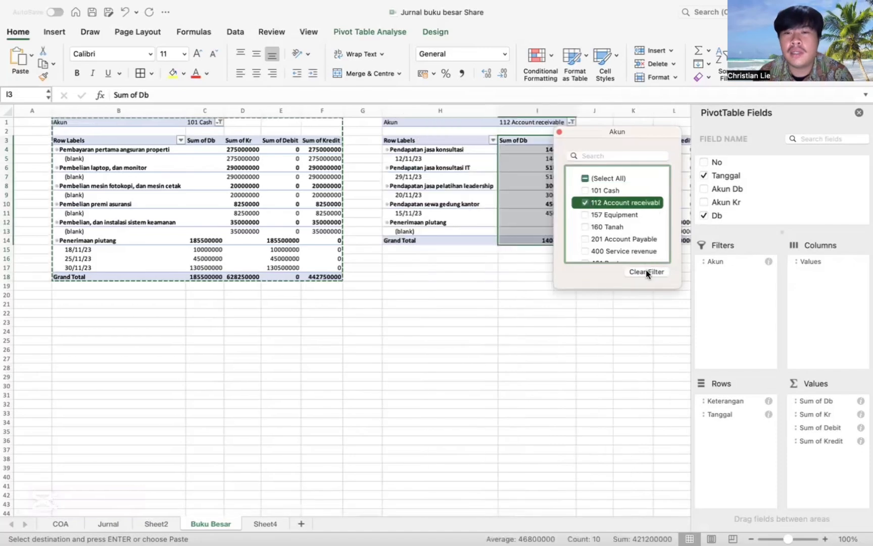
pyautogui.click(528, 294)
# - Paste another copy of the 101 Cash pivot table at cell N1, beside the 112 Account receivable table
pyautogui.press('Right')
pyautogui.press('Right')
pyautogui.press('Right')
pyautogui.press('Right')
pyautogui.press('Right')
pyautogui.press('Right')
pyautogui.press('Right')
pyautogui.press('Right')
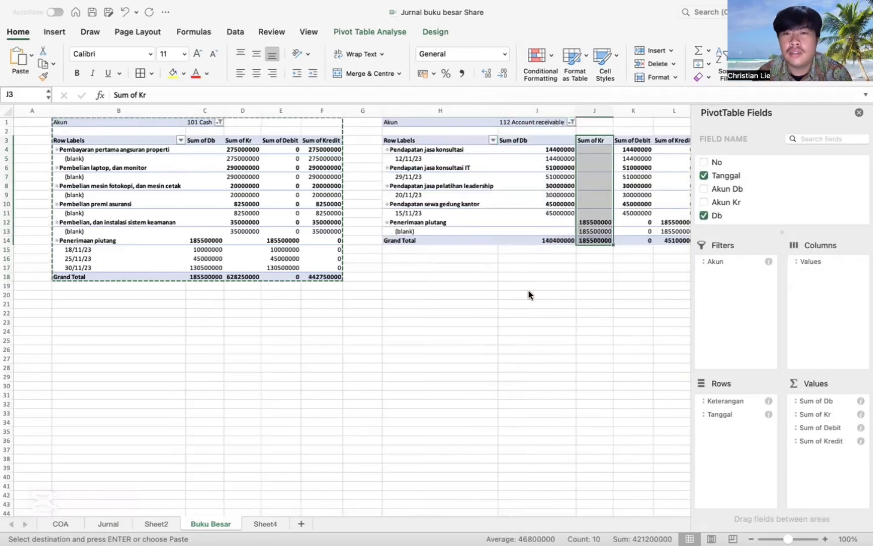
pyautogui.press('Right')
pyautogui.press('Right')
pyautogui.press('Right')
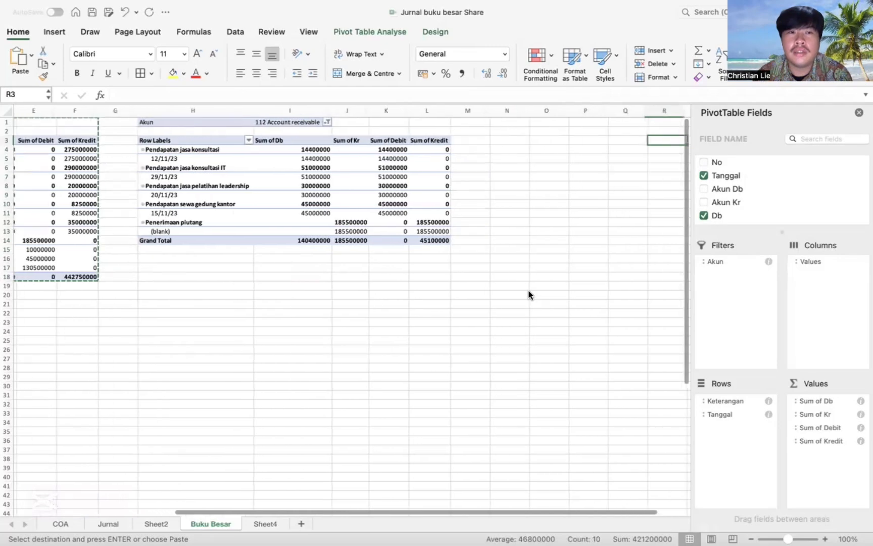
pyautogui.click(412, 123)
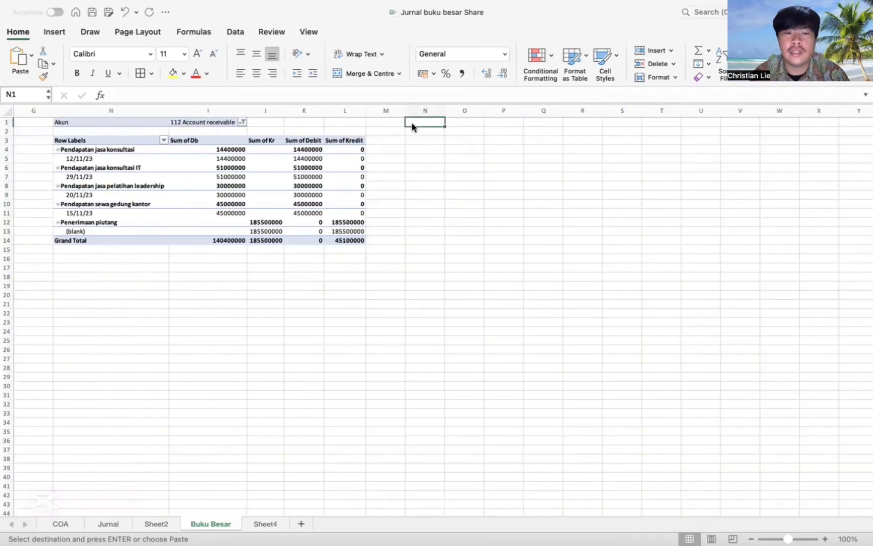
pyautogui.press('super+v')
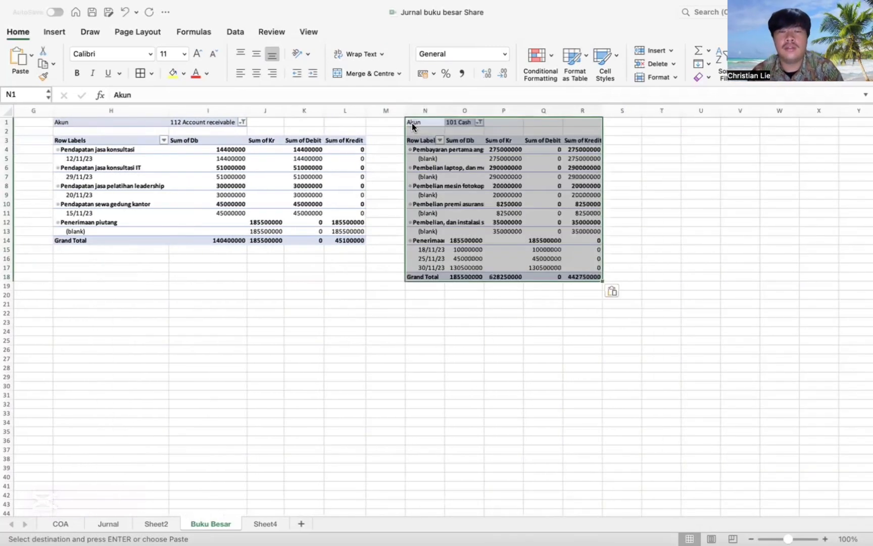
# - Set the Akun filter of the pivot table at N1 to 157 Equipment only and close the filter list
pyautogui.click(475, 123)
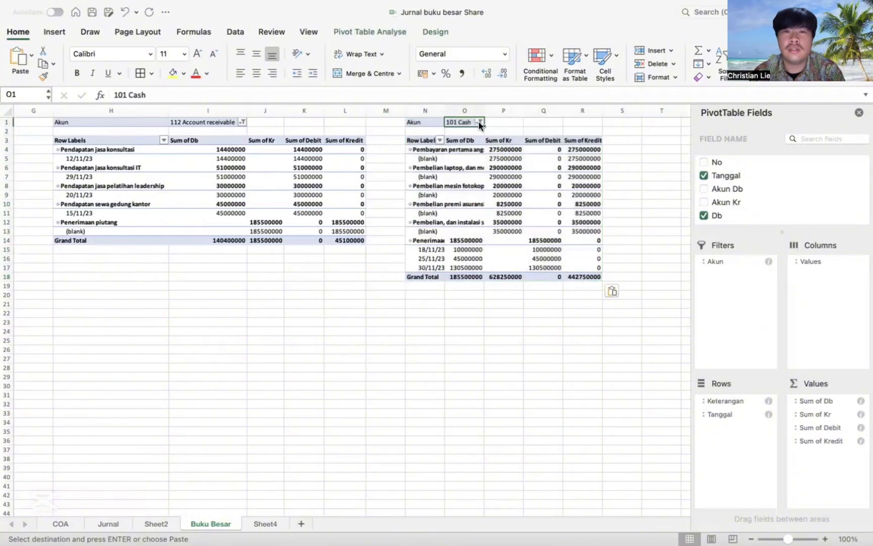
pyautogui.click(479, 122)
pyautogui.click(530, 214)
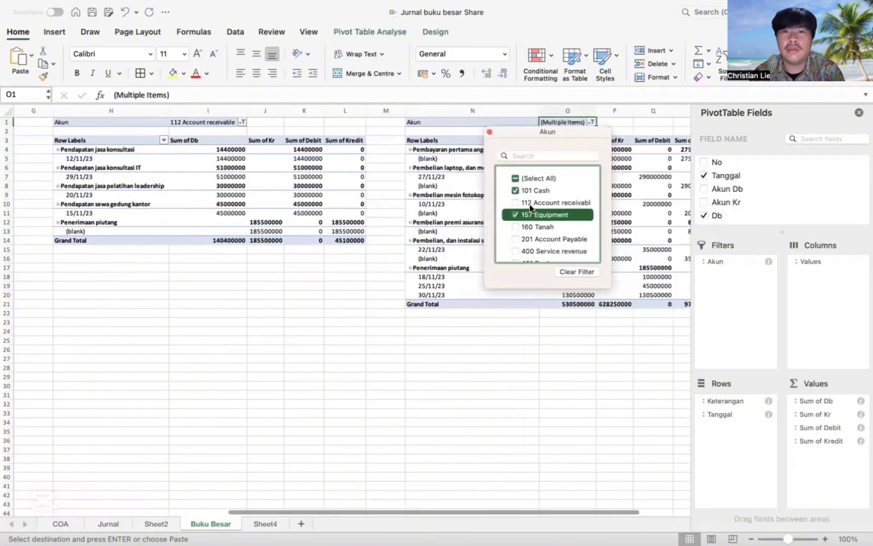
pyautogui.click(515, 190)
pyautogui.click(468, 122)
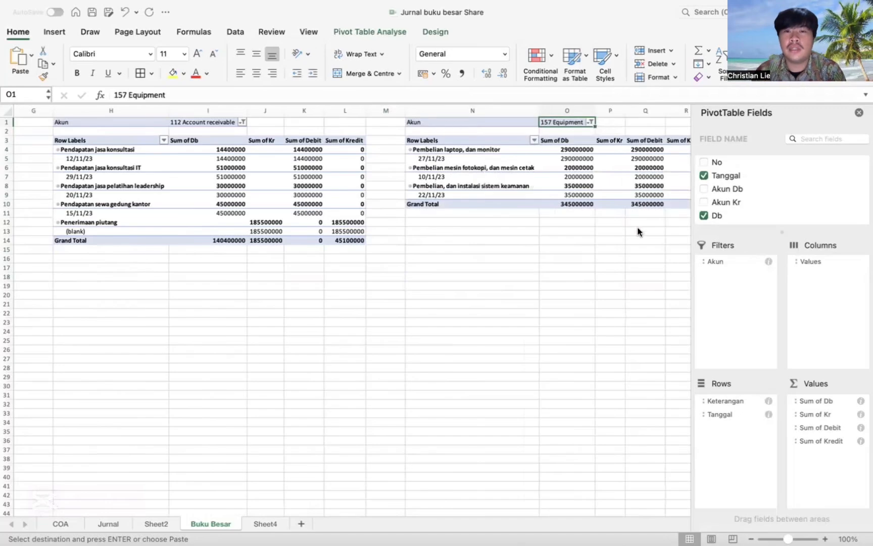
# - Select cell T1 beside the 157 Equipment pivot table as the destination for the next copy
pyautogui.press('Right')
pyautogui.press('Right')
pyautogui.press('Right')
pyautogui.press('Right')
pyautogui.press('Right')
pyautogui.press('Right')
pyautogui.press('Right')
pyautogui.press('Right')
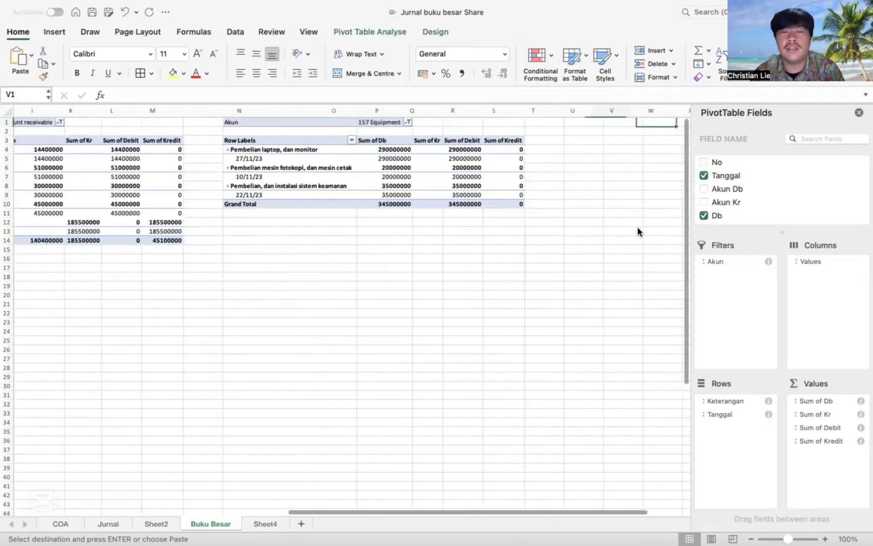
pyautogui.press('Right')
pyautogui.press('Right')
pyautogui.press('Right')
pyautogui.press('Right')
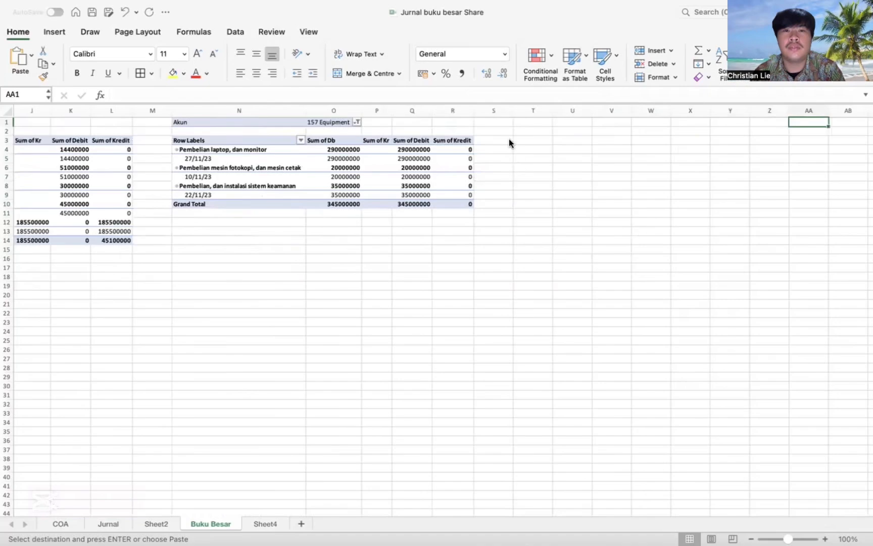
pyautogui.click(508, 139)
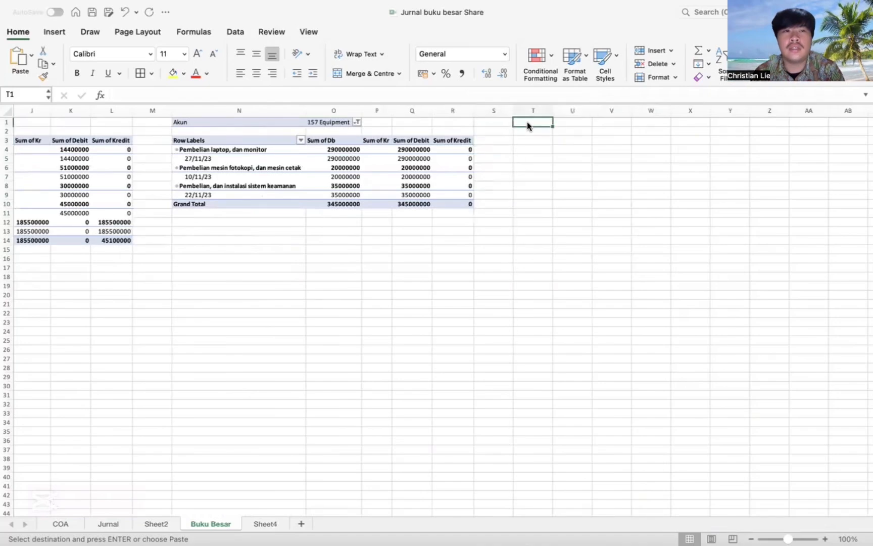
# - Look across the 101 Cash, 112 Account receivable and 157 Equipment pivot tables along row 1 and return to cell T1
pyautogui.press('Left')
pyautogui.press('Left')
pyautogui.press('Left')
pyautogui.press('Left')
pyautogui.press('Left')
pyautogui.press('Left')
pyautogui.press('Left')
pyautogui.press('Left')
pyautogui.press('Left')
pyautogui.press('Left')
pyautogui.press('Left')
pyautogui.press('Left')
pyautogui.press('Left')
pyautogui.press('Left')
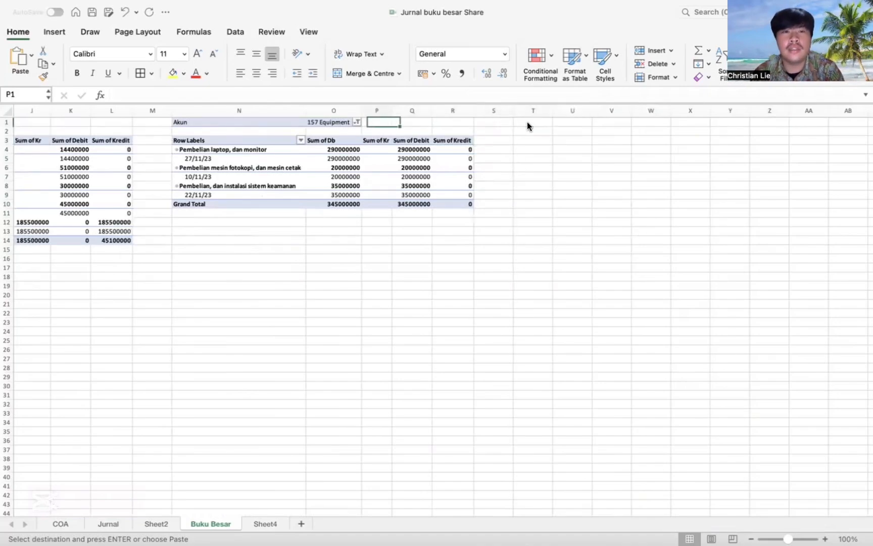
pyautogui.press('Left')
pyautogui.press('Left')
pyautogui.press('Left')
pyautogui.press('Left')
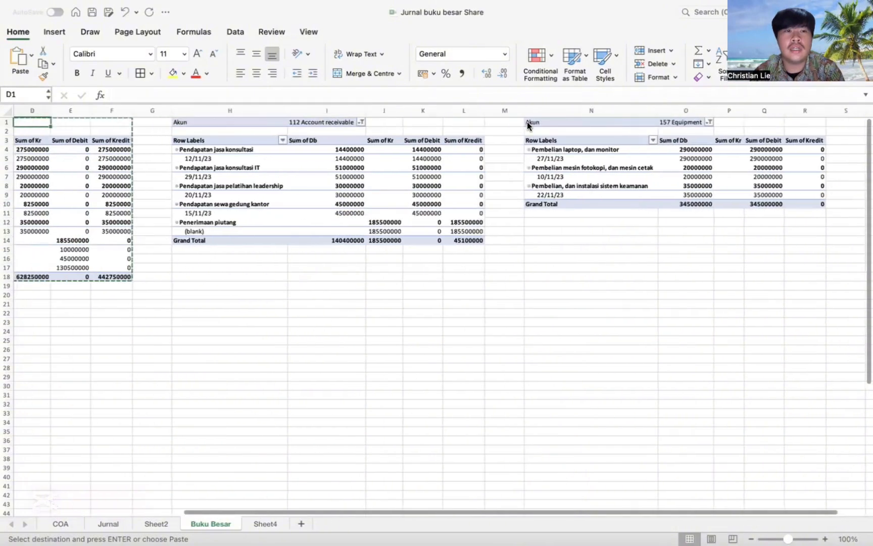
pyautogui.press('Right')
pyautogui.press('Right')
pyautogui.press('Right')
pyautogui.press('Right')
pyautogui.press('Right')
pyautogui.press('Right')
pyautogui.press('Right')
pyautogui.press('Right')
pyautogui.press('Right')
pyautogui.press('Right')
pyautogui.press('Right')
pyautogui.press('Right')
pyautogui.press('Right')
pyautogui.press('Right')
pyautogui.press('Right')
pyautogui.press('Right')
pyautogui.press('Right')
pyautogui.press('Right')
pyautogui.press('Right')
pyautogui.press('Right')
pyautogui.press('Right')
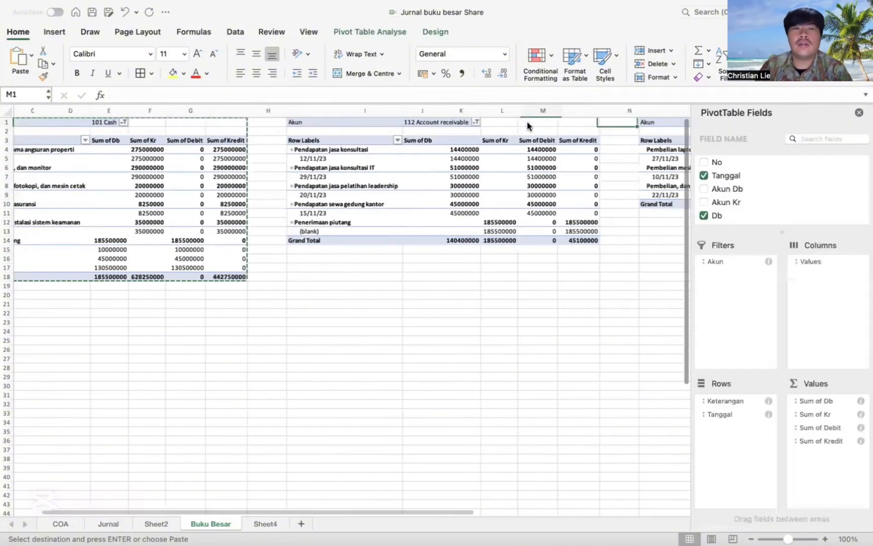
pyautogui.press('Left')
pyautogui.press('Left')
pyautogui.press('Left')
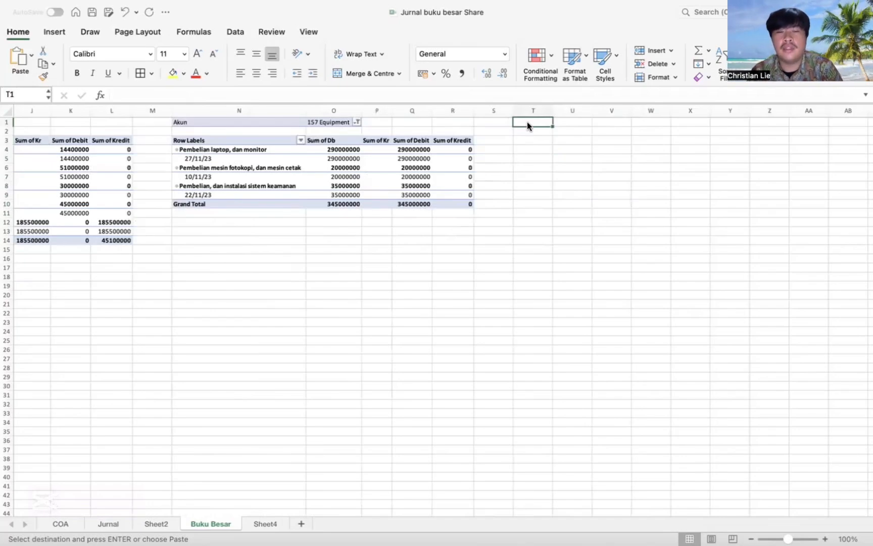
# - Paste a further copy of the pivot table at T1 and set its Akun filter to 160 Tanah only
pyautogui.press('super+v')
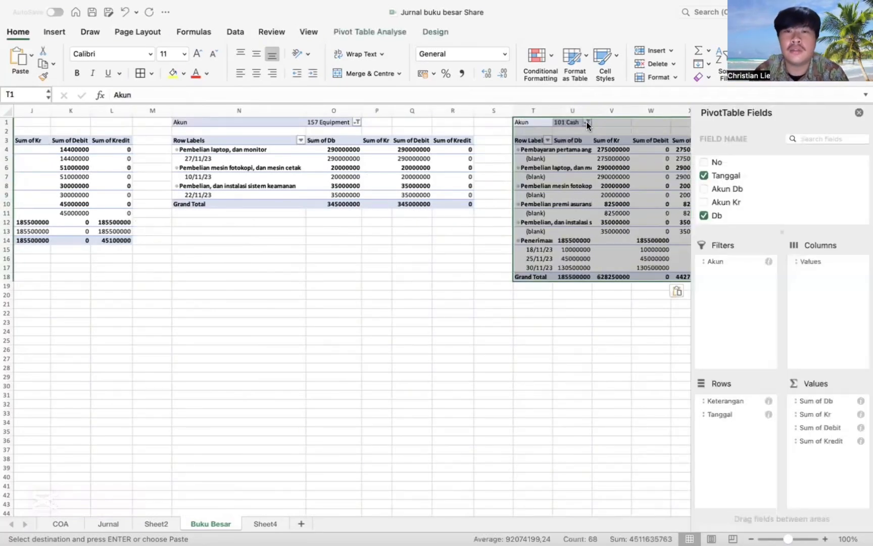
pyautogui.click(587, 122)
pyautogui.click(623, 190)
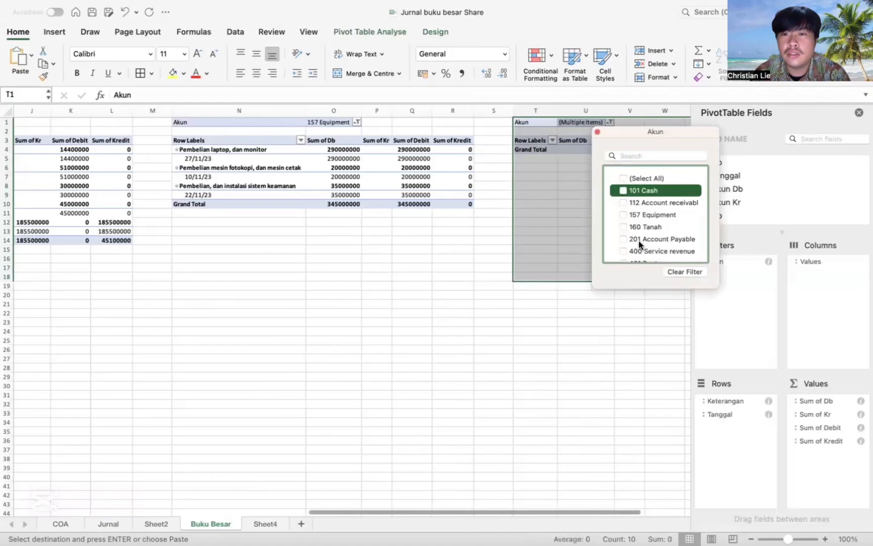
pyautogui.click(632, 228)
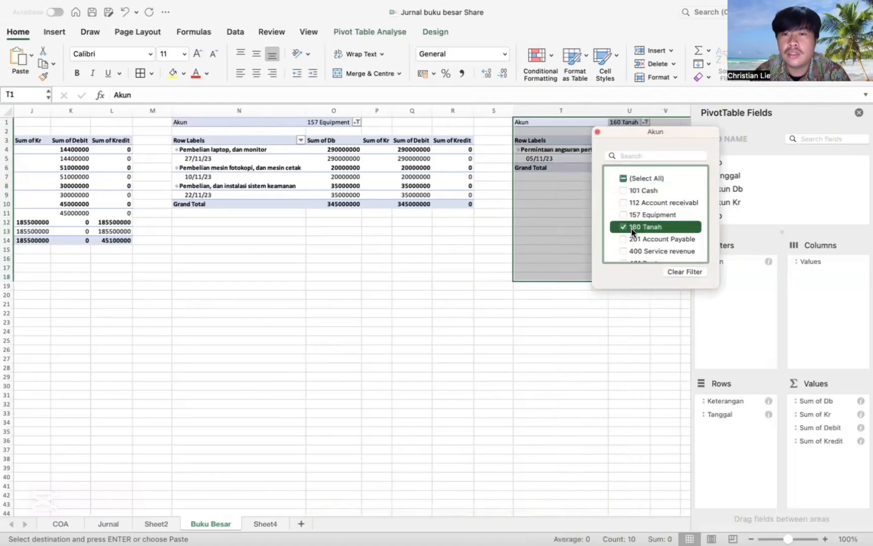
pyautogui.click(480, 197)
pyautogui.click(480, 198)
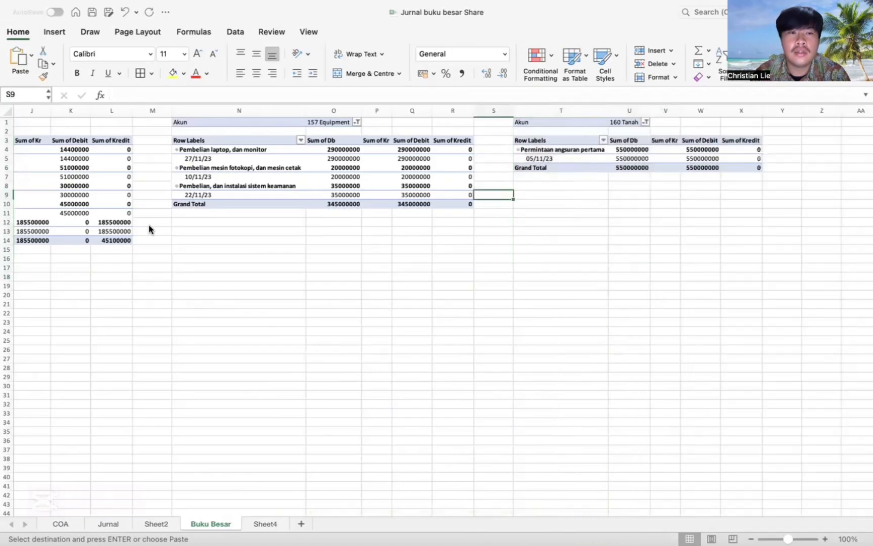
# - Paste a copy of the 101 Cash pivot table at T8 and try adding 101 Cash to the 160 Tanah table's filter above it
pyautogui.click(536, 186)
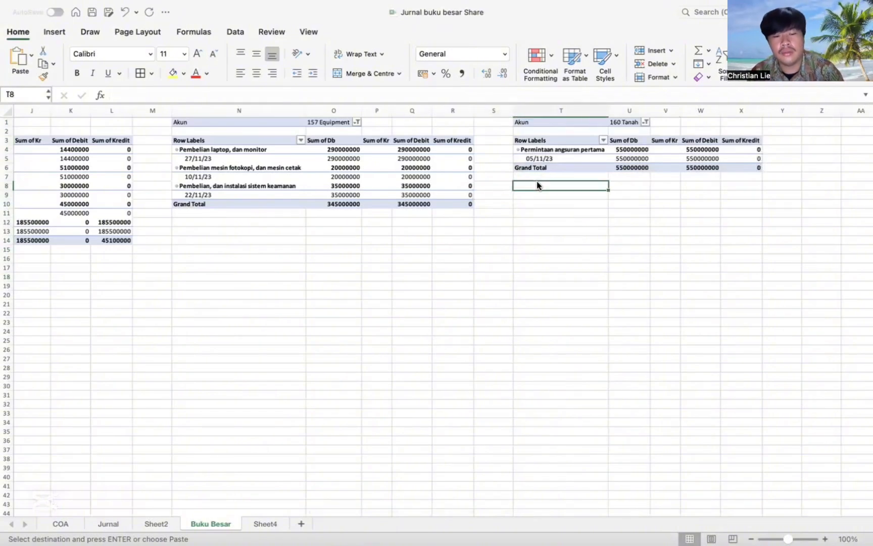
pyautogui.press('super+v')
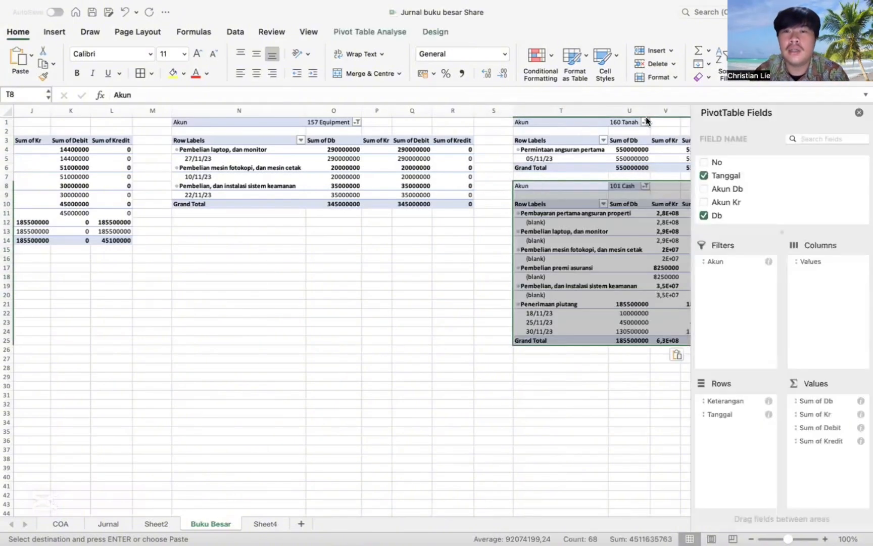
pyautogui.click(646, 122)
pyautogui.click(705, 191)
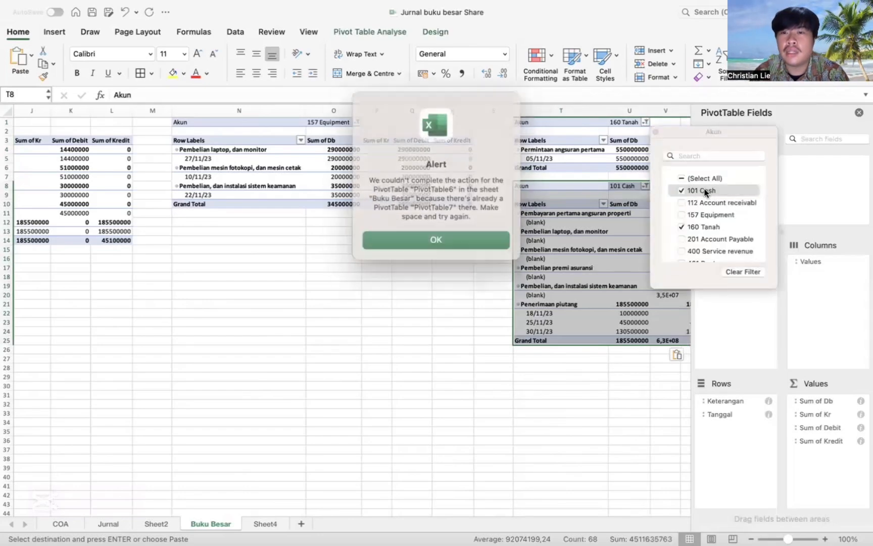
pyautogui.click(478, 238)
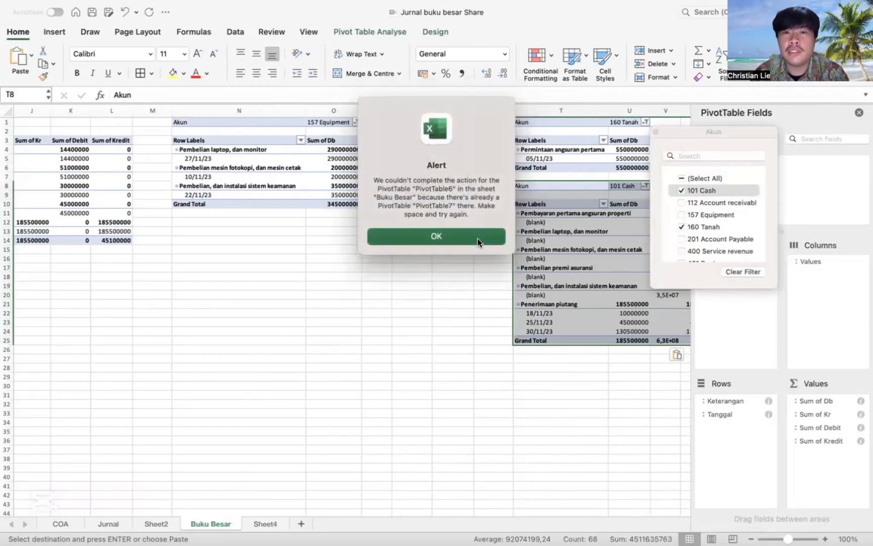
# - Delete the extra 101 Cash pivot table copy at T8 below the 160 Tanah table
pyautogui.click(639, 123)
pyautogui.click(646, 123)
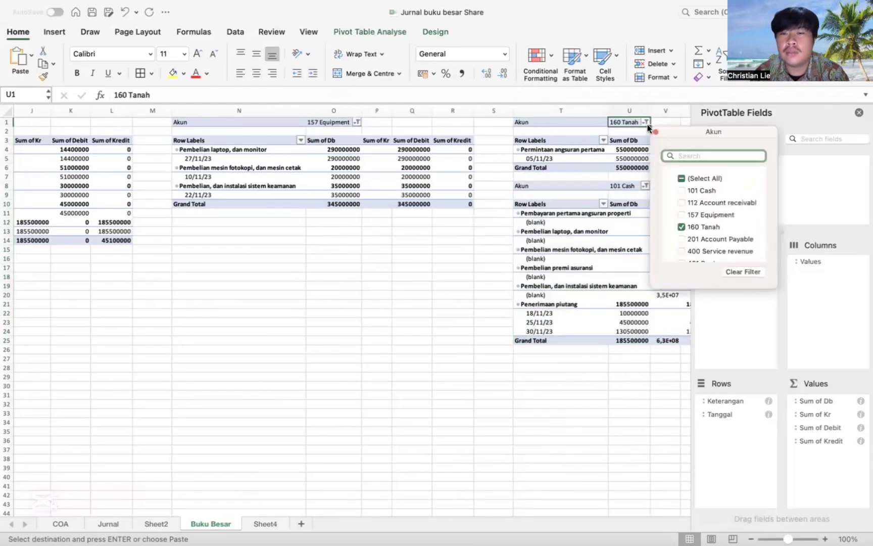
pyautogui.click(646, 122)
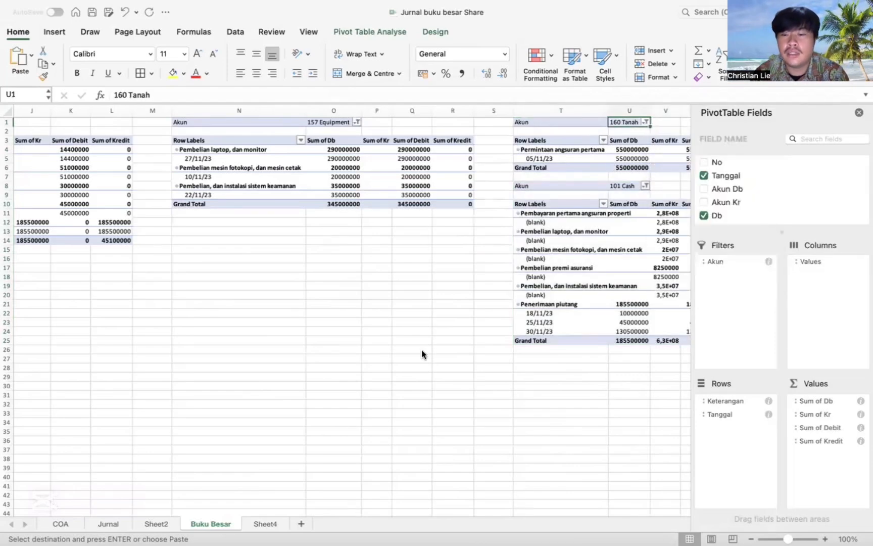
pyautogui.press('Right')
pyautogui.press('Right')
pyautogui.press('Right')
pyautogui.press('Right')
pyautogui.press('Right')
pyautogui.press('Right')
pyautogui.press('Right')
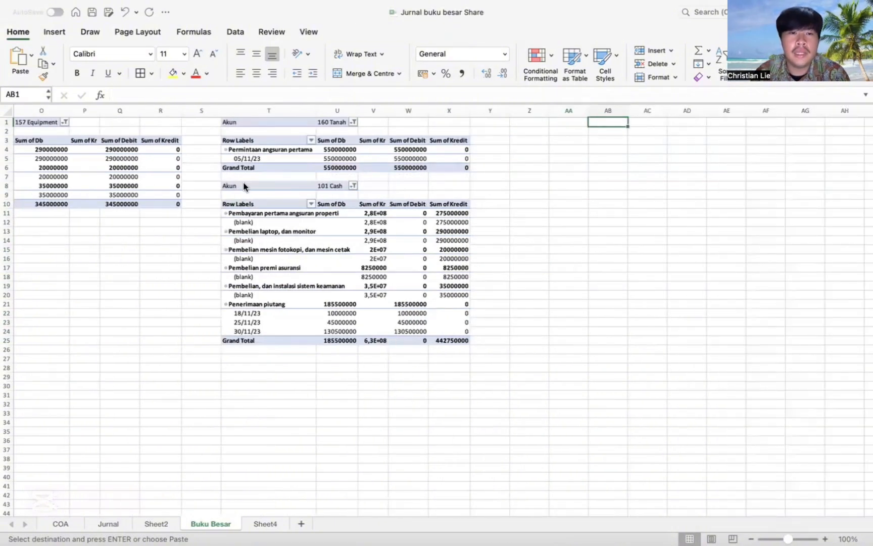
pyautogui.moveTo(243, 187); pyautogui.dragTo(451, 336)
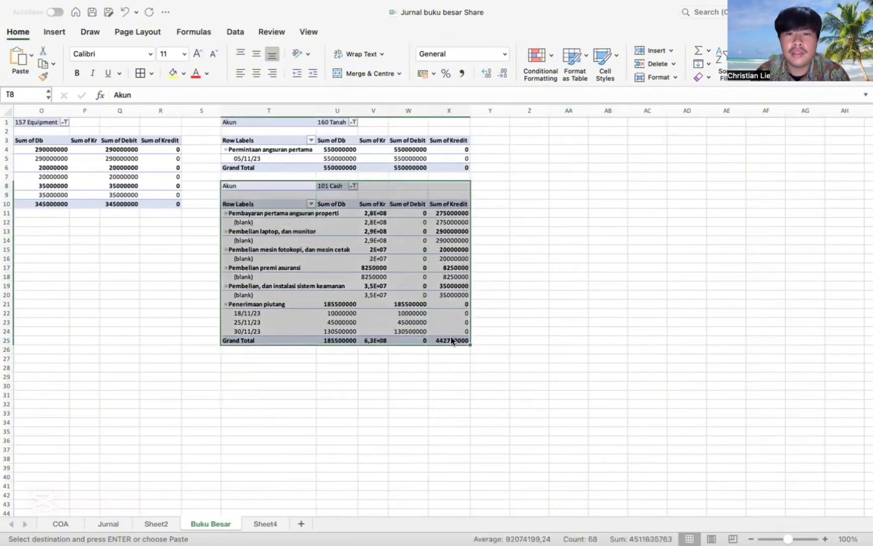
pyautogui.press('Delete')
pyautogui.click(551, 198)
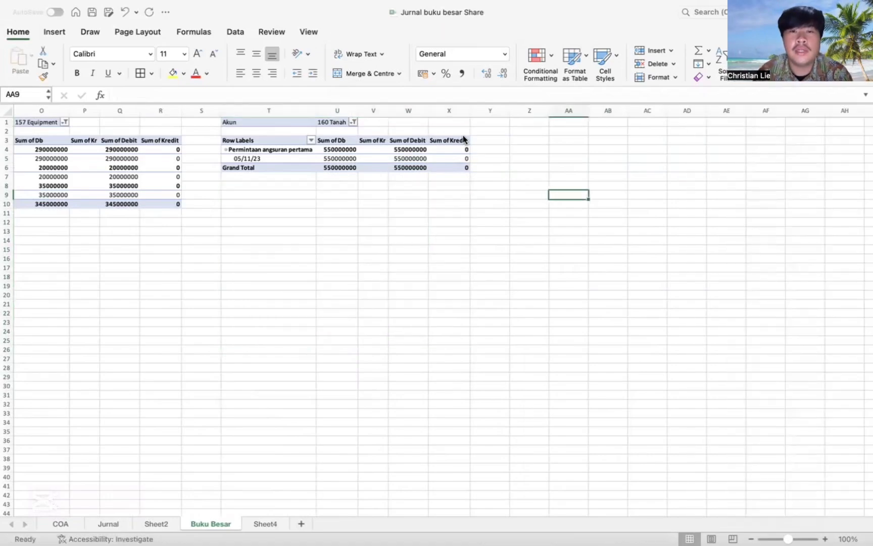
# - Copy the 160 Tanah pivot table and paste it at Z1, leaving column Y empty between them
pyautogui.click(480, 124)
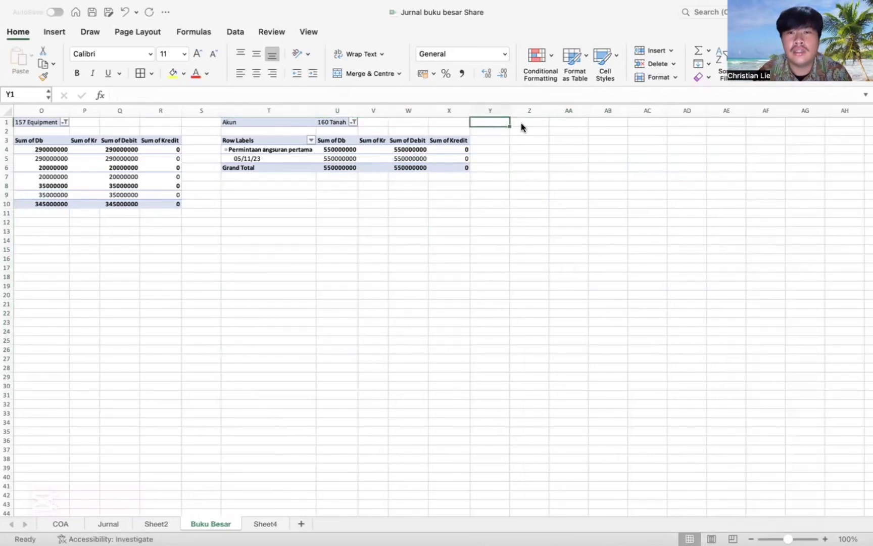
pyautogui.click(521, 125)
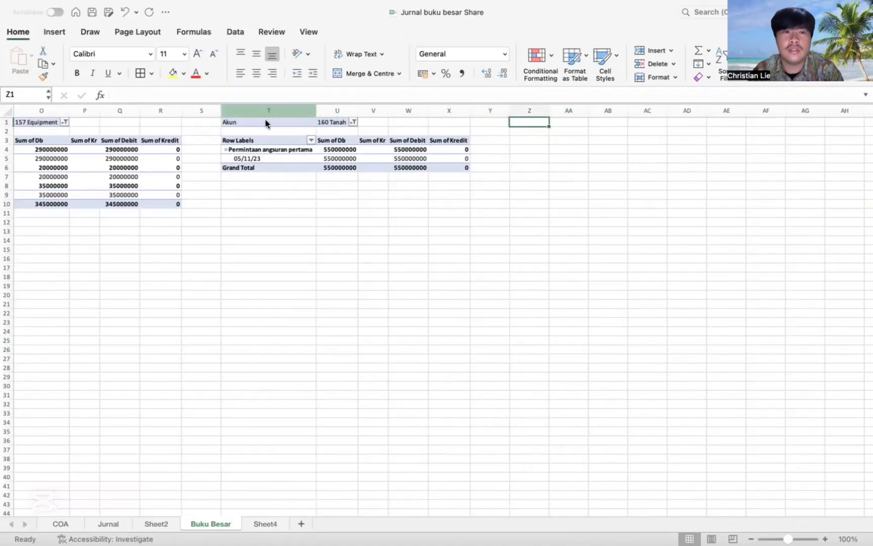
pyautogui.moveTo(266, 123); pyautogui.dragTo(457, 173)
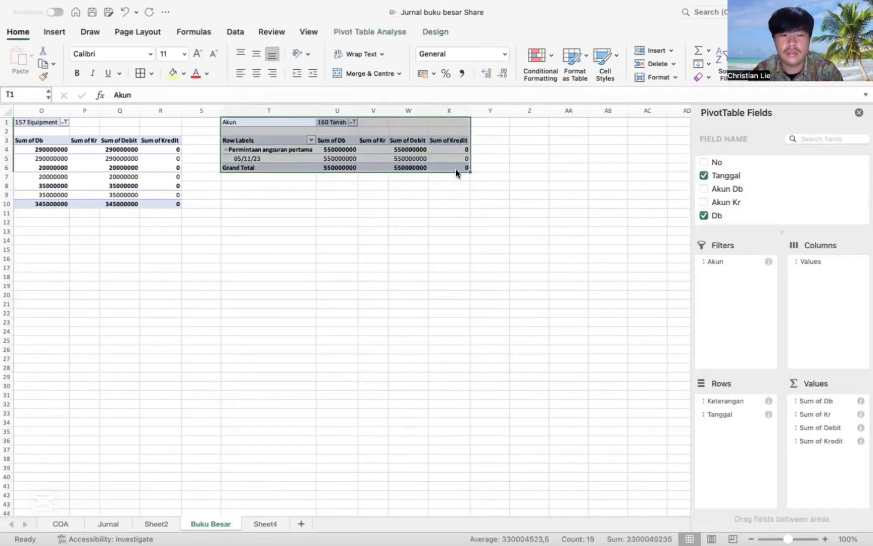
pyautogui.press('super+c')
pyautogui.click(487, 140)
pyautogui.moveTo(521, 124); pyautogui.dragTo(539, 121)
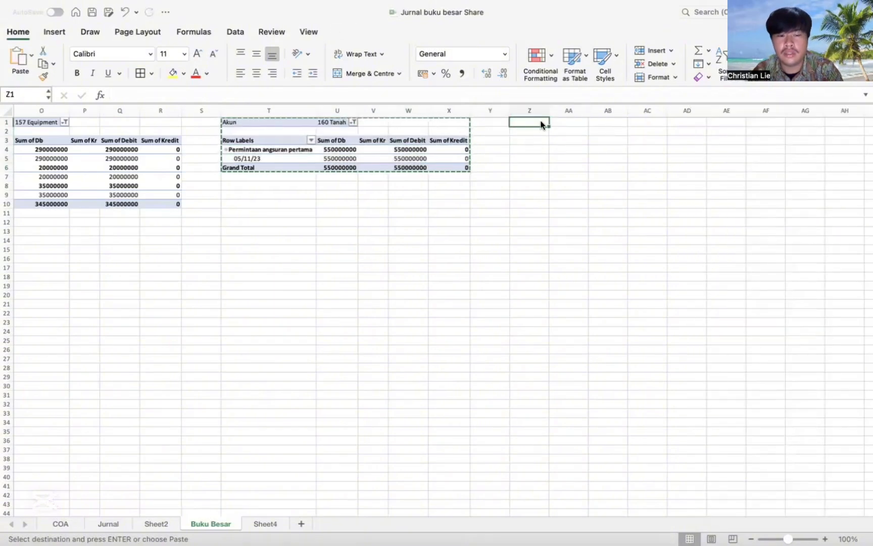
pyautogui.press('super+v')
# - Set the Akun filter of the pivot table at Z1 to 201 Account Payable only
pyautogui.click(582, 130)
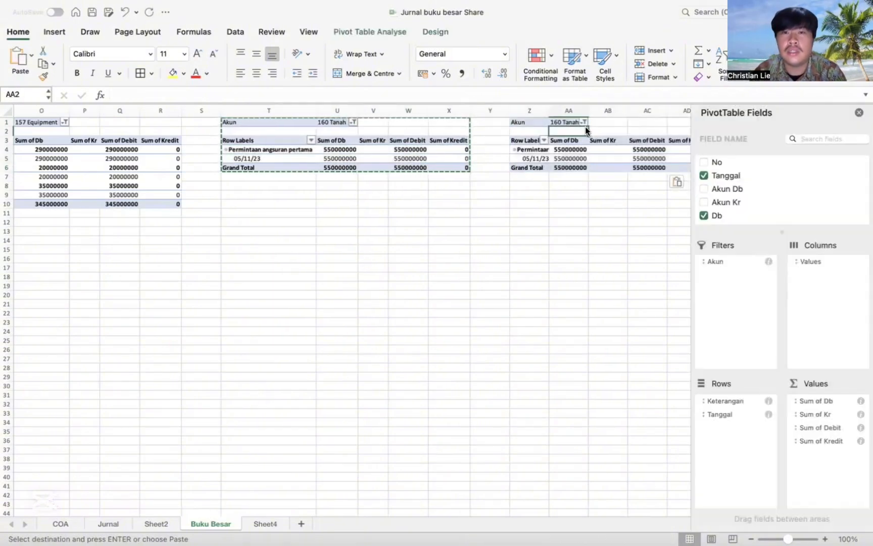
pyautogui.click(584, 123)
pyautogui.click(640, 240)
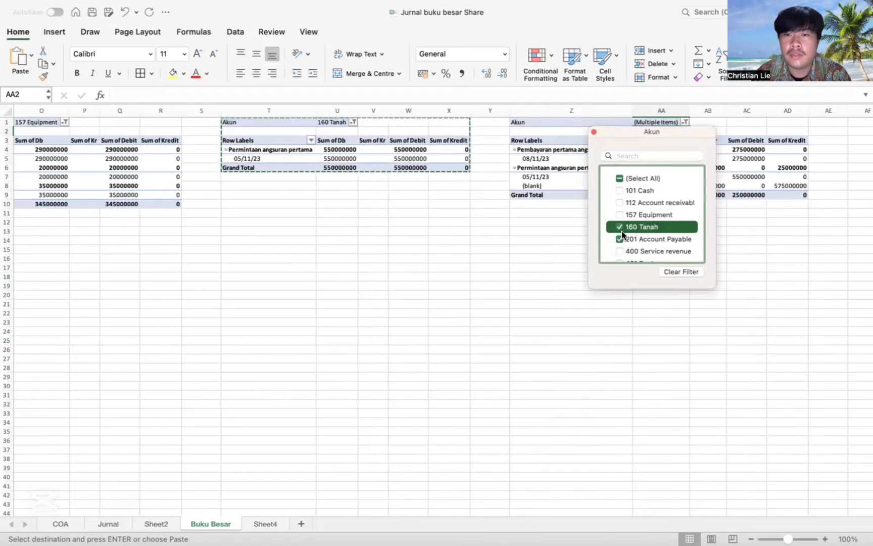
pyautogui.click(620, 228)
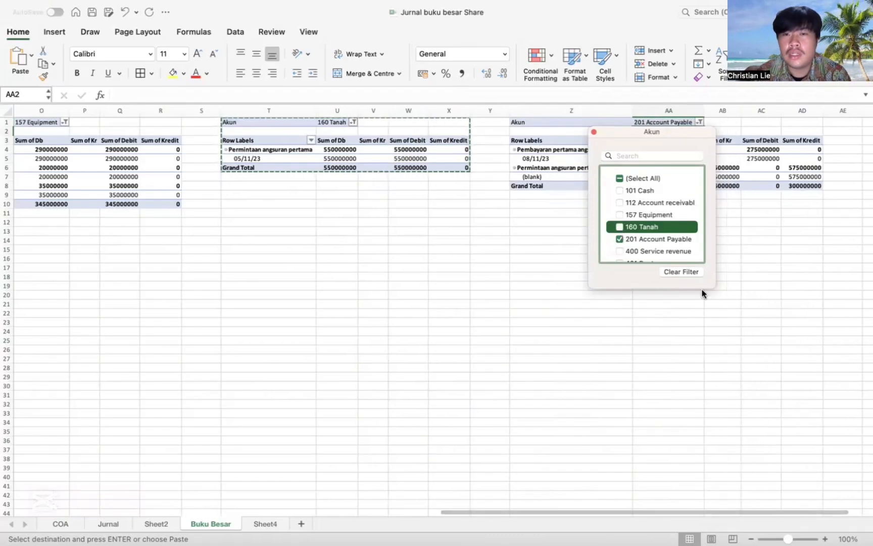
pyautogui.click(807, 258)
# - Paste another copy of the 160 Tanah pivot table at AF1, beside the 201 Account Payable table
pyautogui.press('Right')
pyautogui.press('Right')
pyautogui.press('Right')
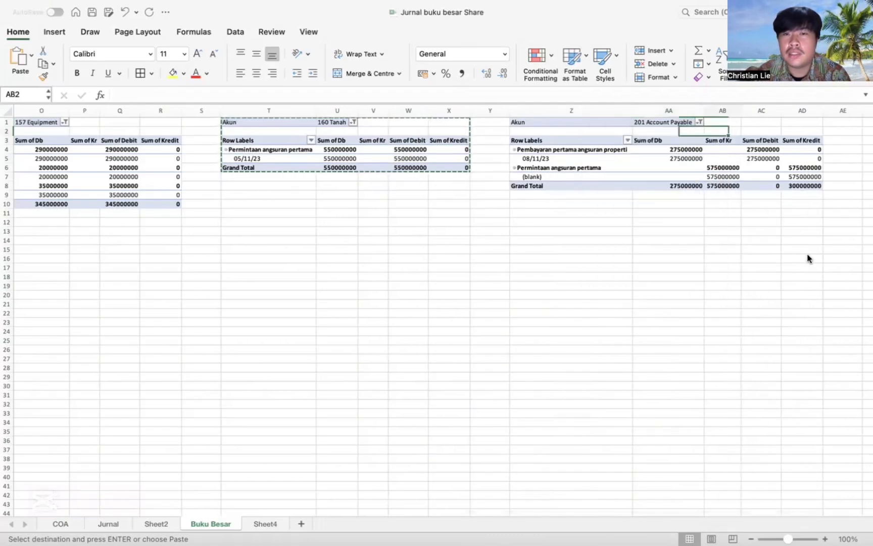
pyautogui.press('Right')
pyautogui.press('Right')
pyautogui.press('Right')
pyautogui.press('Right')
pyautogui.press('Right')
pyautogui.press('Right')
pyautogui.press('Right')
pyautogui.press('Right')
pyautogui.press('Right')
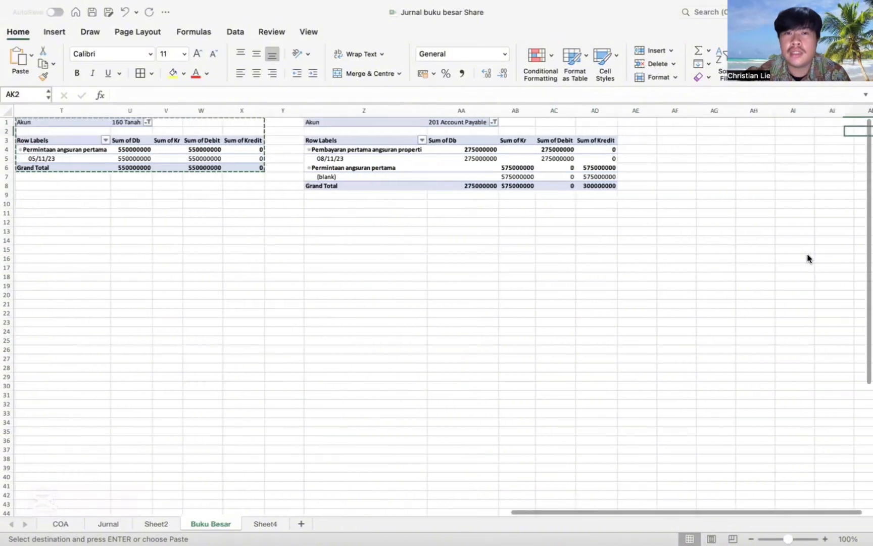
pyautogui.press('Right')
pyautogui.press('Right')
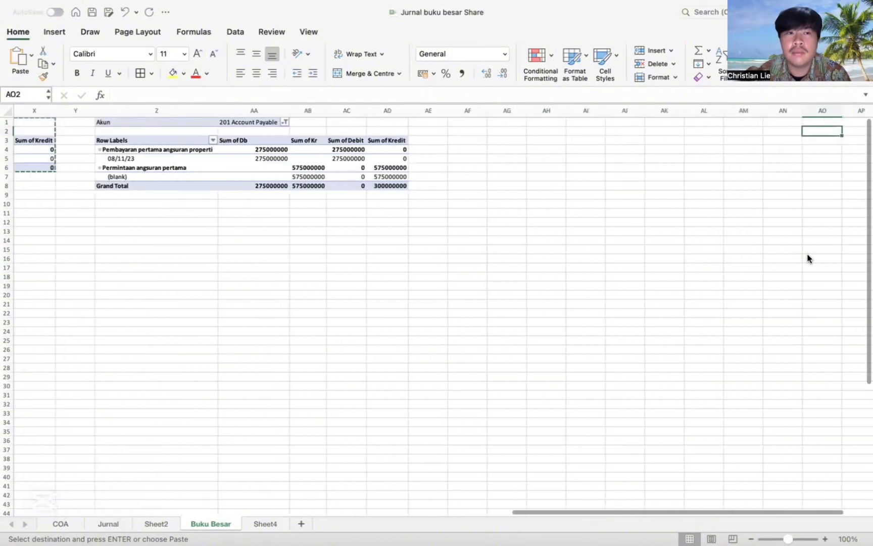
pyautogui.click(467, 120)
pyautogui.press('super+v')
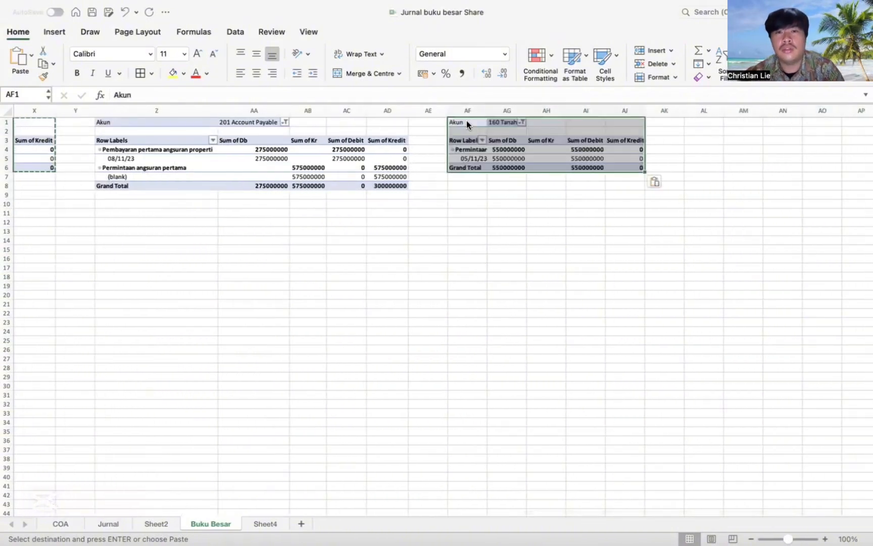
# - Set the Akun filter of the pivot table at AF1 to 400 Service revenue only
pyautogui.click(519, 122)
pyautogui.click(579, 239)
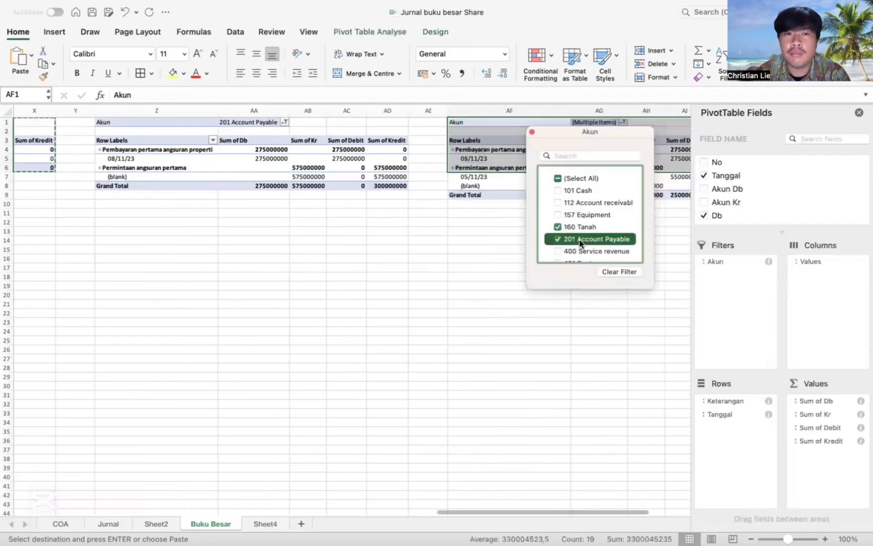
pyautogui.click(563, 227)
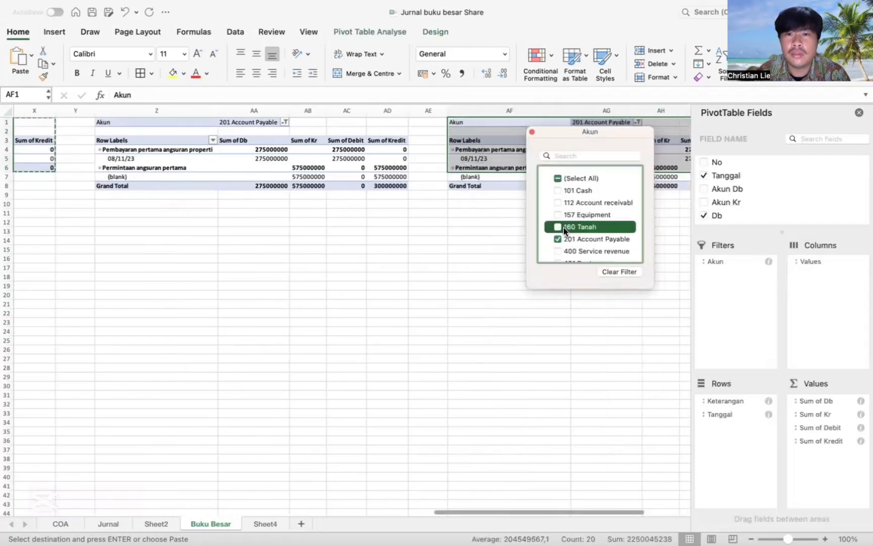
pyautogui.click(564, 254)
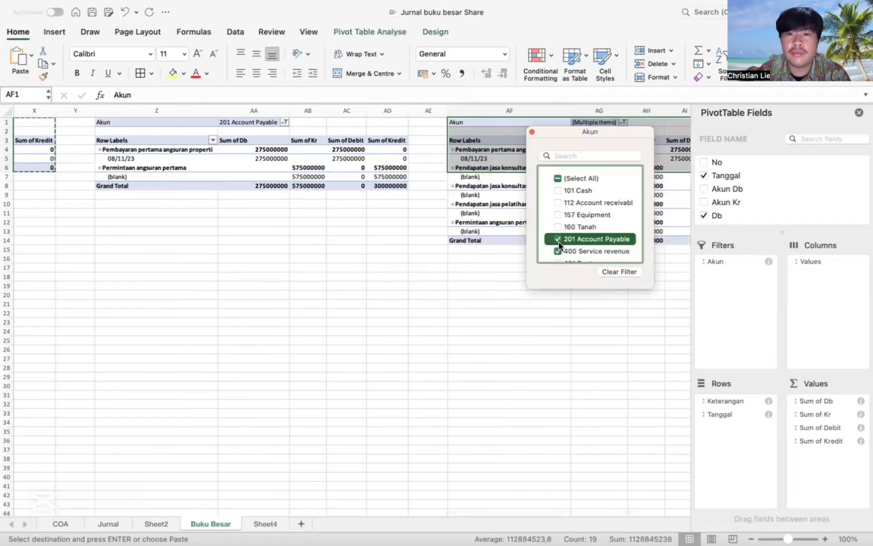
pyautogui.click(554, 238)
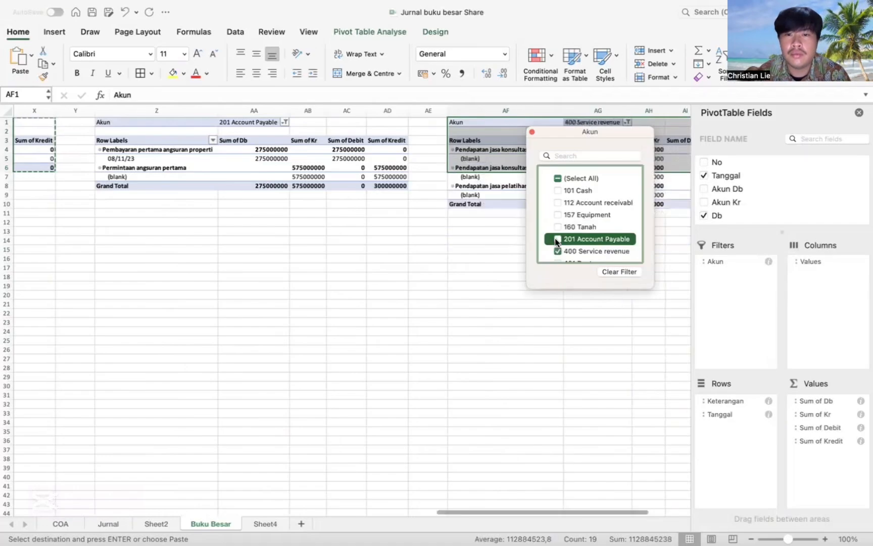
pyautogui.click(585, 313)
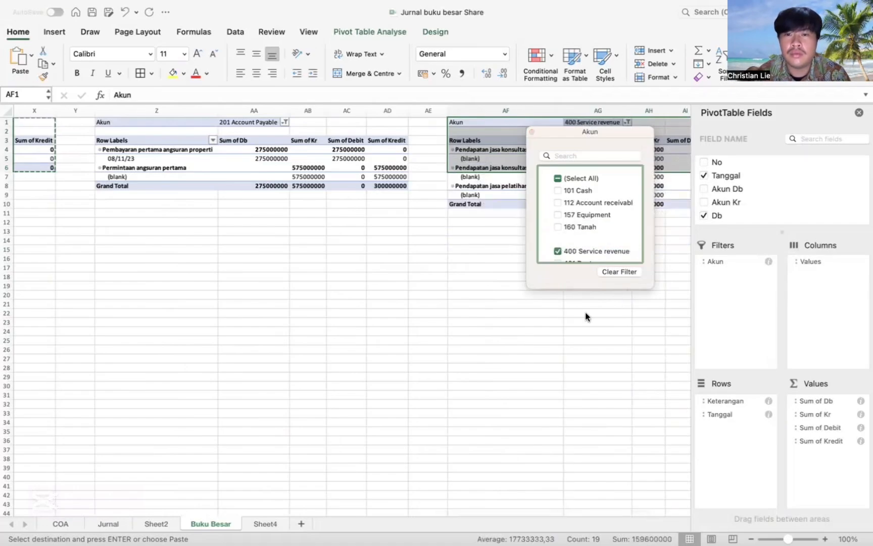
# - Copy the 400 Service revenue pivot table and paste it at AL1
pyautogui.press('Right')
pyautogui.press('Right')
pyautogui.press('Right')
pyautogui.press('Right')
pyautogui.press('Right')
pyautogui.press('Right')
pyautogui.press('Right')
pyautogui.press('Right')
pyautogui.press('Right')
pyautogui.press('Right')
pyautogui.press('Right')
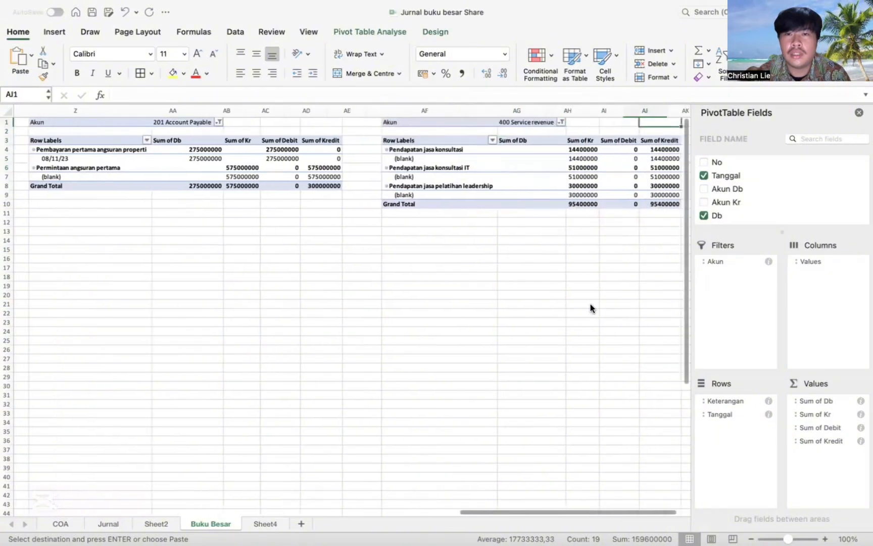
pyautogui.press('Right')
pyautogui.press('Right')
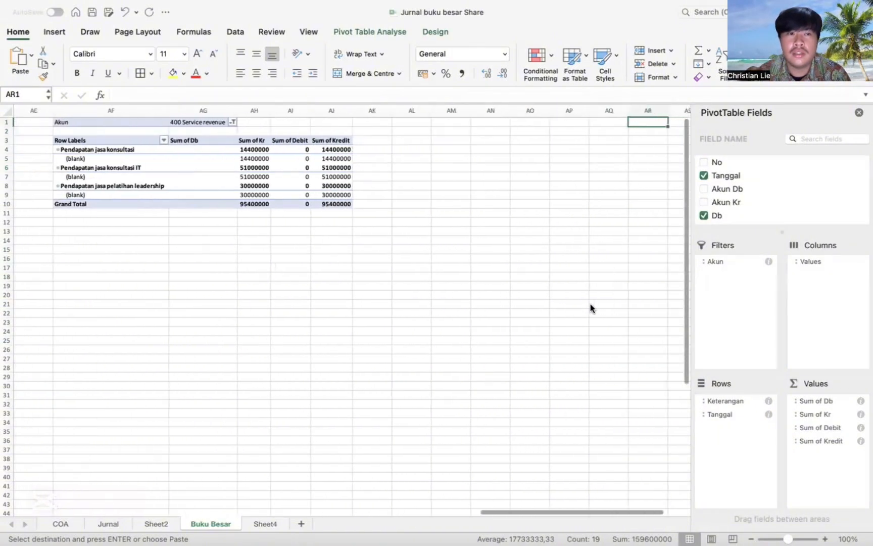
pyautogui.moveTo(103, 122); pyautogui.dragTo(306, 211)
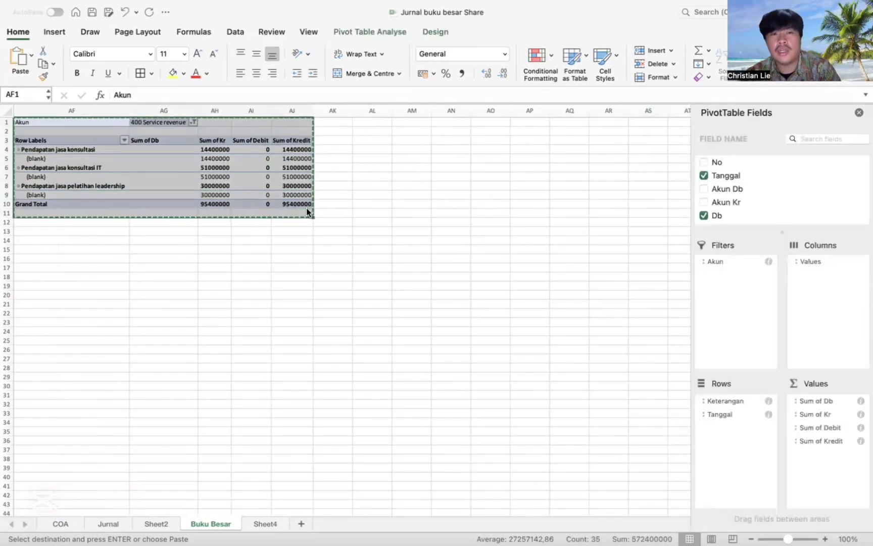
pyautogui.click(361, 122)
pyautogui.press('super+v')
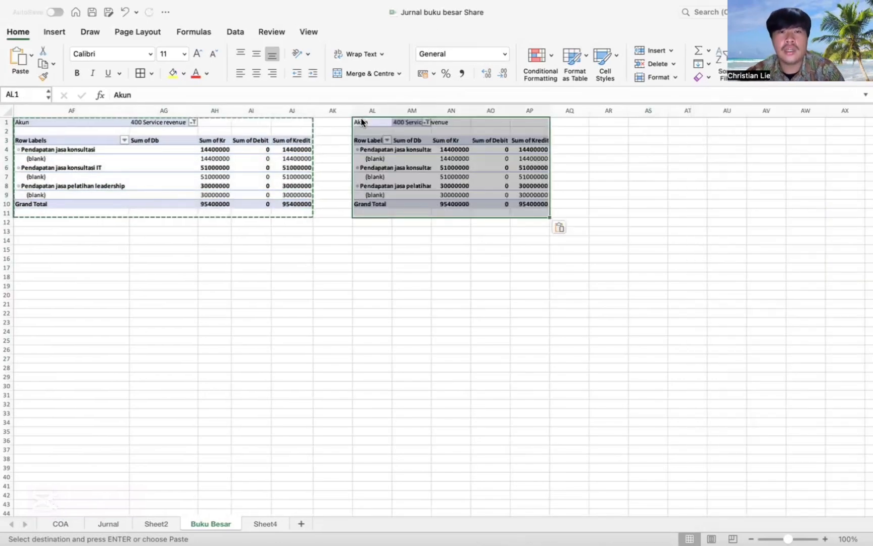
# - Set the Akun filter of the pivot table at AL1 to 401 Rent revenue only
pyautogui.click(426, 122)
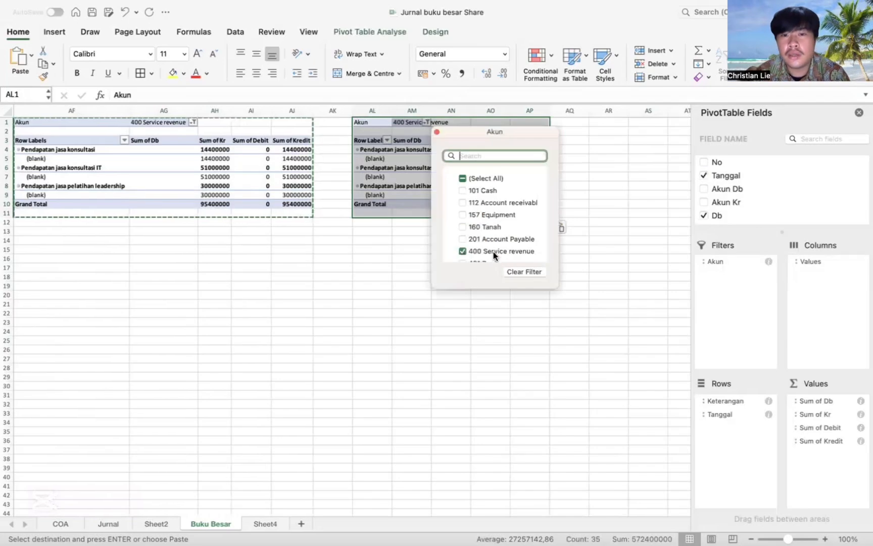
pyautogui.scroll(-1, 493, 252)
pyautogui.click(477, 256)
pyautogui.click(462, 245)
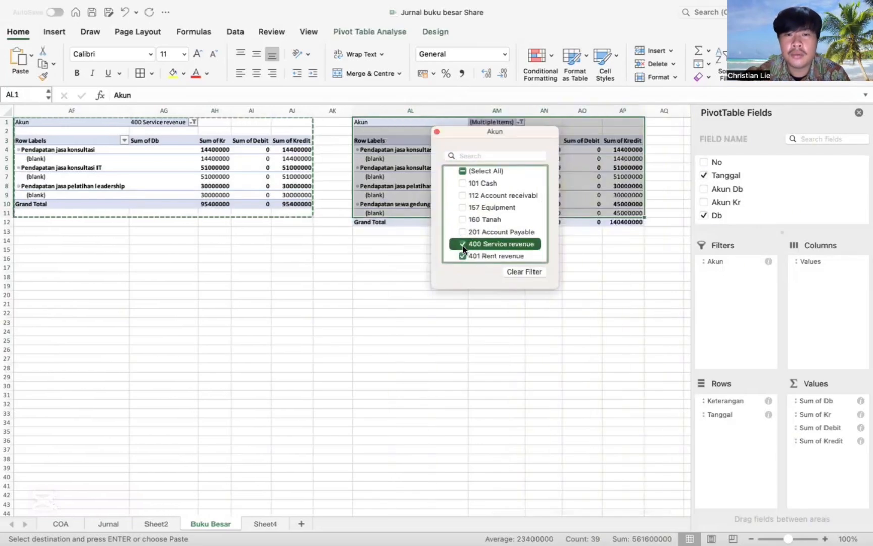
pyautogui.click(598, 246)
# - Look along row 1 past the 401 Rent revenue pivot table and return to cell AL1
pyautogui.press('Right')
pyautogui.press('Right')
pyautogui.press('Right')
pyautogui.press('Right')
pyautogui.press('Right')
pyautogui.press('Right')
pyautogui.press('Right')
pyautogui.press('Right')
pyautogui.press('Right')
pyautogui.press('Right')
pyautogui.press('Right')
pyautogui.press('Right')
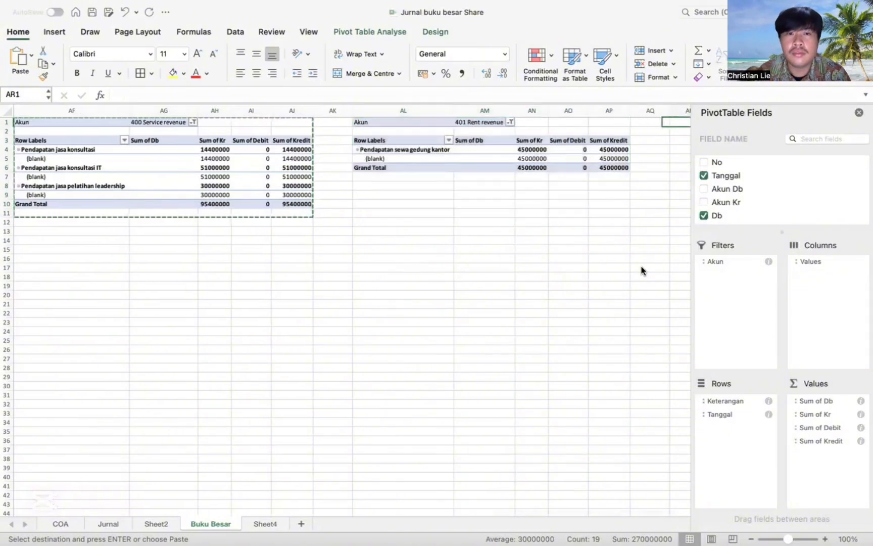
pyautogui.press('Right')
pyautogui.press('Right')
pyautogui.press('Right')
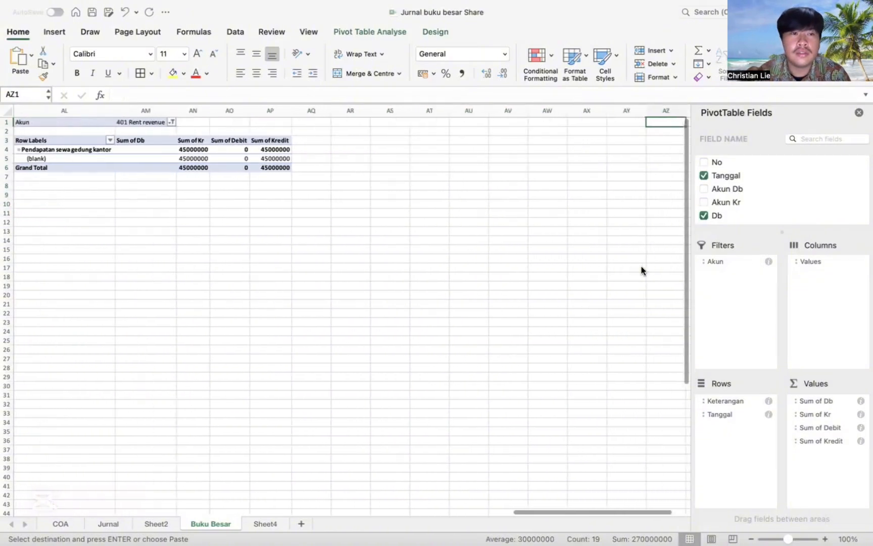
pyautogui.press('Left')
pyautogui.press('Left')
pyautogui.press('Left')
pyautogui.press('Left')
pyautogui.press('Left')
pyautogui.press('Left')
pyautogui.press('Left')
pyautogui.press('Left')
pyautogui.press('Left')
pyautogui.press('Left')
pyautogui.press('Left')
pyautogui.press('Left')
pyautogui.press('Left')
pyautogui.press('Left')
pyautogui.press('Left')
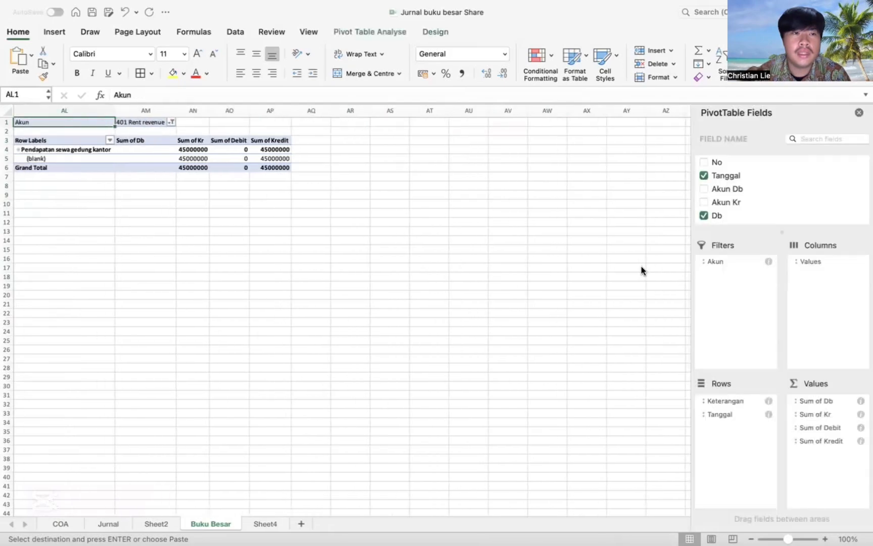
# - Copy the 401 Rent revenue pivot table and paste it at AR1
pyautogui.moveTo(83, 122); pyautogui.dragTo(287, 168)
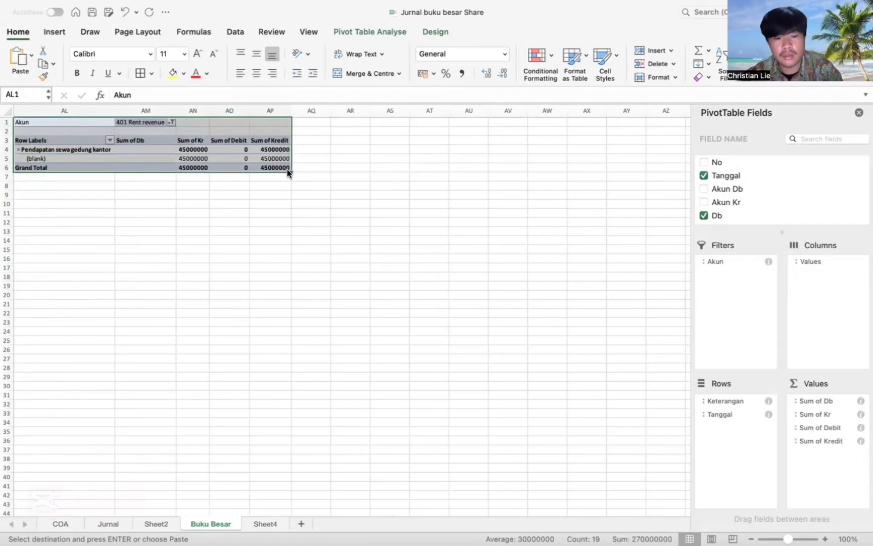
pyautogui.click(344, 123)
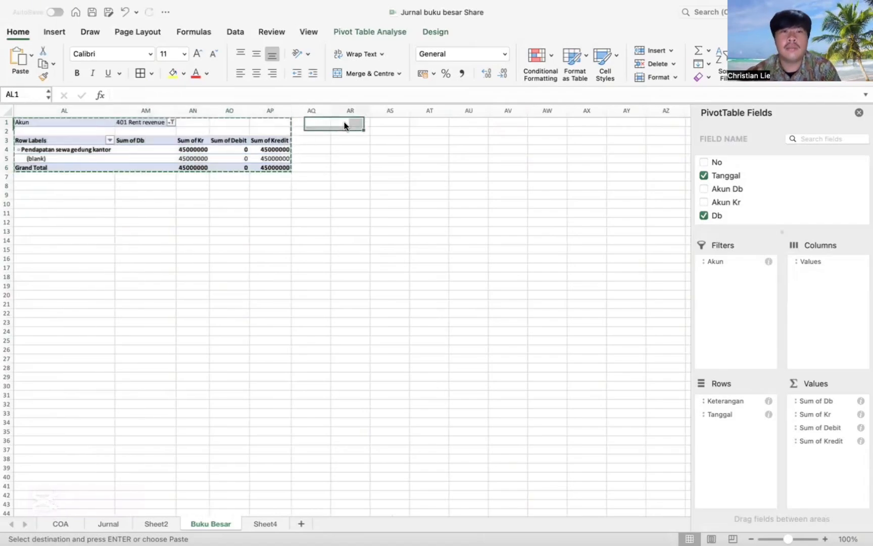
pyautogui.press('cmd+v')
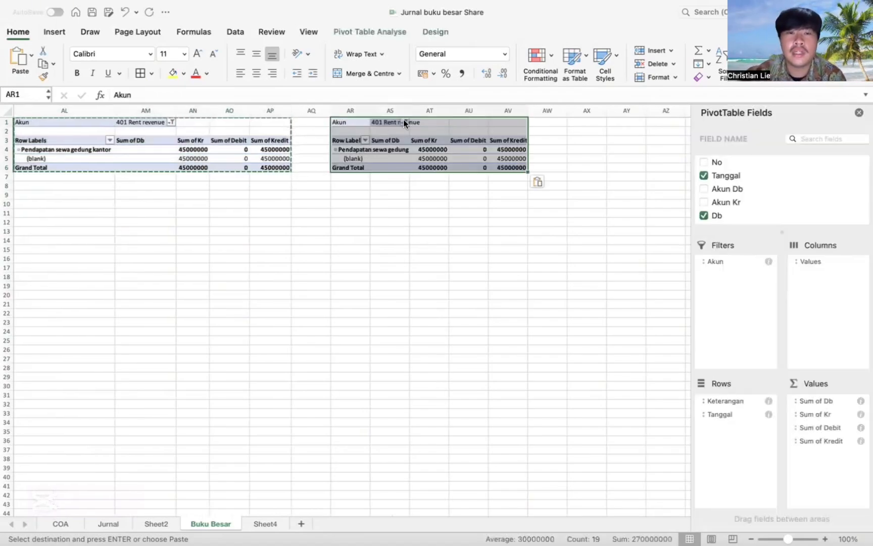
# - Set the Akun filter of the pivot table at AR1 to 722 Insurance expense only
pyautogui.click(404, 121)
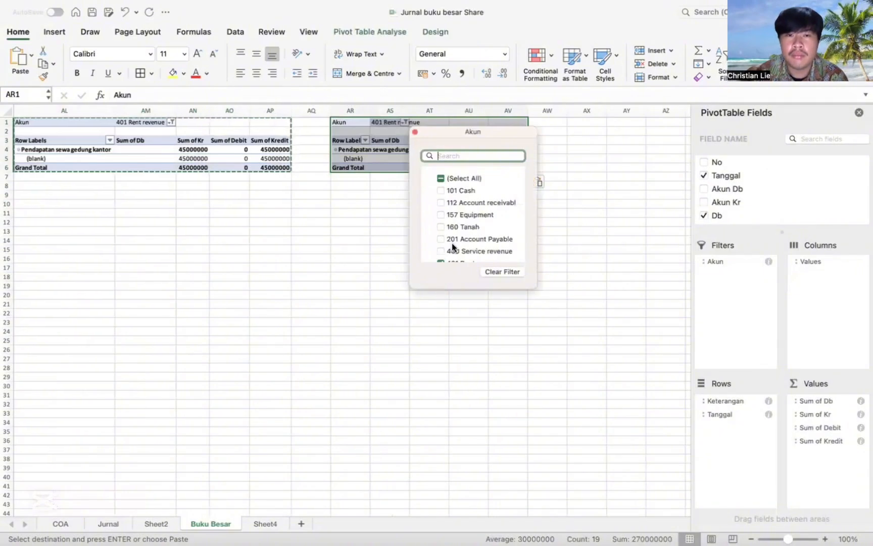
pyautogui.moveTo(453, 238); pyautogui.dragTo(460, 284)
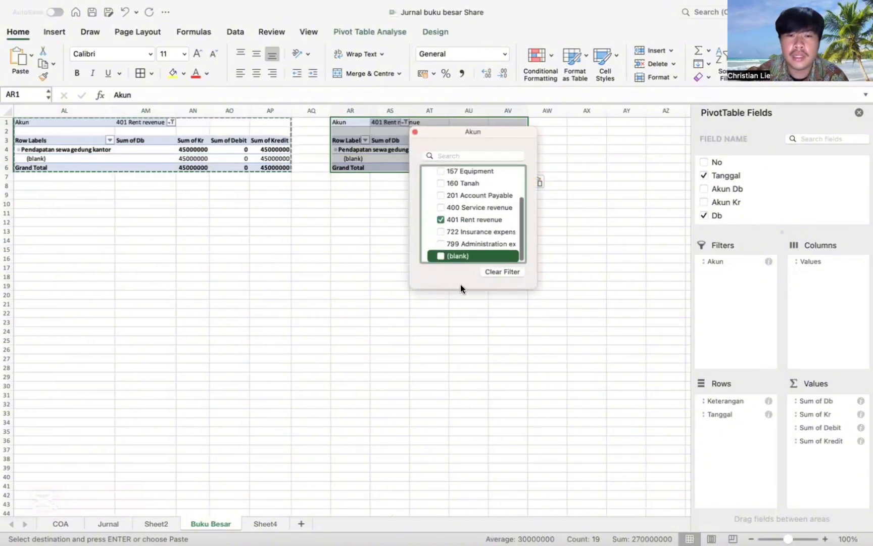
pyautogui.click(463, 232)
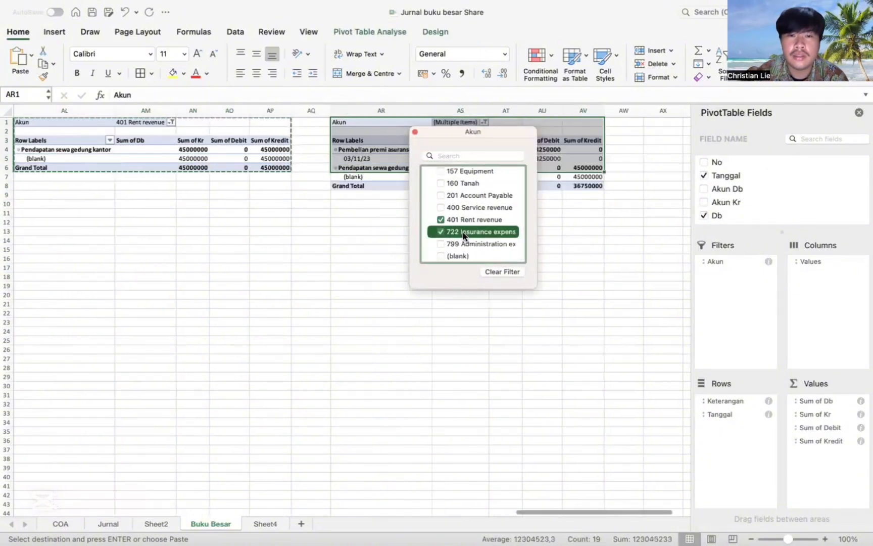
pyautogui.click(441, 219)
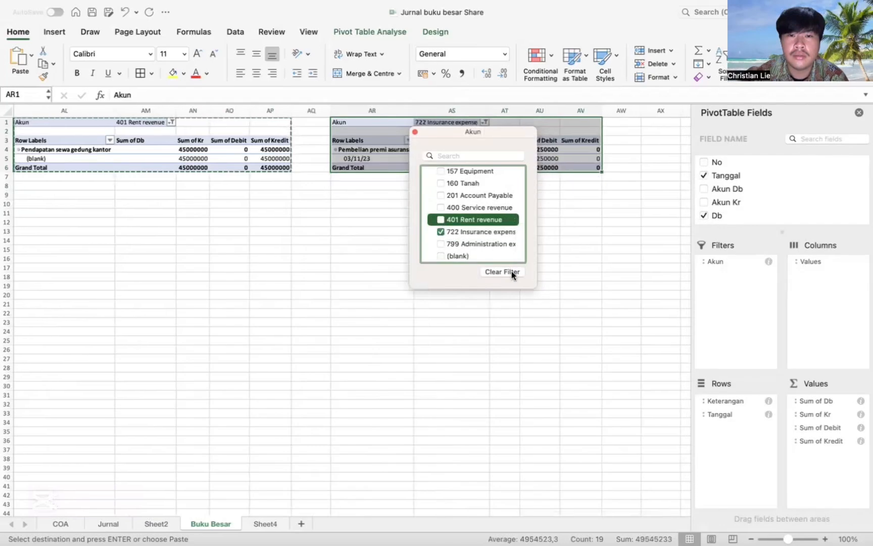
pyautogui.click(548, 256)
# - Paste another copy of the 401 Rent revenue pivot table at AX1
pyautogui.press('Right')
pyautogui.press('Right')
pyautogui.press('Right')
pyautogui.press('Right')
pyautogui.press('Right')
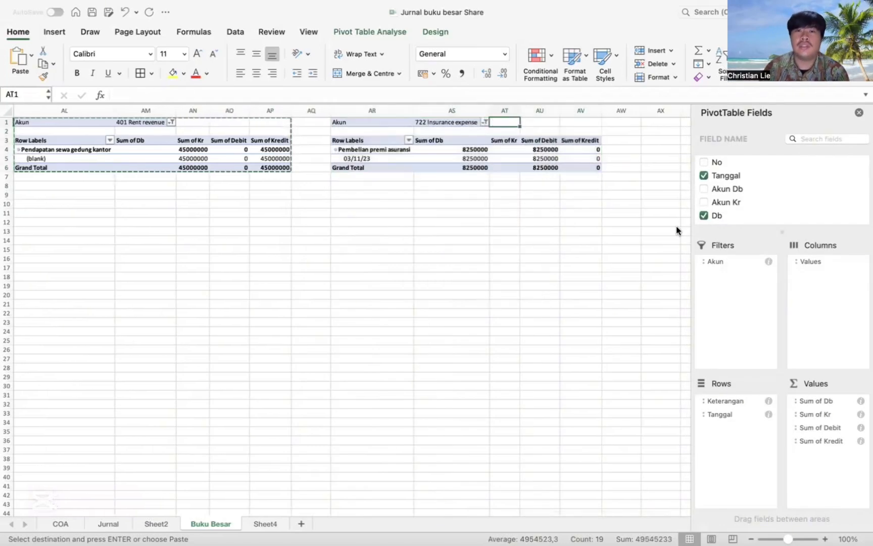
pyautogui.press('Right')
pyautogui.press('Right')
pyautogui.press('Right')
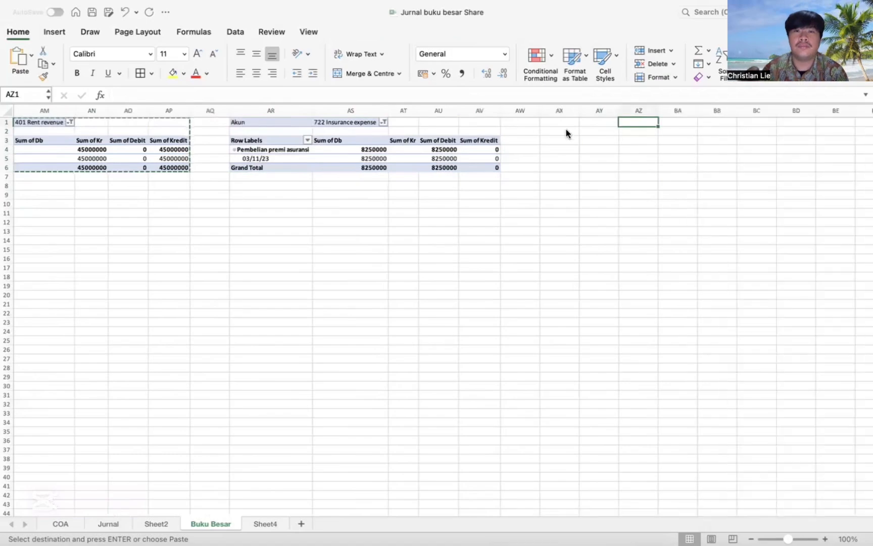
pyautogui.click(562, 126)
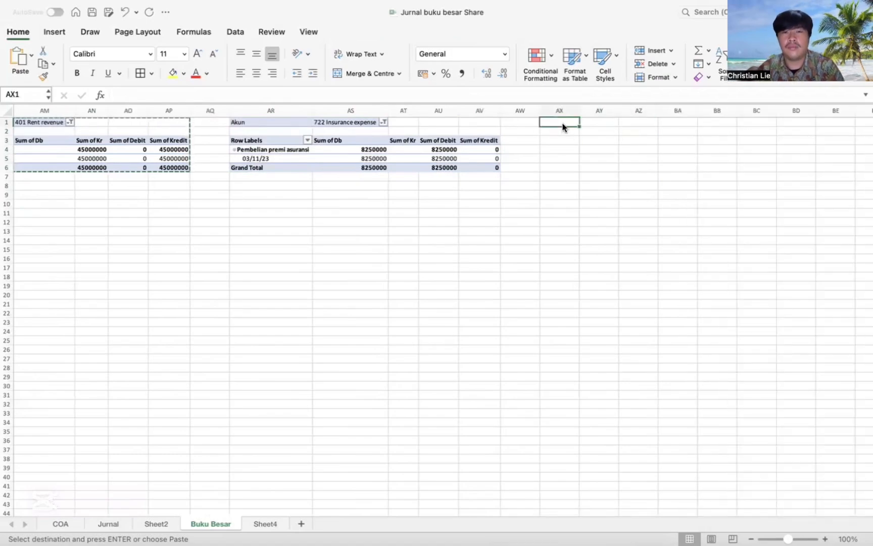
pyautogui.press('super+v')
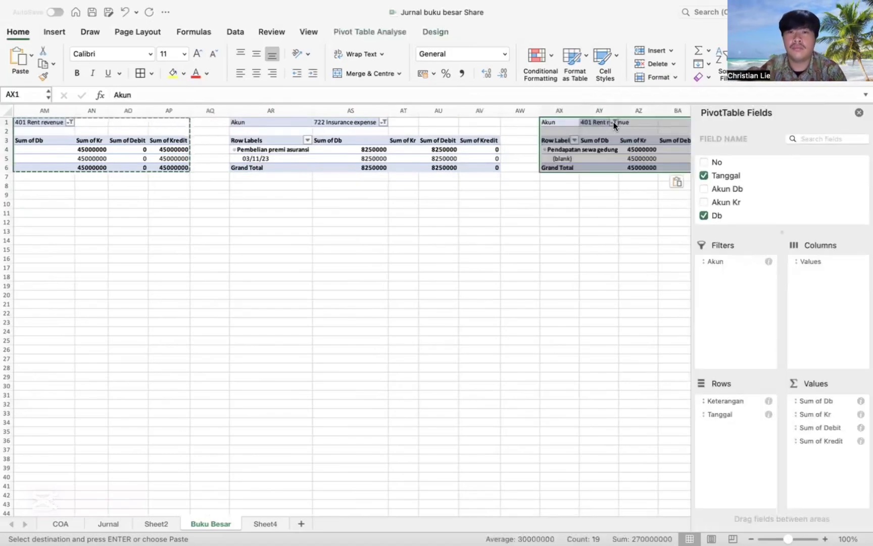
# - Set the Akun filter of the pivot table at AX1 to 799 Administration expense only
pyautogui.click(614, 123)
pyautogui.moveTo(684, 225); pyautogui.dragTo(673, 348)
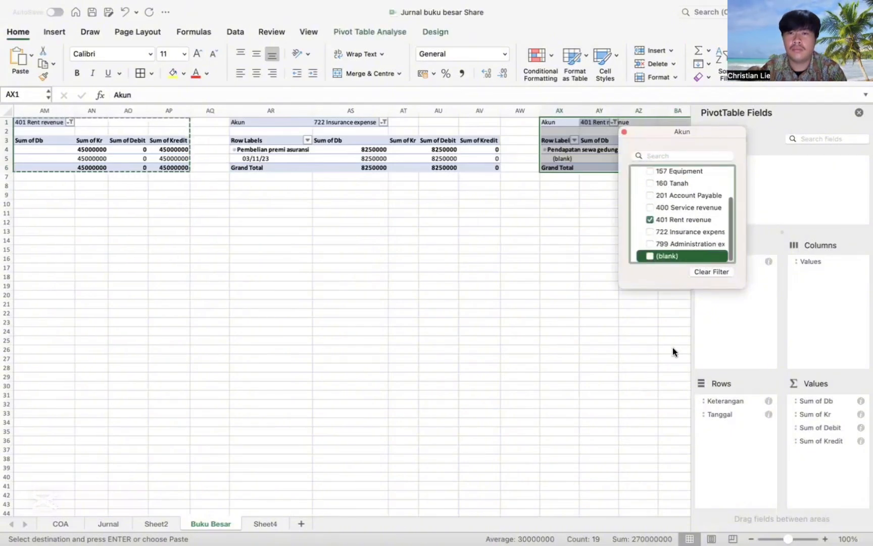
pyautogui.click(672, 246)
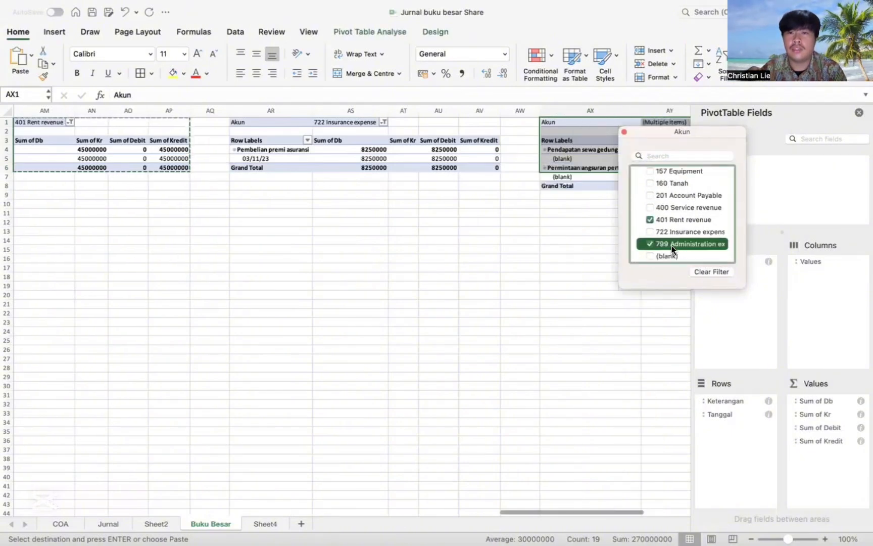
pyautogui.click(650, 221)
pyautogui.click(514, 200)
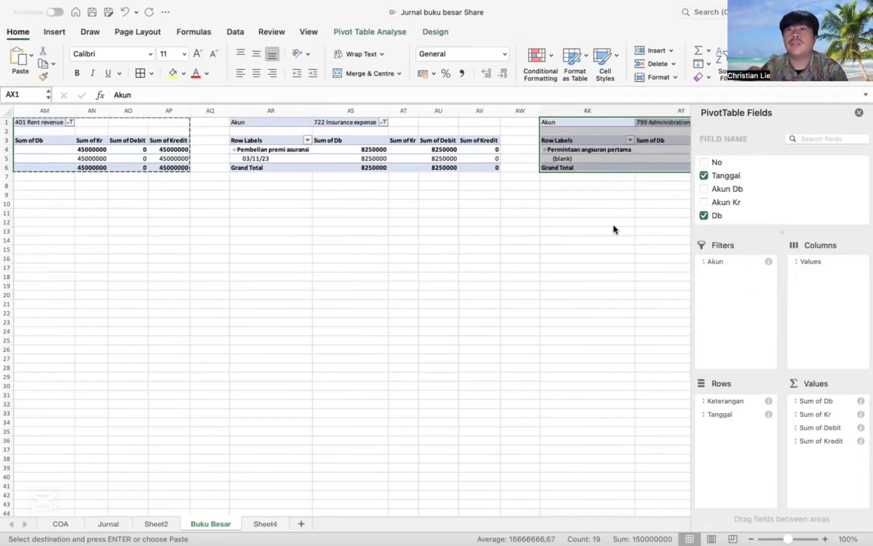
pyautogui.doubleClick(621, 248)
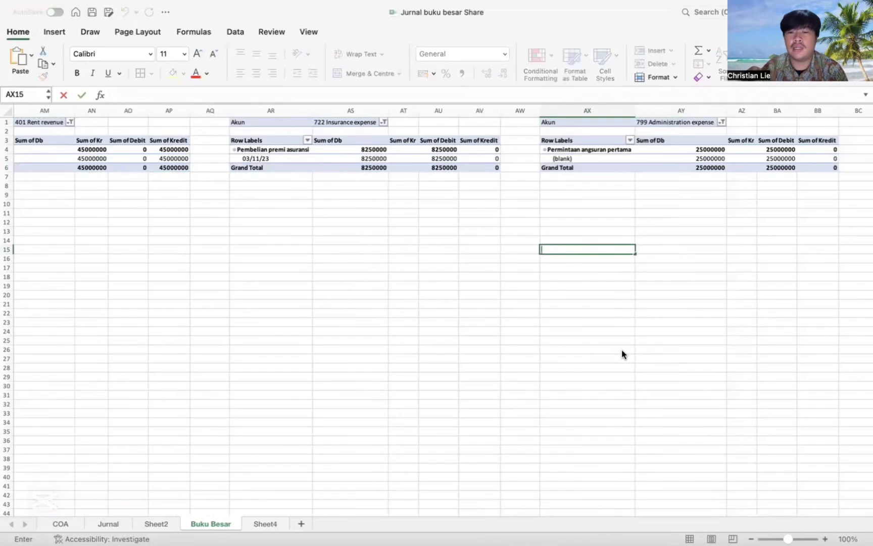
# - Look back along the row of account pivot tables on the Buku Besar sheet, from 799 Administration expense towards the first account
pyautogui.press('Left')
pyautogui.press('Left')
pyautogui.press('Left')
pyautogui.press('Left')
pyautogui.press('Left')
pyautogui.press('Left')
pyautogui.press('Left')
pyautogui.press('Left')
pyautogui.press('Left')
pyautogui.press('Left')
pyautogui.press('Left')
pyautogui.press('Left')
pyautogui.press('Left')
pyautogui.press('Left')
pyautogui.press('Left')
pyautogui.press('Left')
pyautogui.press('Left')
pyautogui.press('Left')
pyautogui.press('Left')
pyautogui.press('Left')
pyautogui.press('Left')
pyautogui.press('Left')
pyautogui.press('Left')
pyautogui.press('Left')
pyautogui.press('Left')
pyautogui.press('Left')
pyautogui.press('Left')
pyautogui.press('Left')
pyautogui.press('Left')
pyautogui.press('Left')
pyautogui.press('Left')
pyautogui.press('Left')
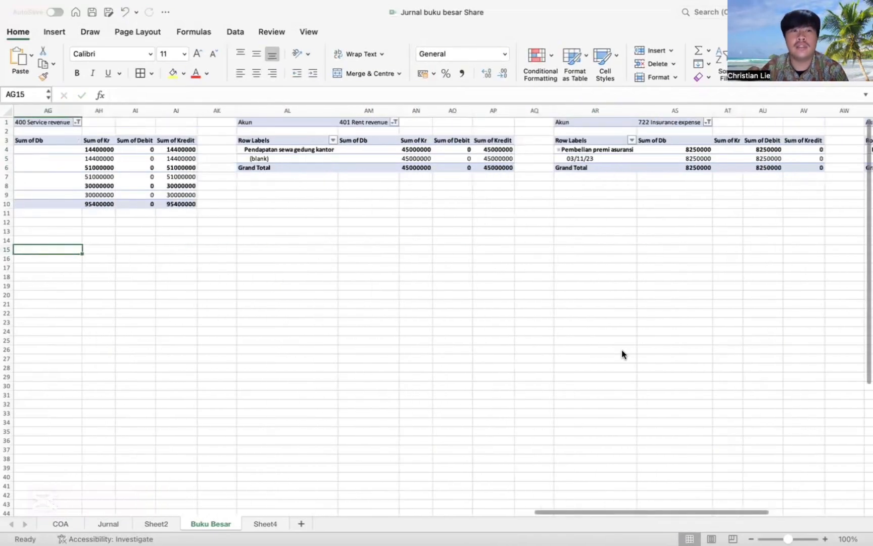
pyautogui.press('Left')
pyautogui.press('Left')
pyautogui.press('Left')
pyautogui.press('Left')
pyautogui.press('Left')
pyautogui.press('Left')
pyautogui.press('Left')
pyautogui.press('Left')
pyautogui.press('Left')
pyautogui.press('Left')
pyautogui.press('Left')
pyautogui.press('Left')
pyautogui.press('Left')
pyautogui.press('Left')
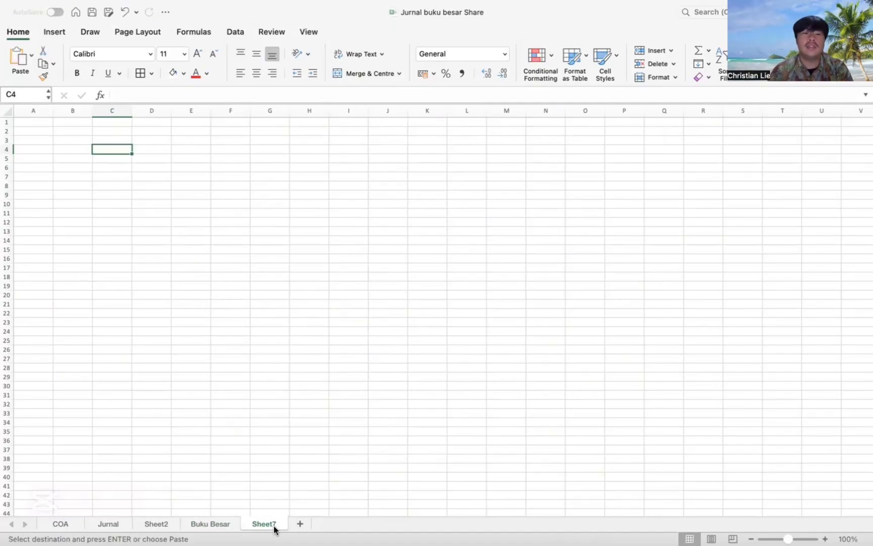
# - Paste the copied 101 Cash pivot table at C4 on Sheet7 and change its Akun field from a filter to a row field
pyautogui.press('super+v')
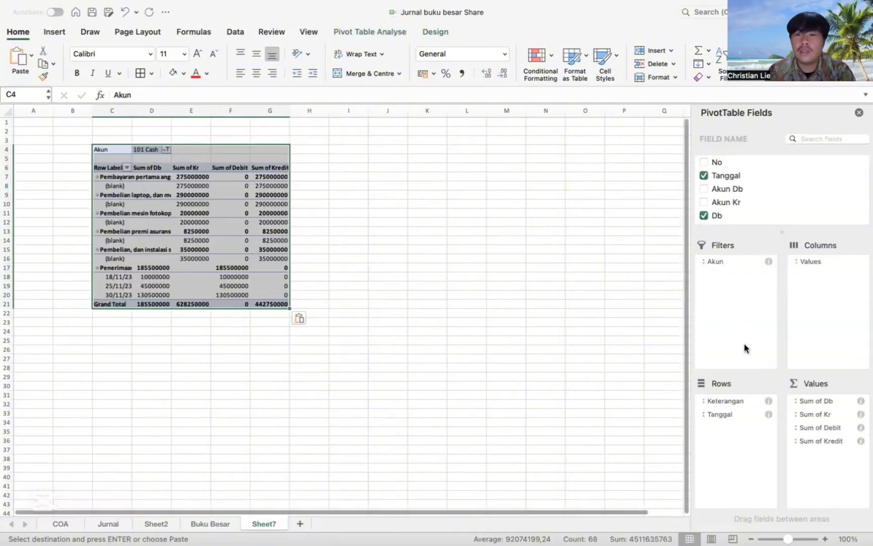
pyautogui.moveTo(727, 268); pyautogui.dragTo(730, 396)
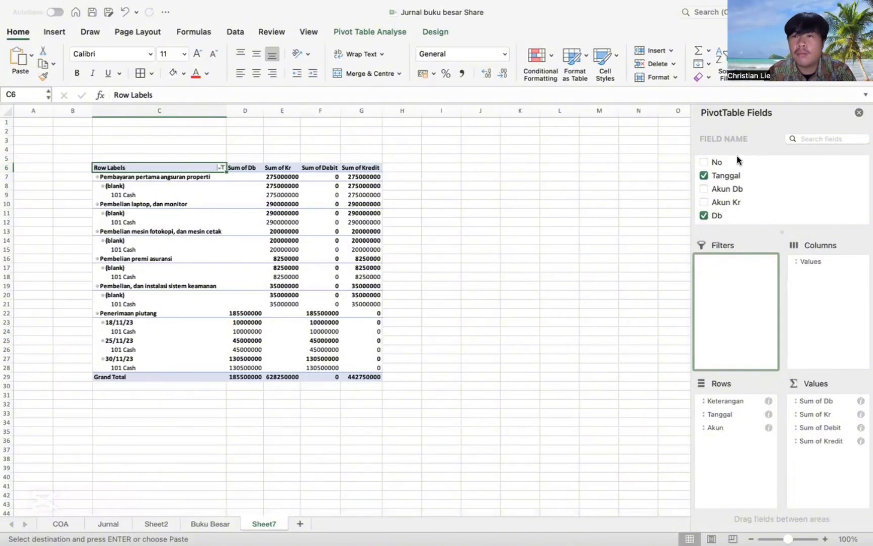
# - Remove the Tanggal, Db, Kr and Keterangan fields from the Sheet7 pivot table, keeping Akun, Debit and Kredit
pyautogui.moveTo(731, 175)
pyautogui.mouseDown()
pyautogui.moveTo(732, 199)
pyautogui.moveTo(732, 154)
pyautogui.moveTo(729, 168)
pyautogui.mouseUp()
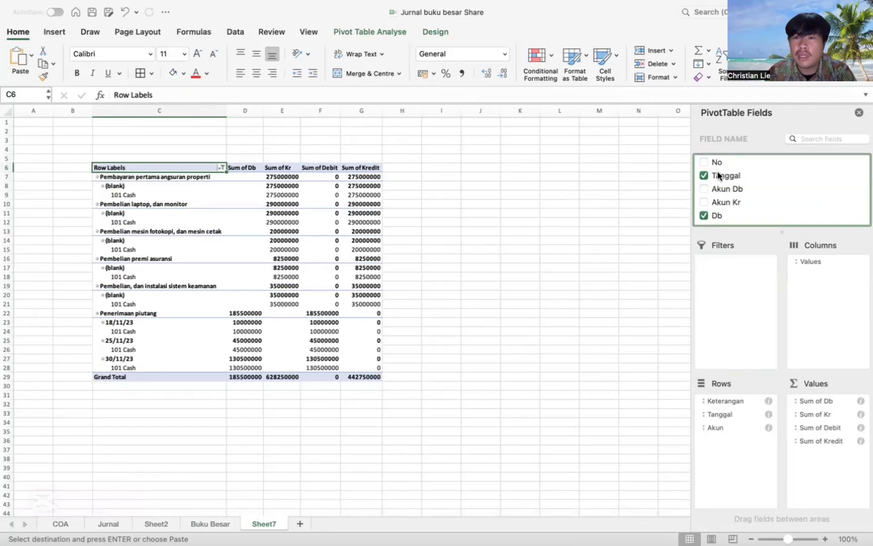
pyautogui.click(718, 176)
pyautogui.click(706, 174)
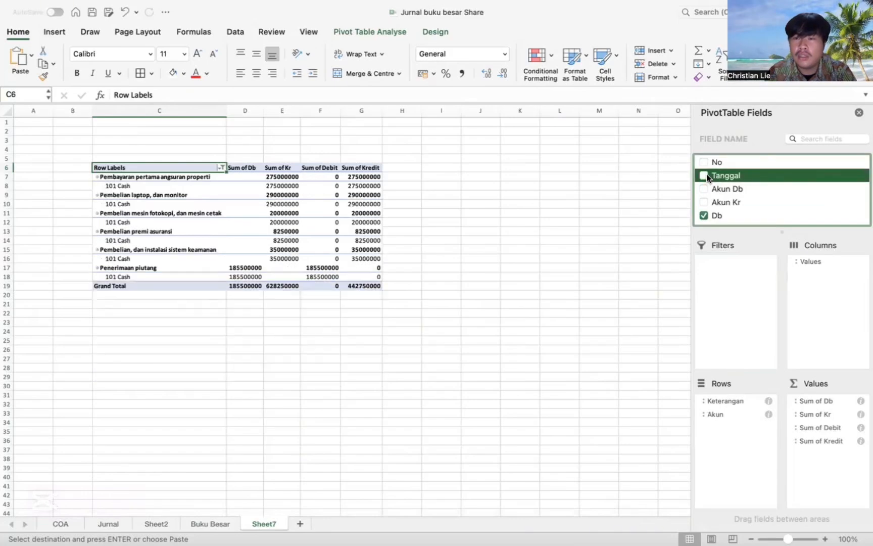
pyautogui.click(705, 214)
pyautogui.click(705, 214)
pyautogui.click(704, 216)
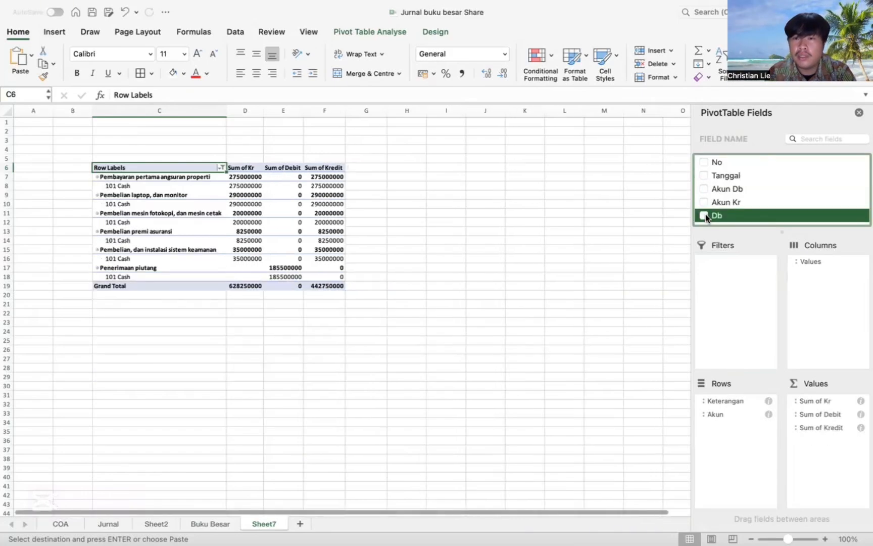
pyautogui.scroll(-3, 749, 211)
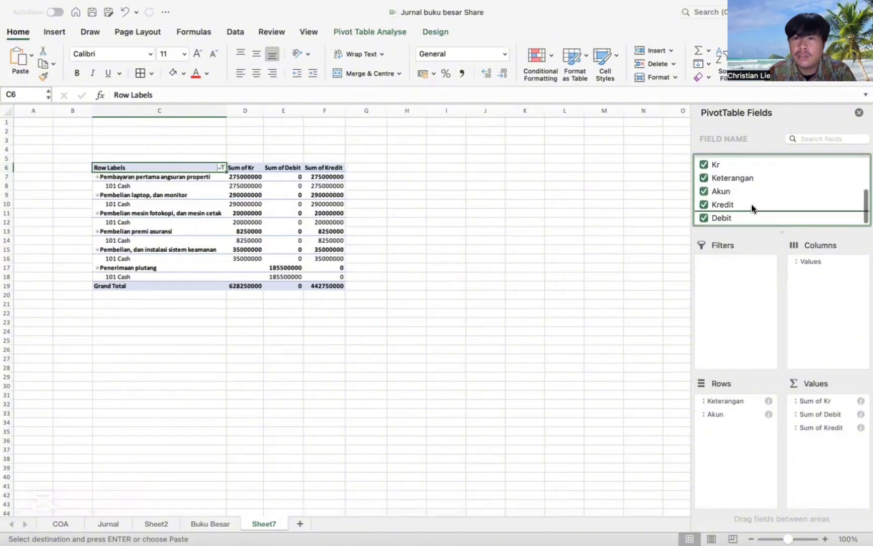
pyautogui.click(705, 164)
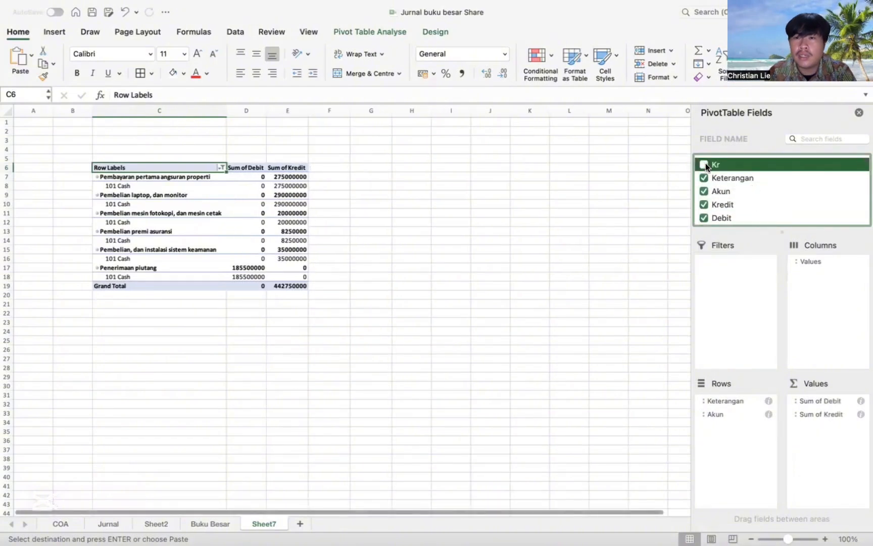
pyautogui.click(705, 179)
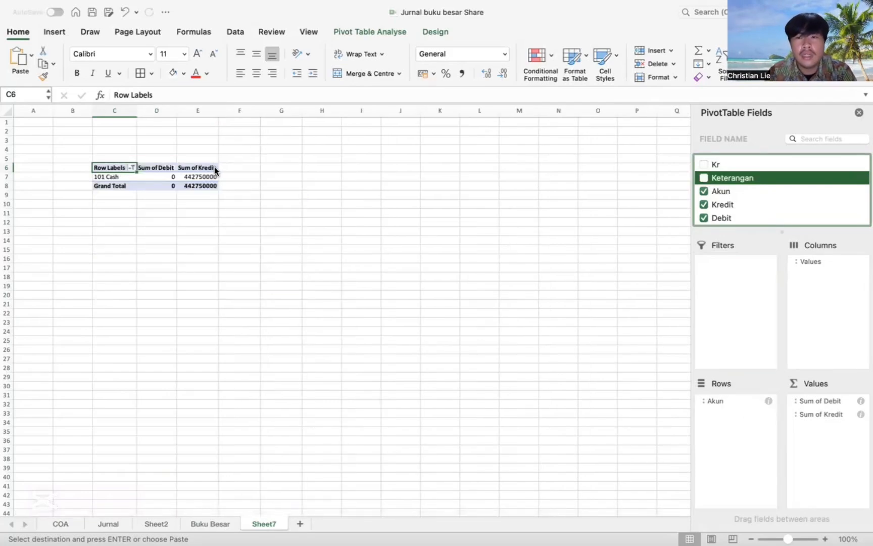
# - Filter the row labels of the Sheet7 pivot table to include every account except (blank)
pyautogui.click(132, 168)
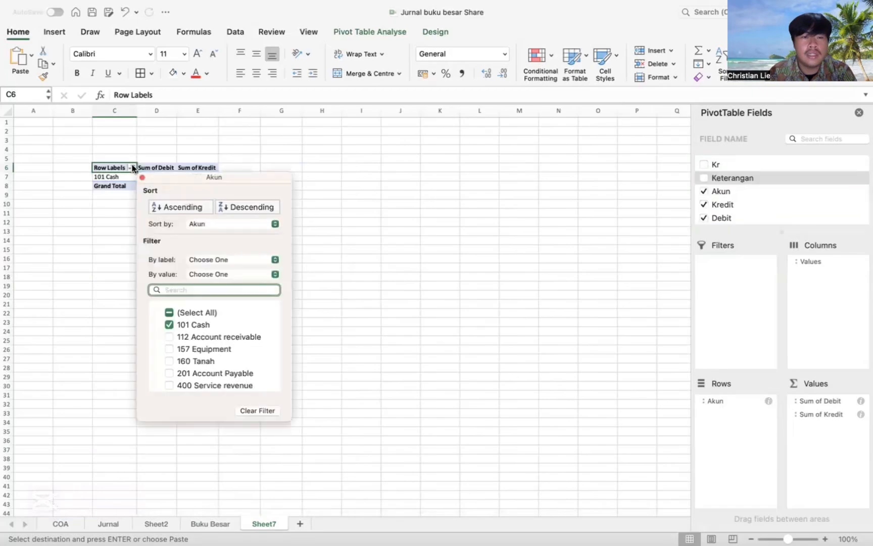
pyautogui.click(191, 312)
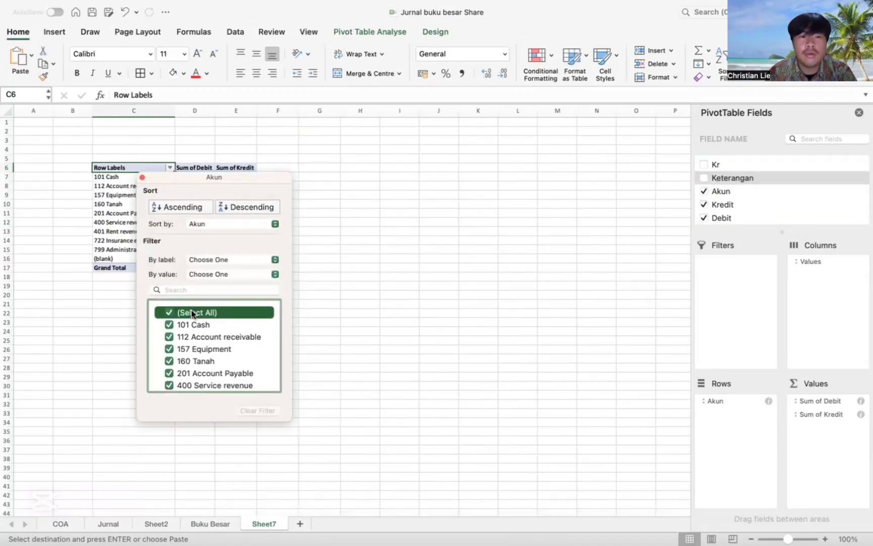
pyautogui.press('Down')
pyautogui.press('Down')
pyautogui.press('Down')
pyautogui.press('Down')
pyautogui.press('Down')
pyautogui.press('Down')
pyautogui.press('Down')
pyautogui.press('Down')
pyautogui.press('Down')
pyautogui.press('Down')
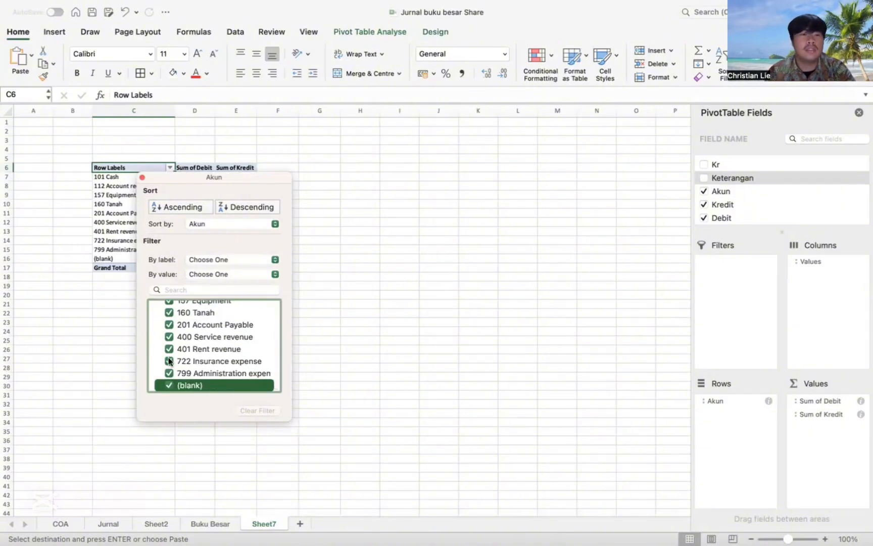
pyautogui.click(169, 385)
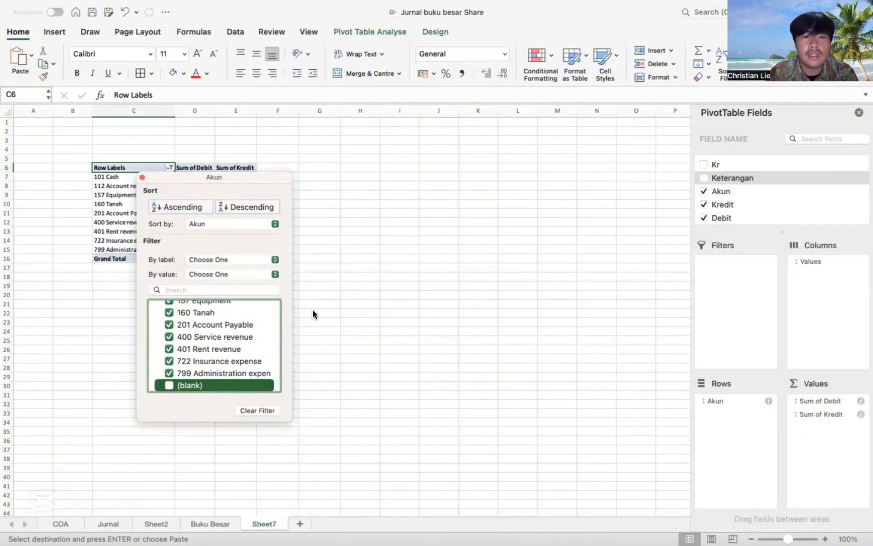
# - Review which accounts are included in the Akun filter list of the Sheet7 pivot table, and close the list
pyautogui.press('Up')
pyautogui.press('Up')
pyautogui.press('Up')
pyautogui.press('Up')
pyautogui.press('Up')
pyautogui.press('Up')
pyautogui.press('Up')
pyautogui.press('Up')
pyautogui.press('Up')
pyautogui.press('Up')
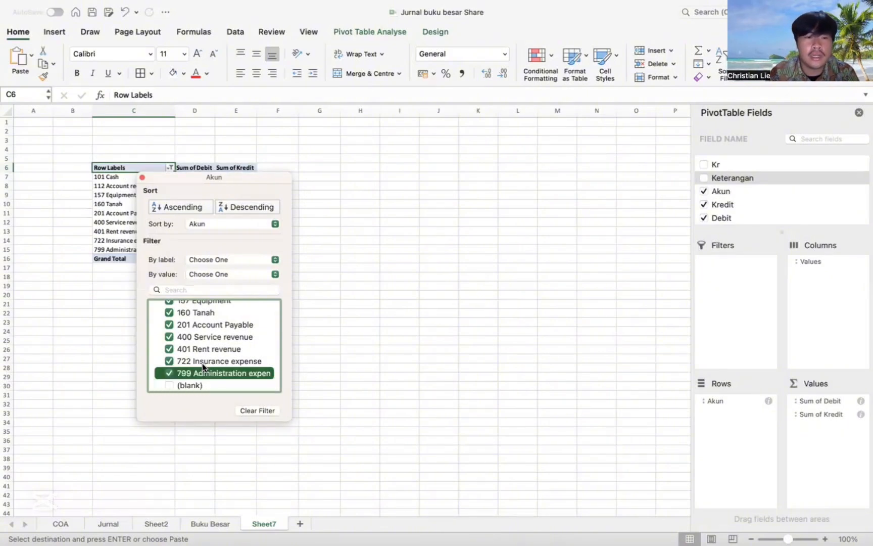
pyautogui.press('Down')
pyautogui.press('Down')
pyautogui.press('Down')
pyautogui.press('Down')
pyautogui.press('Down')
pyautogui.press('Down')
pyautogui.press('Down')
pyautogui.press('Down')
pyautogui.press('Down')
pyautogui.press('Down')
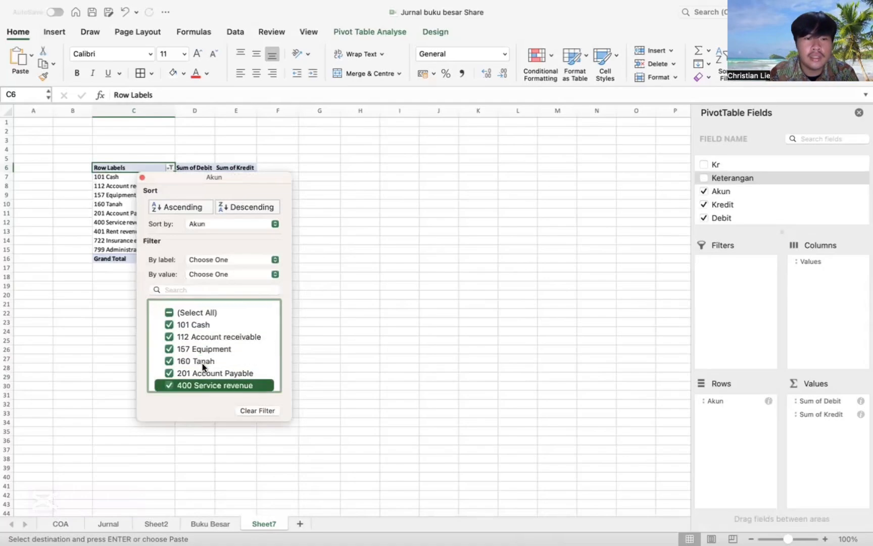
pyautogui.press('Up')
pyautogui.press('Up')
pyautogui.press('Up')
pyautogui.press('Up')
pyautogui.press('Up')
pyautogui.press('Up')
pyautogui.press('Up')
pyautogui.press('Up')
pyautogui.press('Up')
pyautogui.press('Up')
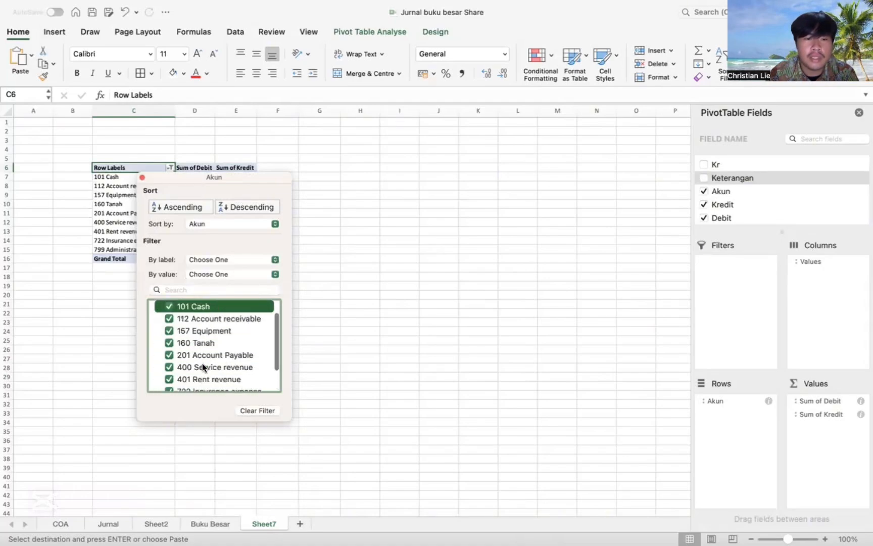
pyautogui.click(395, 328)
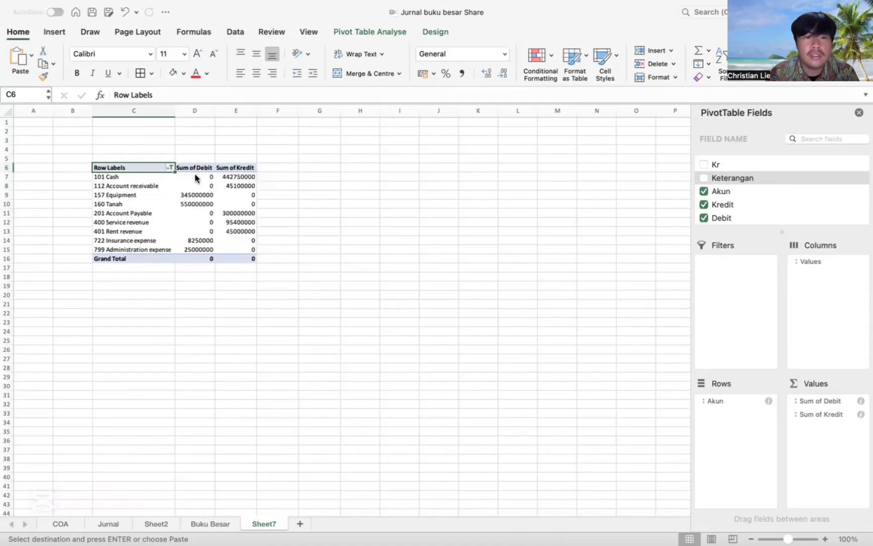
# - Examine the account labels and the Grand Total of Debit and Kredit in the Sheet7 pivot table
pyautogui.click(182, 269)
pyautogui.click(131, 255)
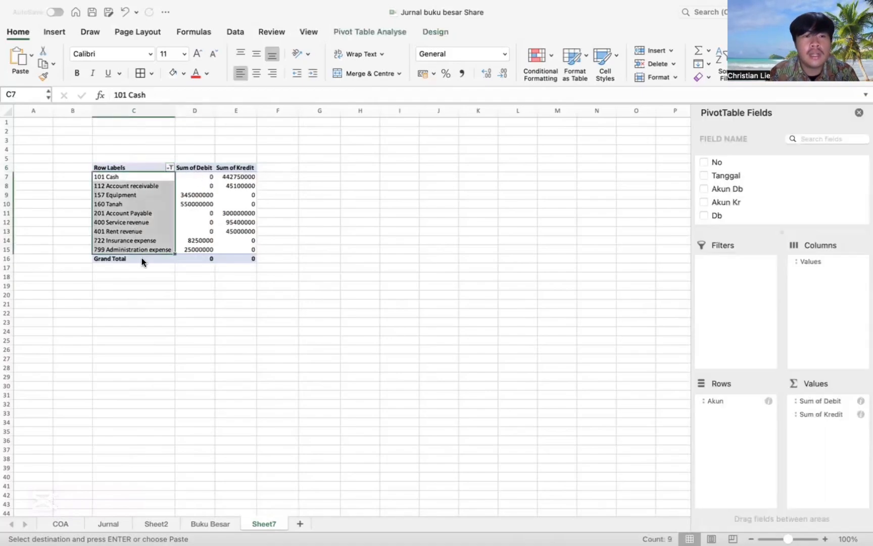
pyautogui.click(141, 258)
pyautogui.click(210, 257)
pyautogui.click(233, 258)
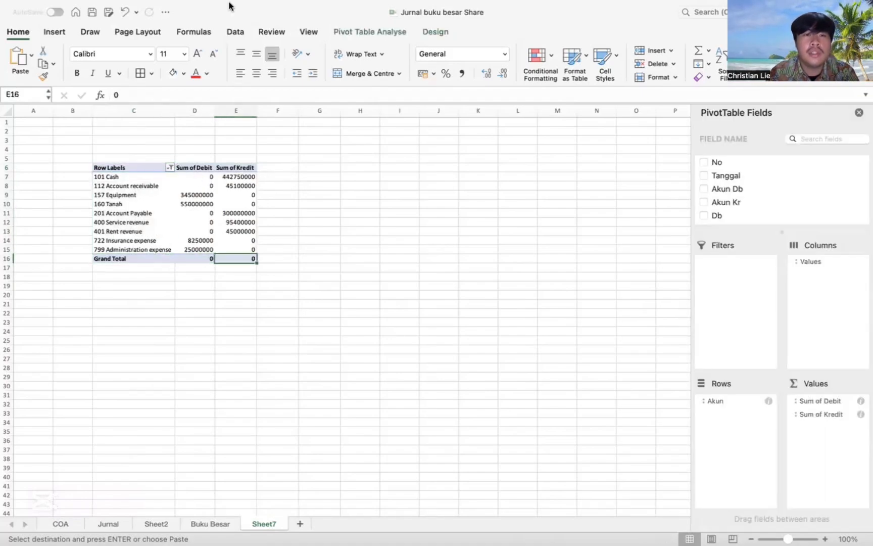
# - Turn off the grand totals of the Sheet7 pivot table and enter the label Total in cell C17
pyautogui.click(434, 36)
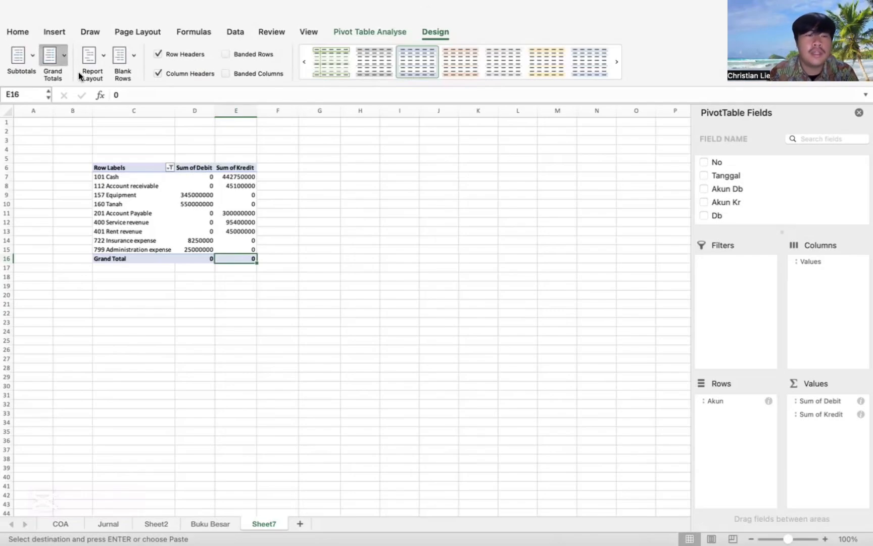
pyautogui.click(122, 265)
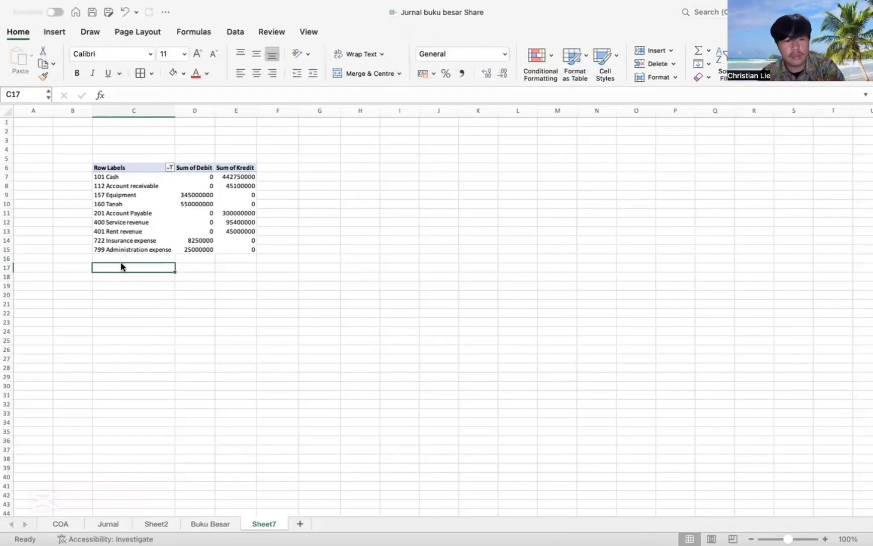
pyautogui.write('T')
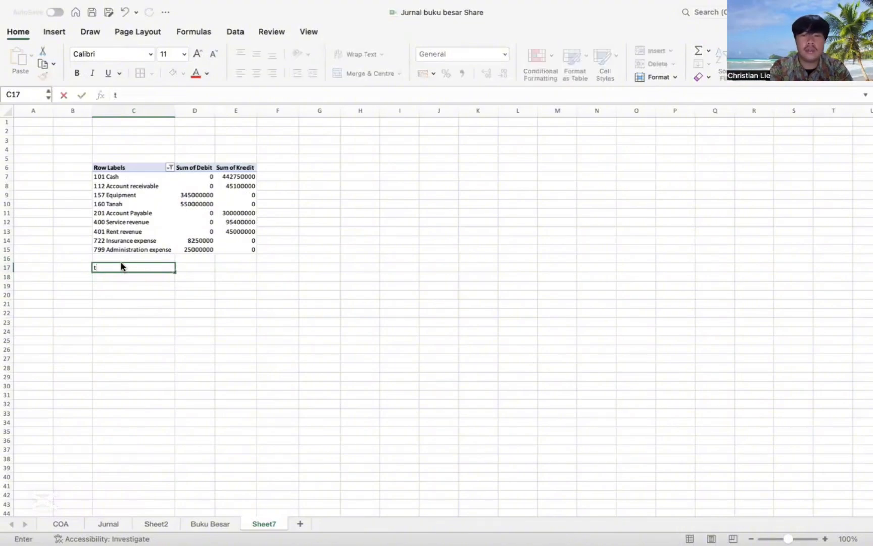
pyautogui.write('otal')
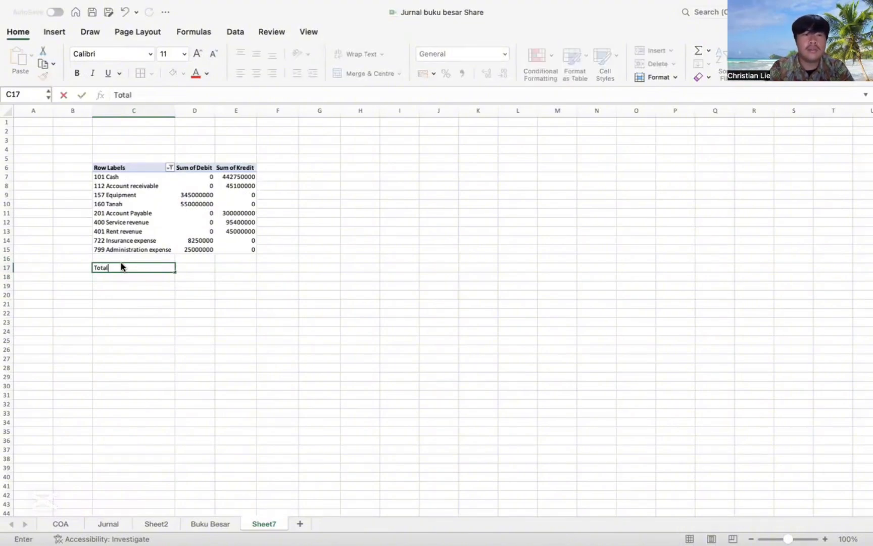
# - Total the Sum of Debit column in cell D17 with the formula =SUM(D7:D15)
pyautogui.click(181, 265)
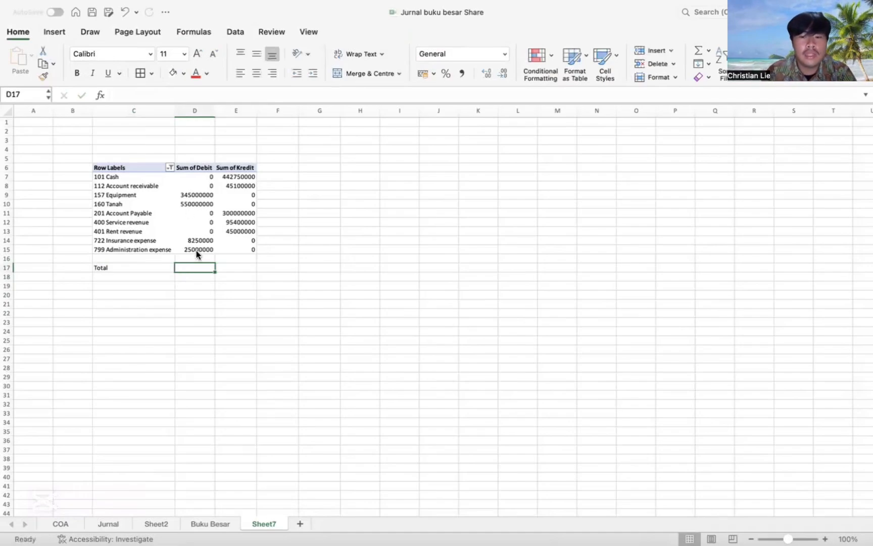
pyautogui.write('=')
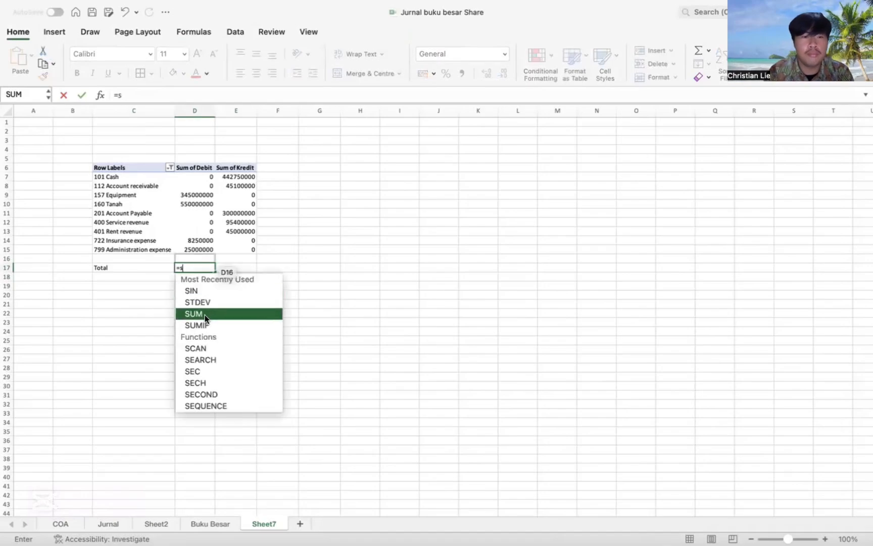
pyautogui.write('s')
pyautogui.doubleClick(205, 313)
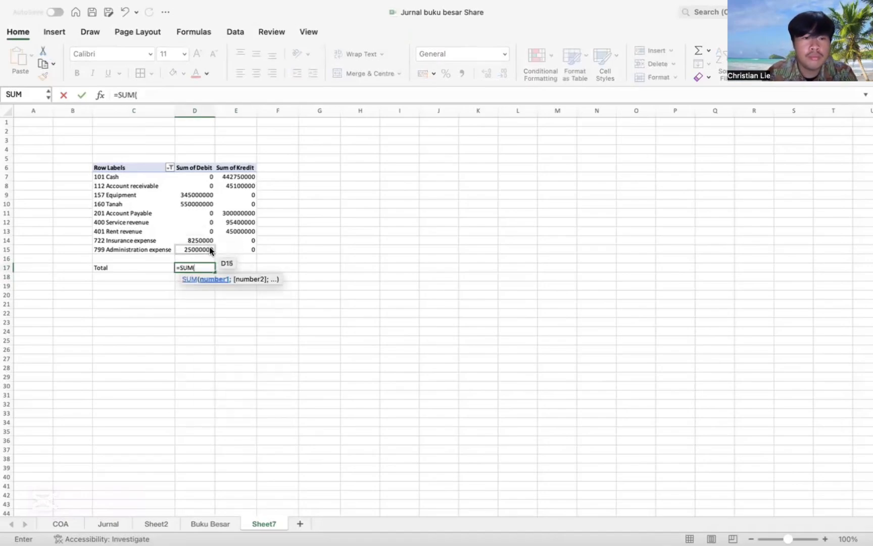
pyautogui.moveTo(204, 177); pyautogui.dragTo(194, 248)
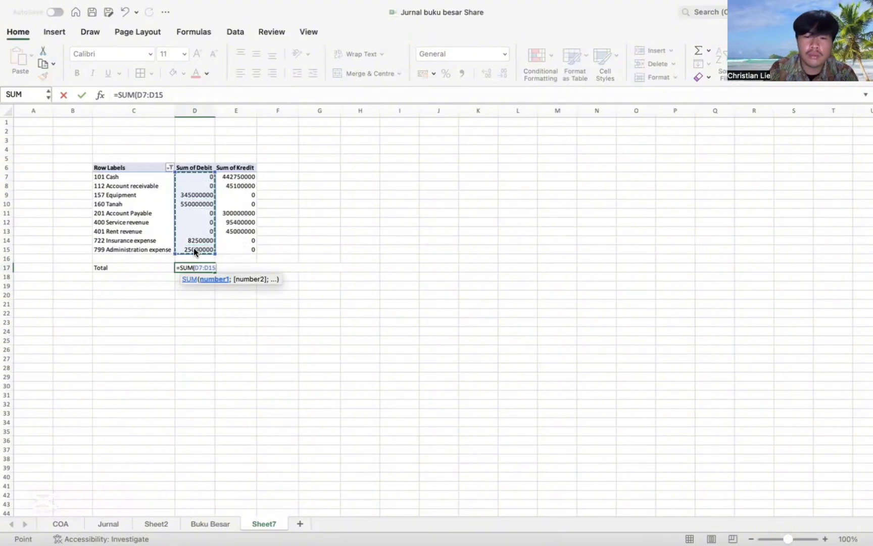
pyautogui.write(')')
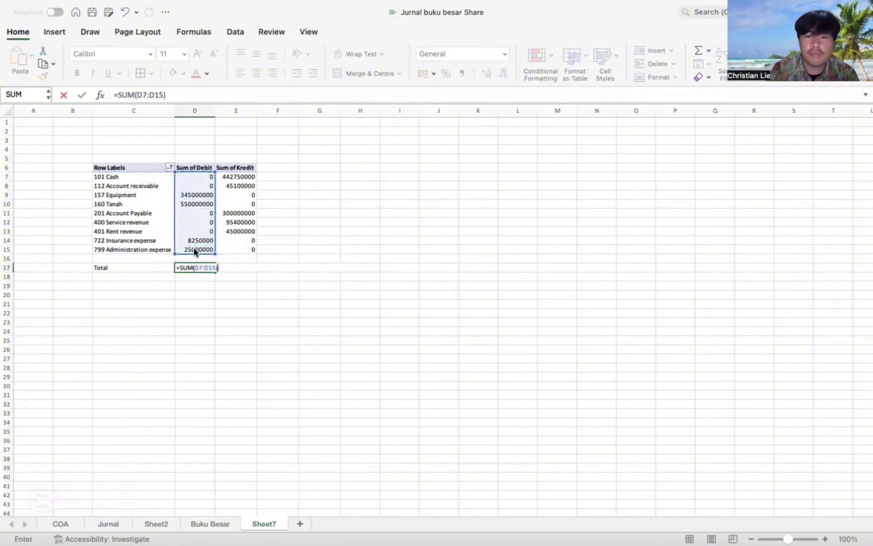
pyautogui.press('Return')
# - Total the Sum of Kredit column in cell E17 with the formula =SUM(E7:E15)
pyautogui.click(228, 258)
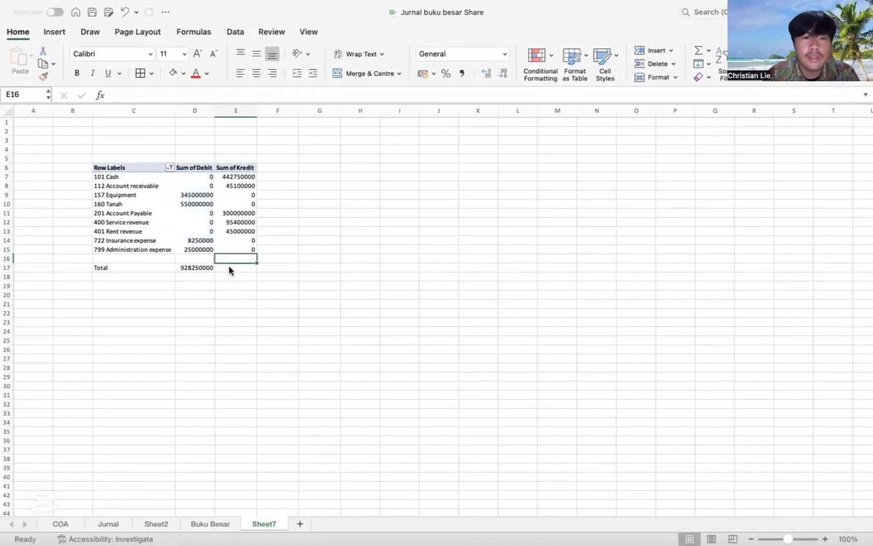
pyautogui.click(229, 271)
pyautogui.write('=')
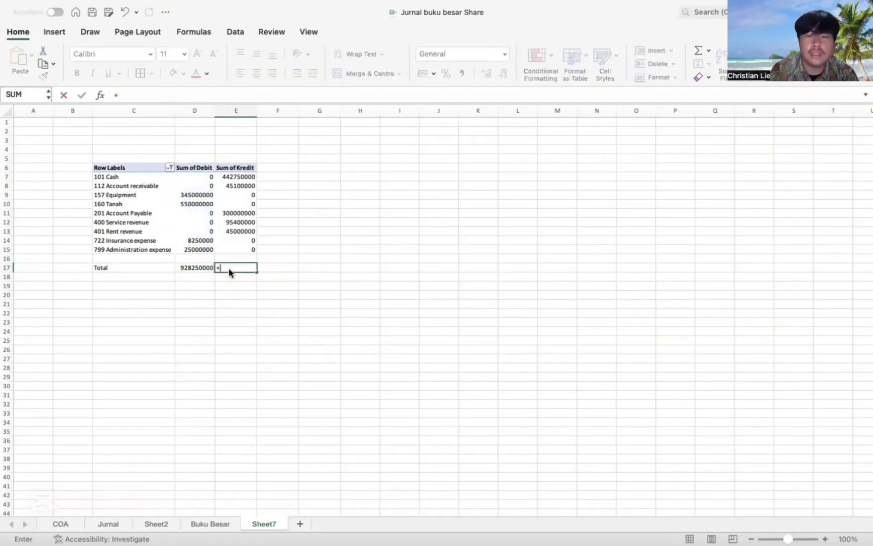
pyautogui.press('BackSpace')
pyautogui.write('=')
pyautogui.press('BackSpace')
pyautogui.write('+')
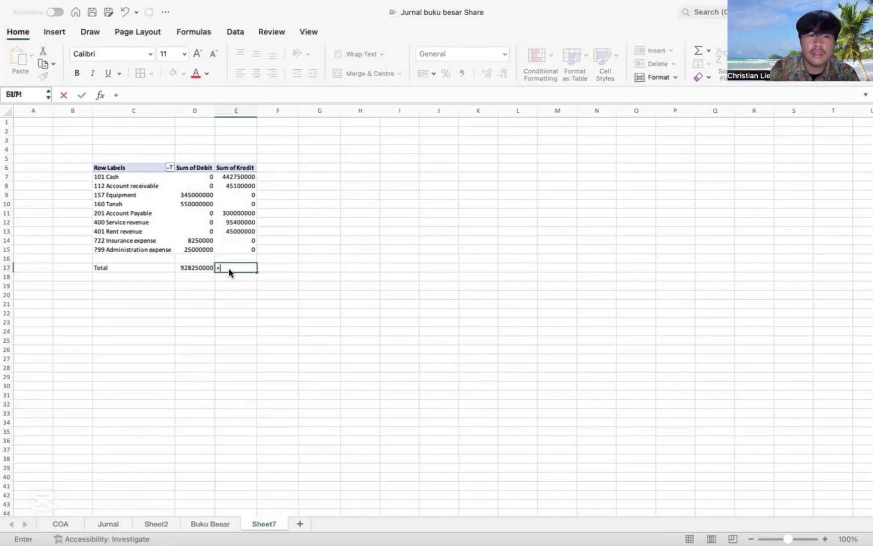
pyautogui.press('BackSpace')
pyautogui.write('=')
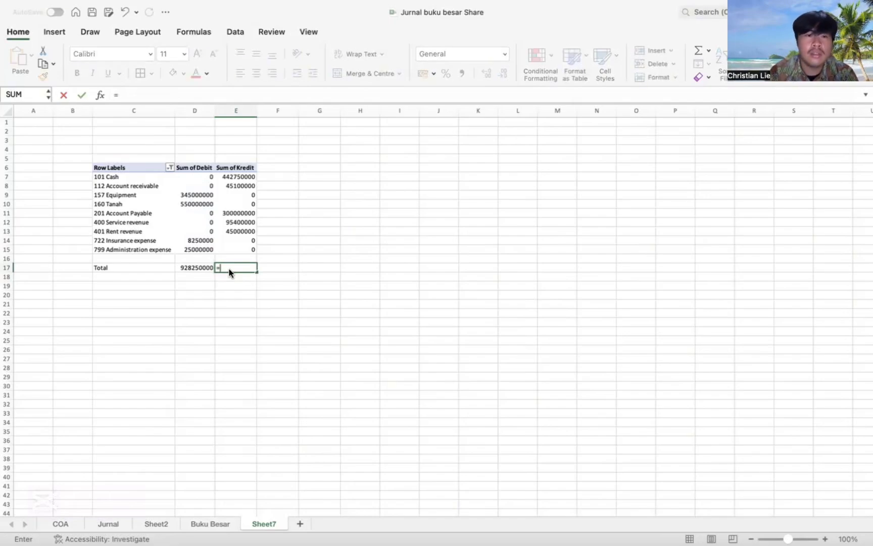
pyautogui.write('s')
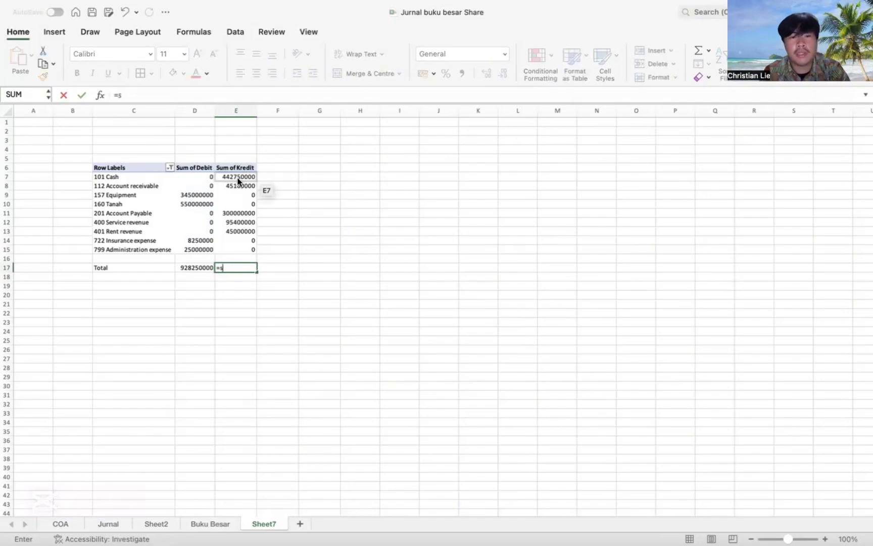
pyautogui.doubleClick(235, 314)
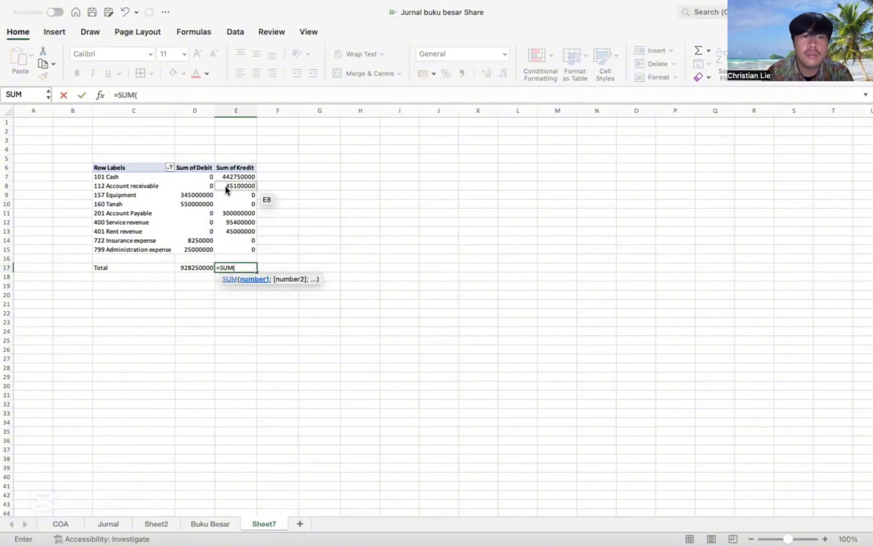
pyautogui.moveTo(232, 177); pyautogui.dragTo(234, 247)
pyautogui.write(')')
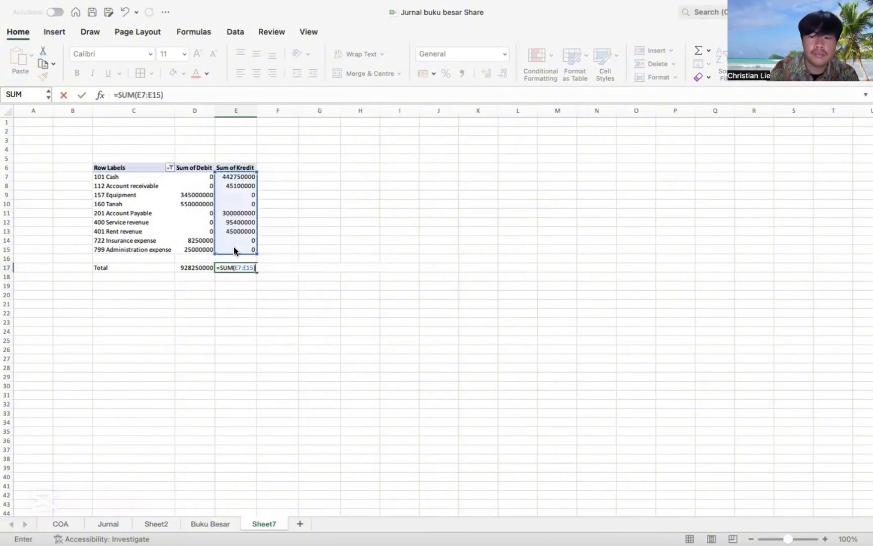
pyautogui.press('Return')
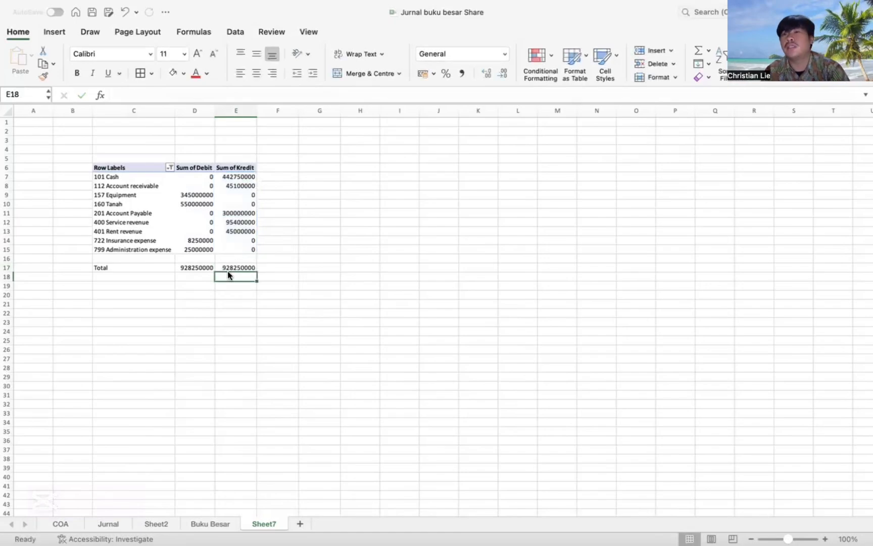